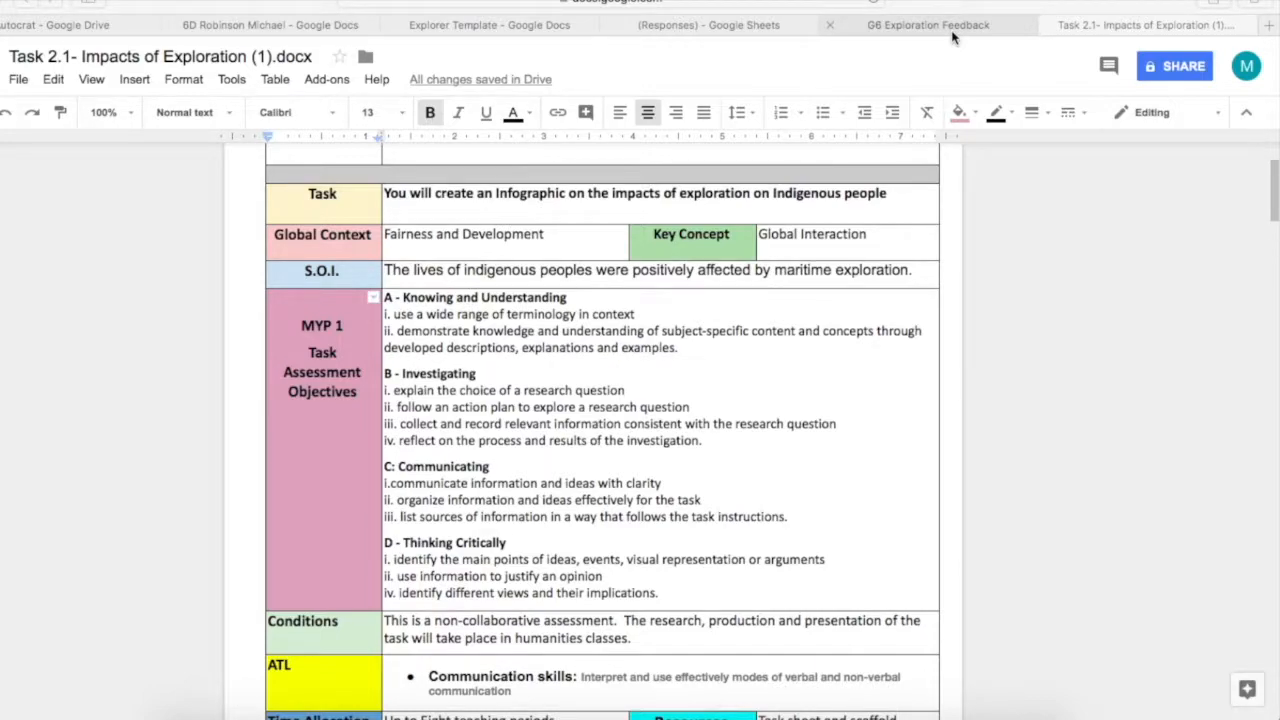
Switch from the Task 2.1 task sheet to the G6 Exploration Feedback form
left_click(952, 36)
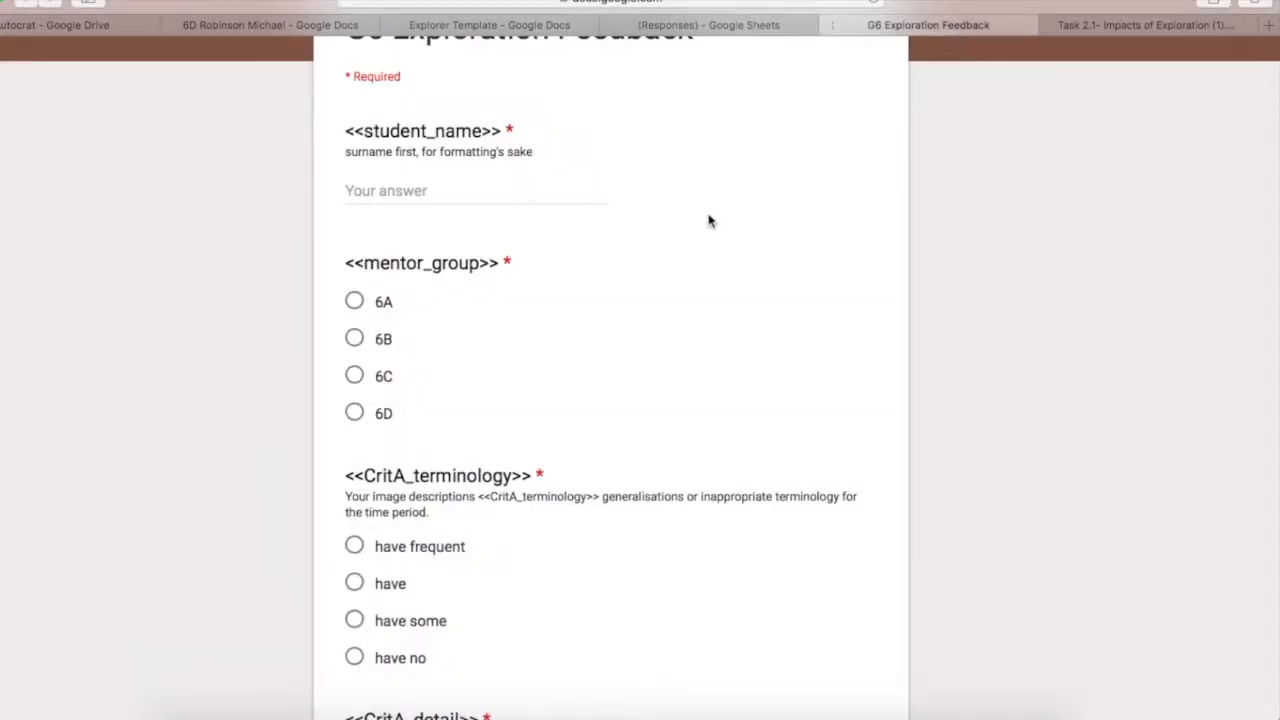
Scroll the feedback questions, check the autoCrat merge in the Responses sheet, then view the Explorer Template's merge tags
scroll(708, 220, "up", 3)
scroll(708, 220, "down", 5)
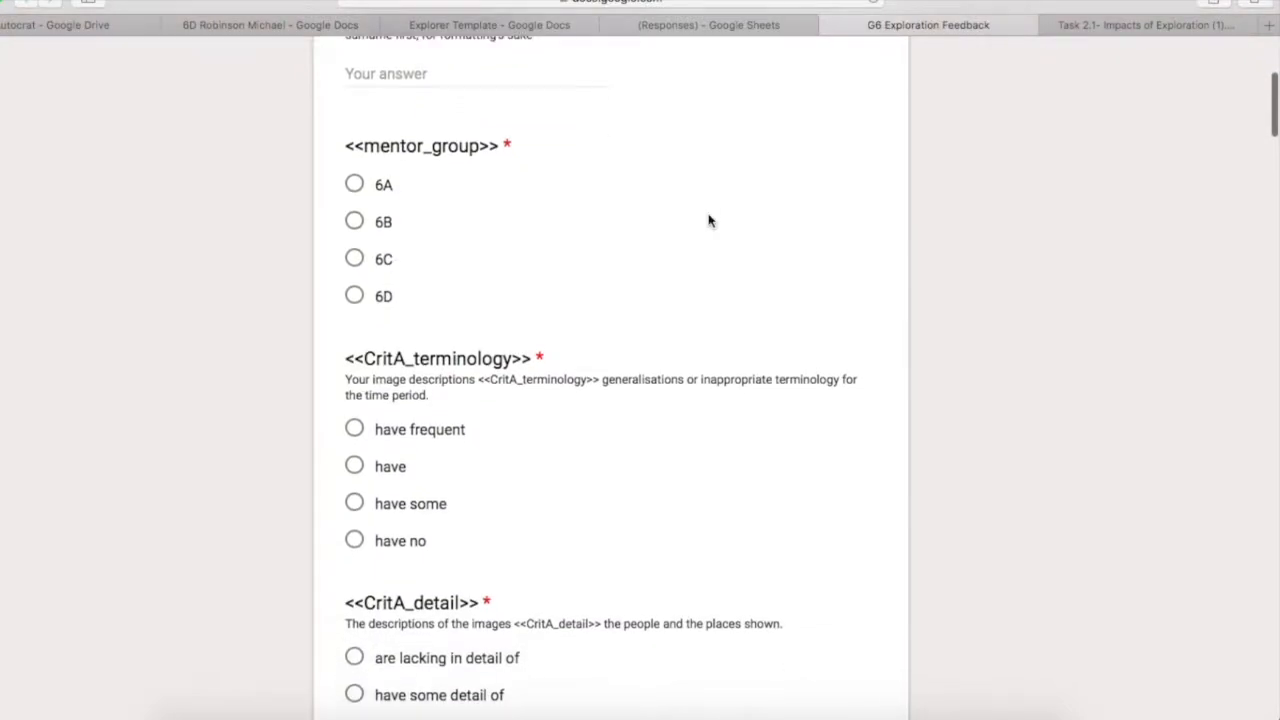
left_click(746, 25)
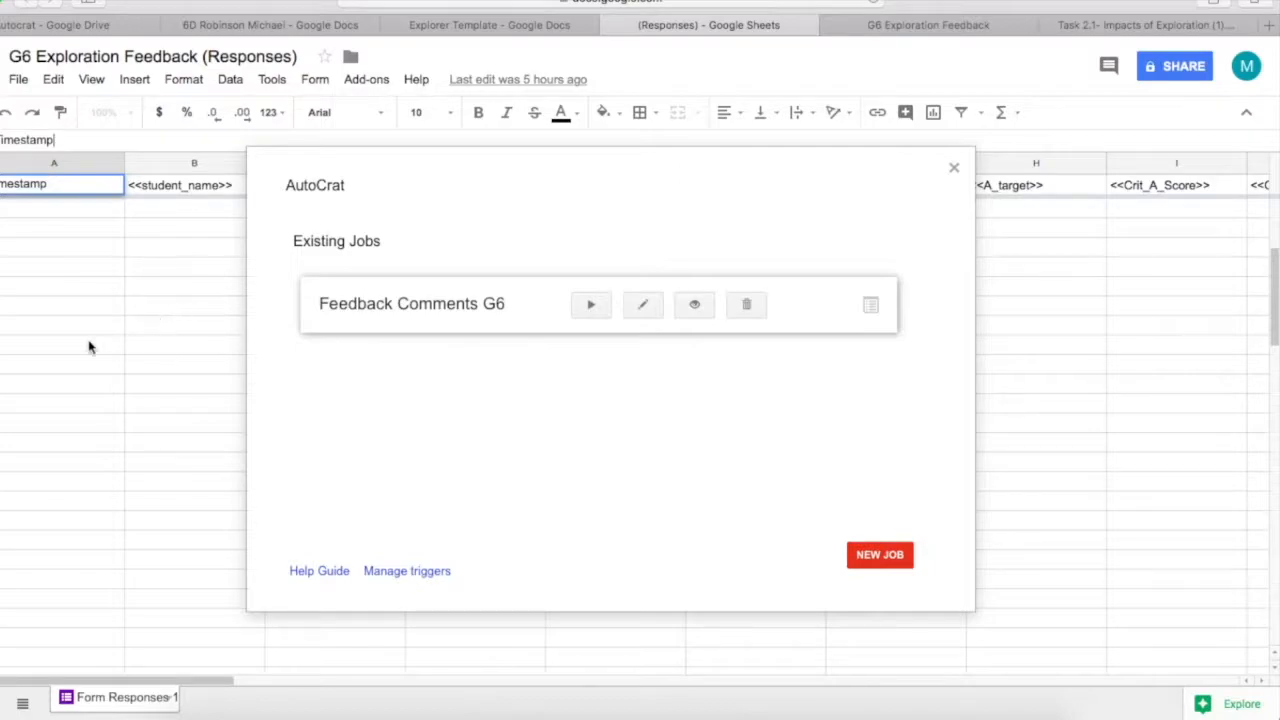
left_click(480, 27)
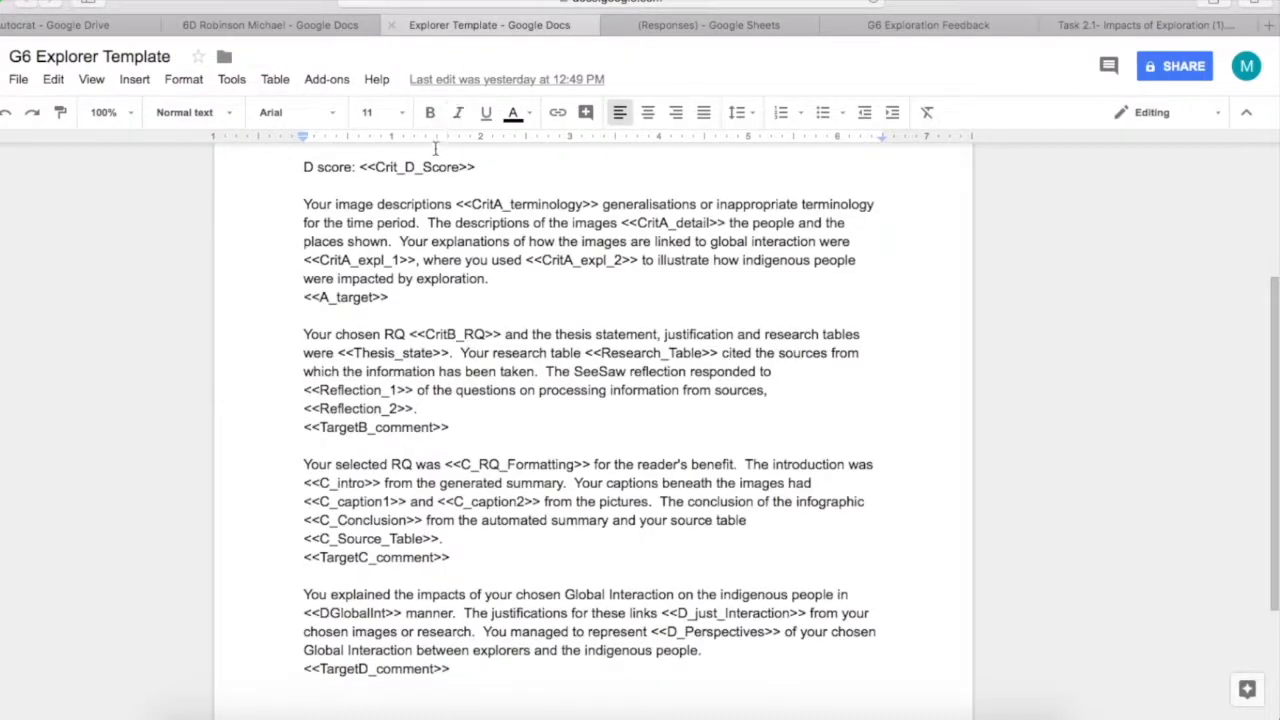
Open a student's merged feedback document and scroll through its comments
scroll(408, 331, "up", 2)
left_click(278, 30)
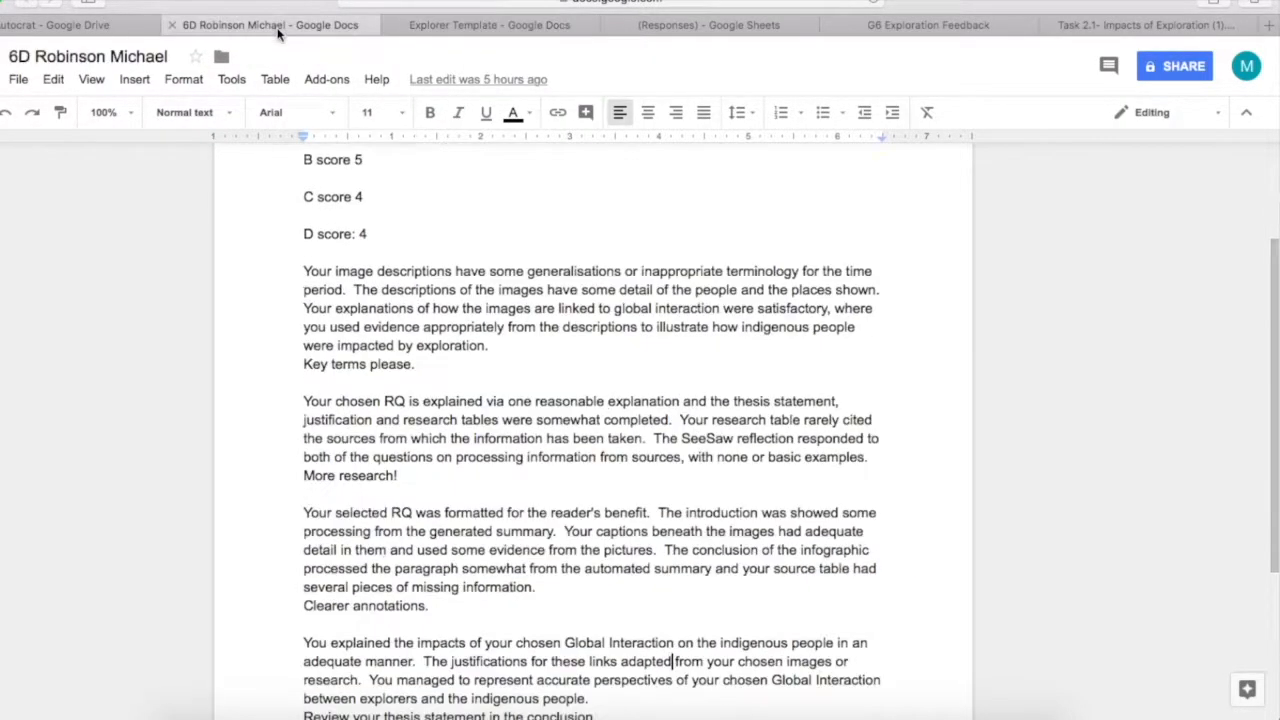
scroll(480, 287, "down", 1)
scroll(479, 287, "up", 2)
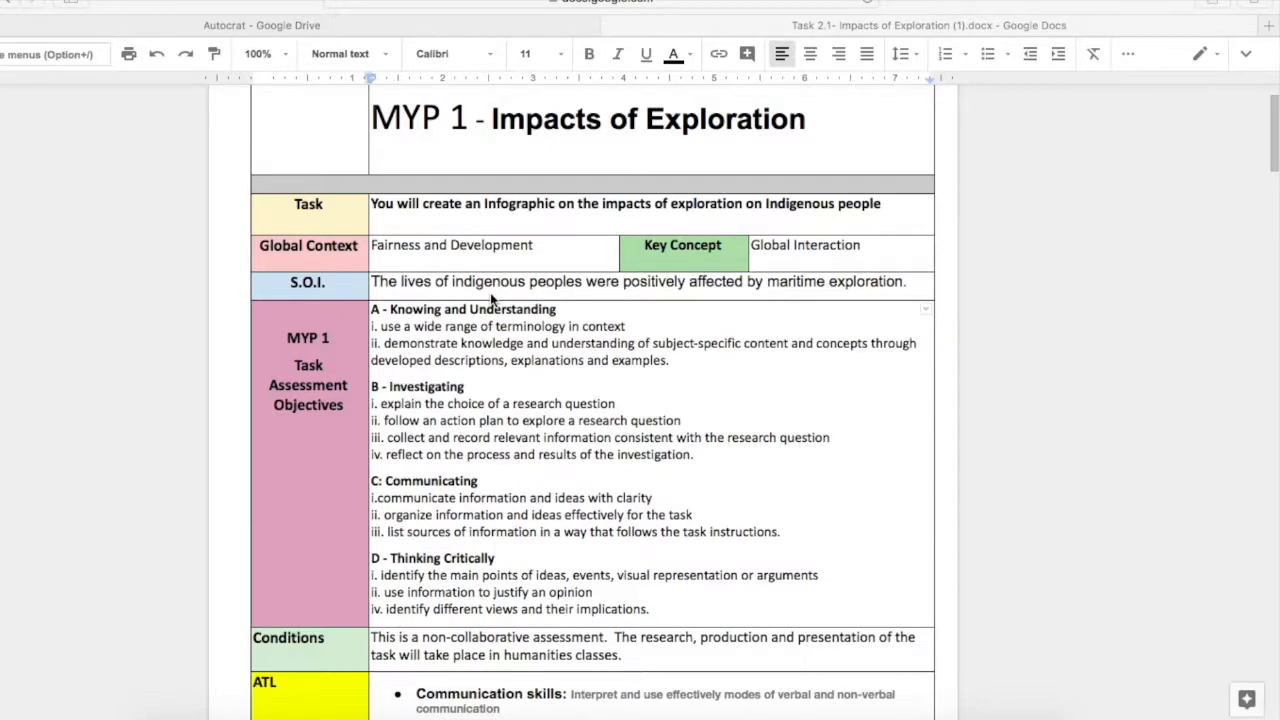
scroll(490, 298, "down", 3)
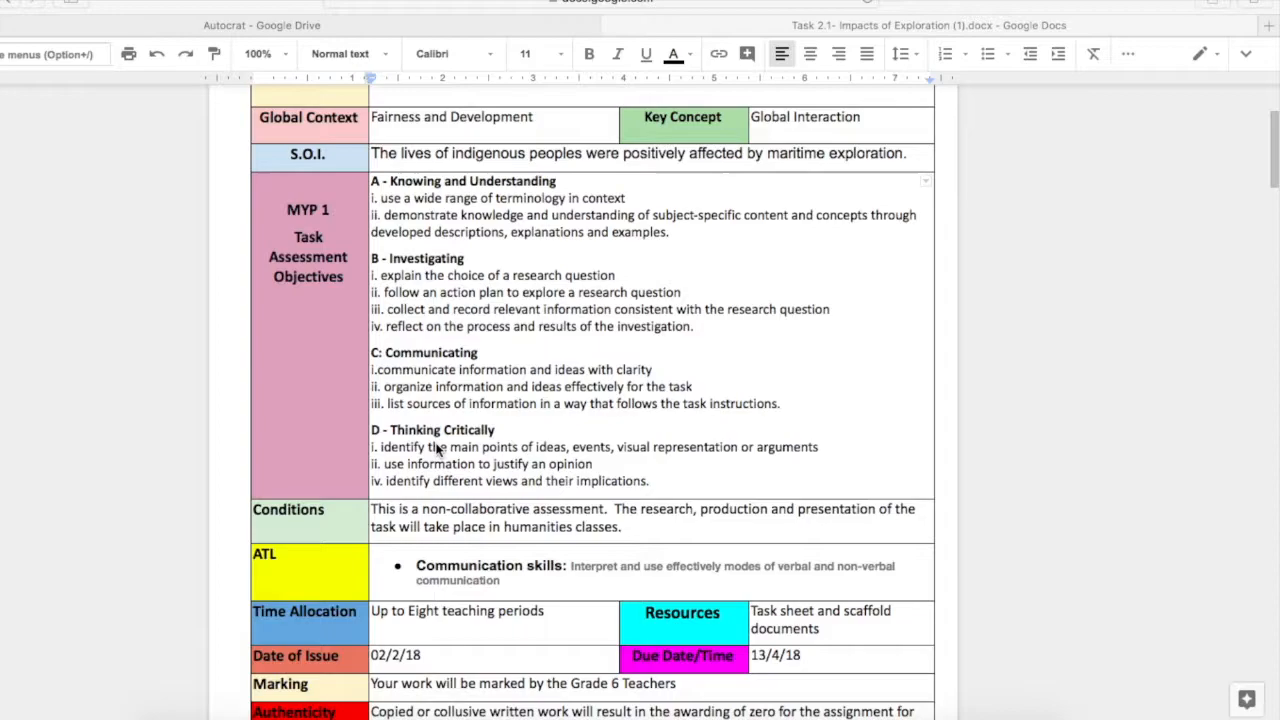
scroll(437, 450, "down", 1)
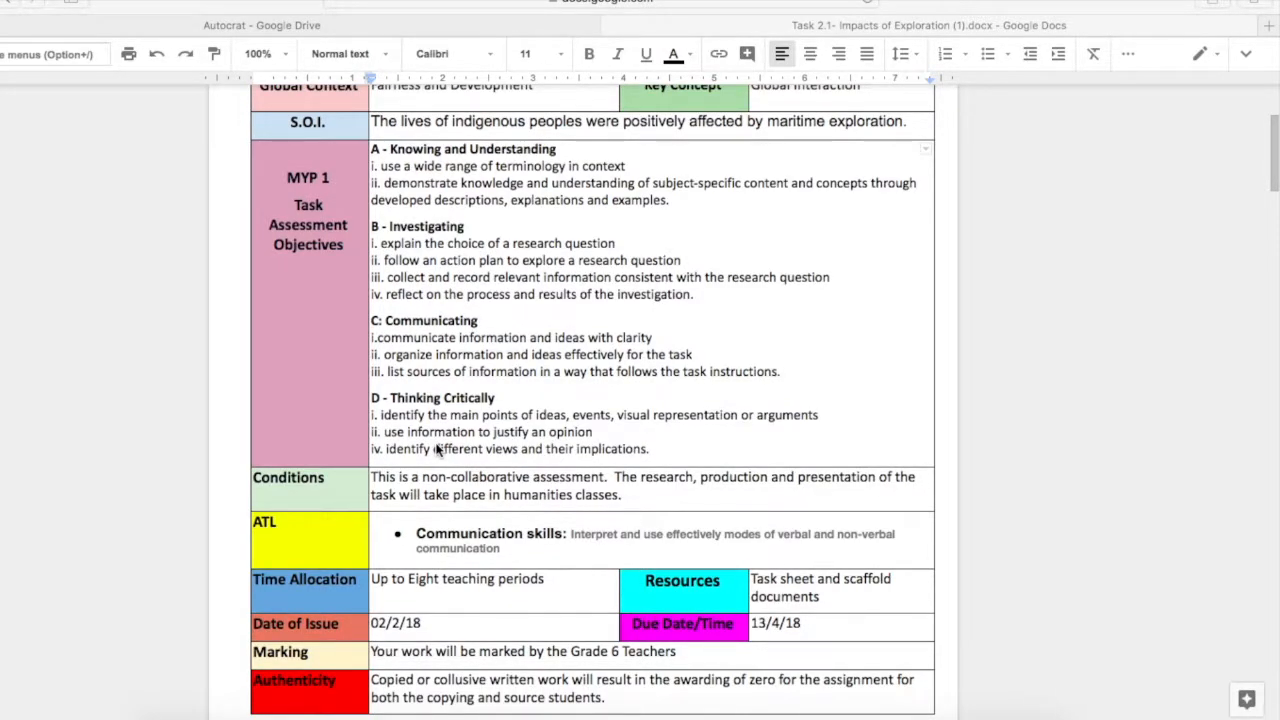
scroll(437, 450, "down", 5)
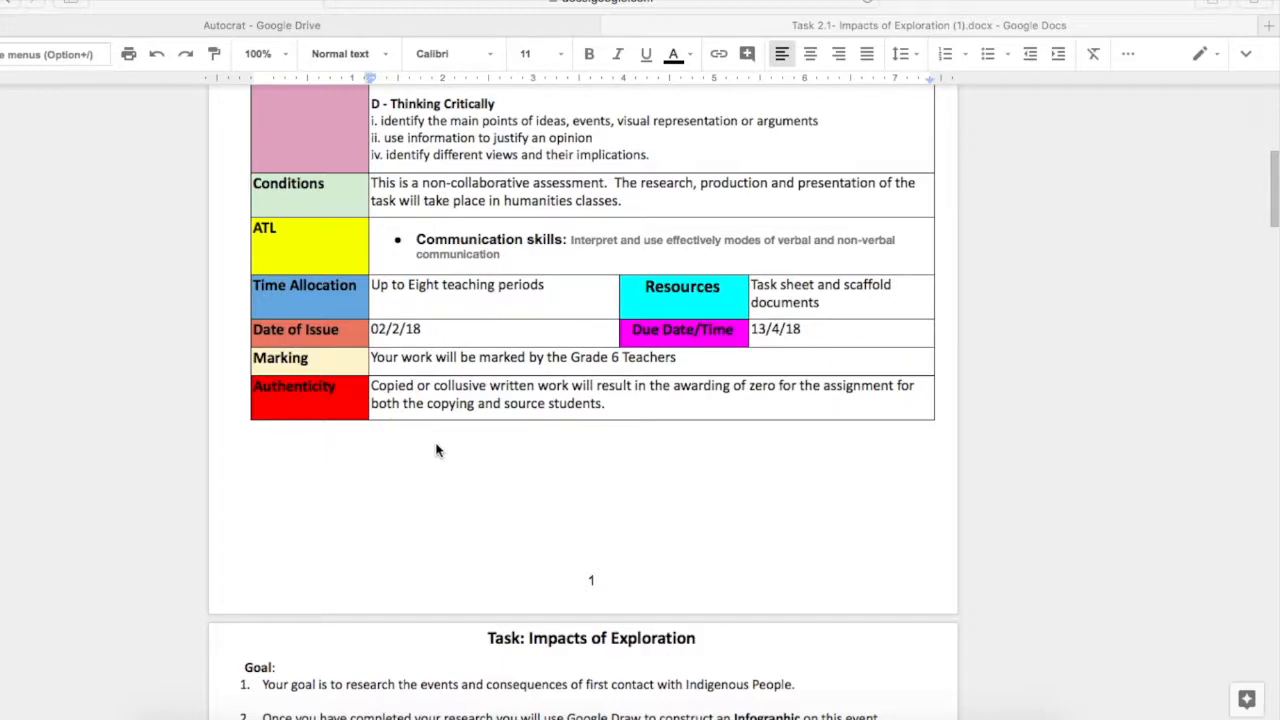
scroll(436, 450, "down", 5)
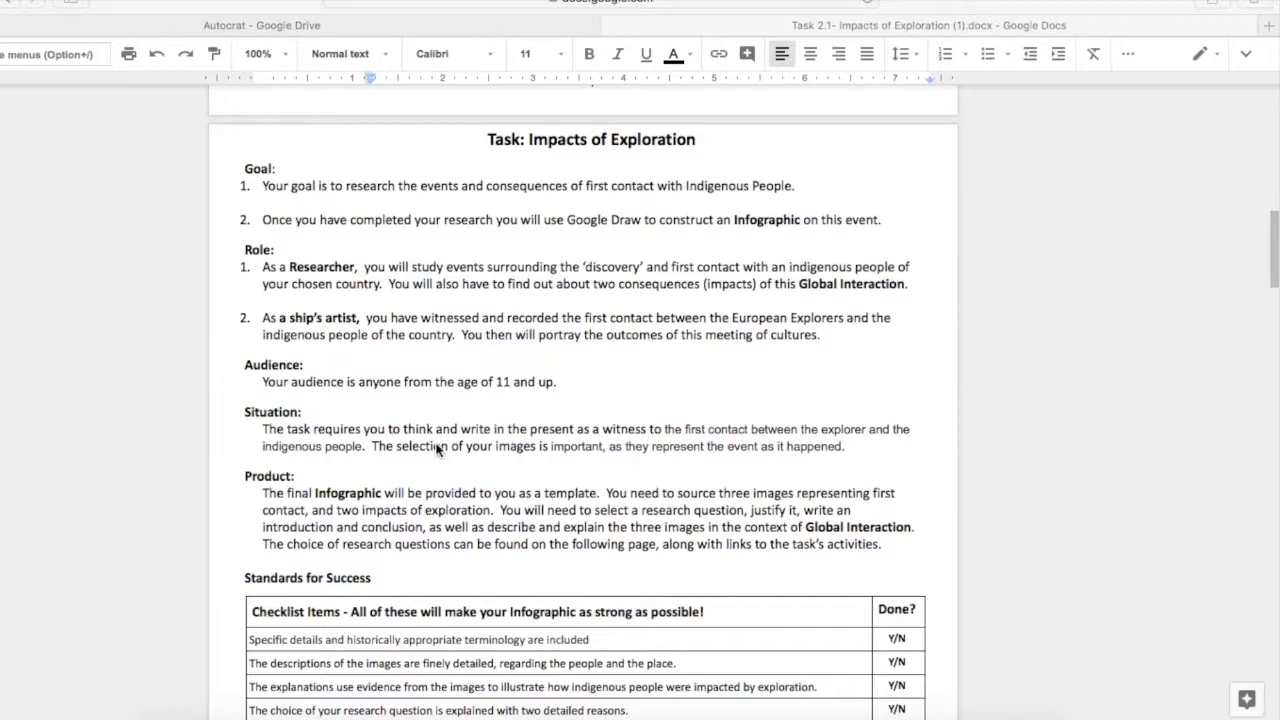
scroll(437, 450, "down", 1)
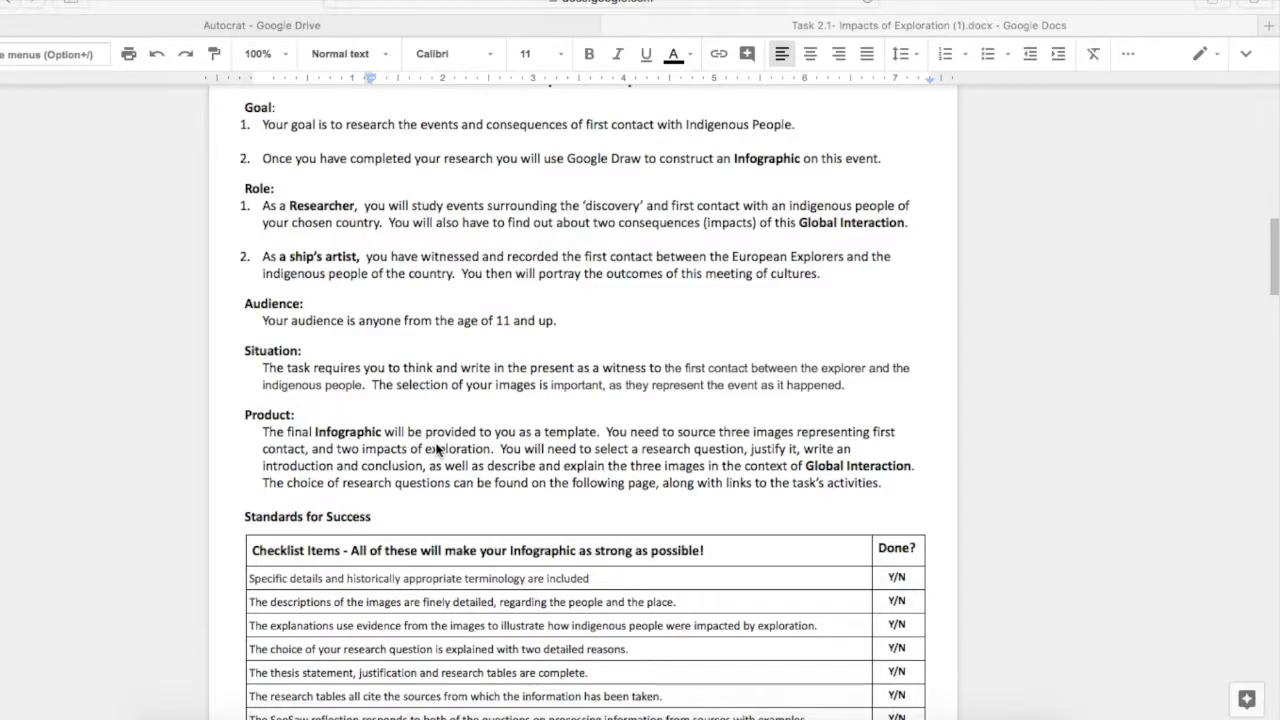
scroll(437, 450, "down", 2)
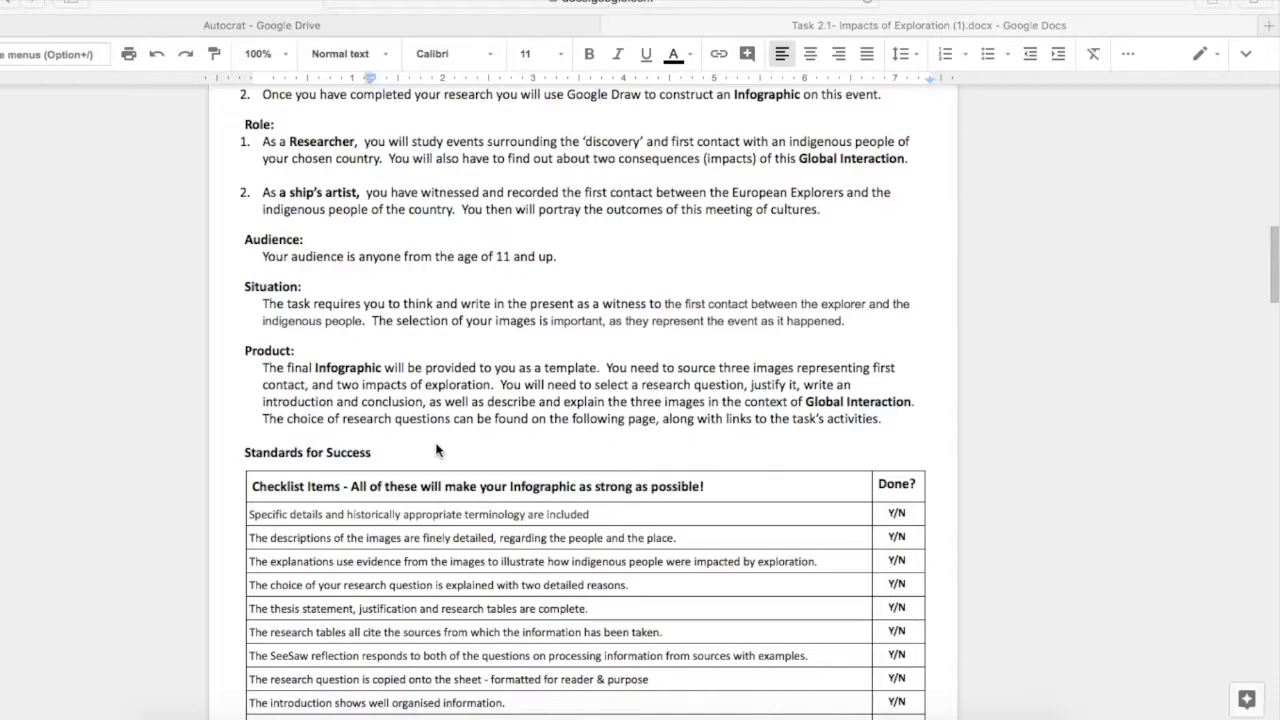
scroll(437, 450, "down", 3)
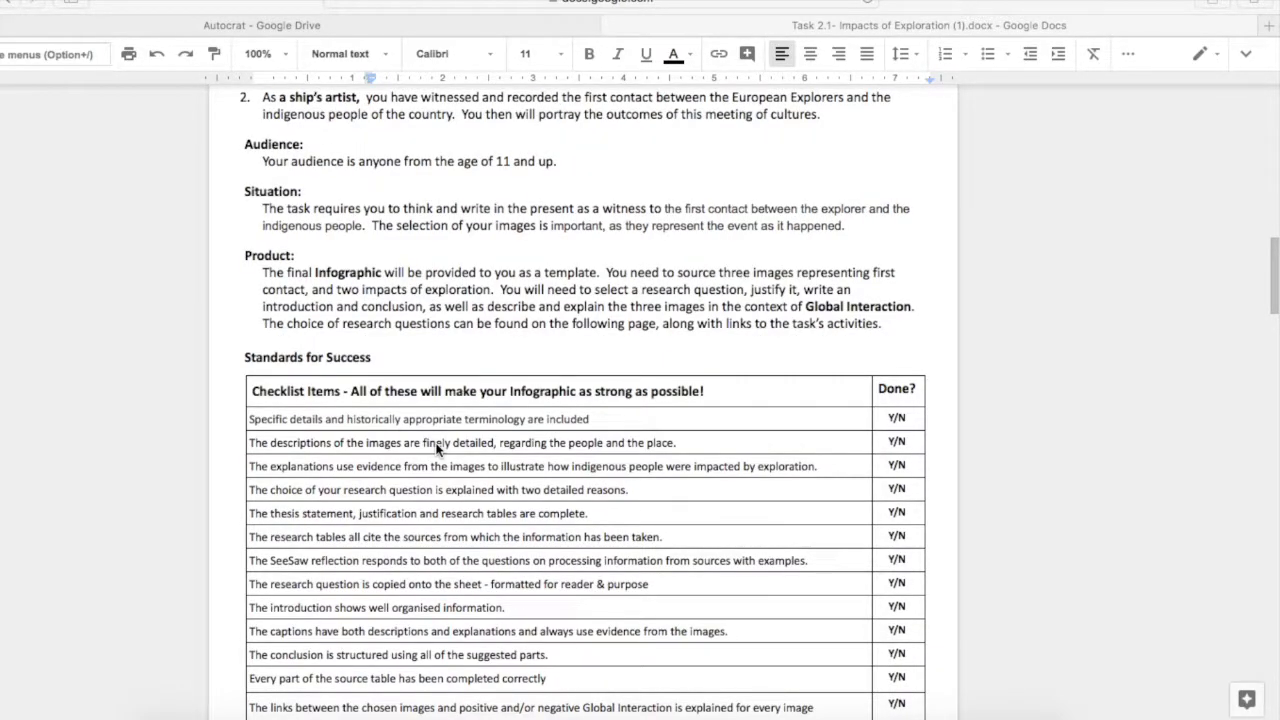
scroll(437, 450, "down", 2)
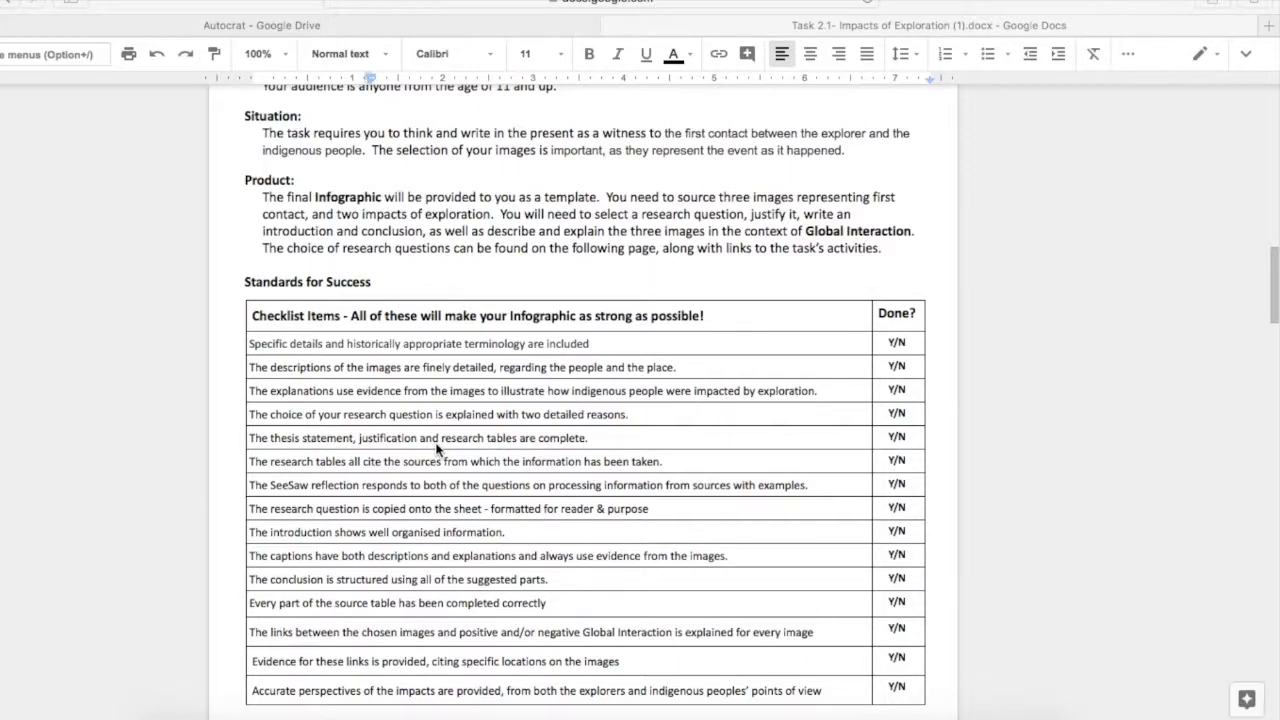
scroll(436, 449, "down", 3)
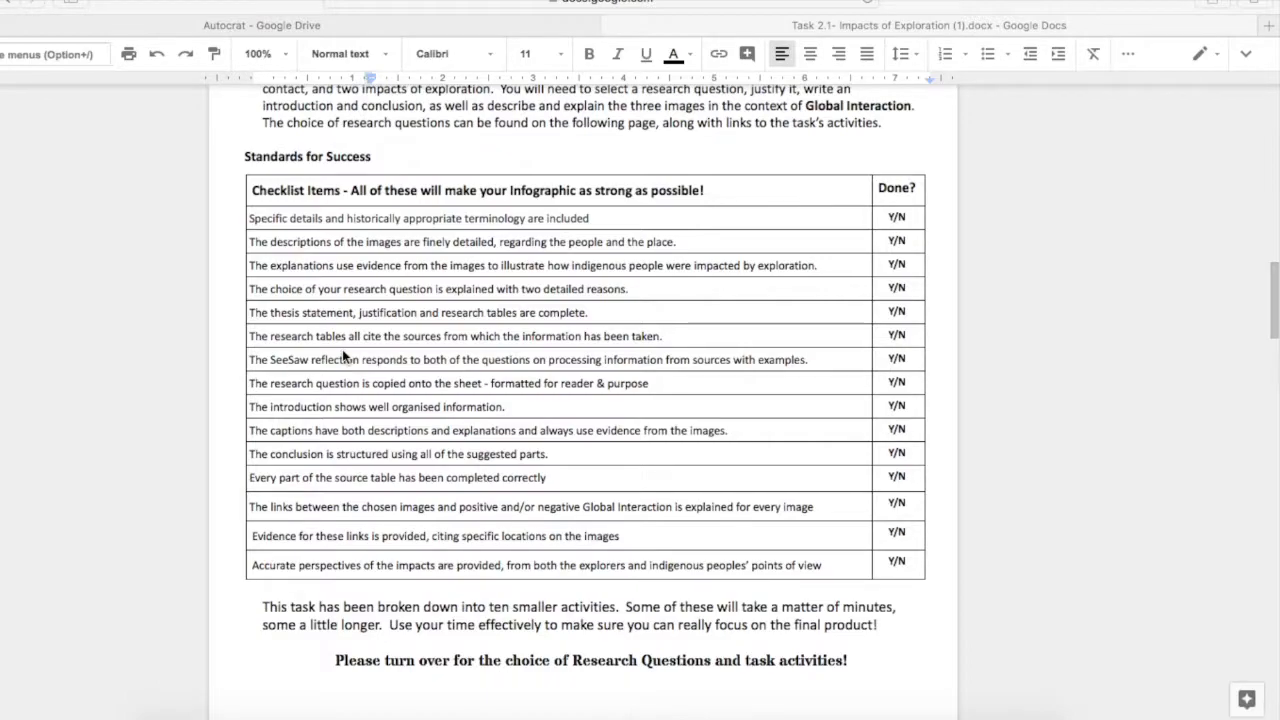
scroll(343, 356, "down", 10)
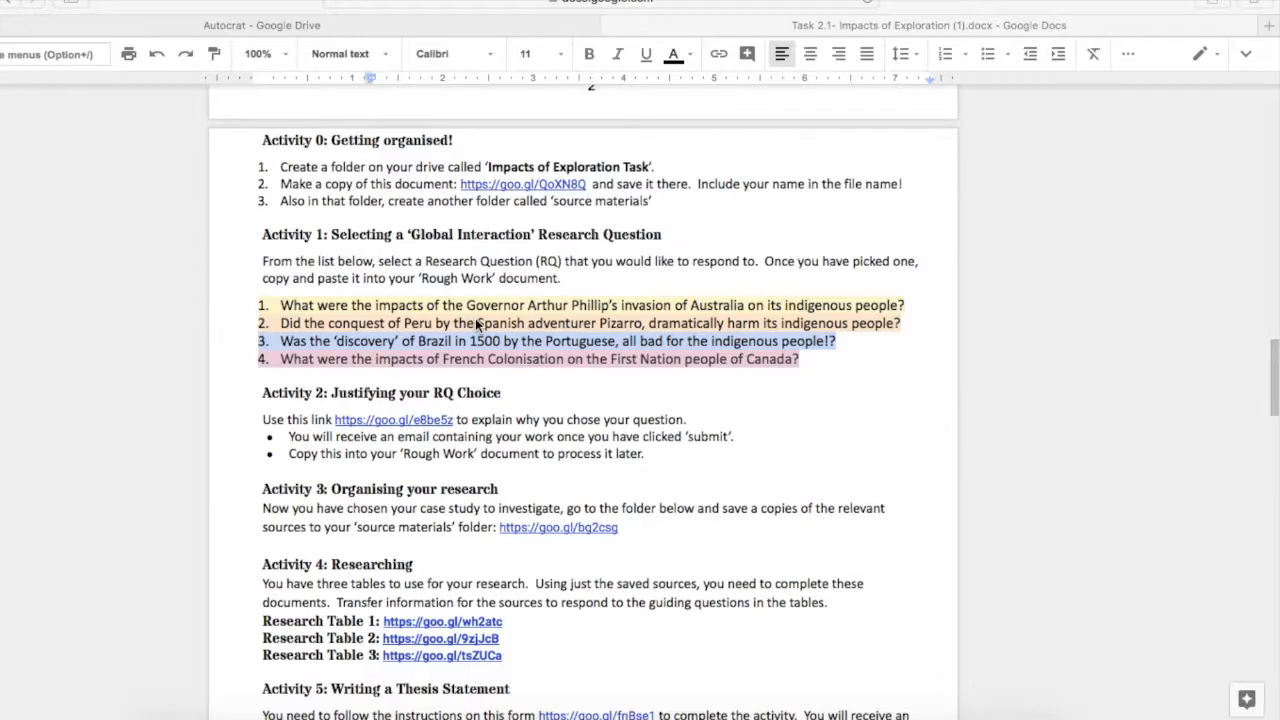
scroll(77, 484, "down", 3)
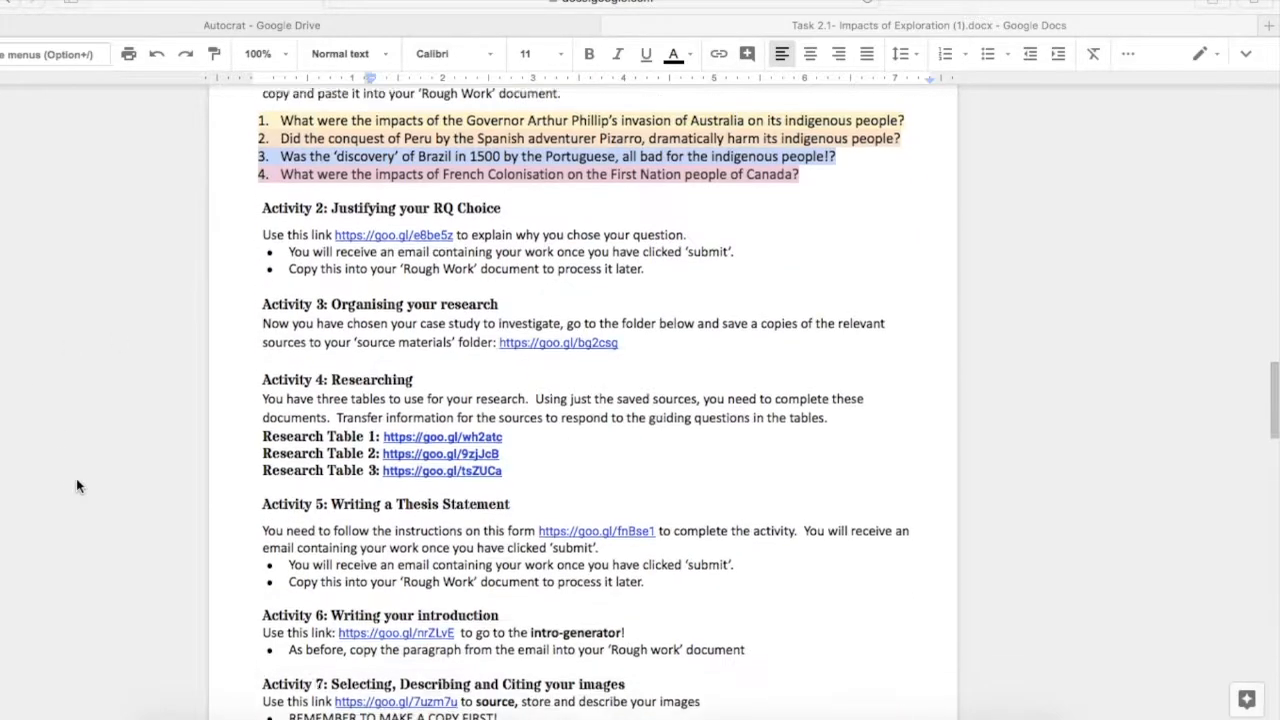
scroll(328, 229, "down", 2)
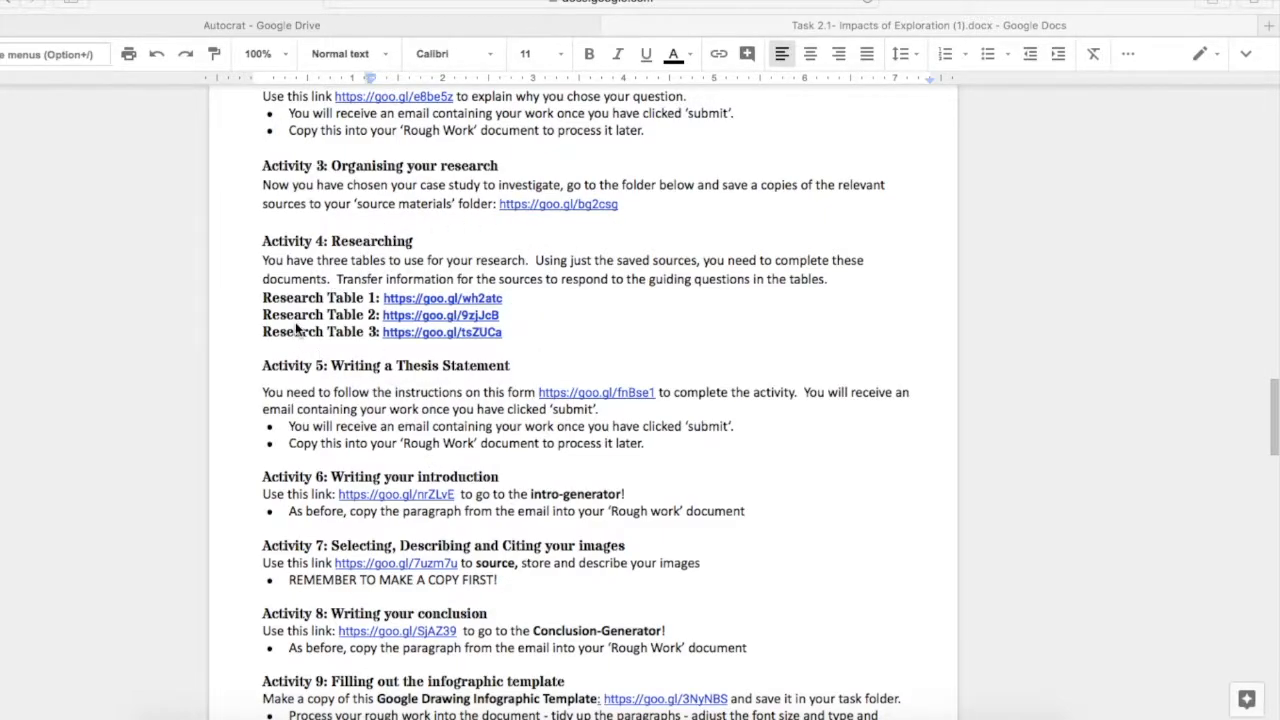
scroll(295, 322, "down", 2)
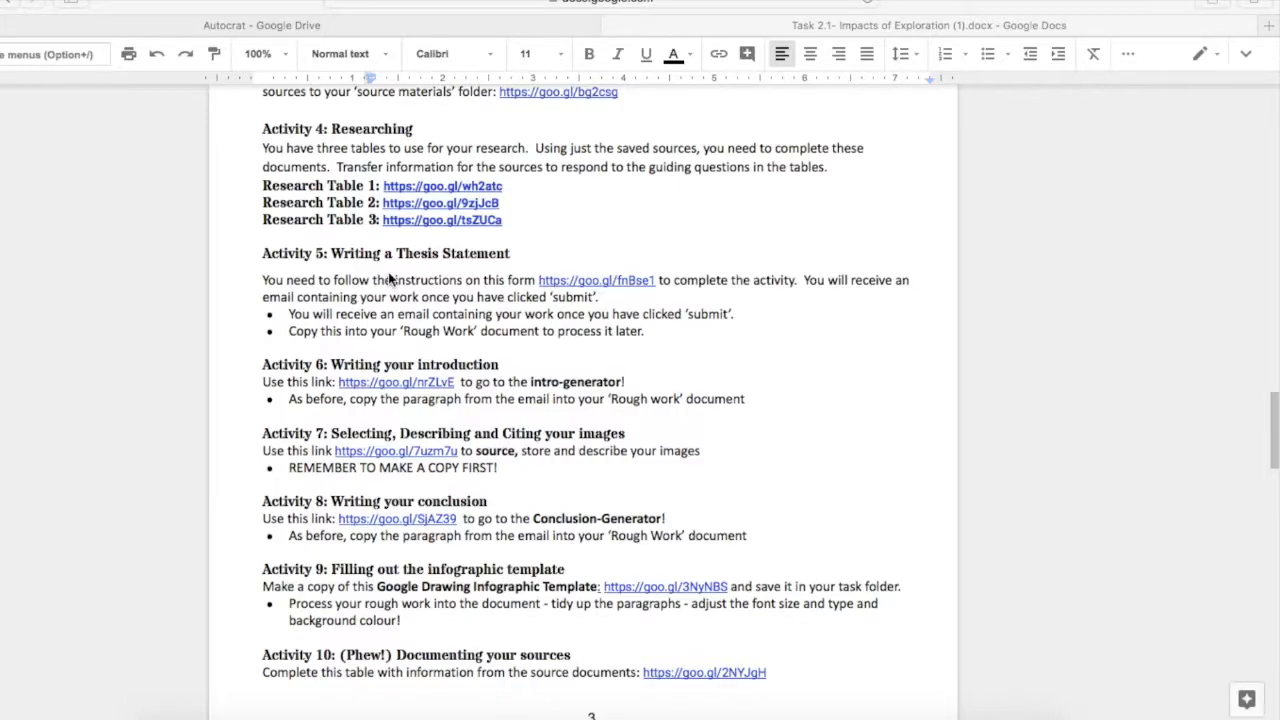
scroll(463, 478, "down", 10)
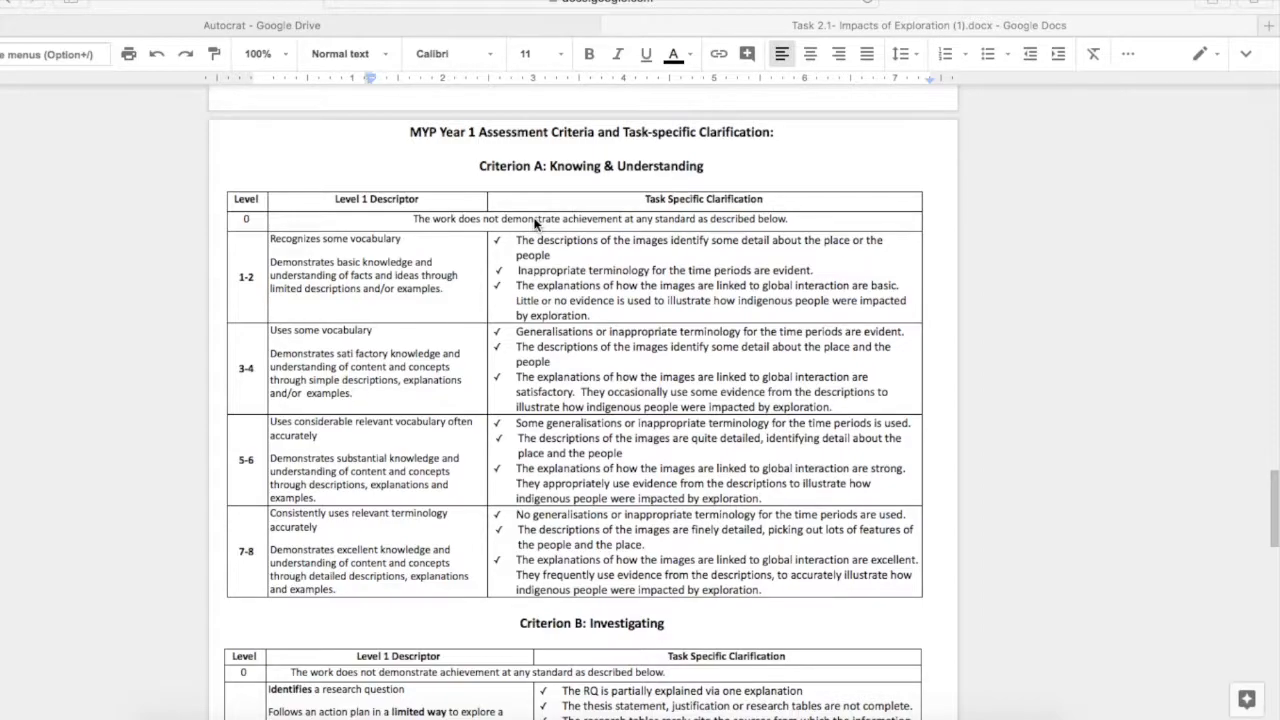
scroll(535, 222, "down", 2)
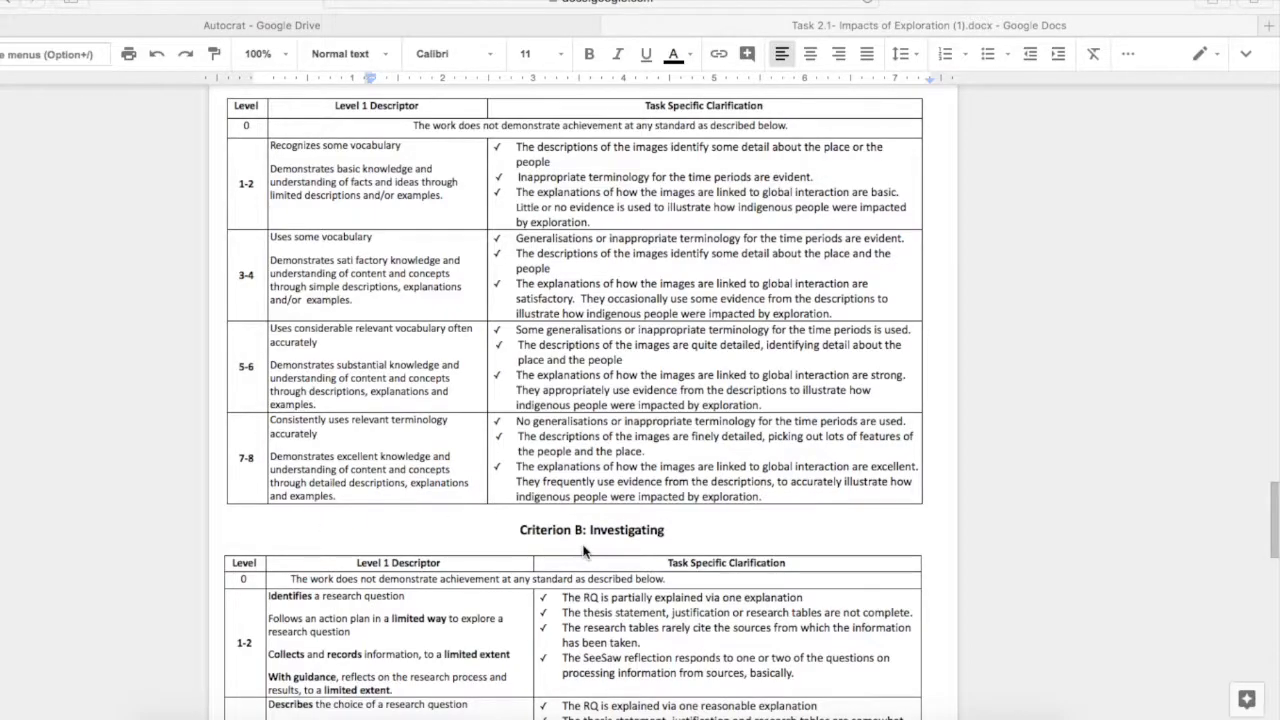
scroll(703, 546, "down", 1)
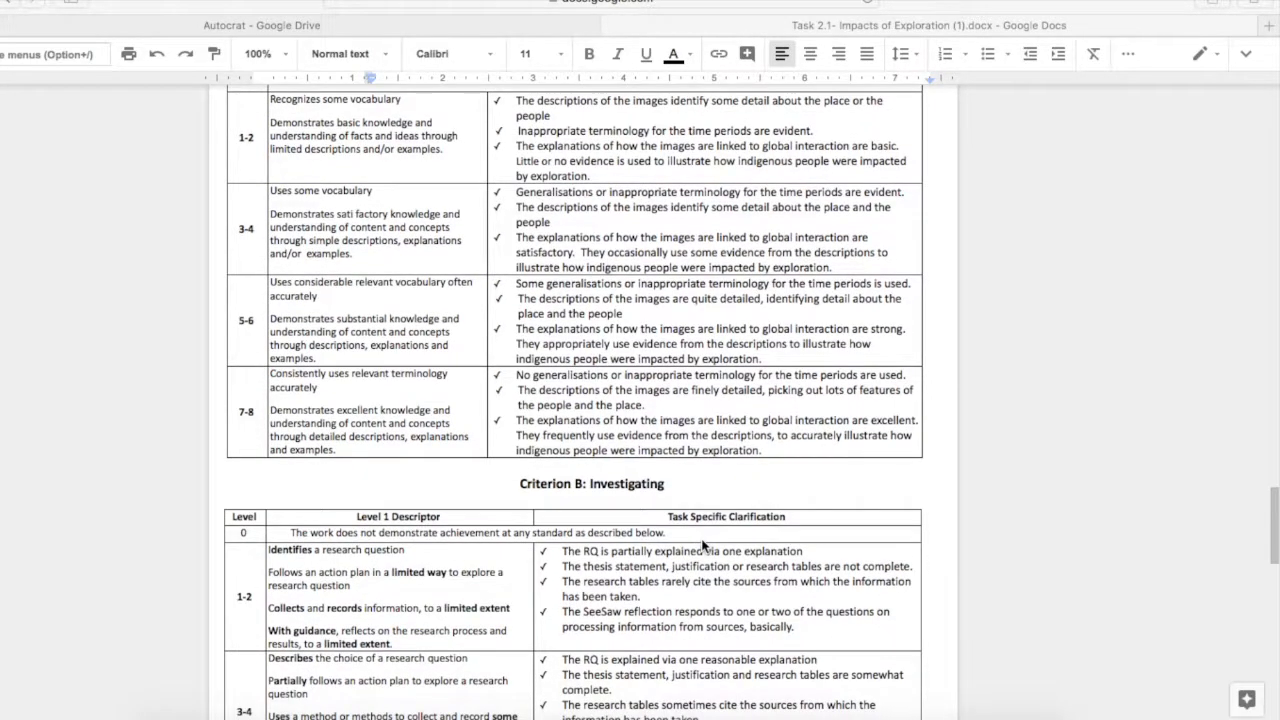
scroll(703, 546, "up", 1)
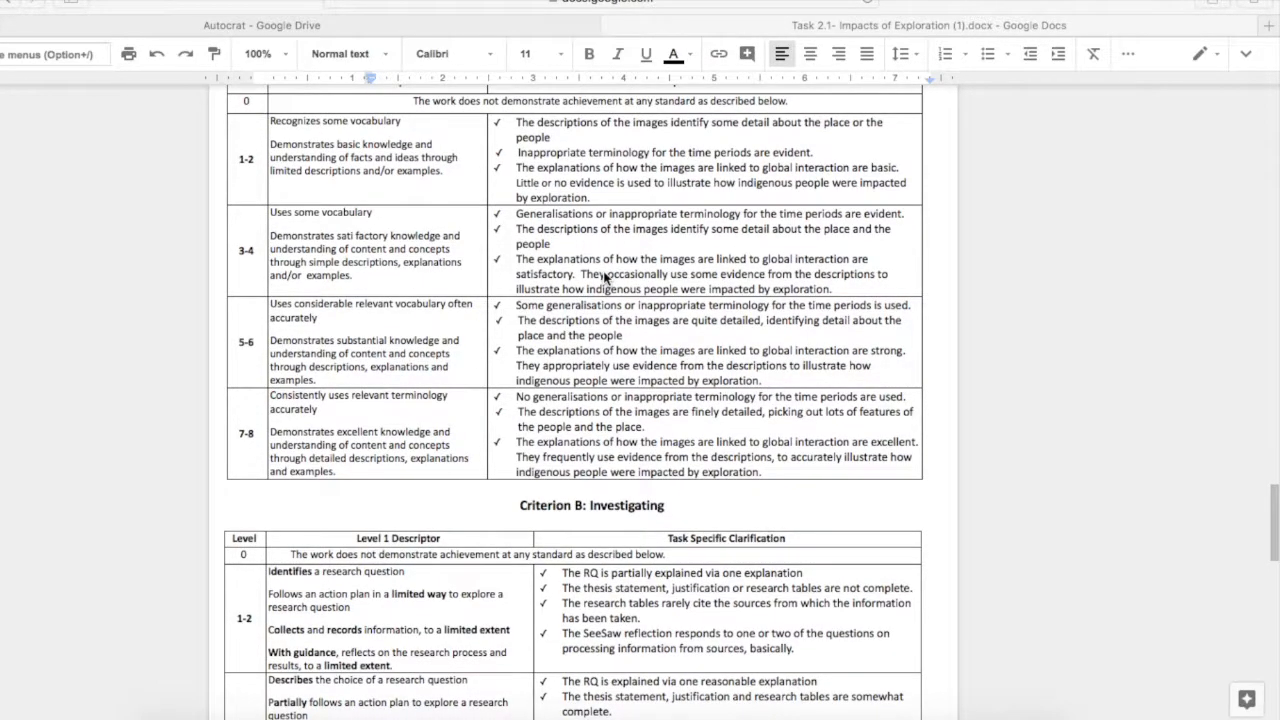
scroll(605, 278, "down", 1)
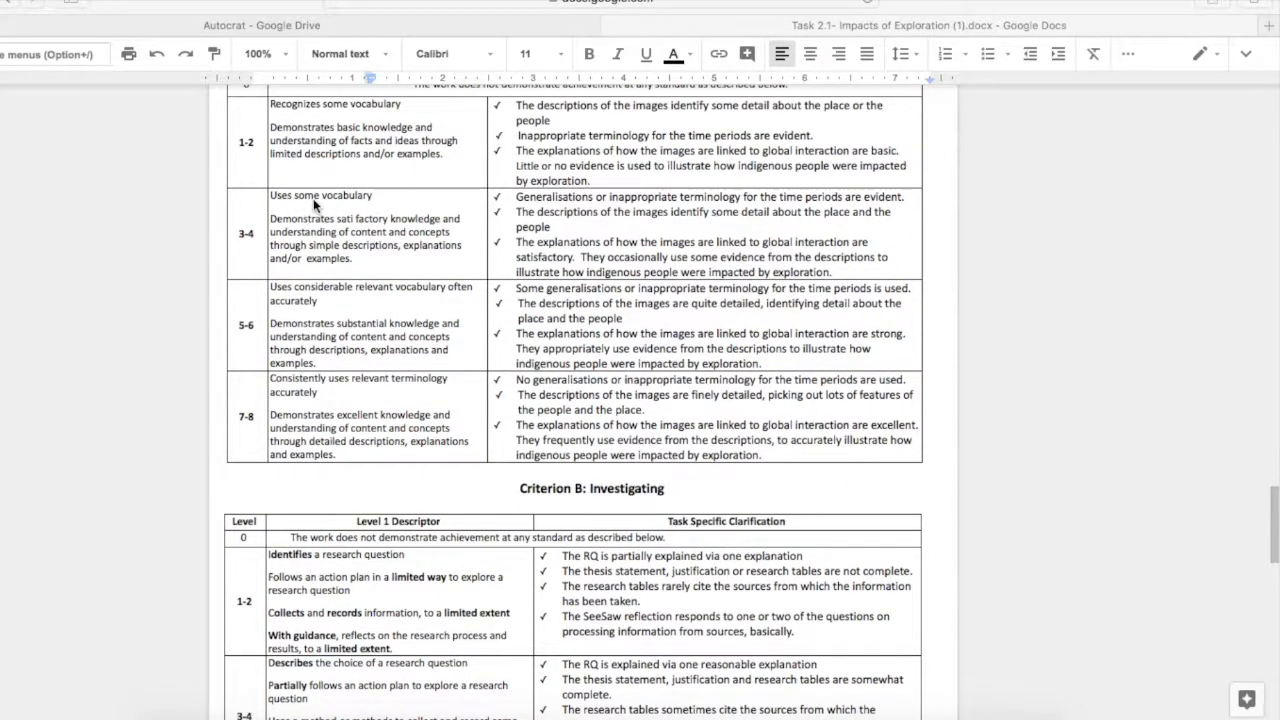
scroll(314, 204, "down", 15)
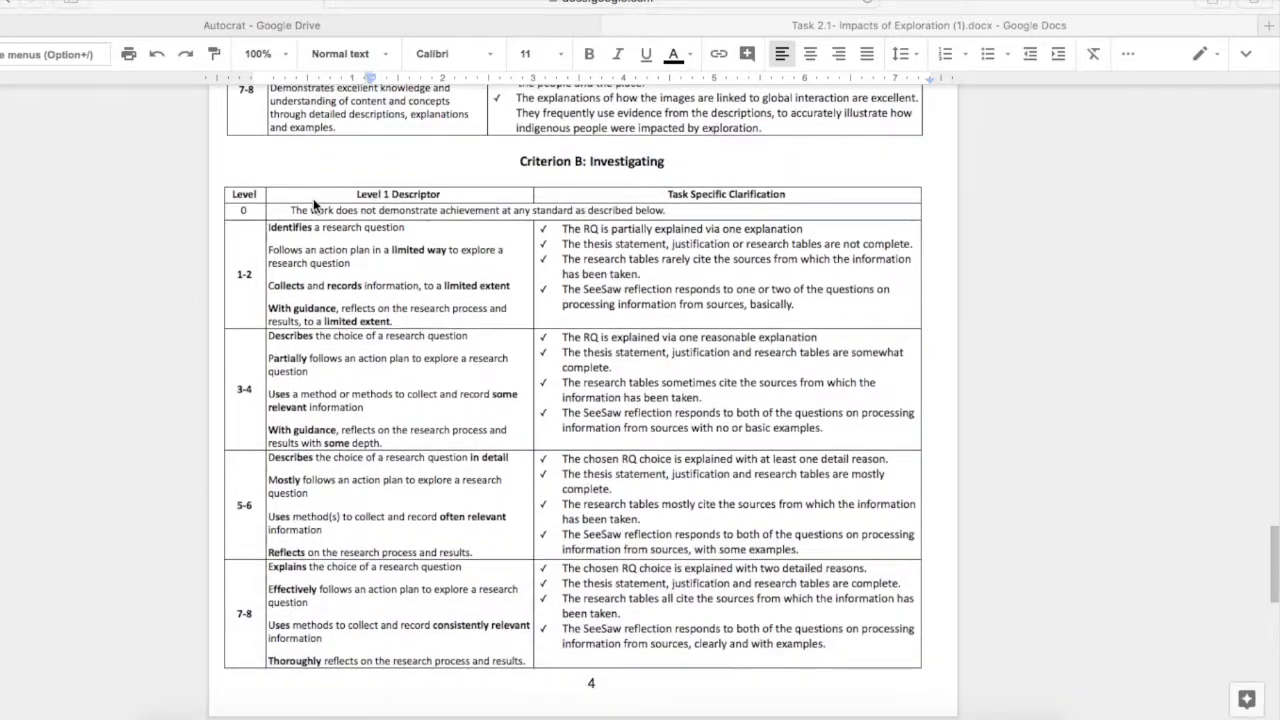
scroll(314, 204, "down", 12)
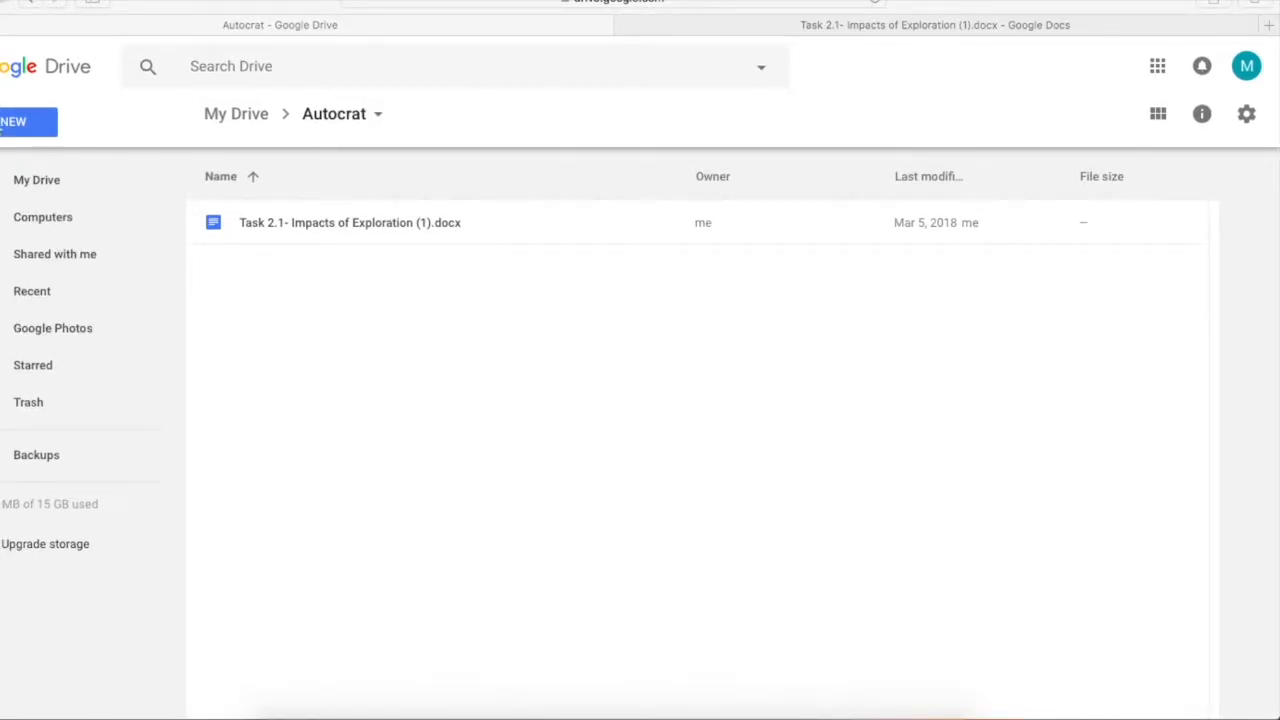
Create a blank Google Form through New > More in the Drive Autocrat folder
left_click(1, 127)
left_click(3, 124)
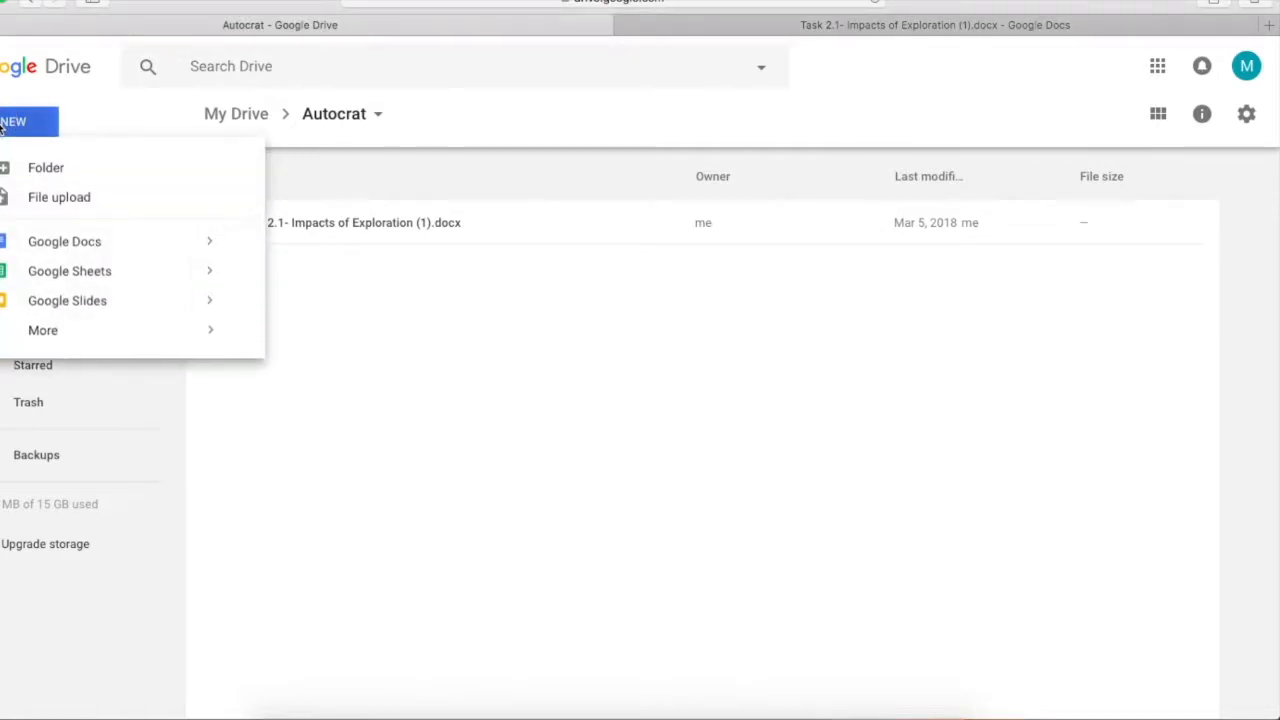
mouse_move(57, 329)
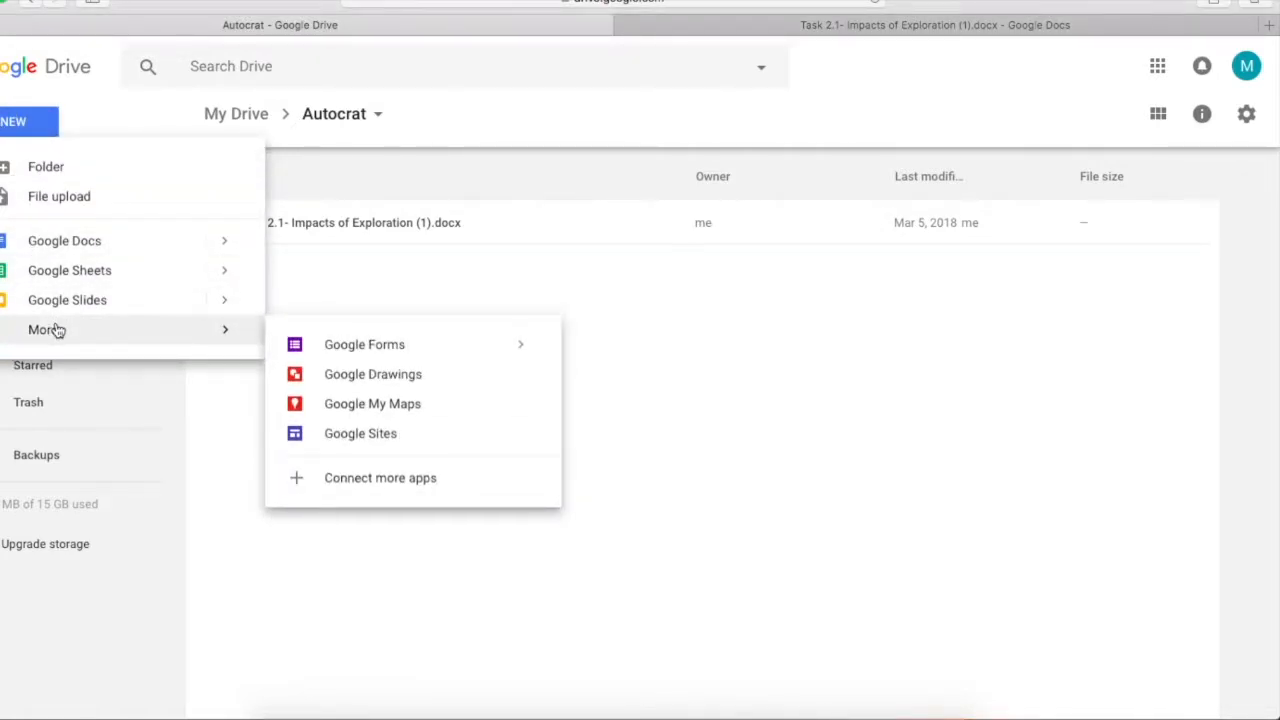
left_click(352, 338)
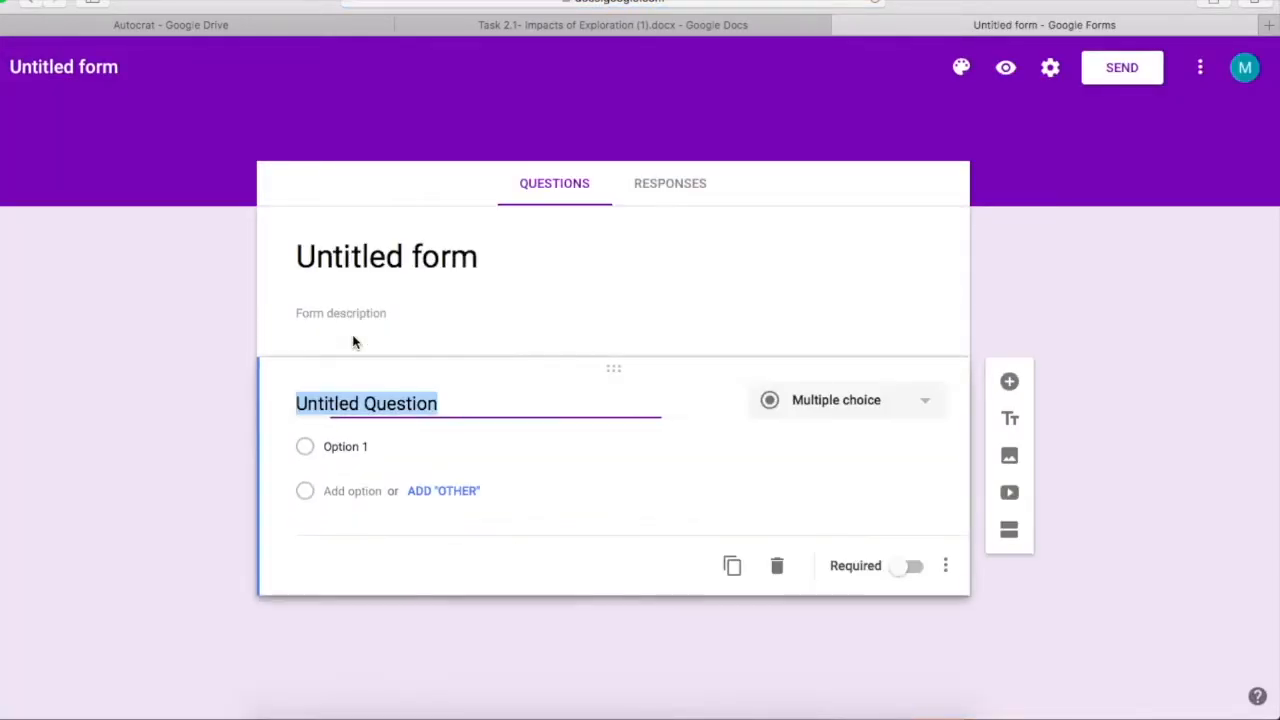
Rename 'Untitled form' to 'G6 Exploration Feedback' and show its Responses page
left_click(50, 66)
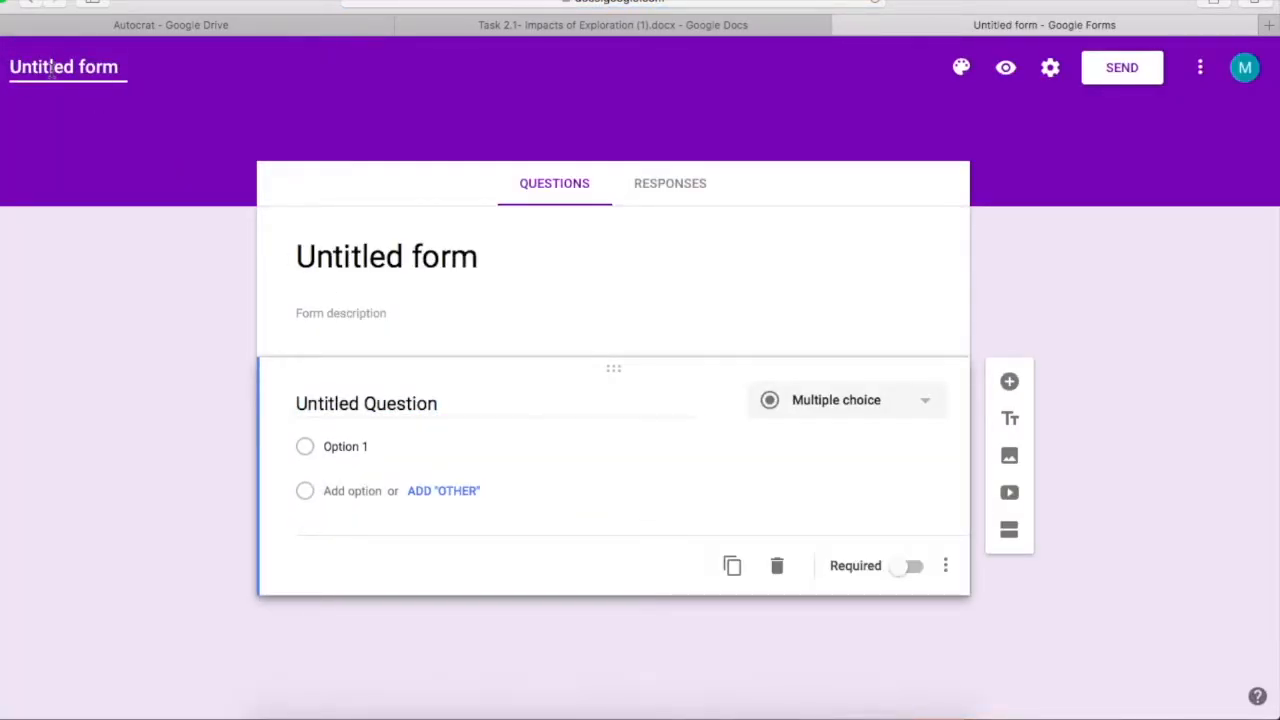
double_click(50, 66)
triple_click(50, 67)
type("G")
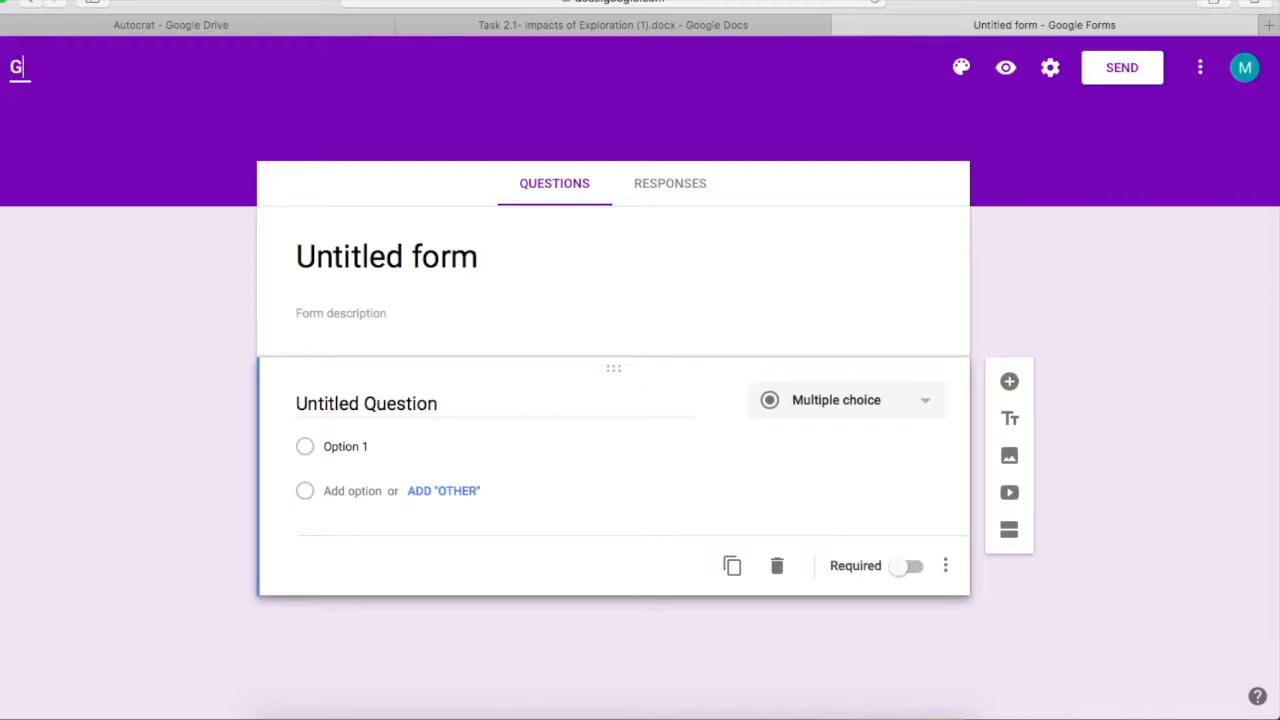
type("6 Exploration Fe")
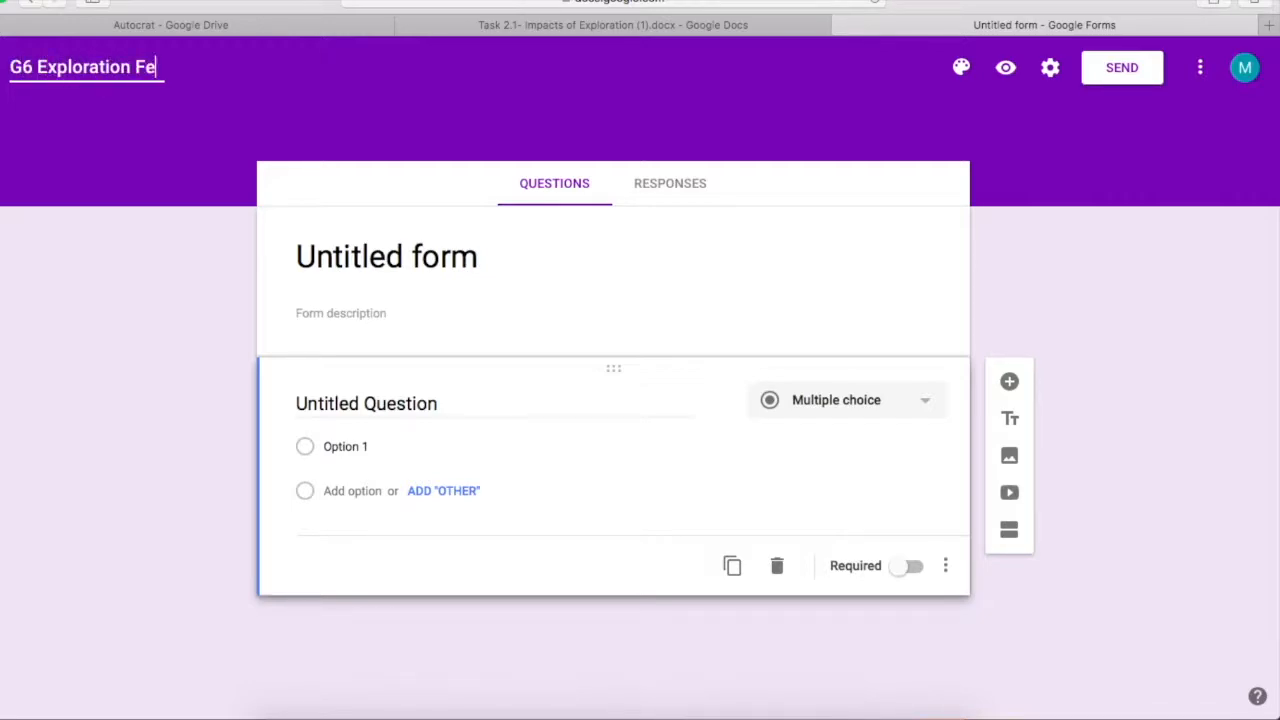
type("edback")
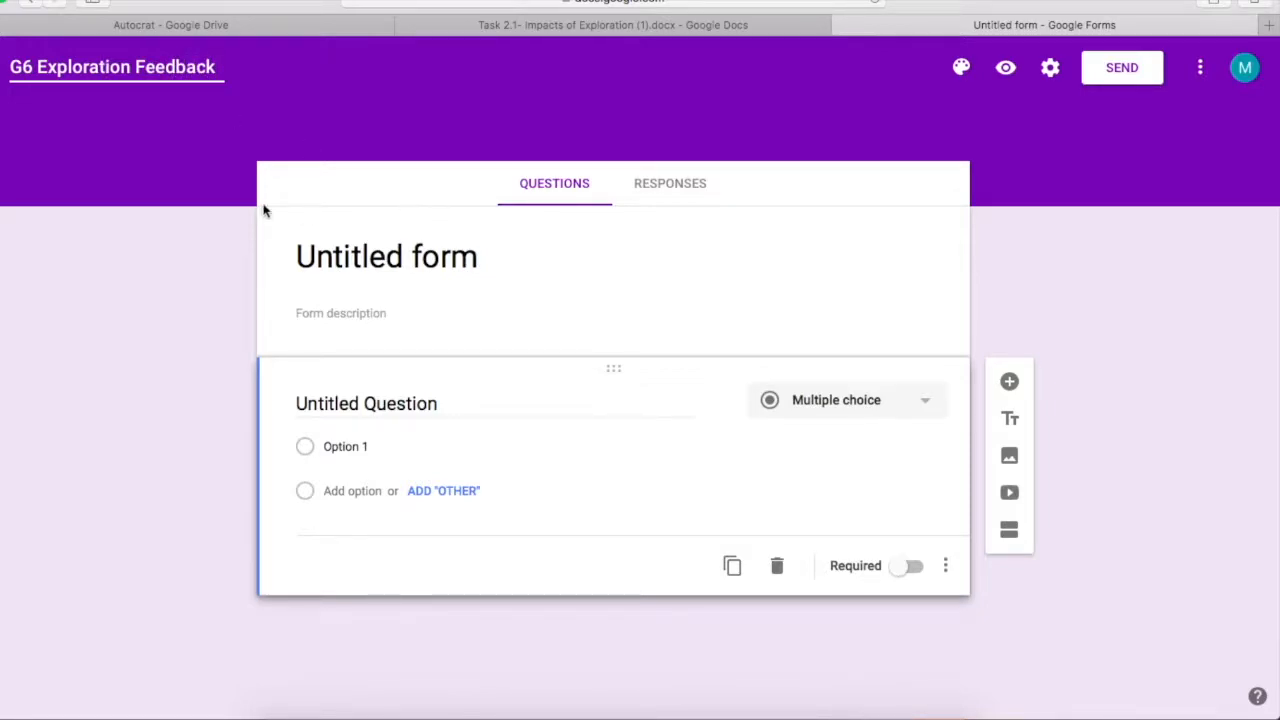
left_click(414, 245)
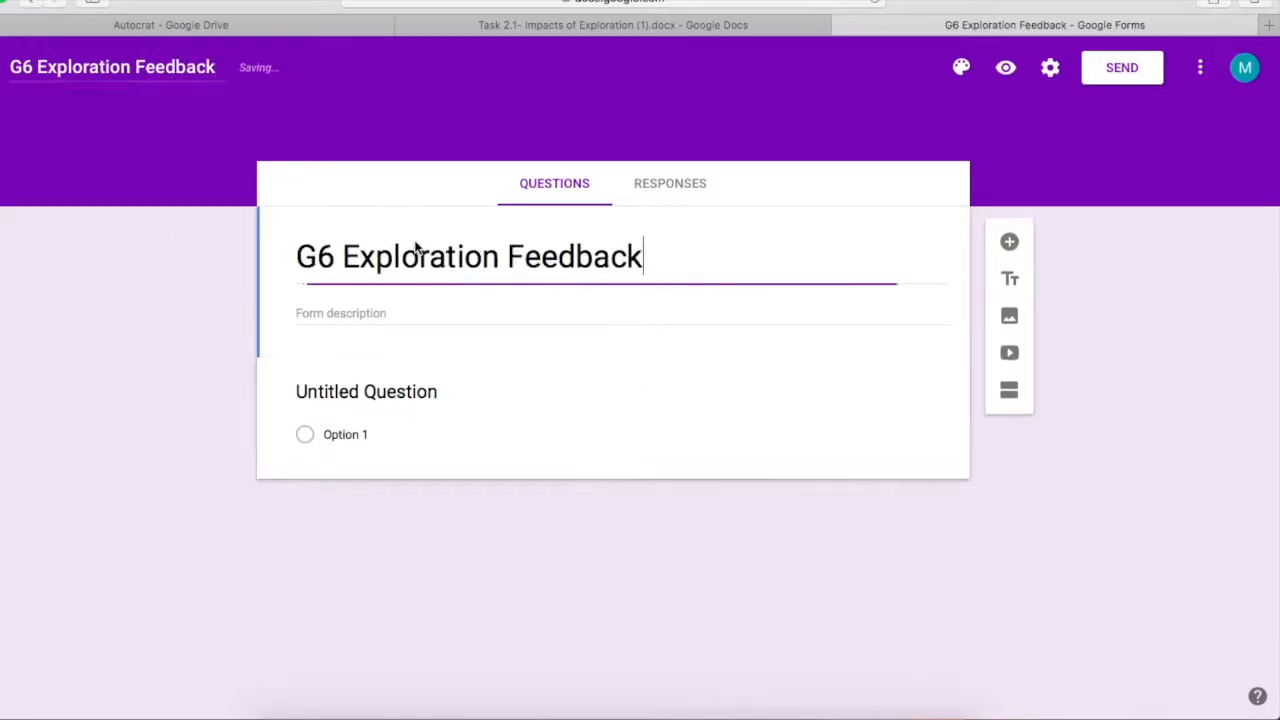
left_click(651, 185)
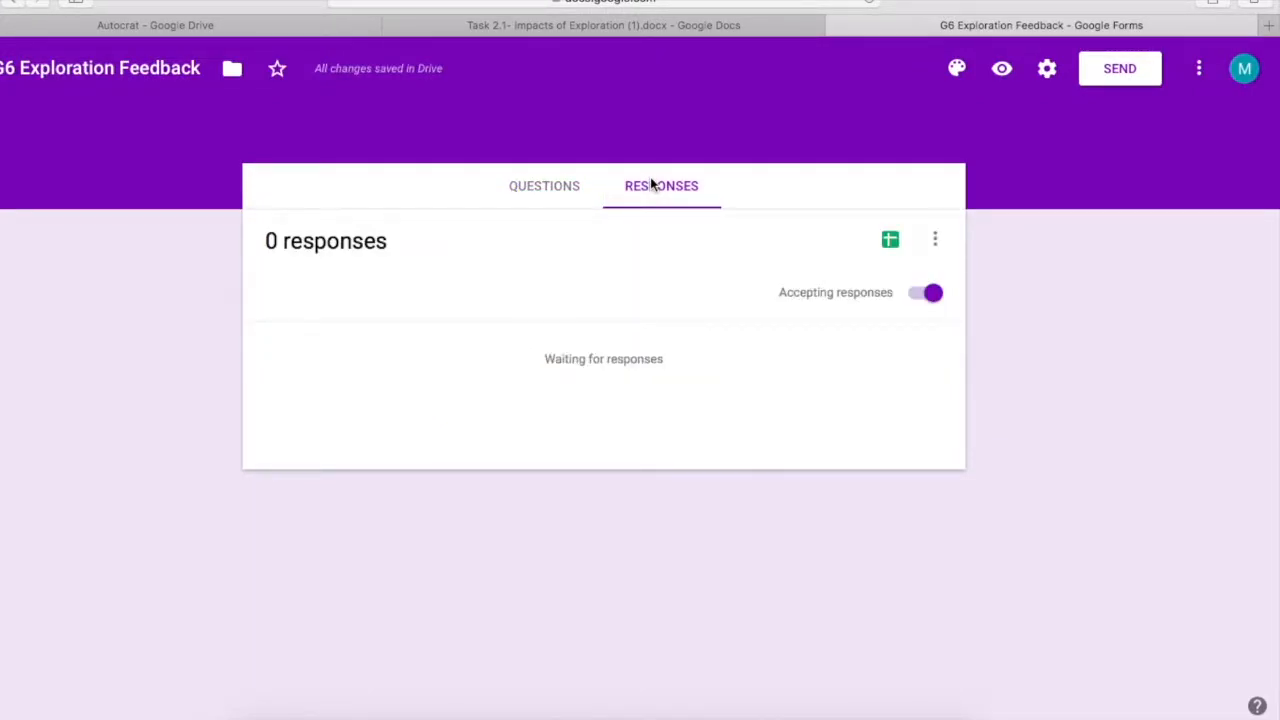
Link the form to a new responses spreadsheet via the Create Spreadsheet icon
left_click(891, 241)
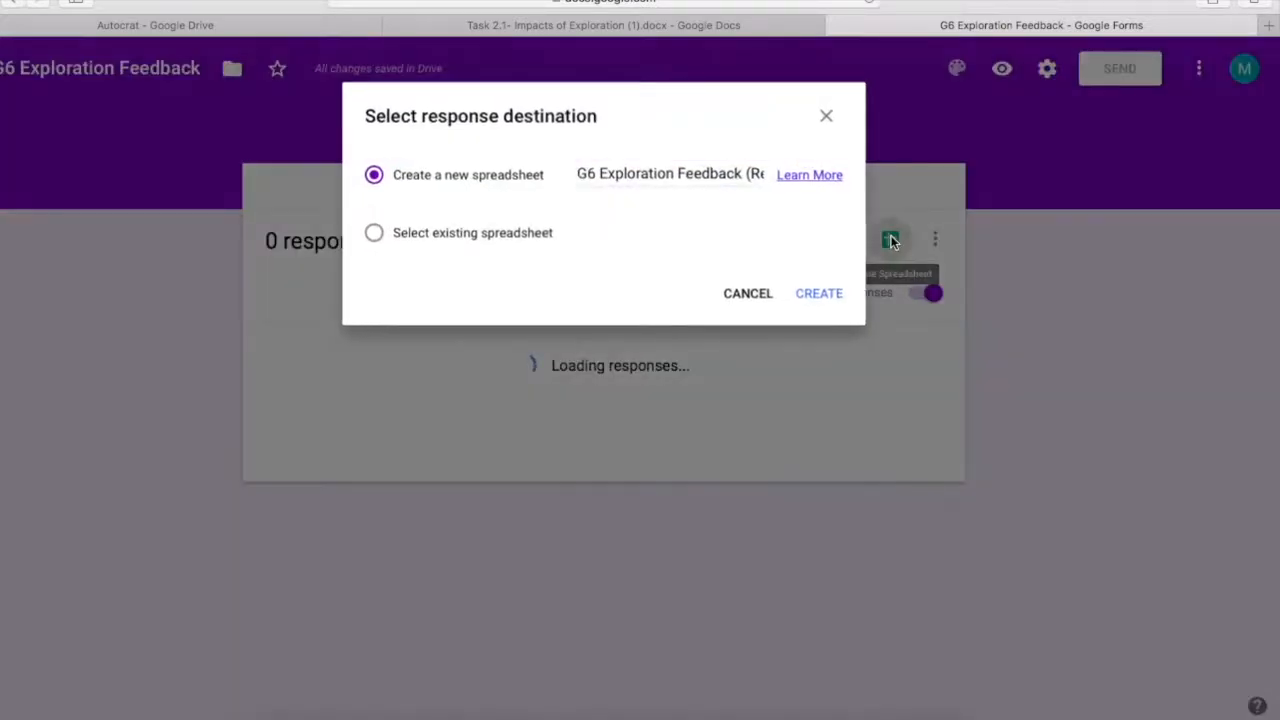
left_click(820, 294)
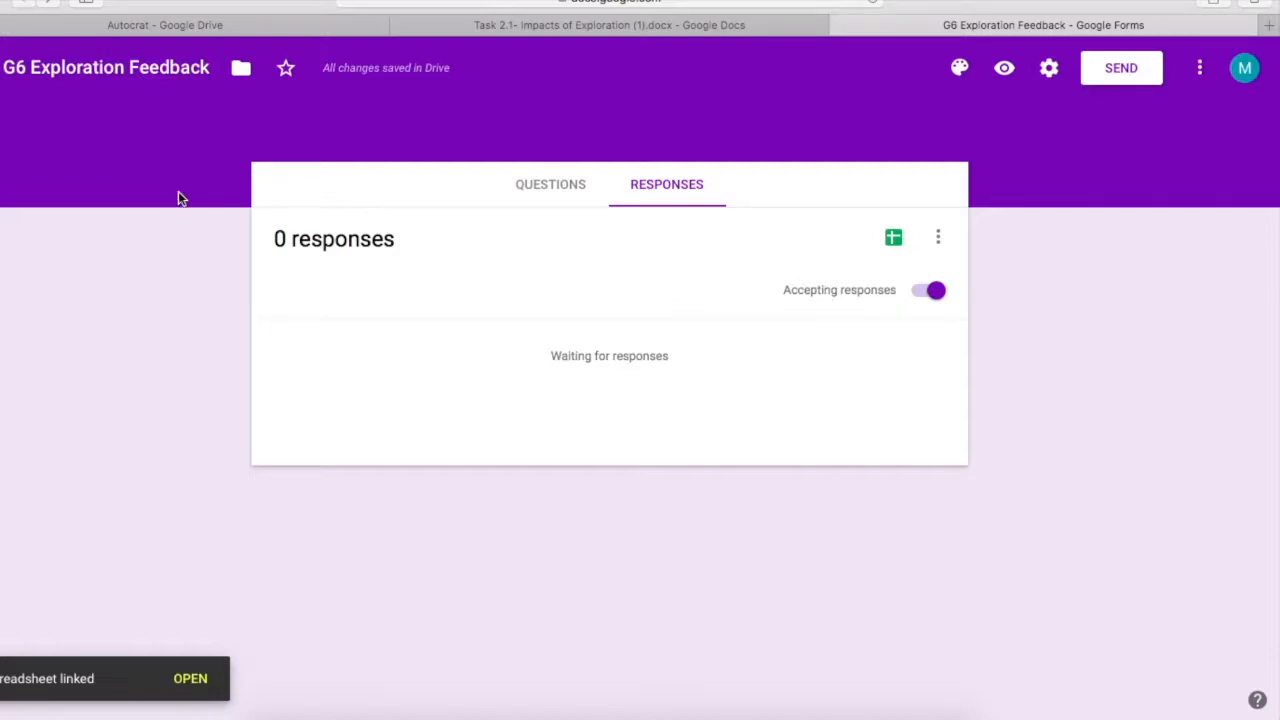
Open 'G6 Exploration Feedback (Responses)' from the Autocrat folder in Drive
left_click(200, 28)
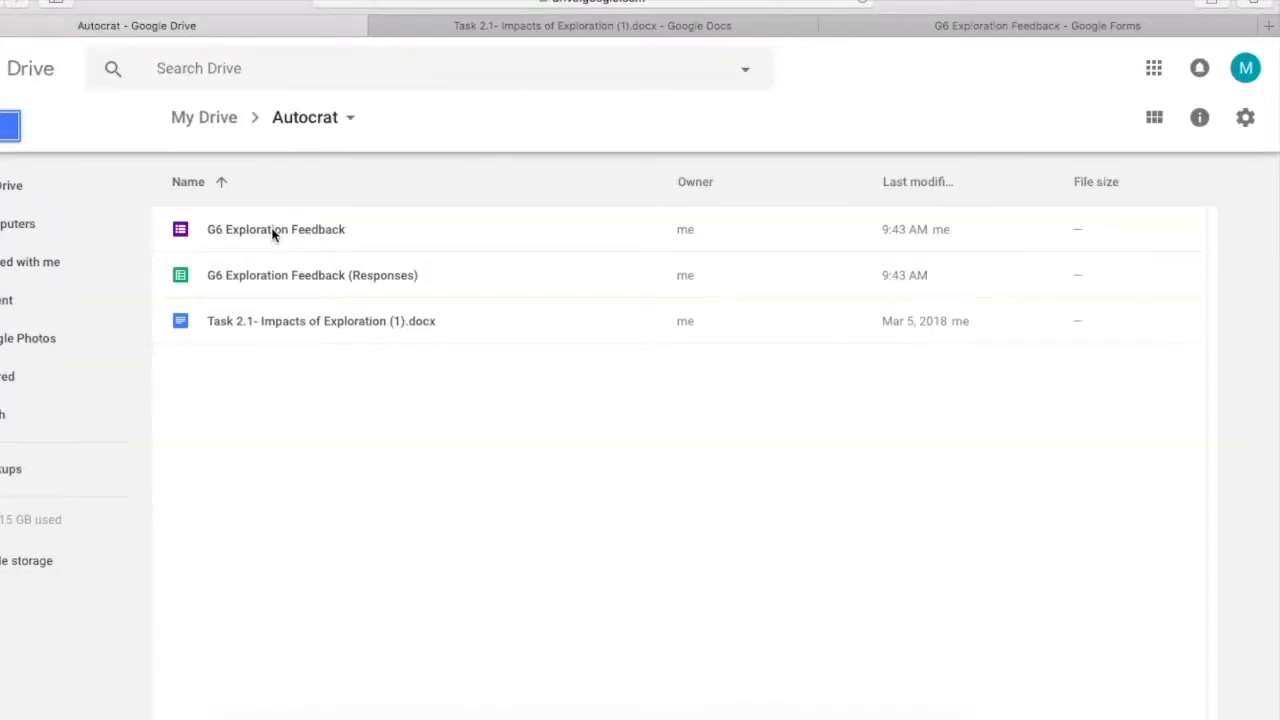
double_click(183, 279)
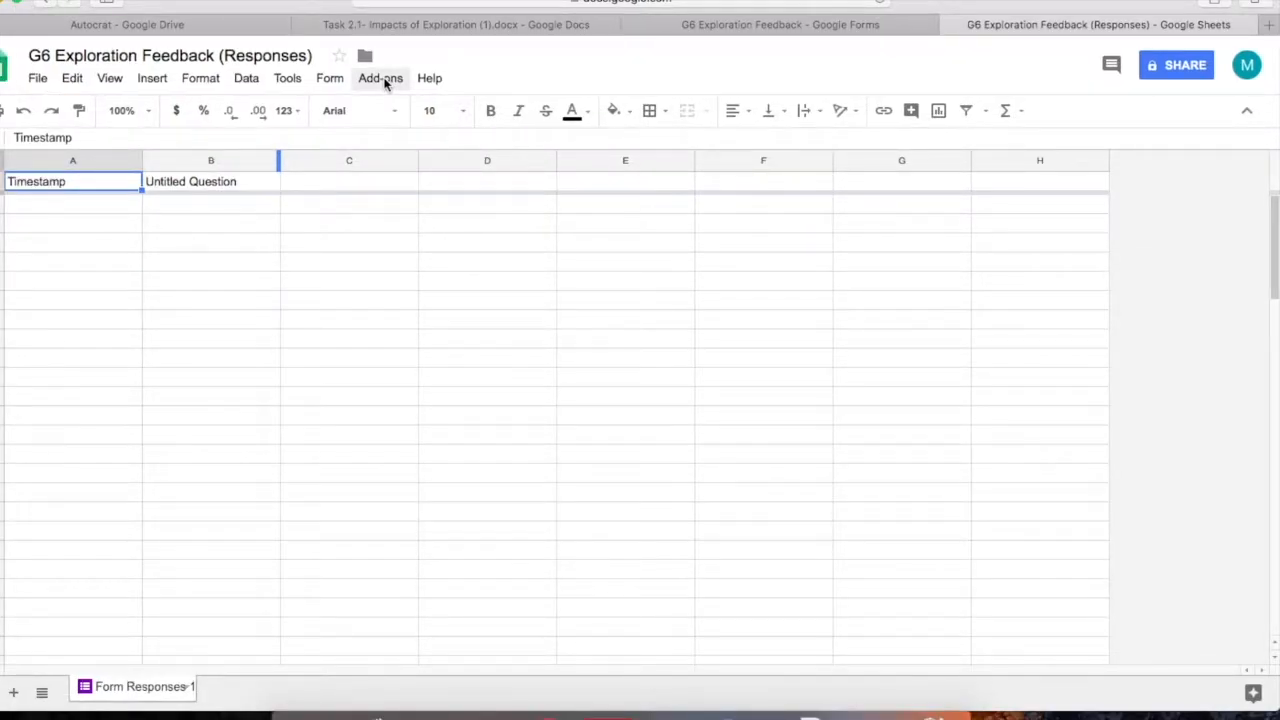
Search the add-on store for 'autocrat', install autoCrat, and allow its requested permissions
left_click(380, 78)
left_click(404, 144)
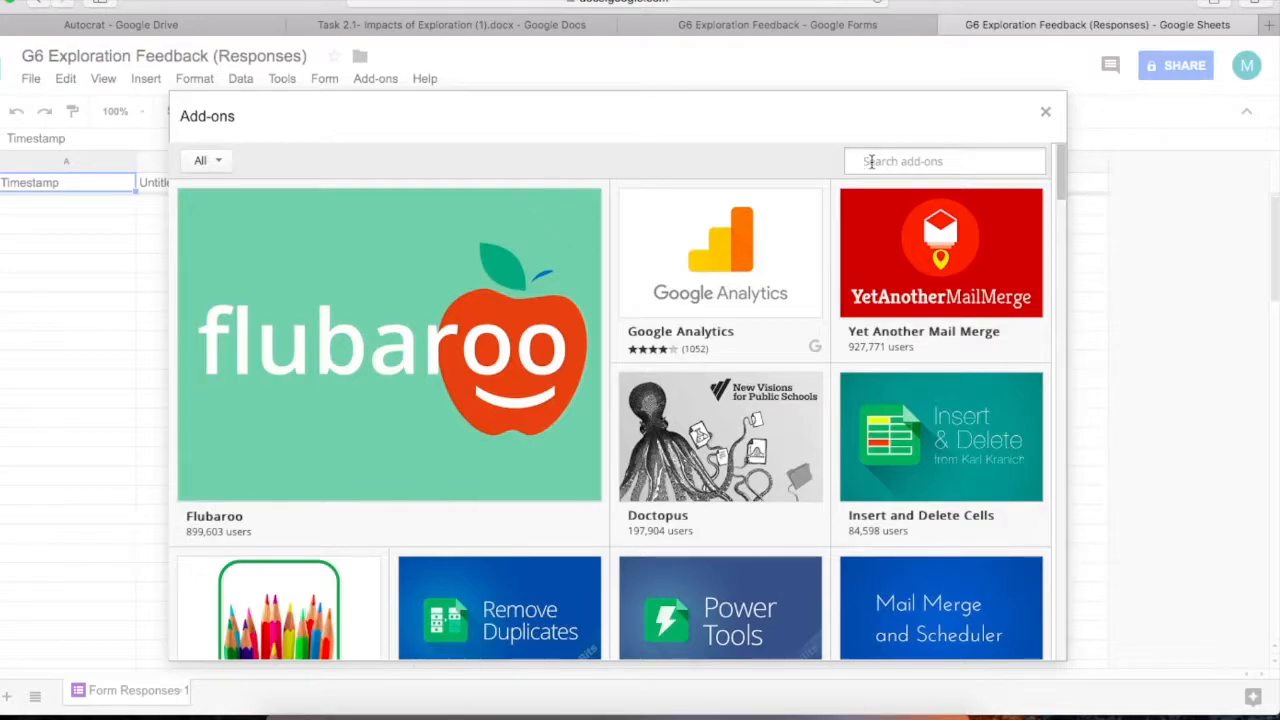
left_click(871, 161)
type("autocrat")
key("Return")
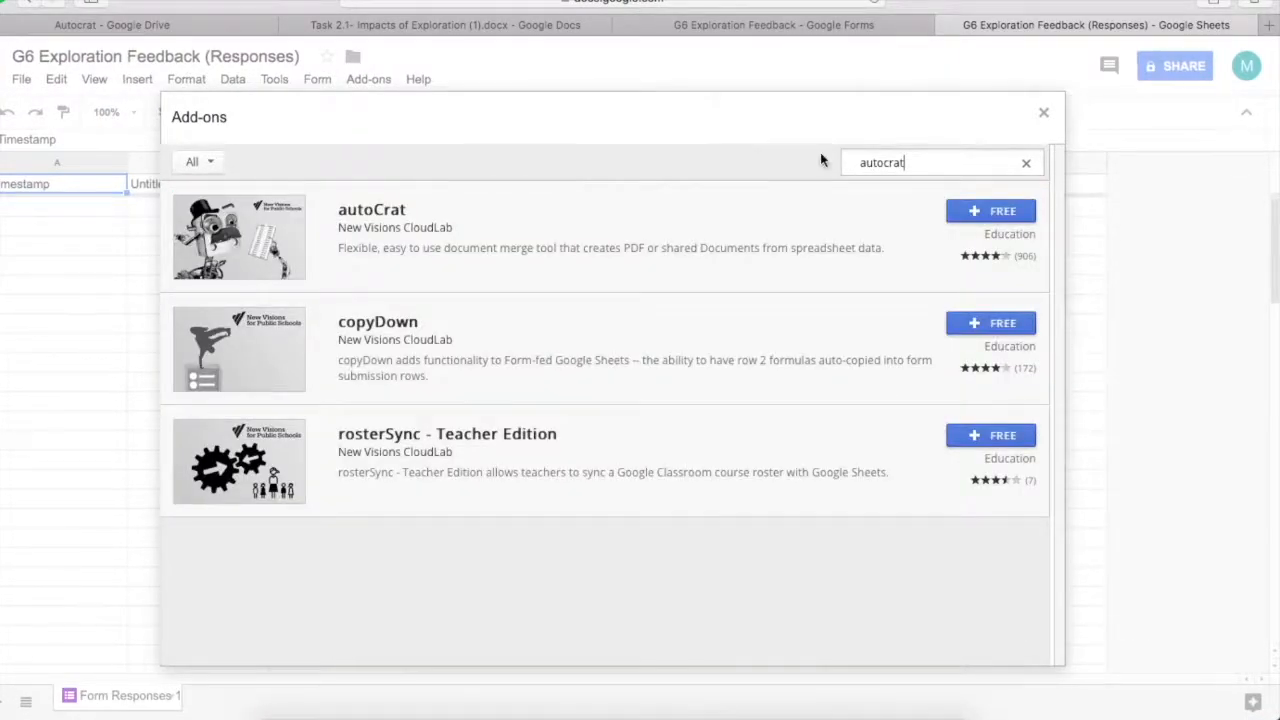
left_click(997, 213)
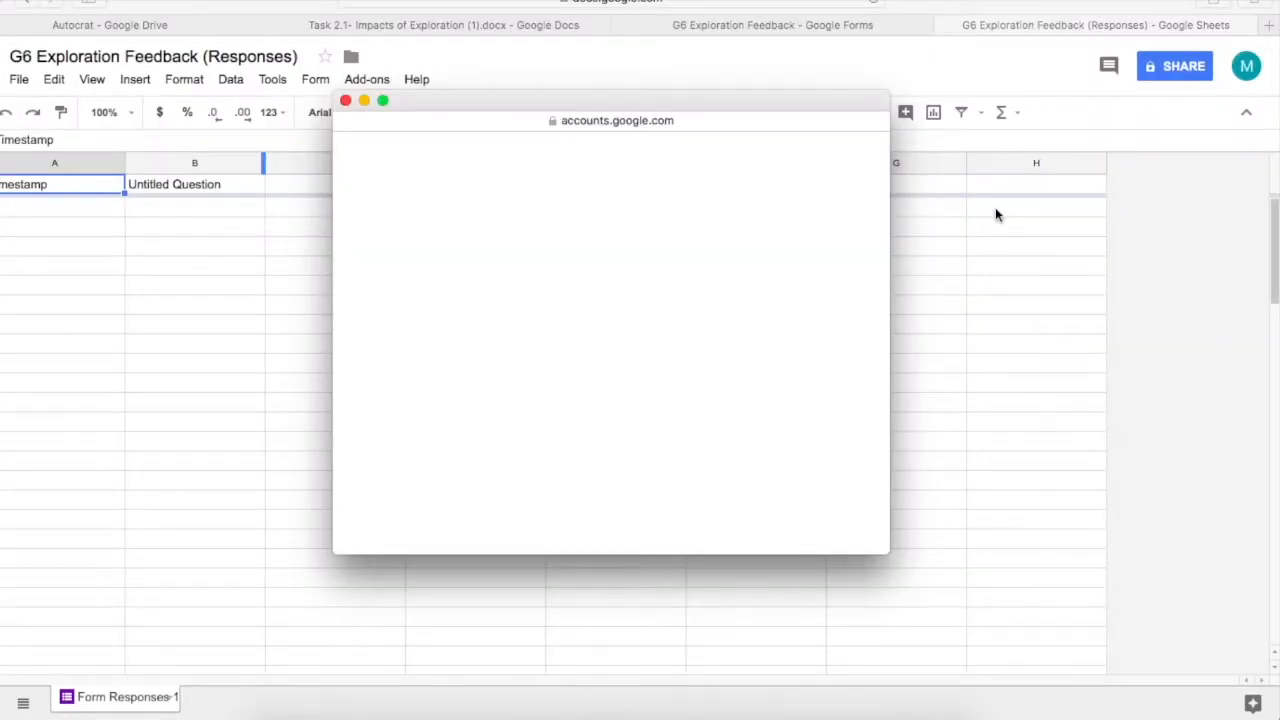
scroll(687, 394, "down", 5)
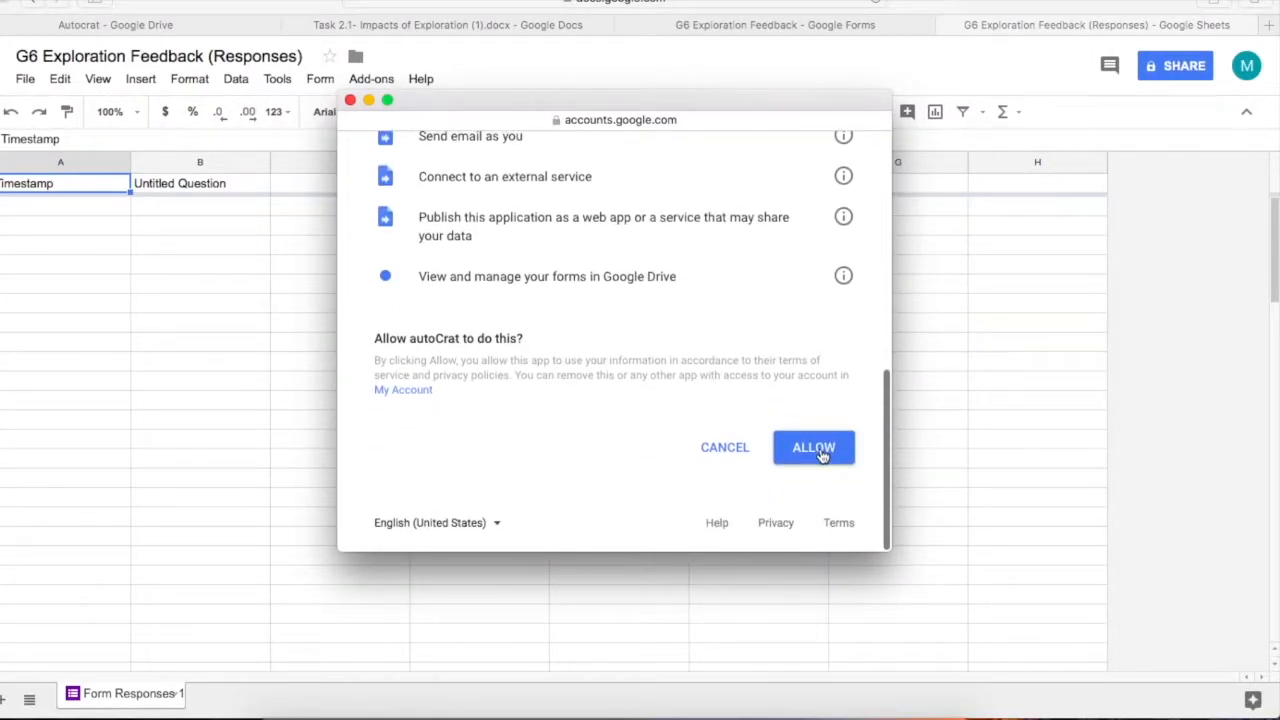
left_click(818, 446)
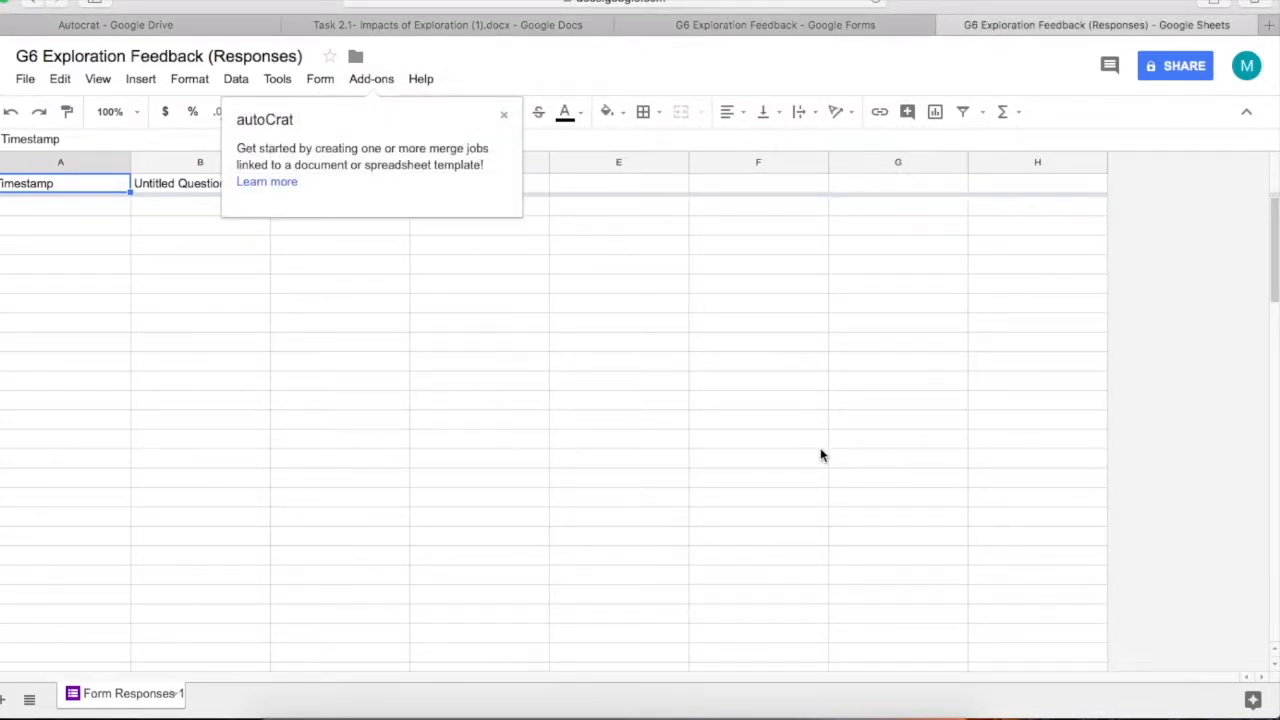
Close the autoCrat tip and loading window, then return to the Autocrat folder in Drive
left_click(504, 117)
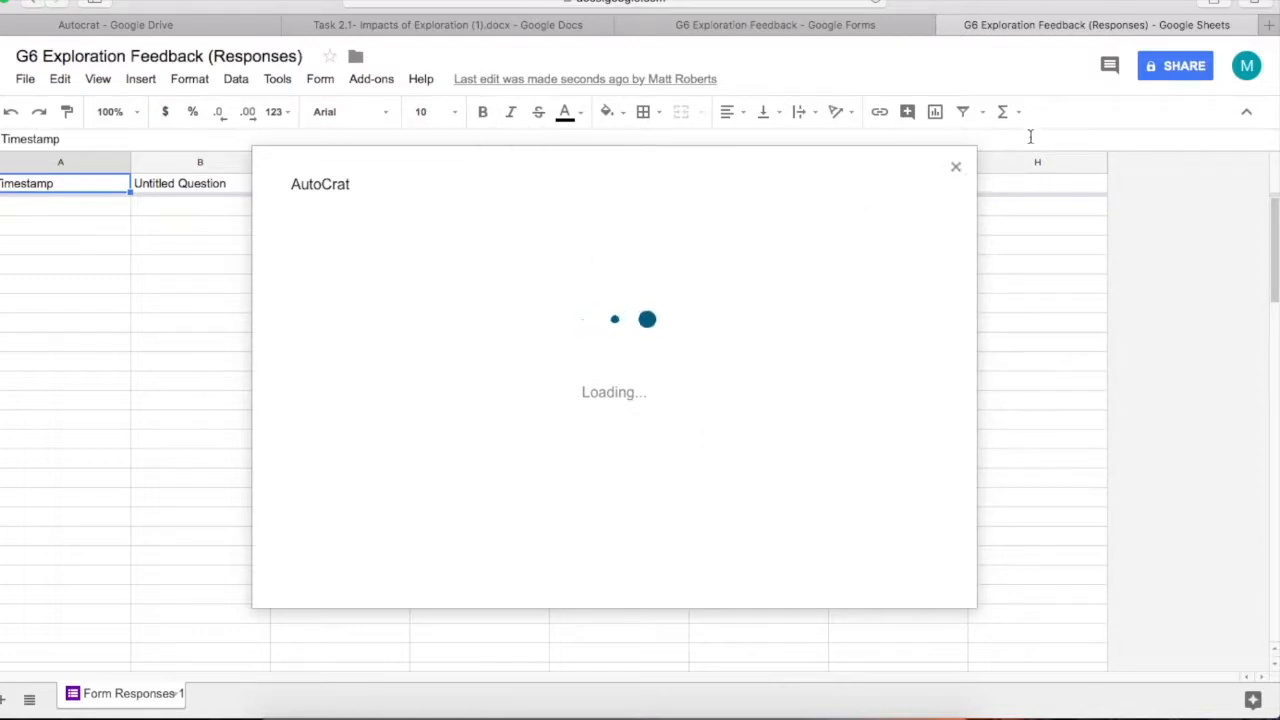
left_click(955, 168)
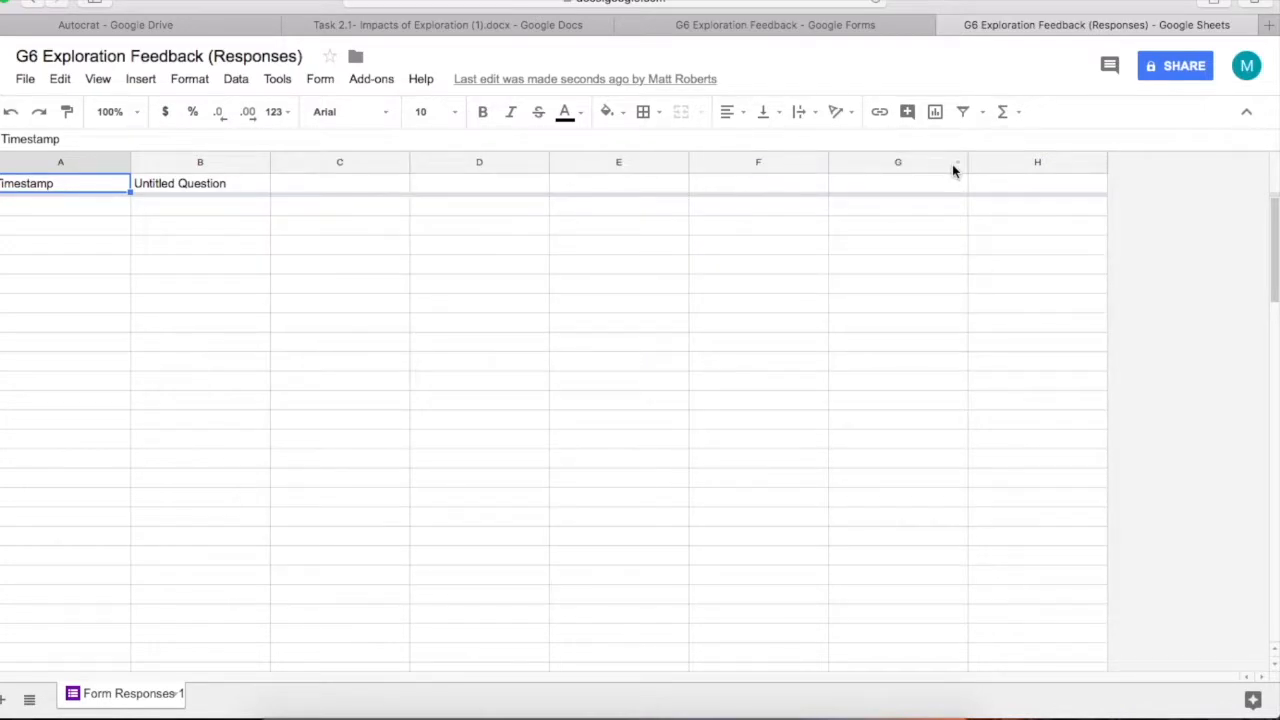
left_click(192, 26)
left_click(348, 450)
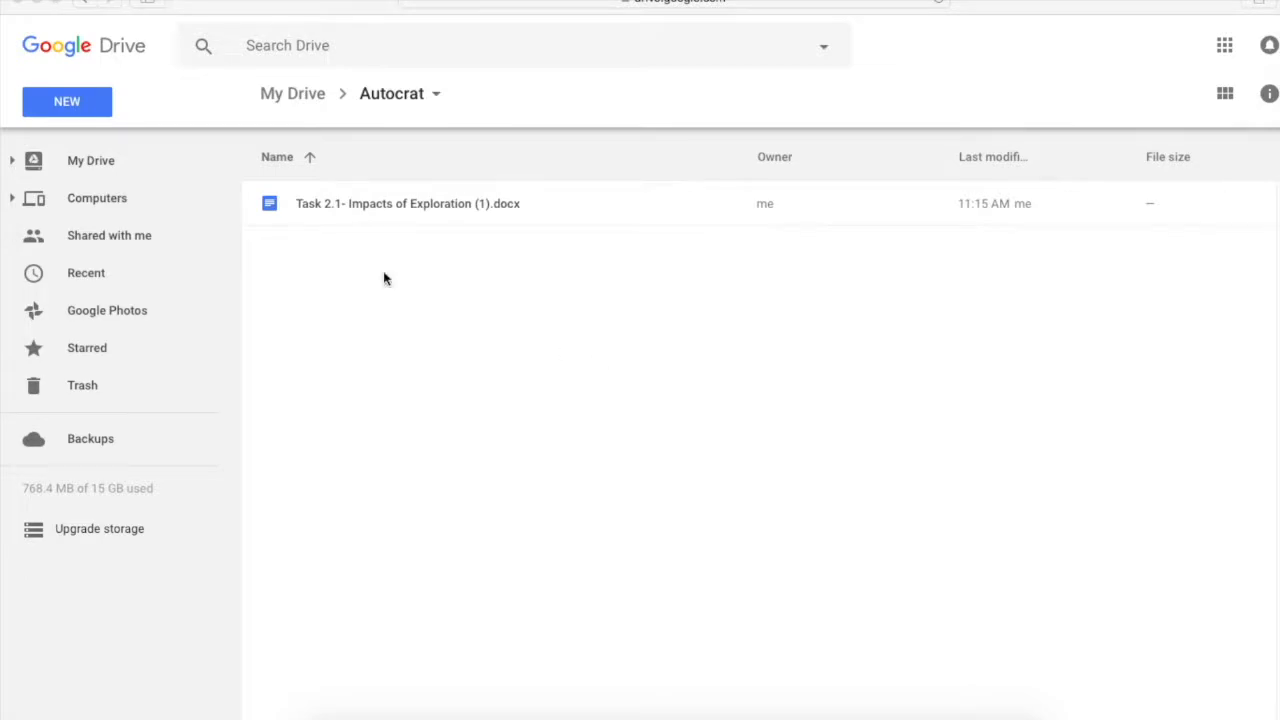
Create another blank Google Form through New > More > Google Forms
left_click(66, 107)
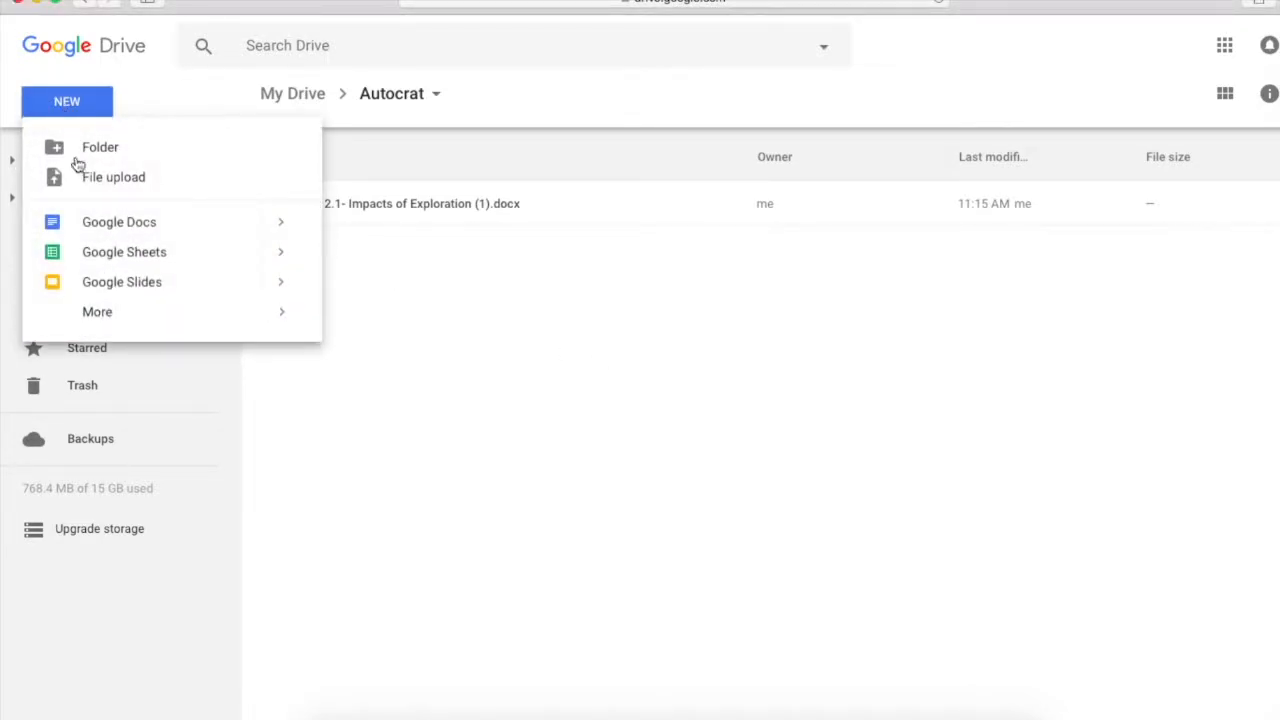
mouse_move(123, 311)
left_click(408, 327)
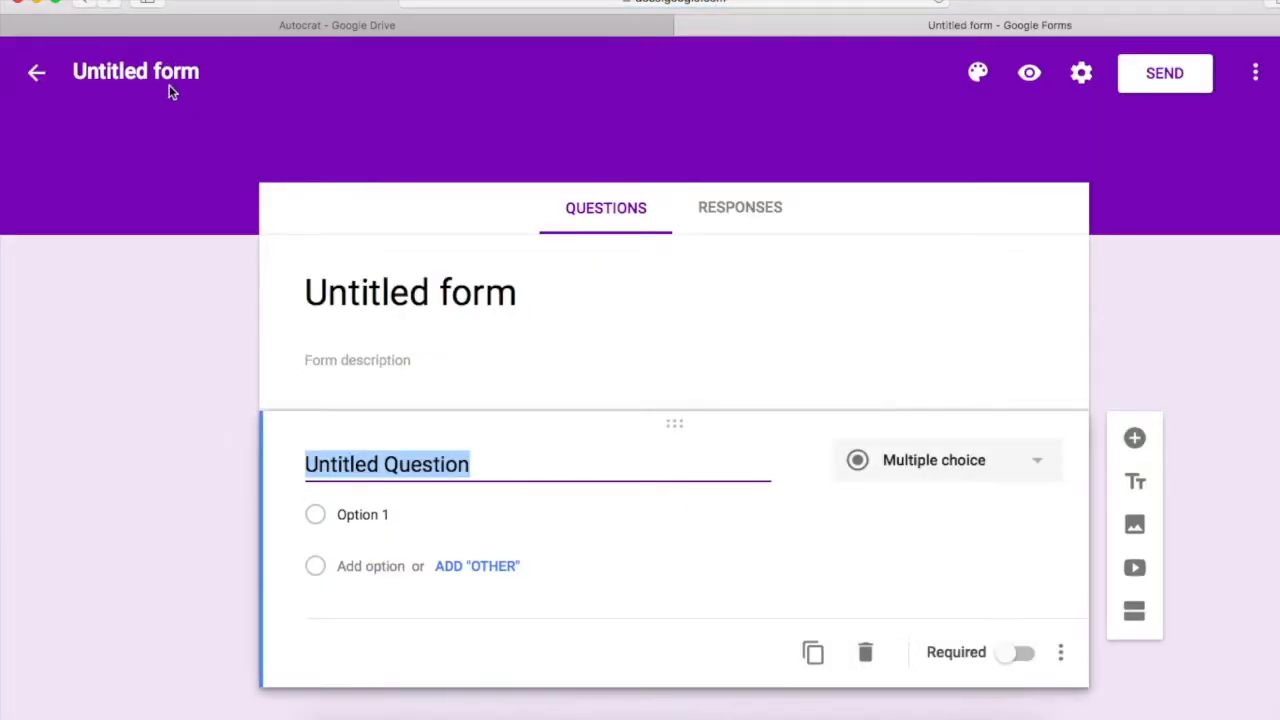
Rename the new form to 'G6 Crit A'
left_click(136, 71)
left_click_drag(73, 71, 200, 71)
type("G6 ")
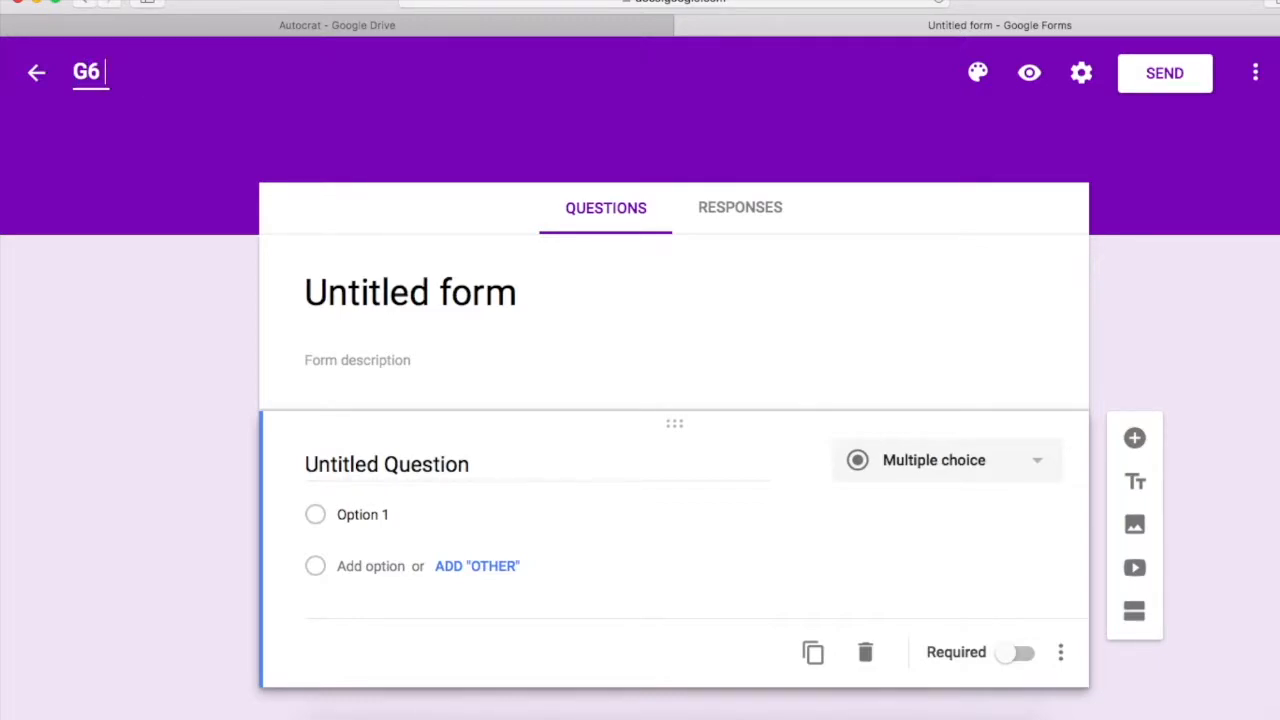
type("Crit A")
left_click(378, 290)
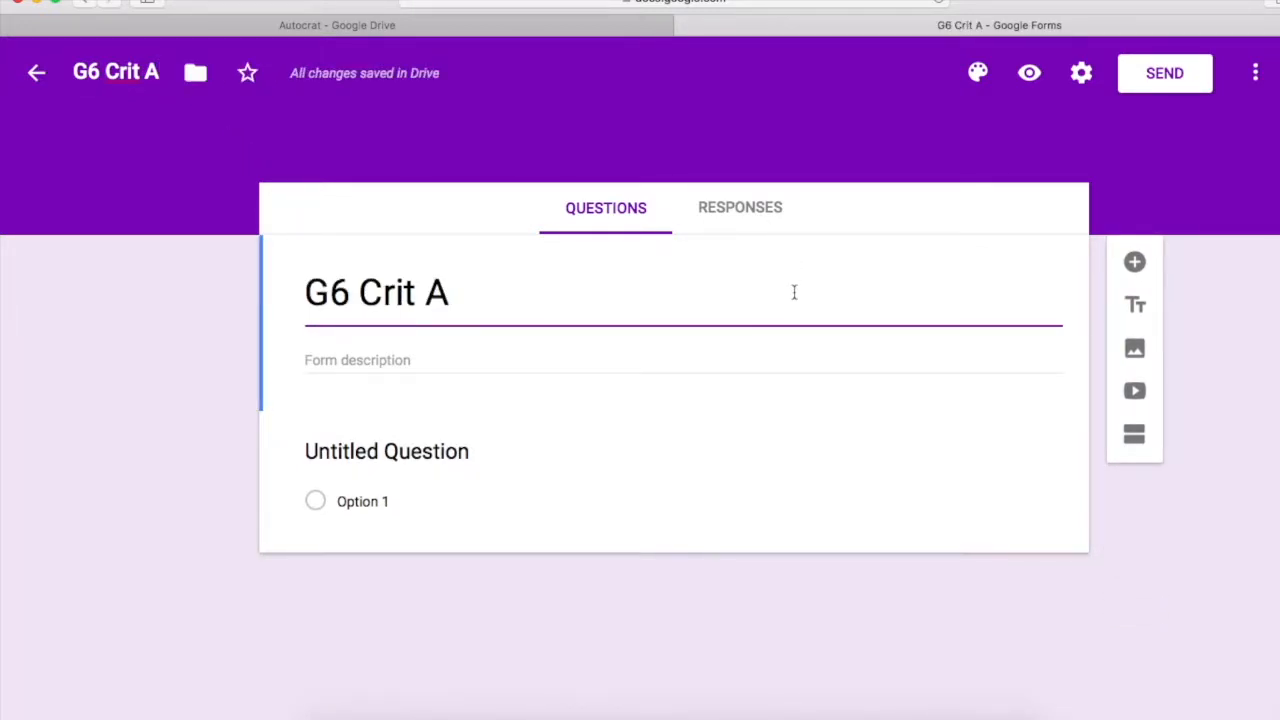
Title the first question '<<student_name>>' and make it required
left_click(414, 451)
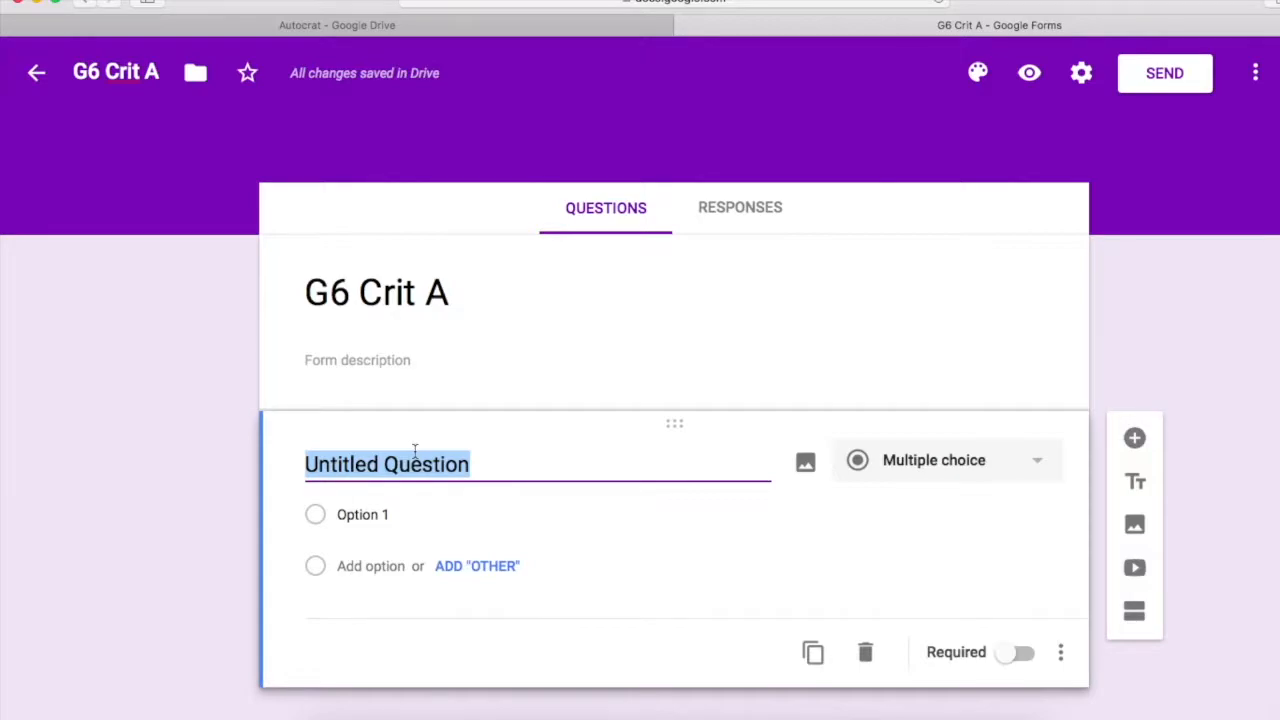
type("<<")
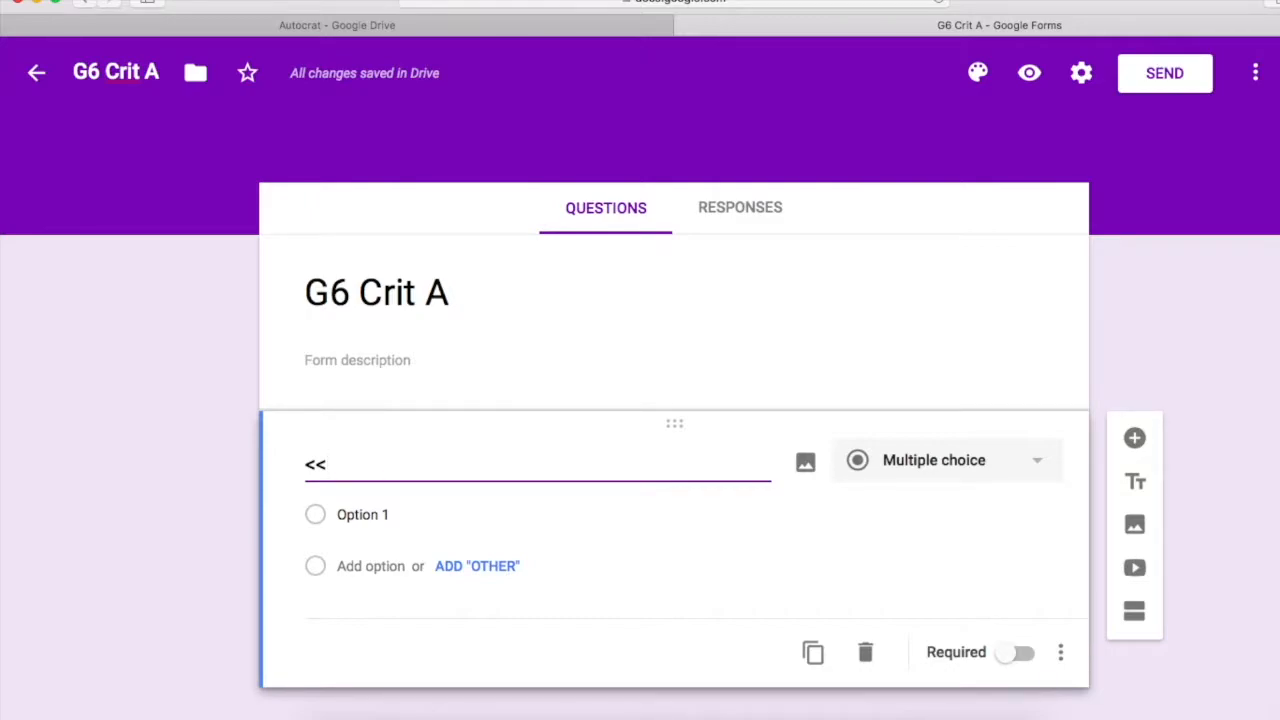
type("studen")
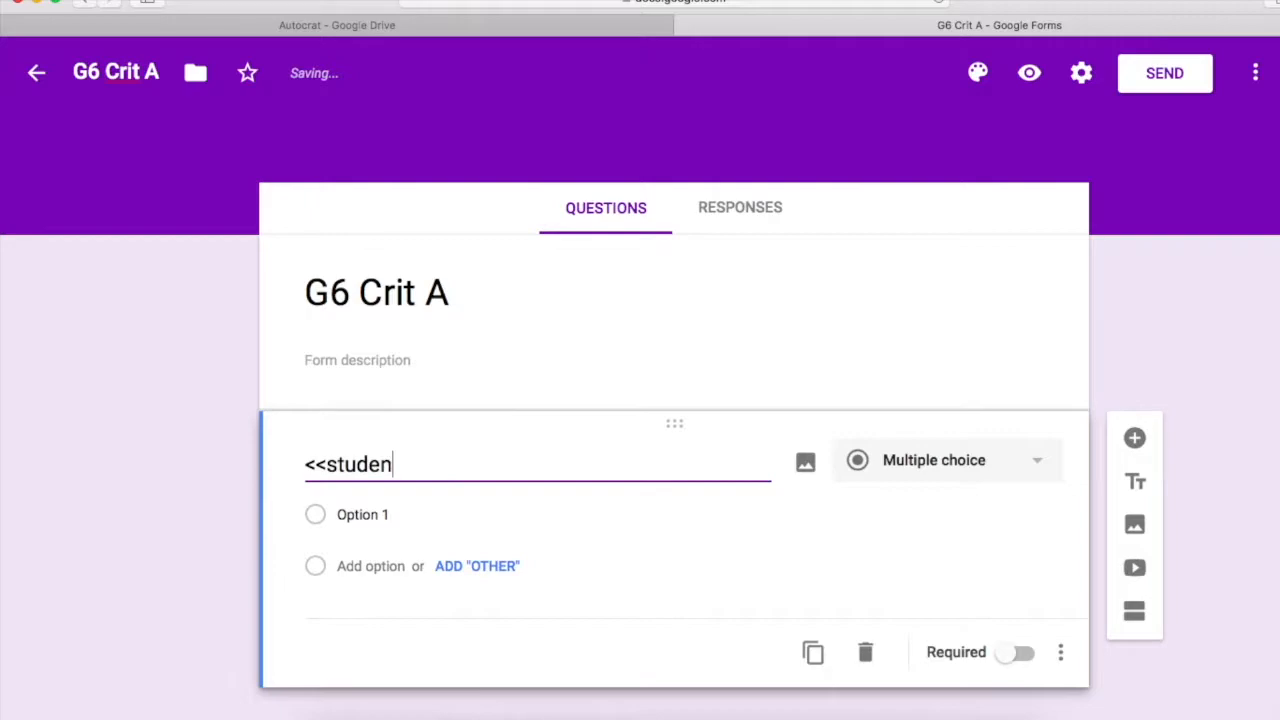
type("t_name")
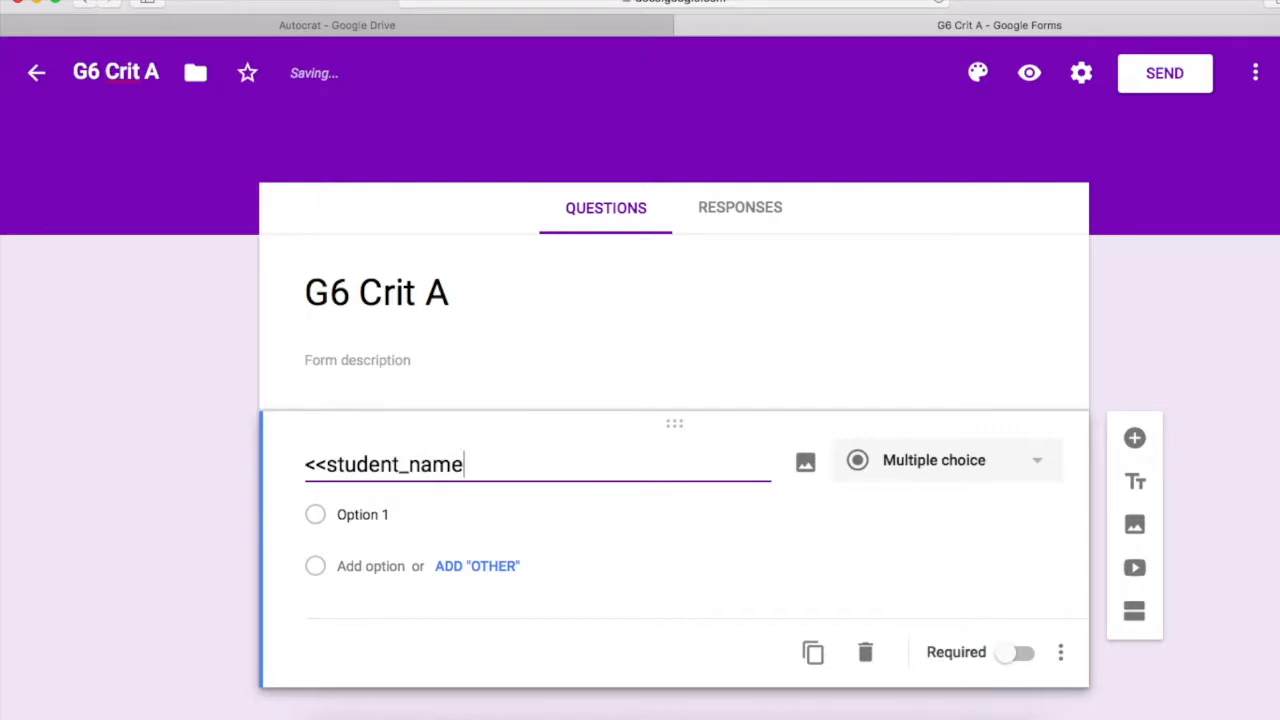
type(">>")
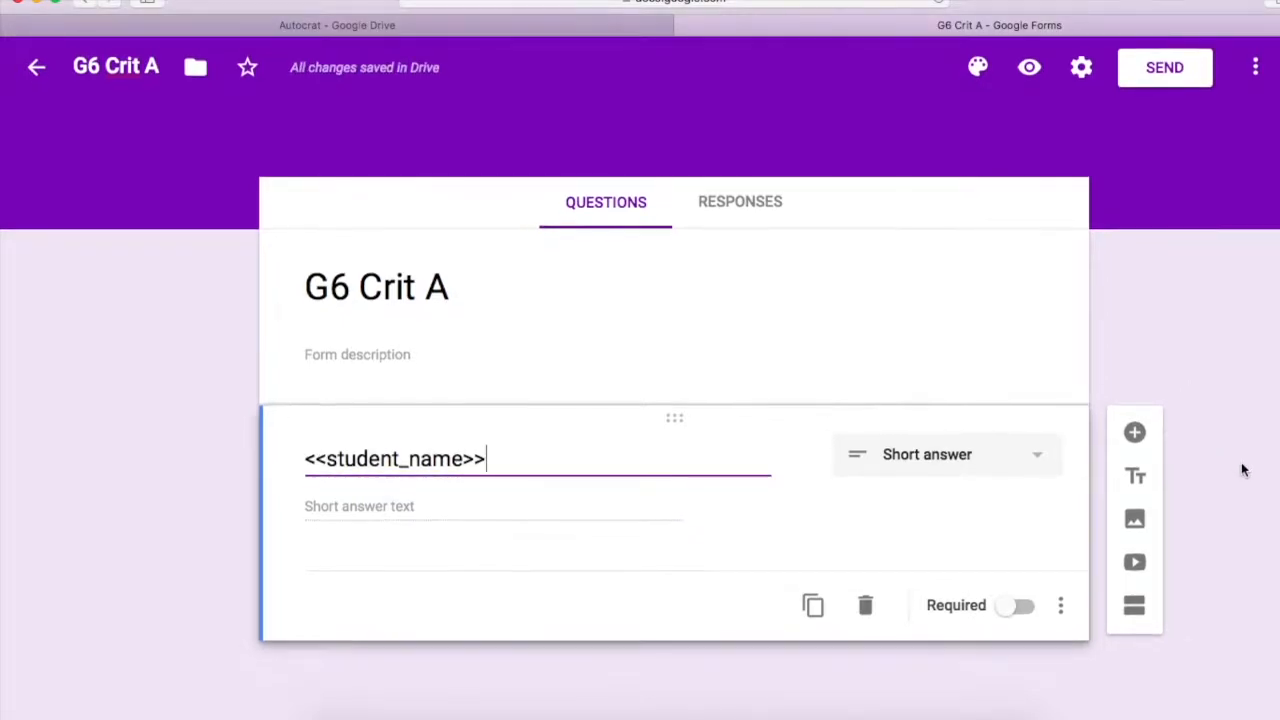
left_click(1012, 612)
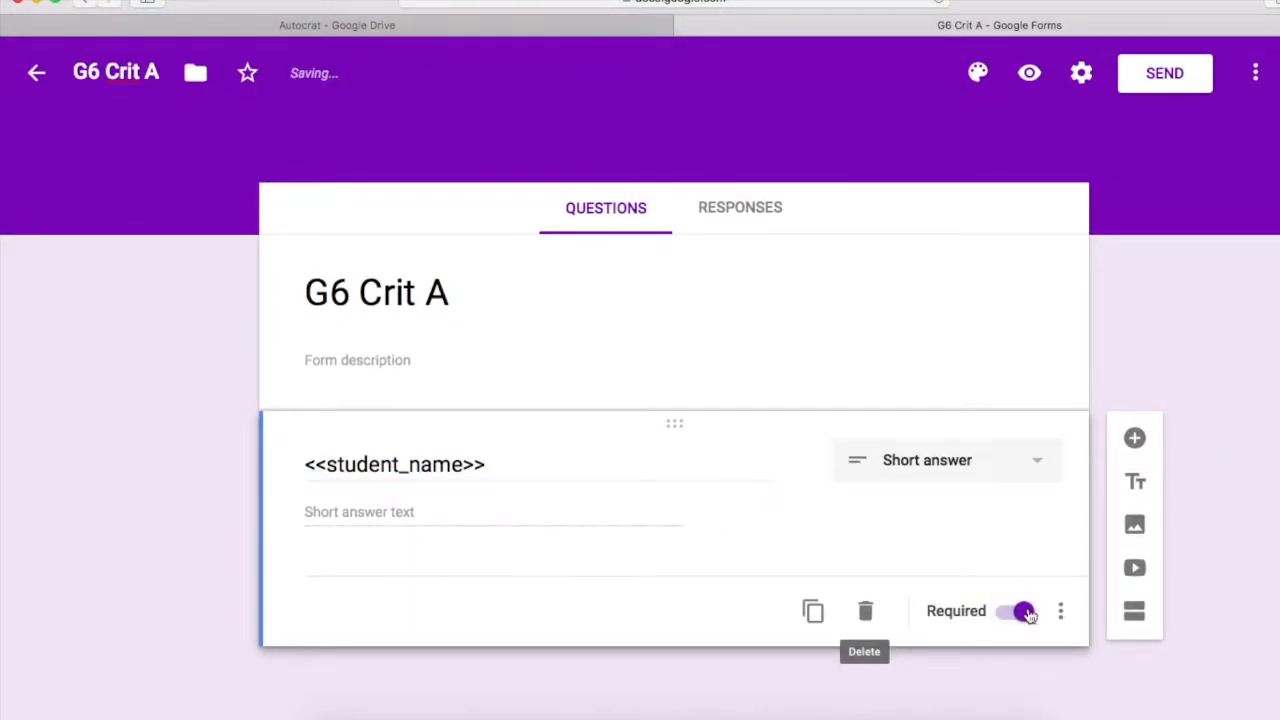
Add the description 'Please put surname first!' to the <<student_name>> question
left_click(1061, 614)
left_click(1133, 626)
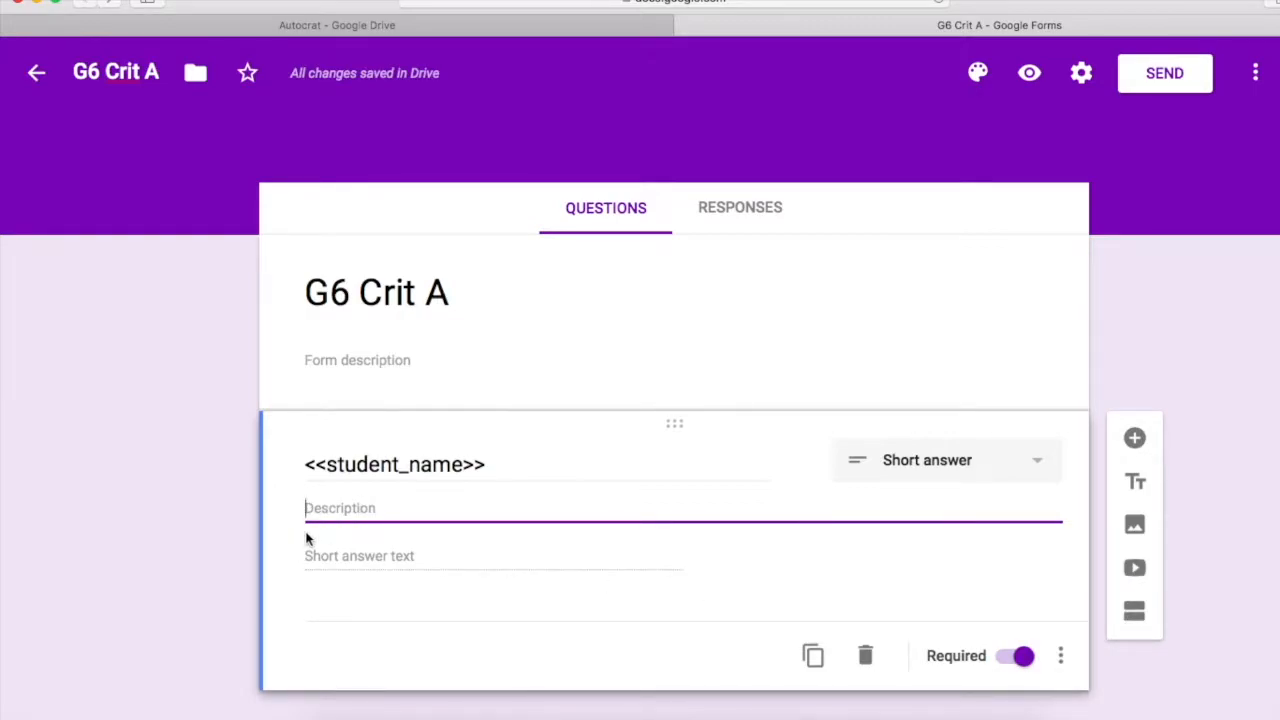
type("Please ")
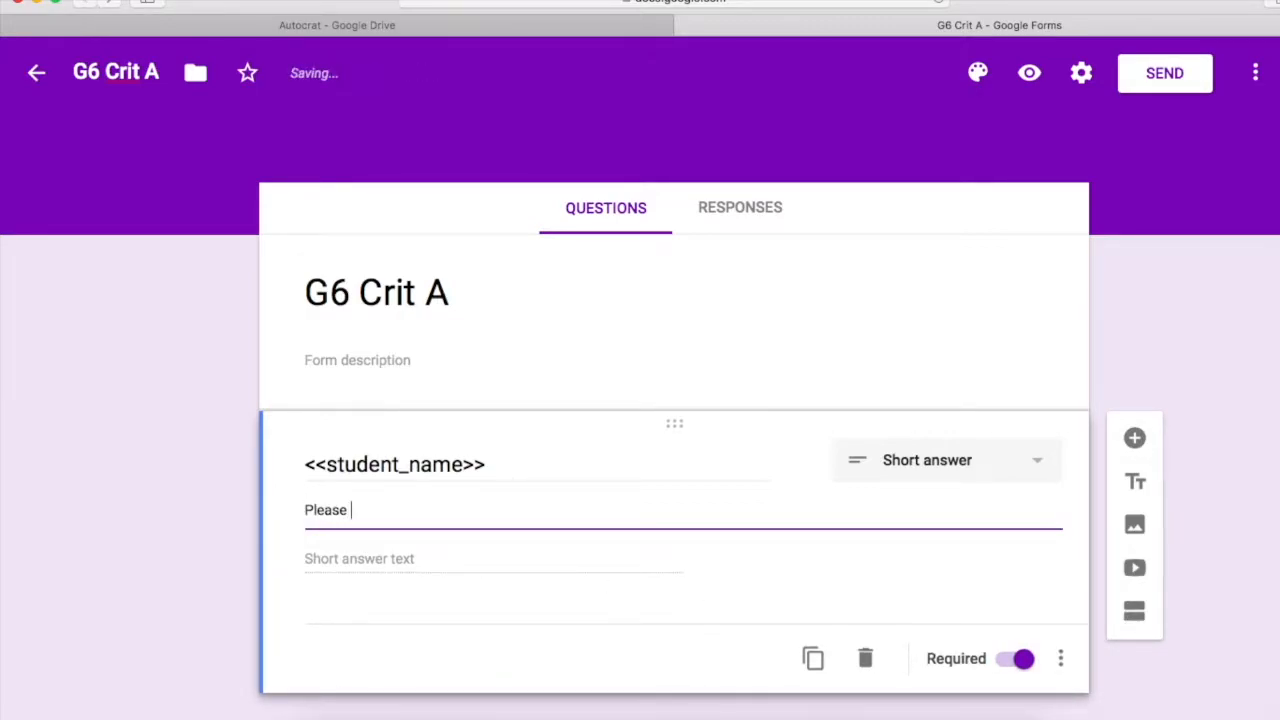
type("put sur")
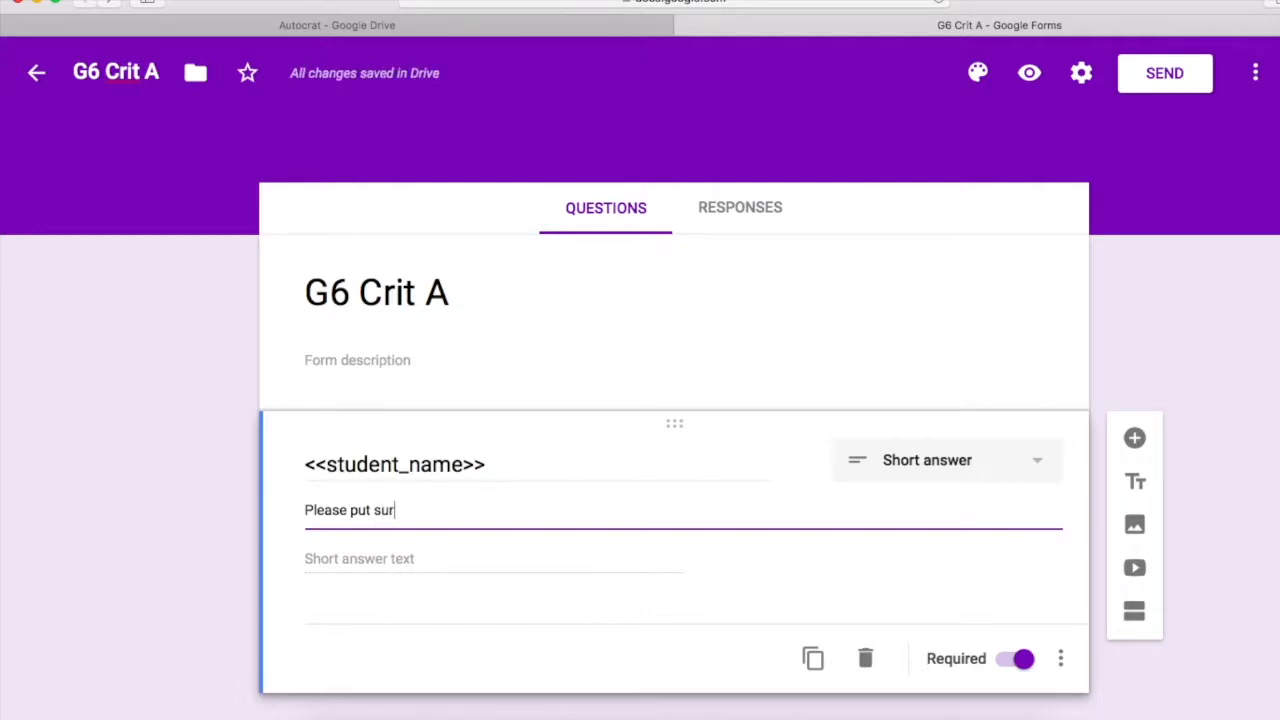
type("name first!")
left_click(1267, 395)
scroll(1267, 395, "down", 1)
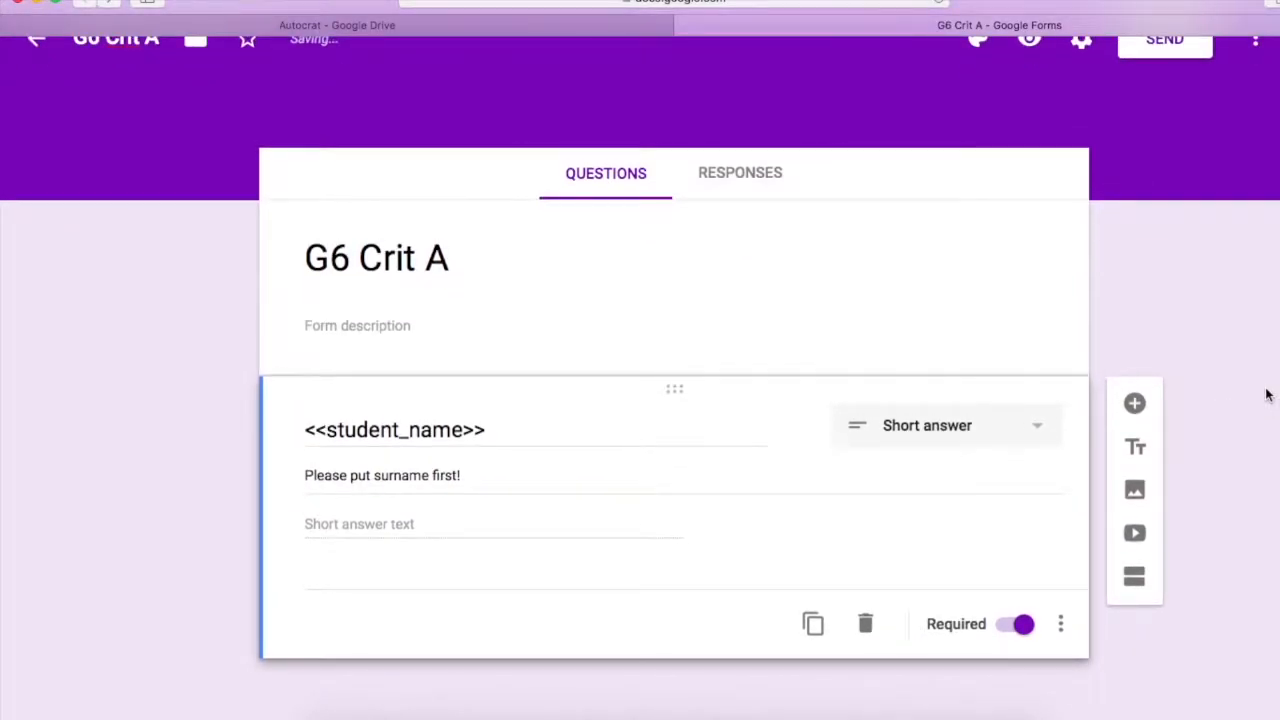
Add a multiple-choice question titled <<mentor_group>>
left_click(1131, 403)
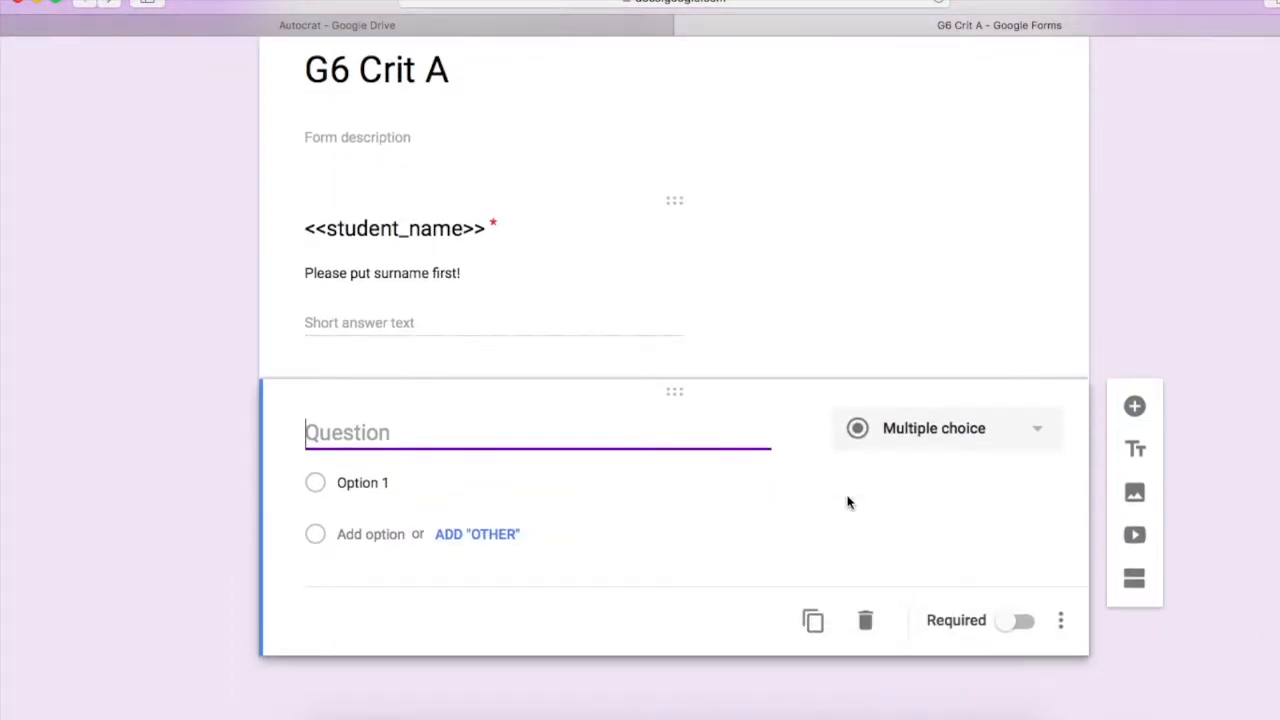
type("<<")
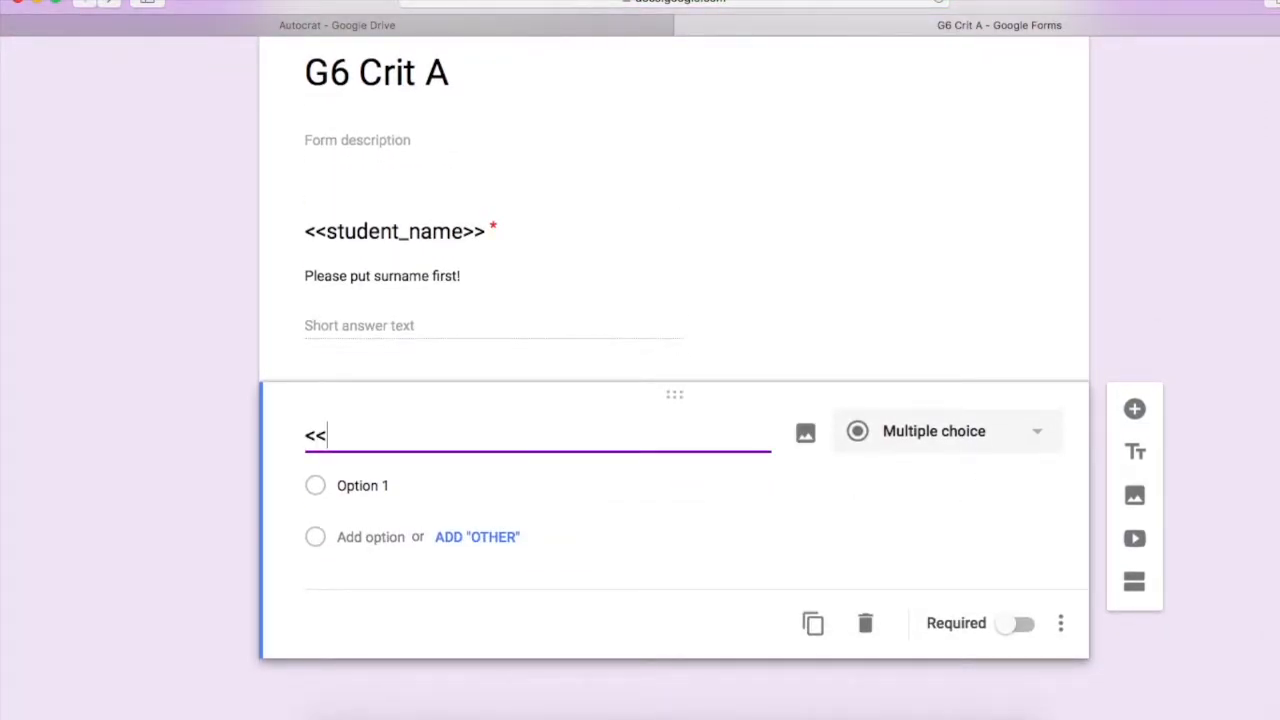
type("mentor")
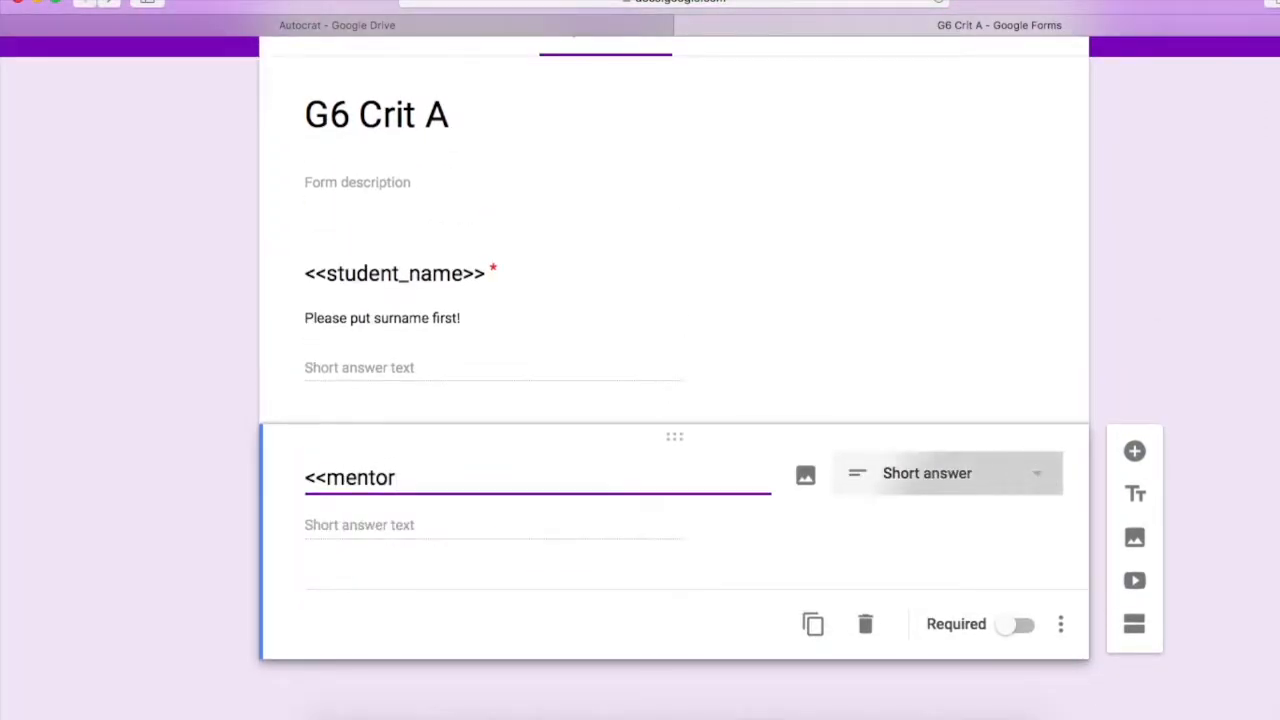
type("_group")
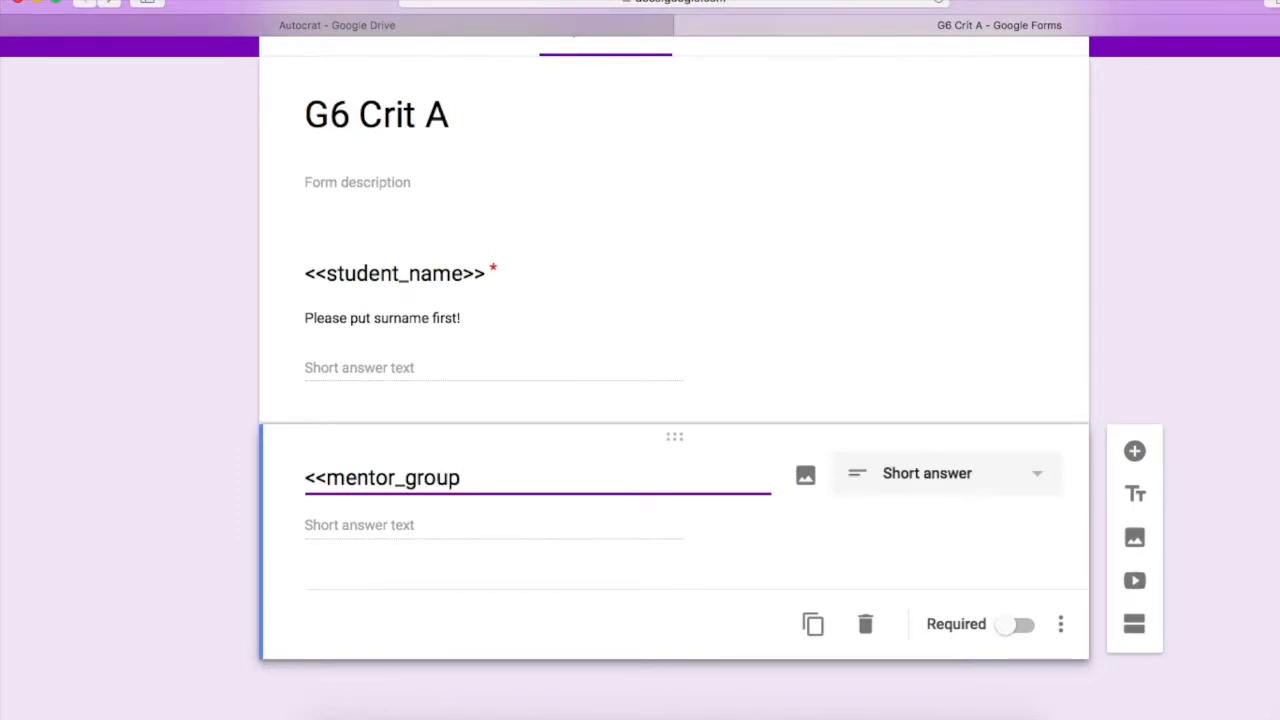
type(">>")
left_click(1037, 478)
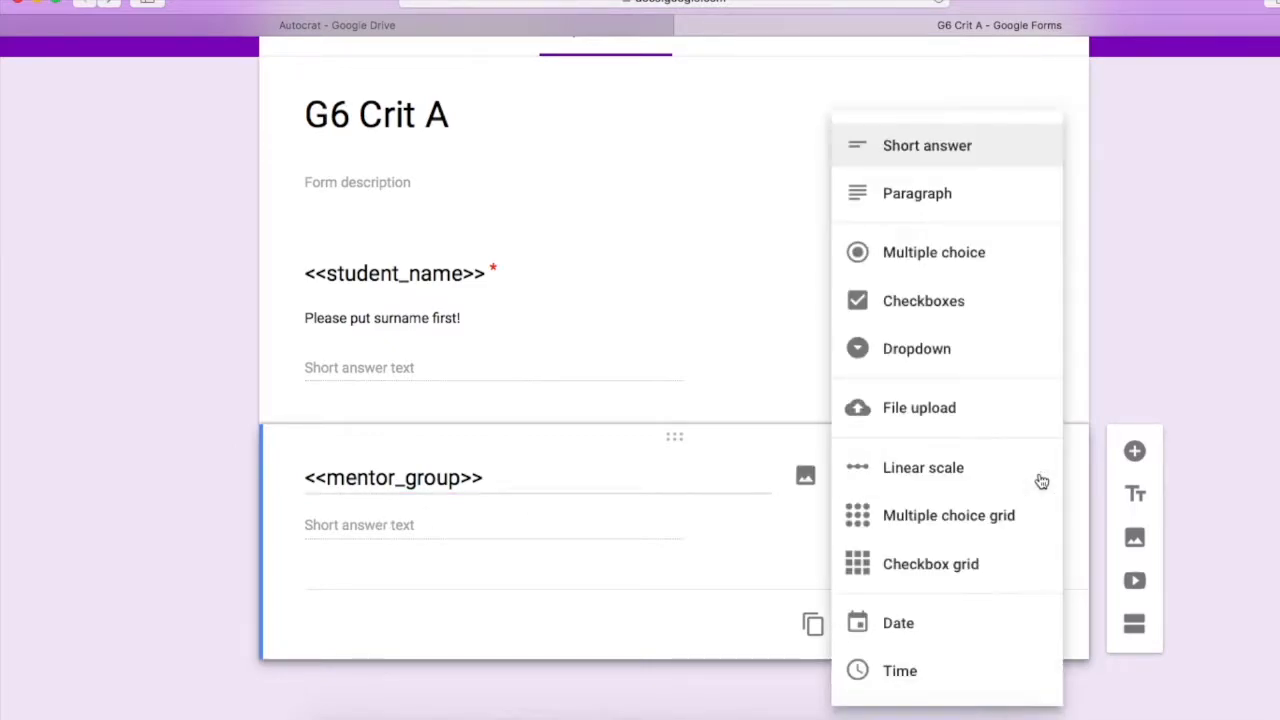
left_click(910, 256)
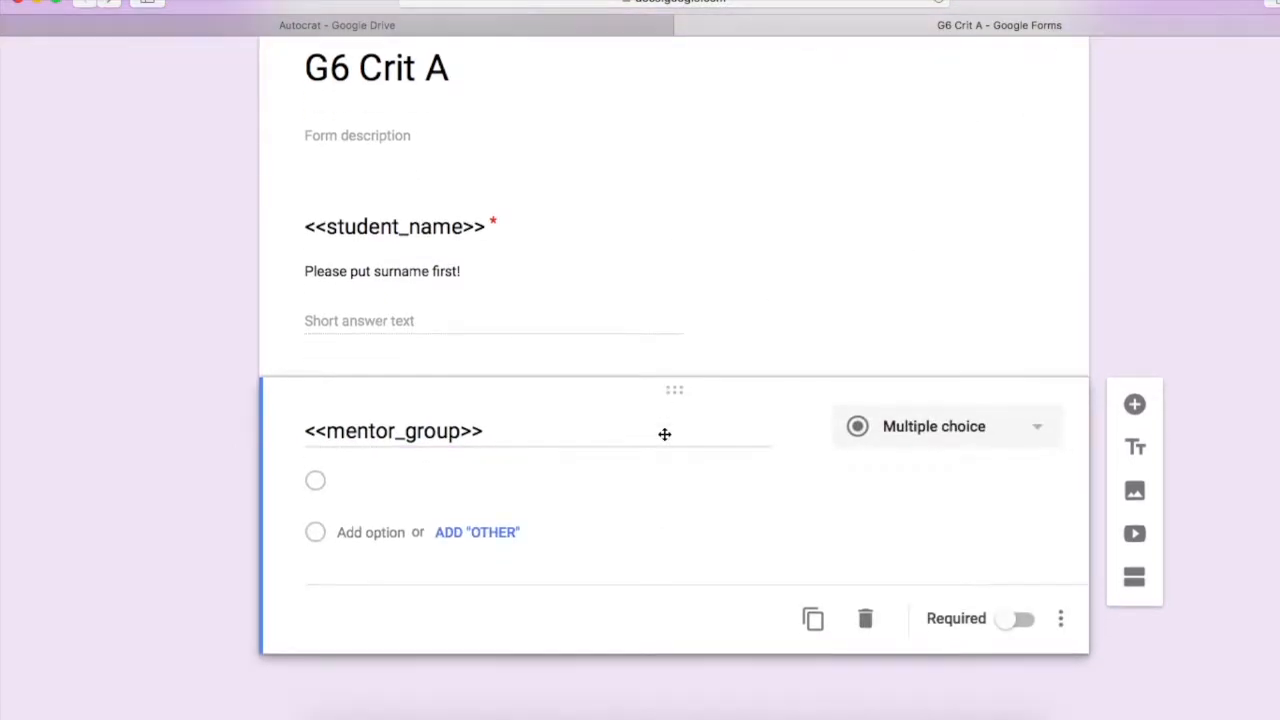
Give it options 6A, 6B, 6C and 6D, make it required, and add a blank question
left_click(366, 480)
type("6A")
key("Return")
type("6B")
key("Return")
type("6C")
key("Return")
type("6D")
left_click(1221, 271)
scroll(1224, 285, "down", 3)
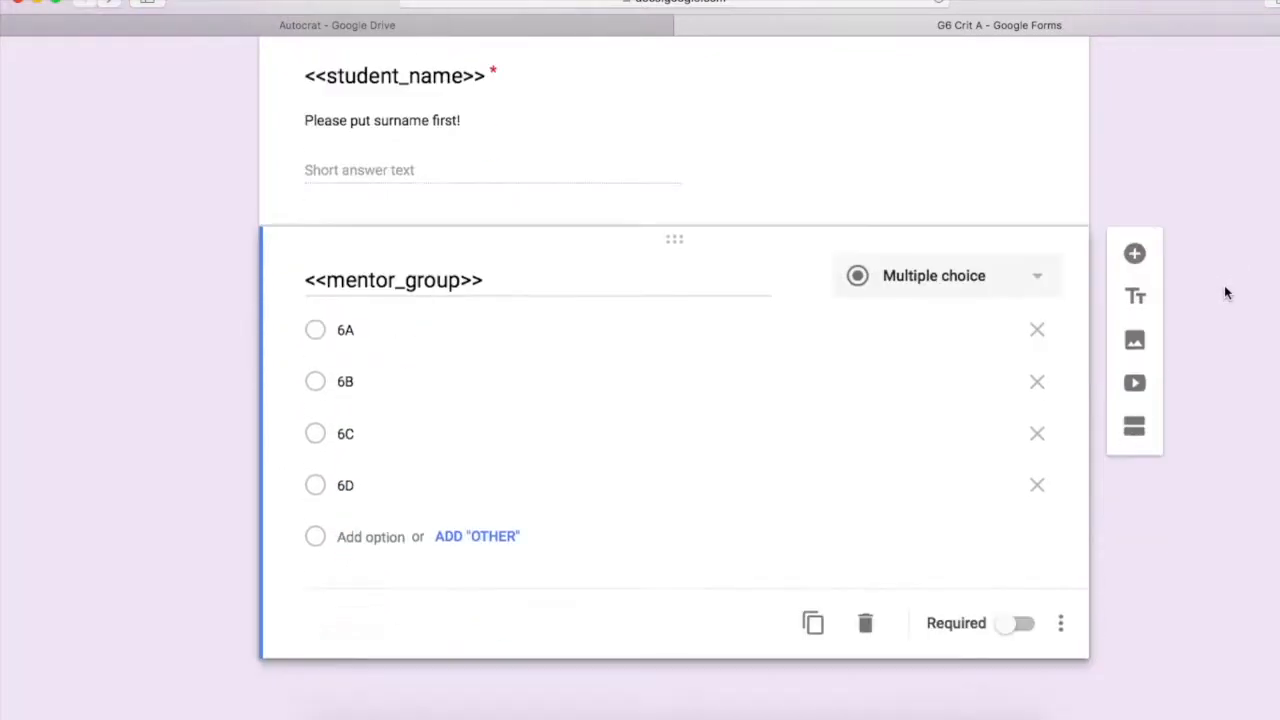
left_click(1014, 627)
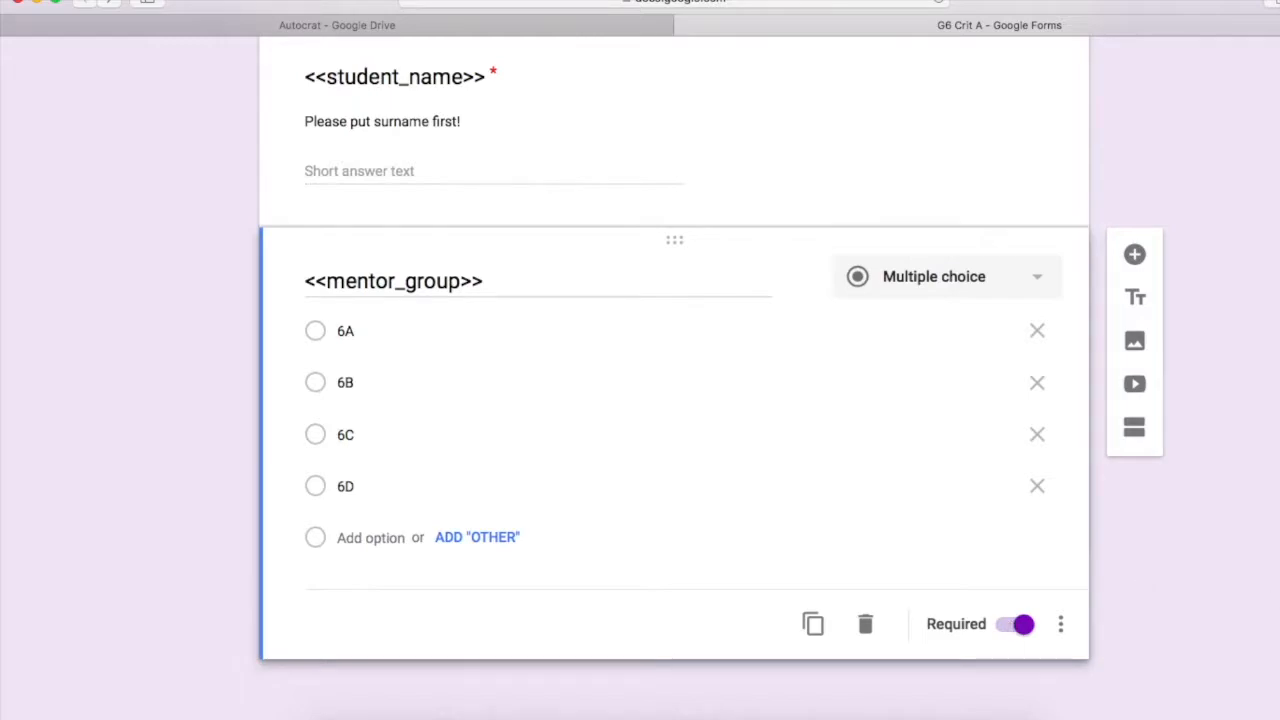
left_click(1136, 256)
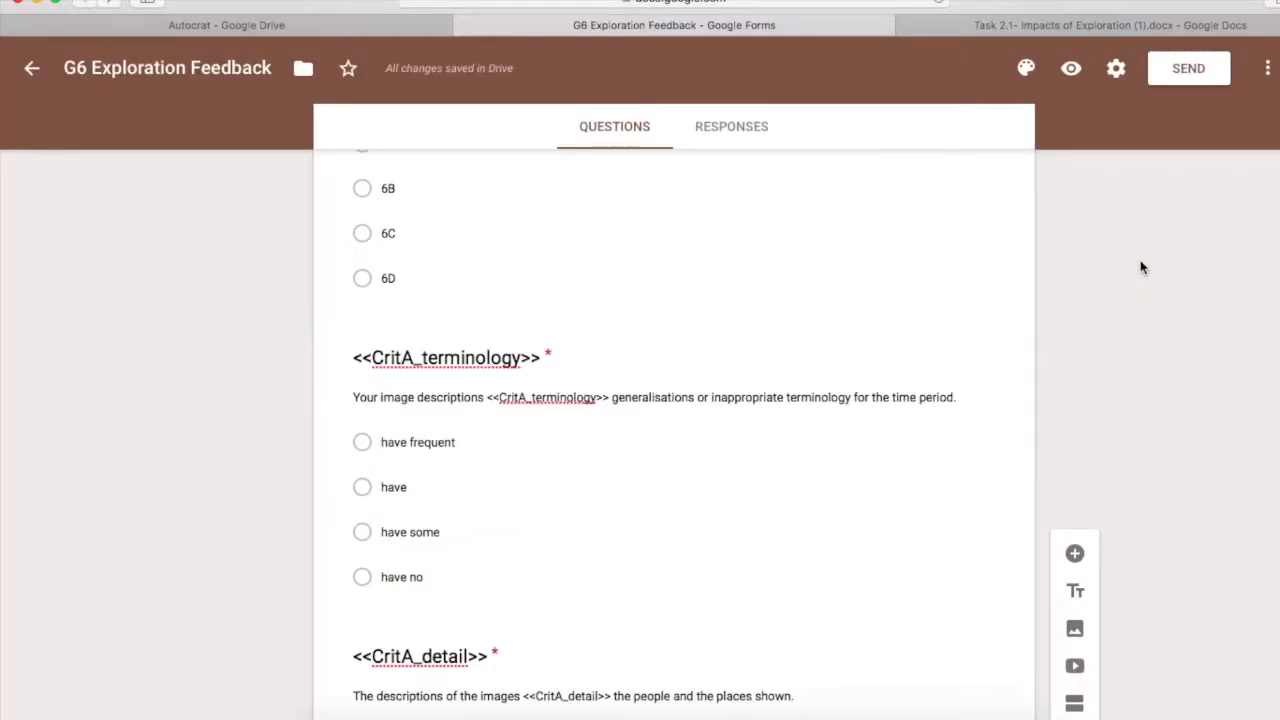
Select the Task 2.1 rubric's 7-8 line about no generalisations or inappropriate terminology
left_click(1078, 27)
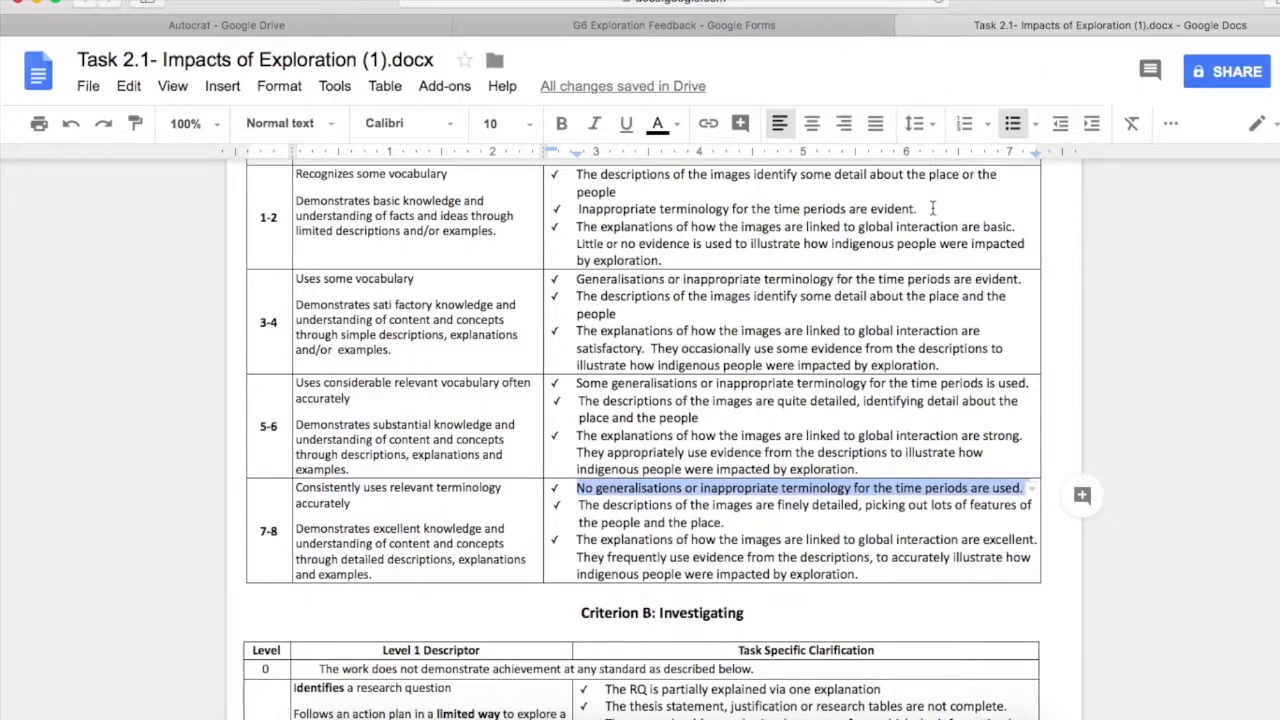
scroll(931, 208, "up", 3)
scroll(933, 245, "up", 1)
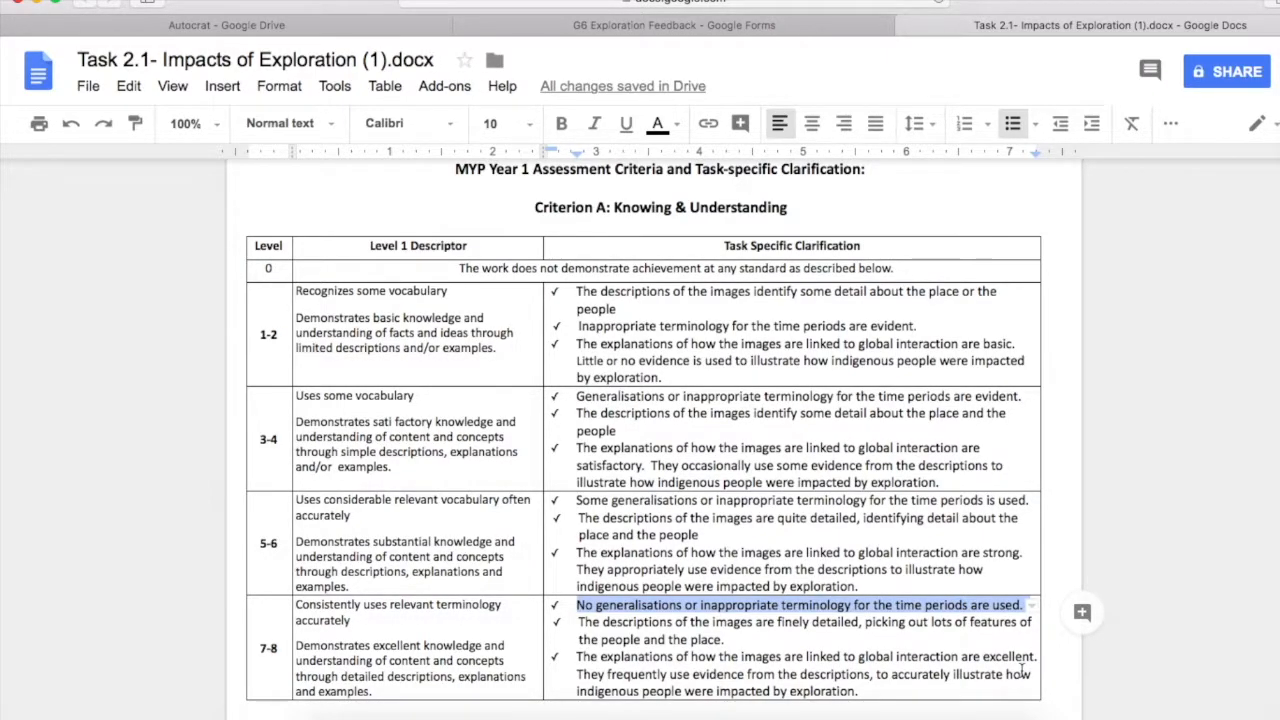
left_click(772, 604)
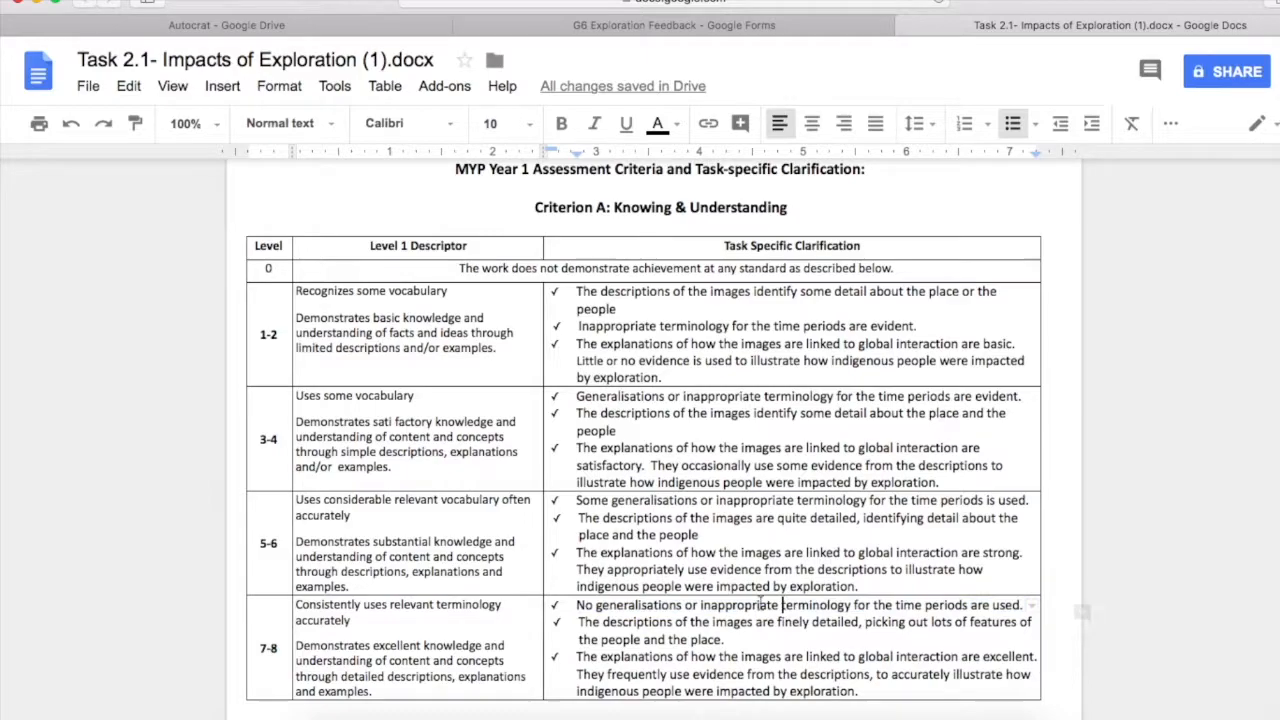
left_click_drag(806, 620, 1023, 605)
key("super+c")
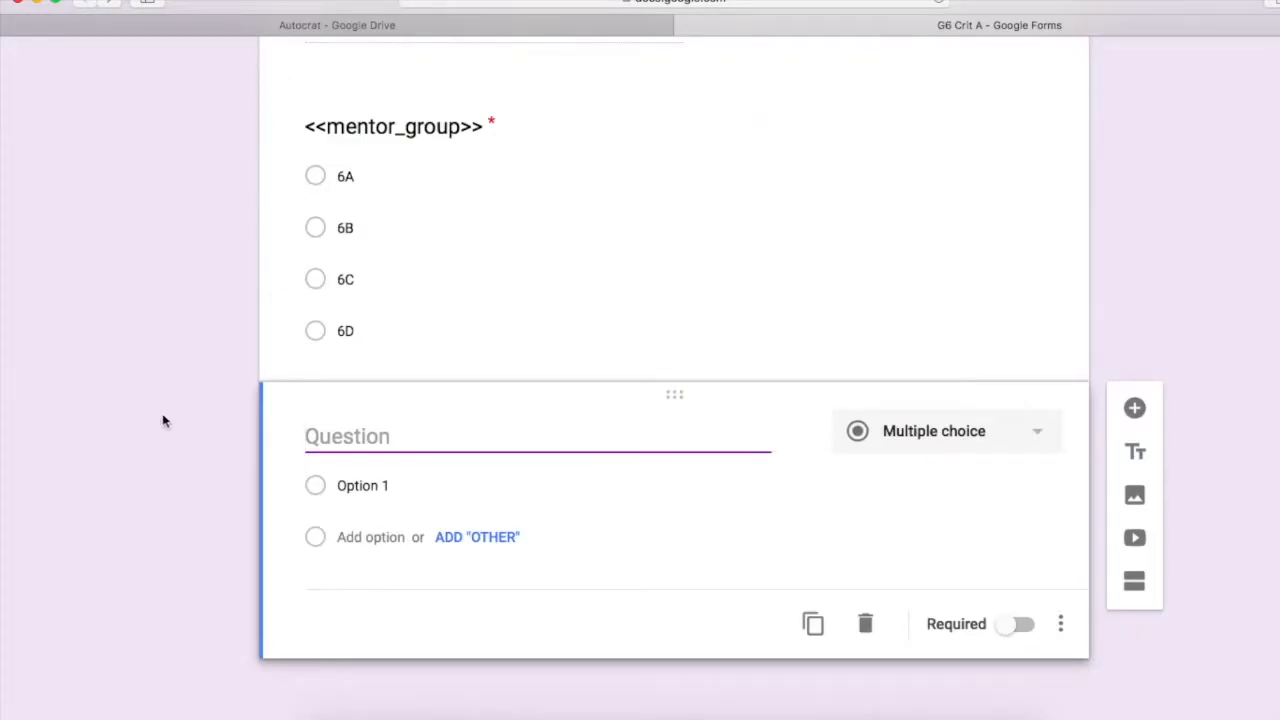
Paste the 7-8 terminology sentence as the new question's description and title it <<CritA_Terminology>>
left_click(1060, 624)
left_click(1064, 500)
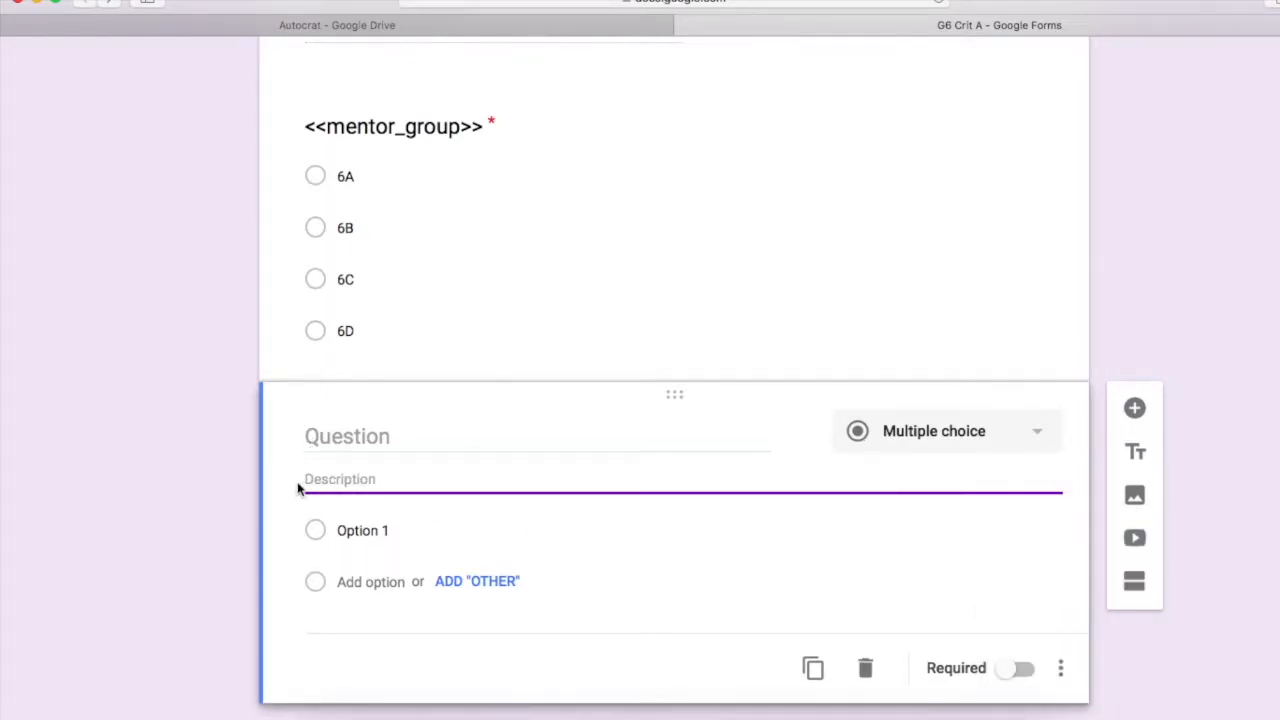
key("super+v")
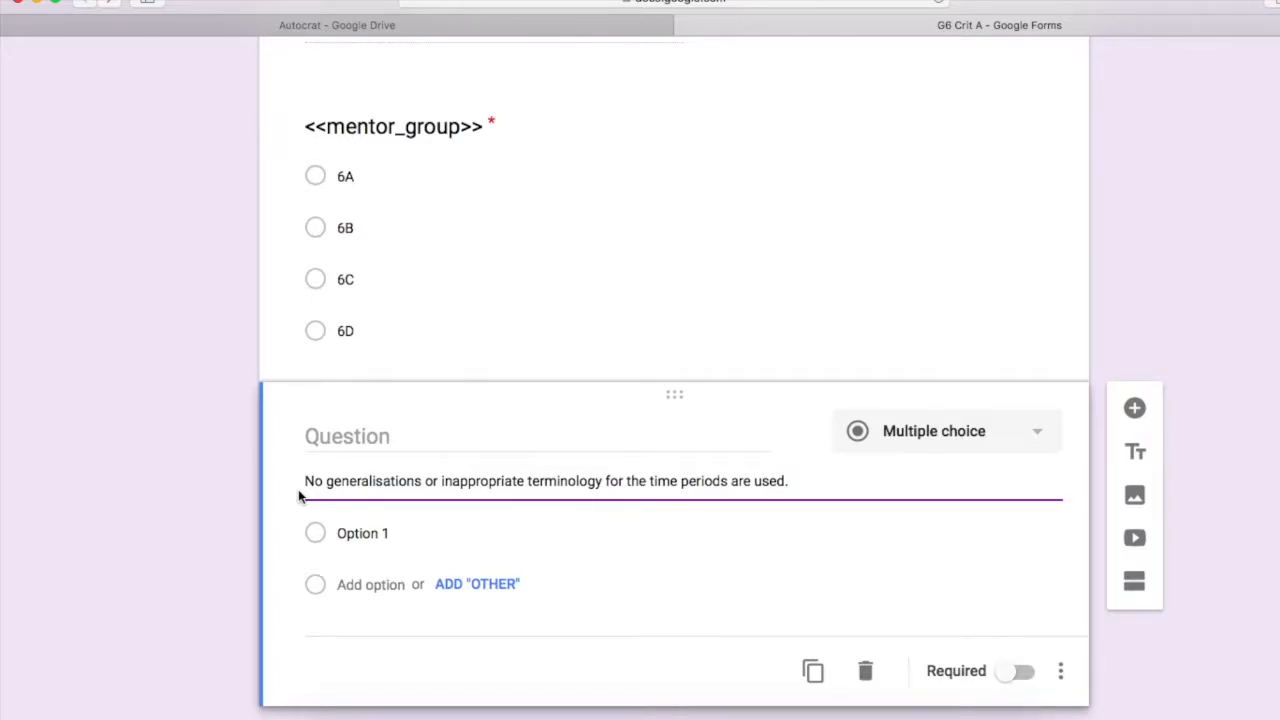
left_click(325, 440)
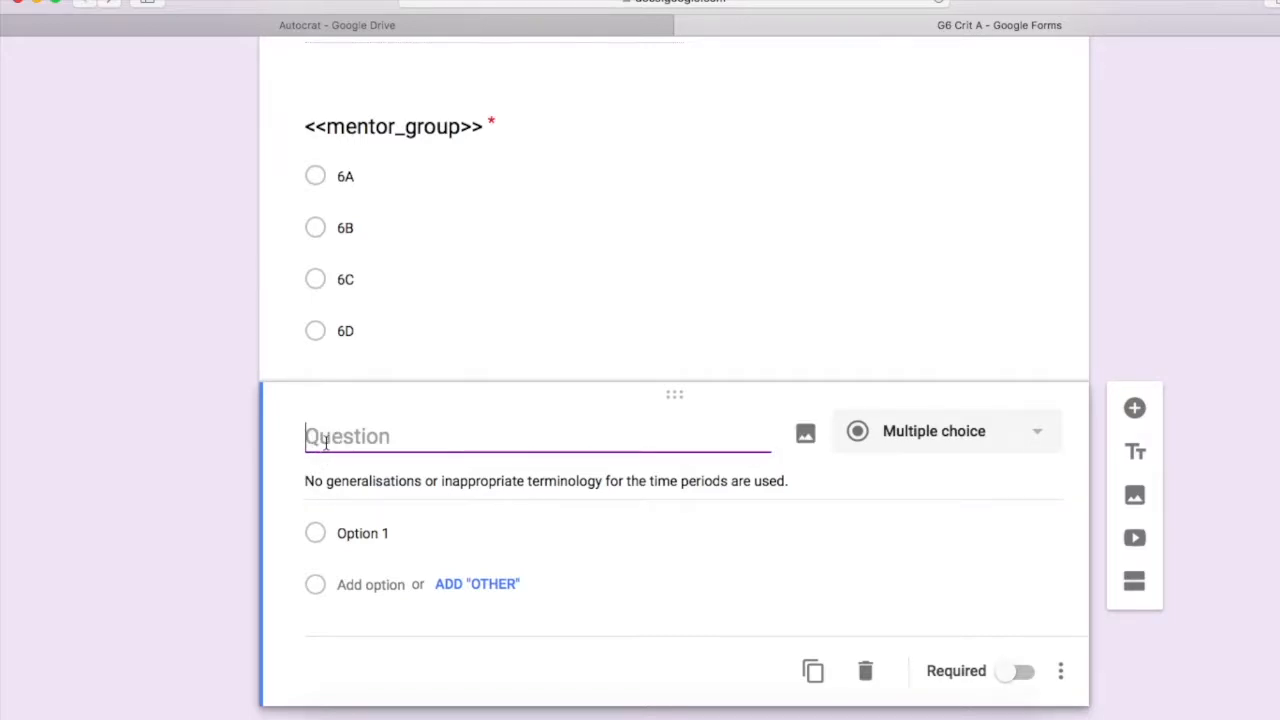
type("<<Crit")
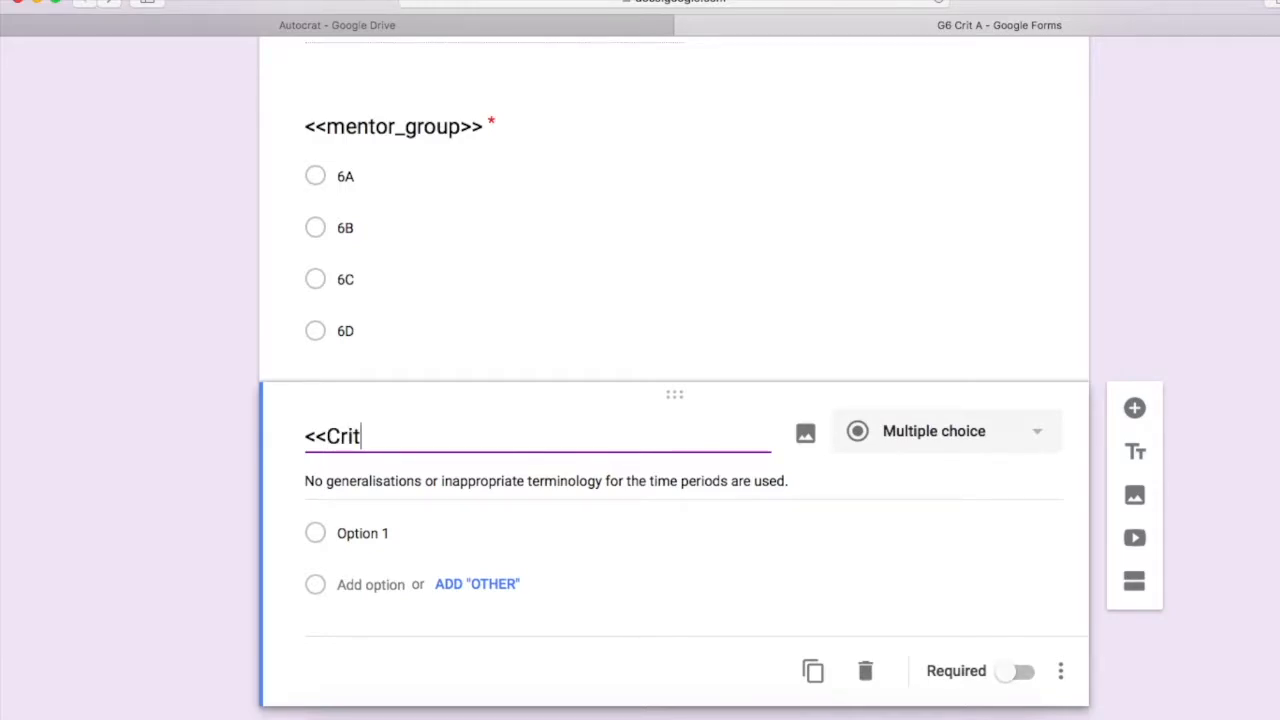
type("A_Terminology>>")
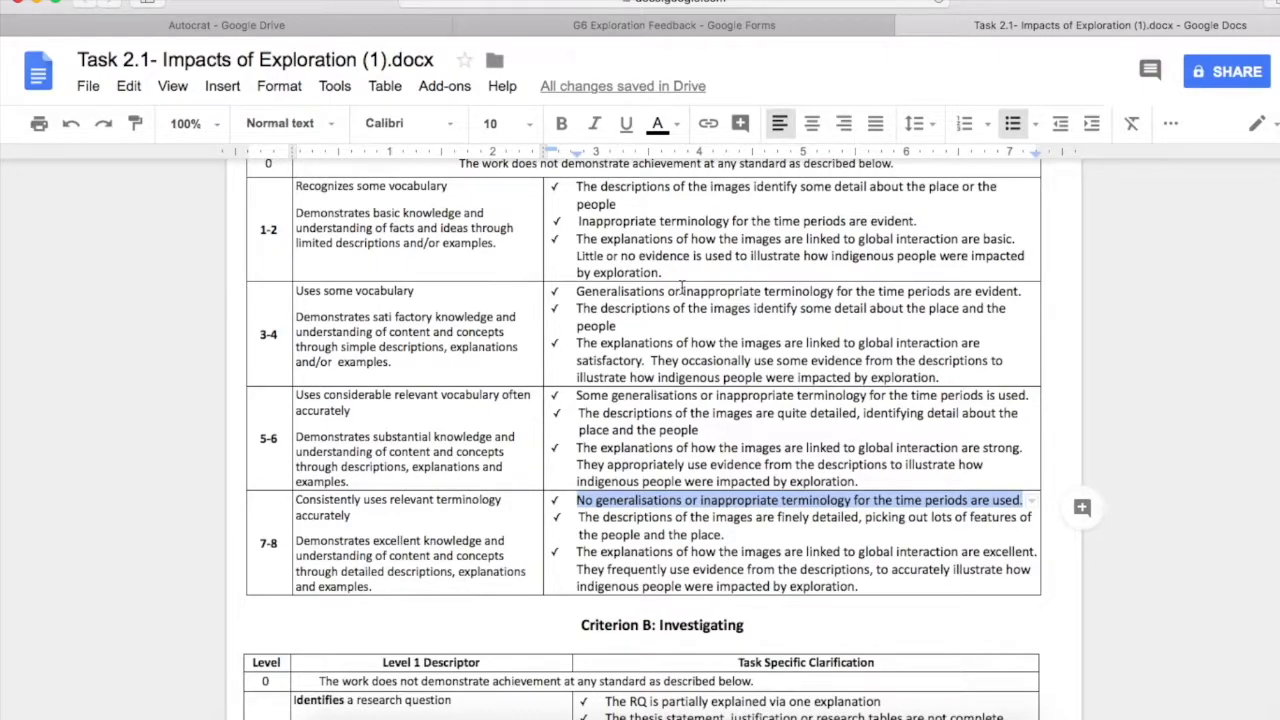
scroll(682, 289, "up", 1)
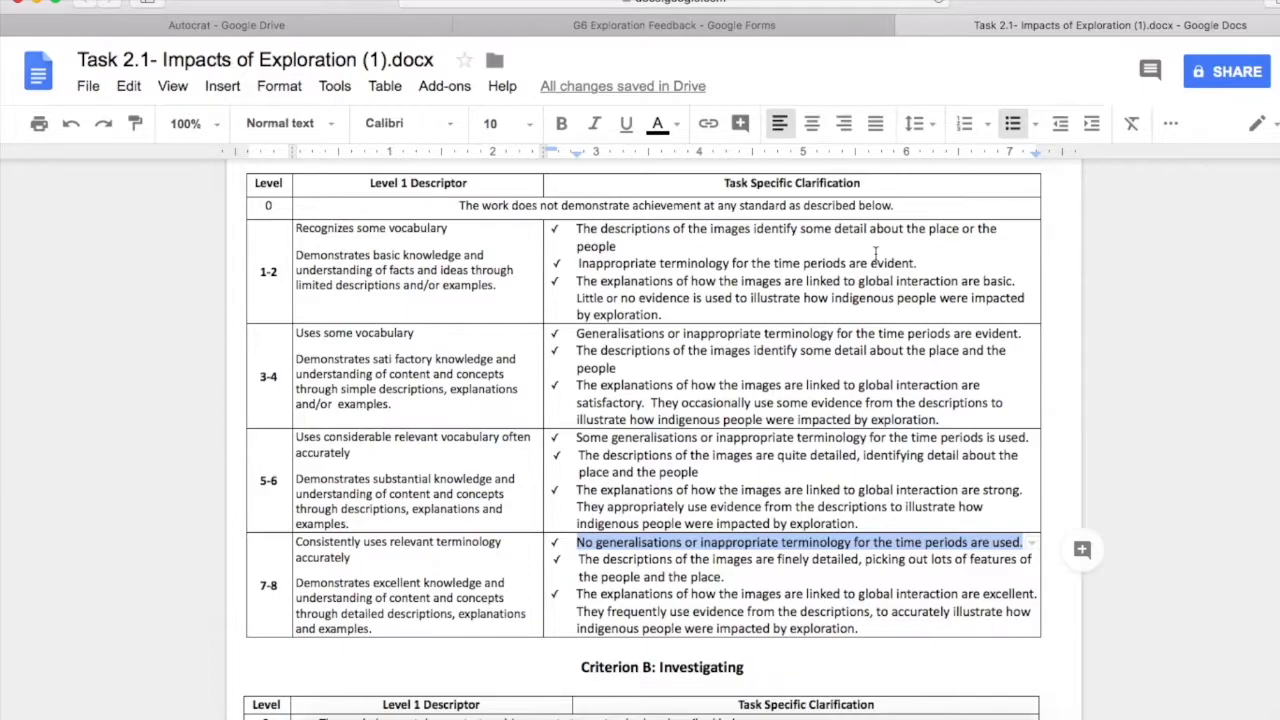
Paste the feedback form's templated description into <<CritA_Terminology>> and add options have frequent, have, have some, have no
left_click(703, 30)
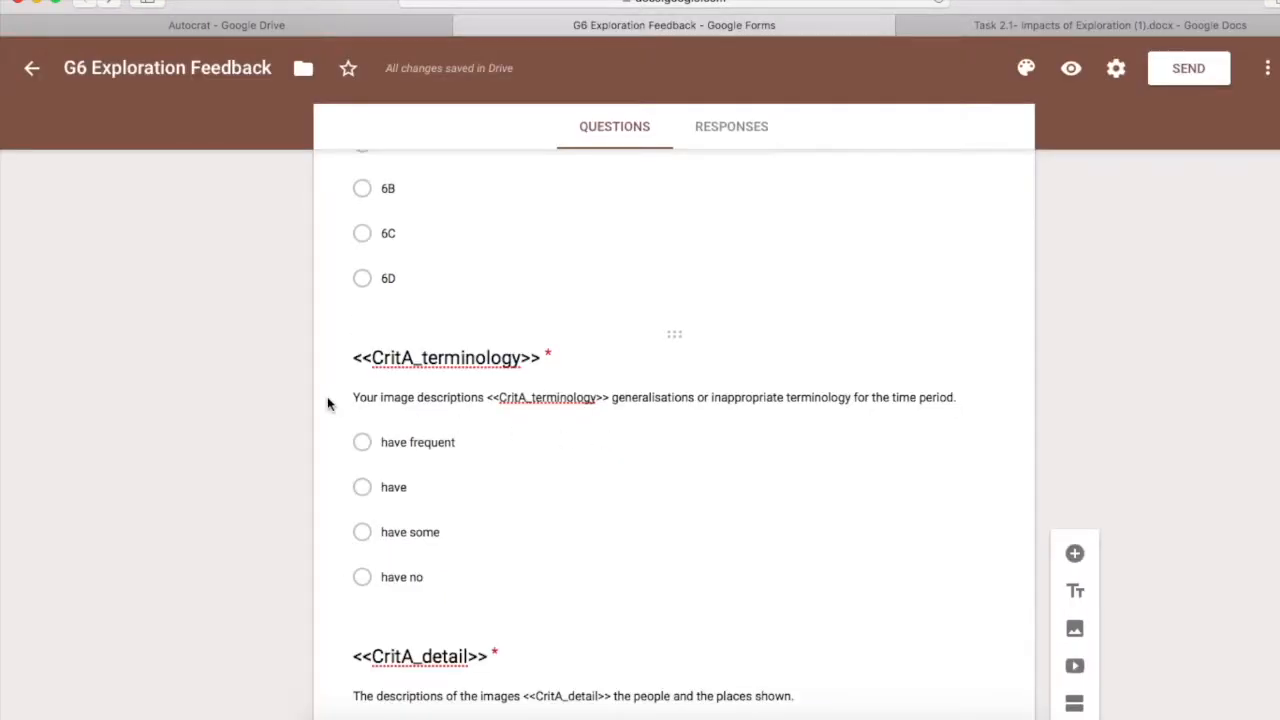
left_click(364, 397)
key("super+c")
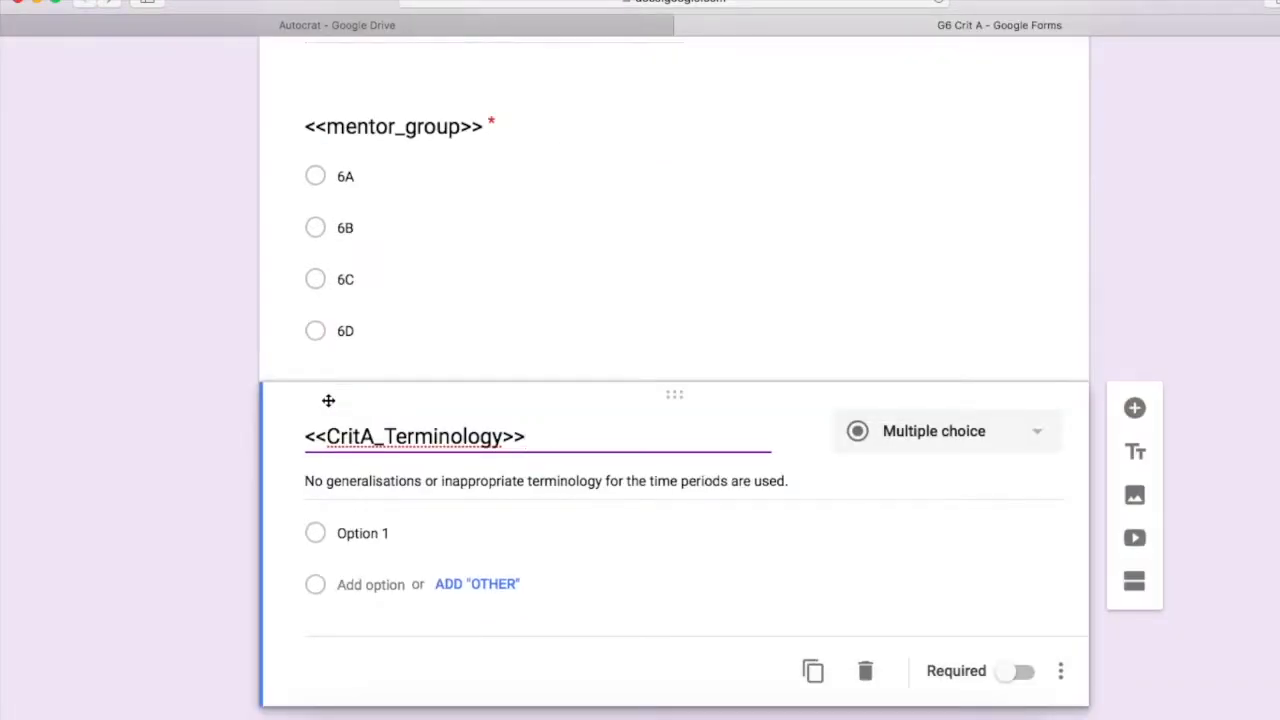
left_click(345, 483)
key("super+v")
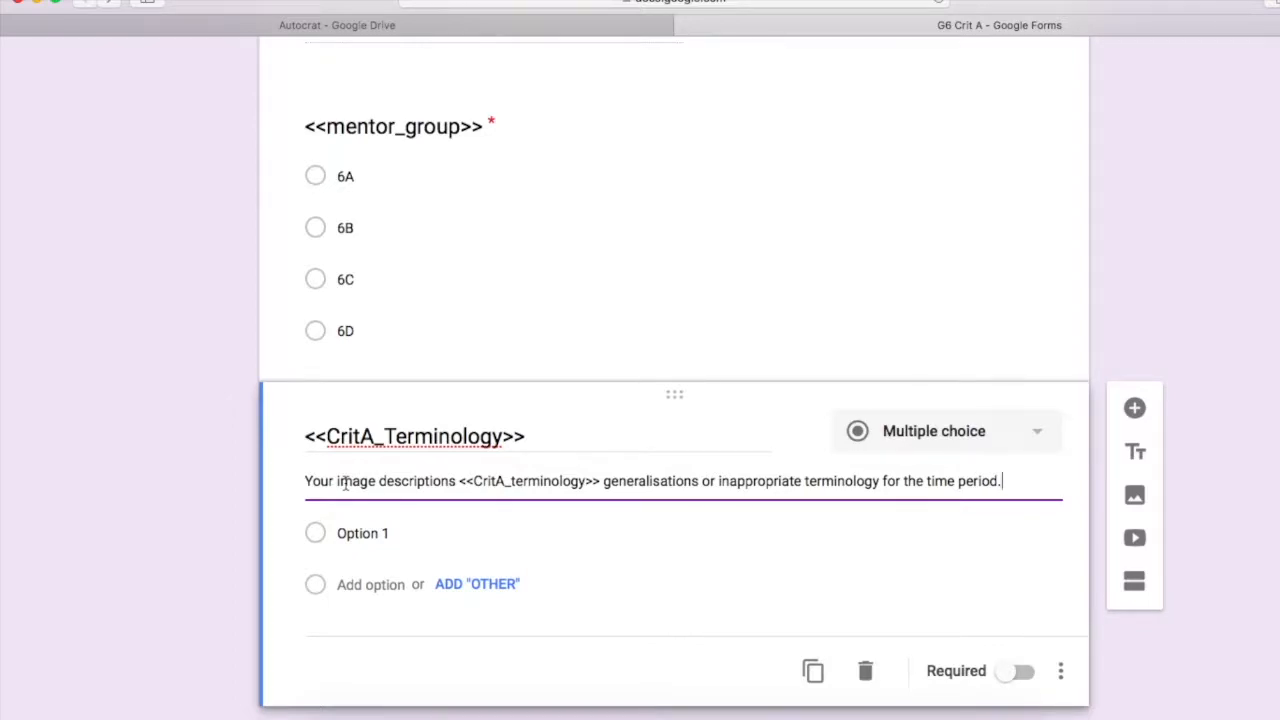
scroll(345, 483, "down", 1)
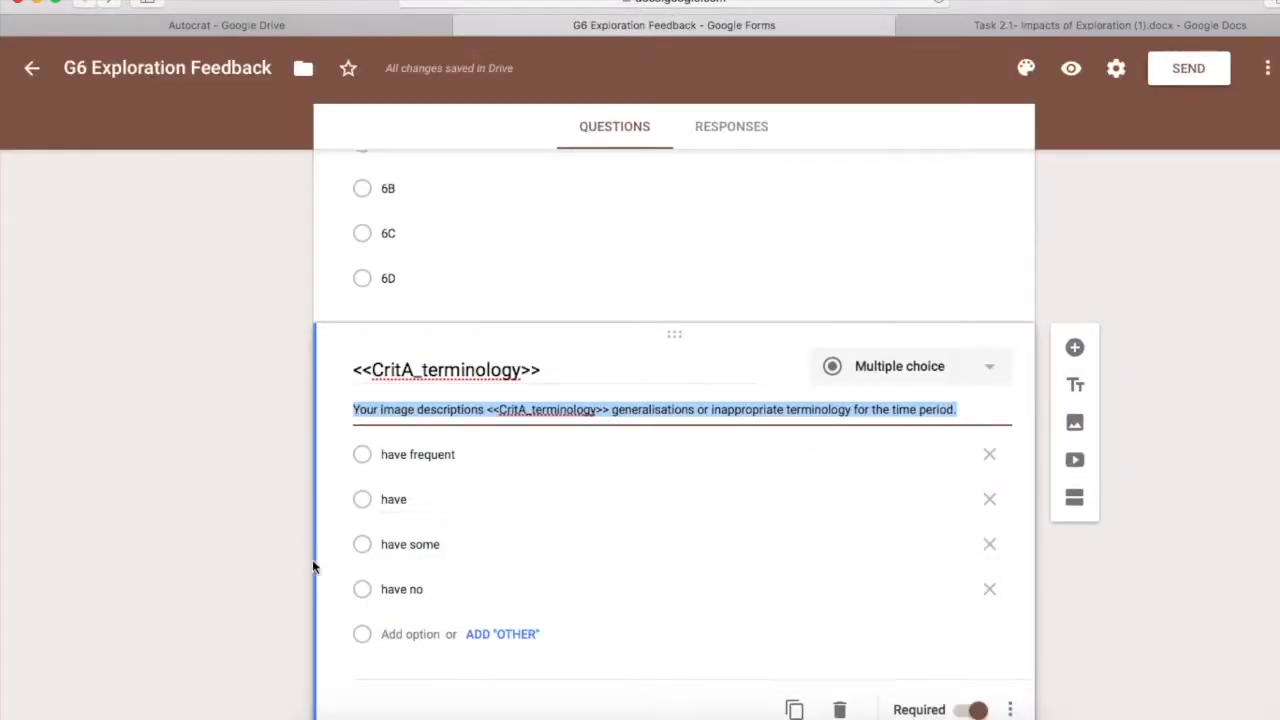
left_click(370, 537)
left_click(370, 589)
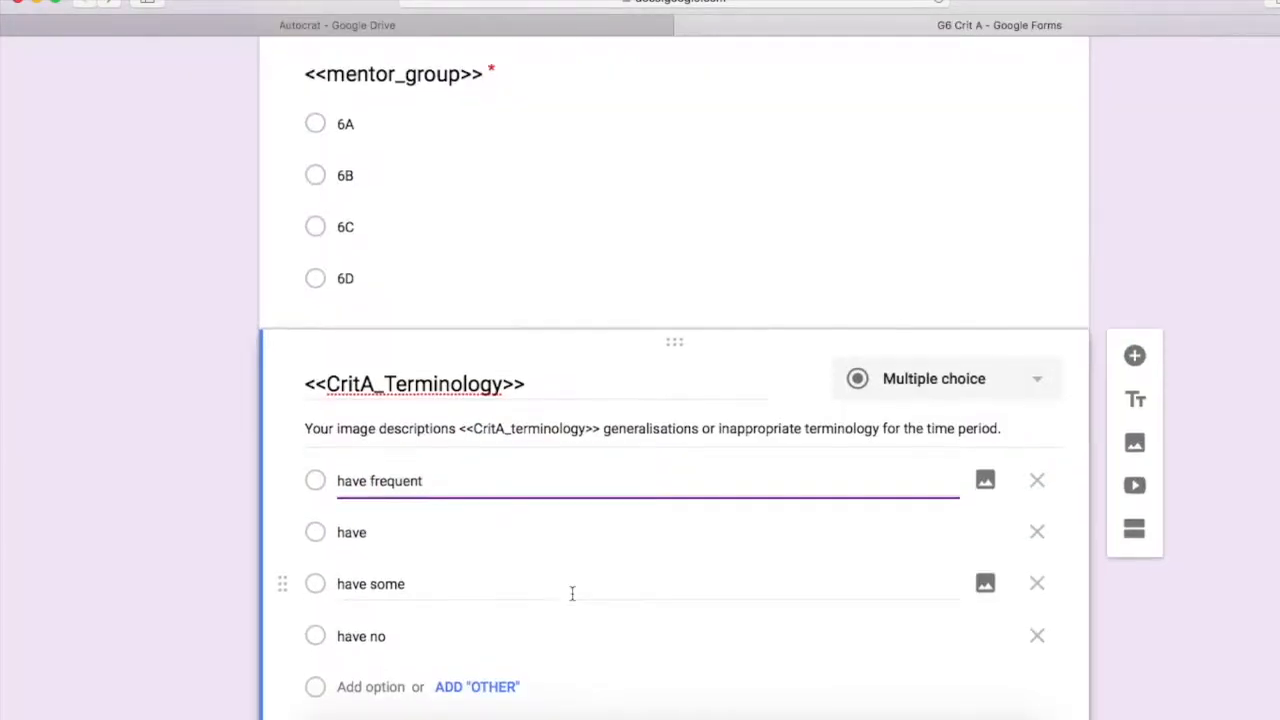
scroll(572, 598, "down", 2)
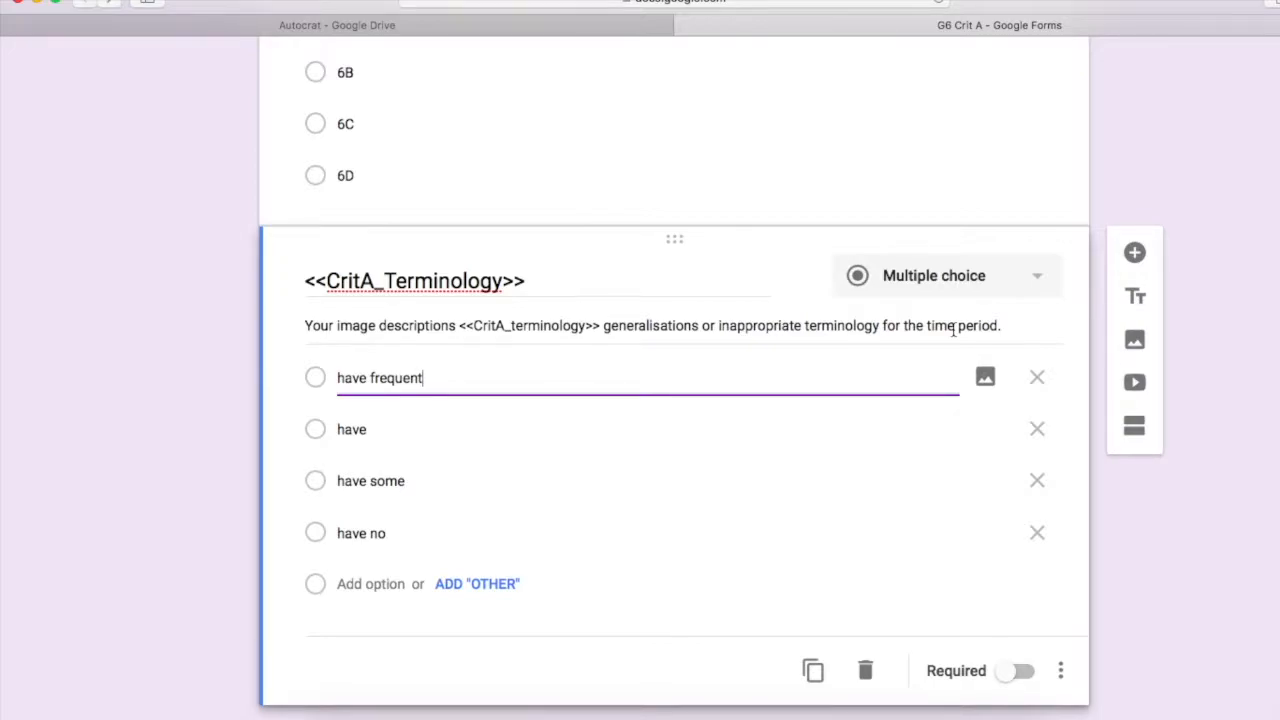
Make <<CritA_Terminology>> required and add a blank question below it
left_click(1018, 671)
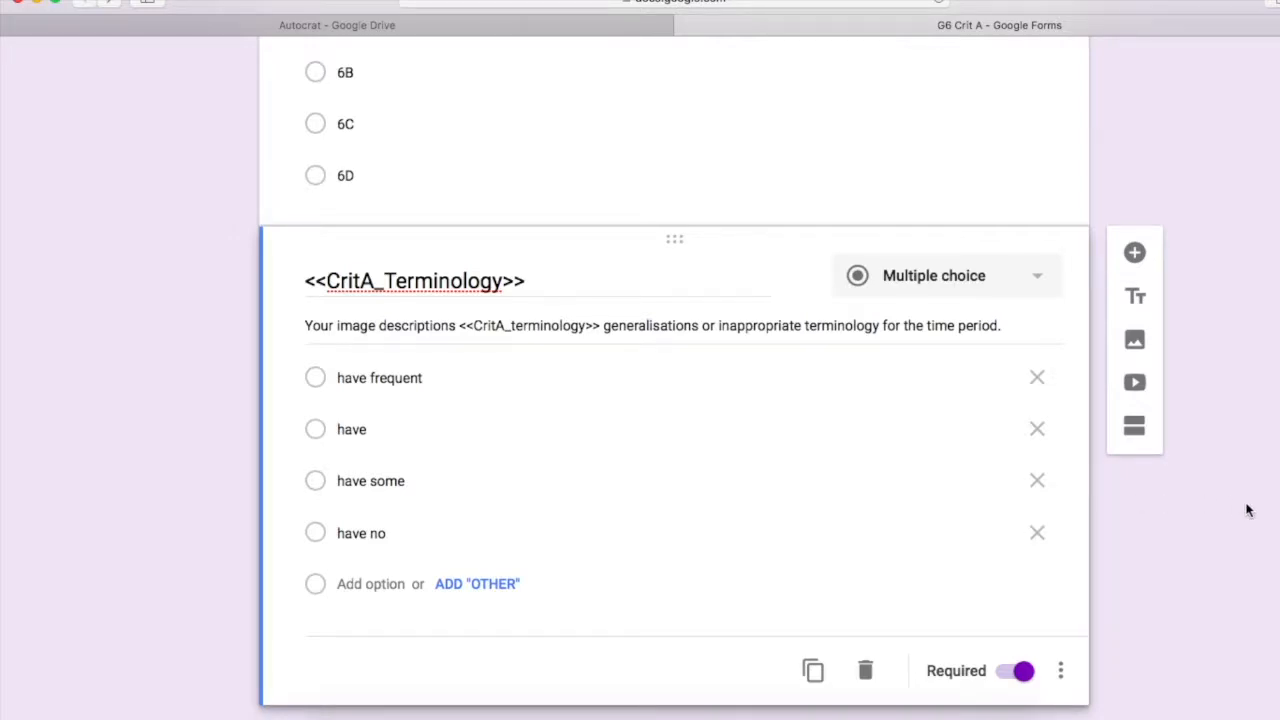
left_click(1134, 252)
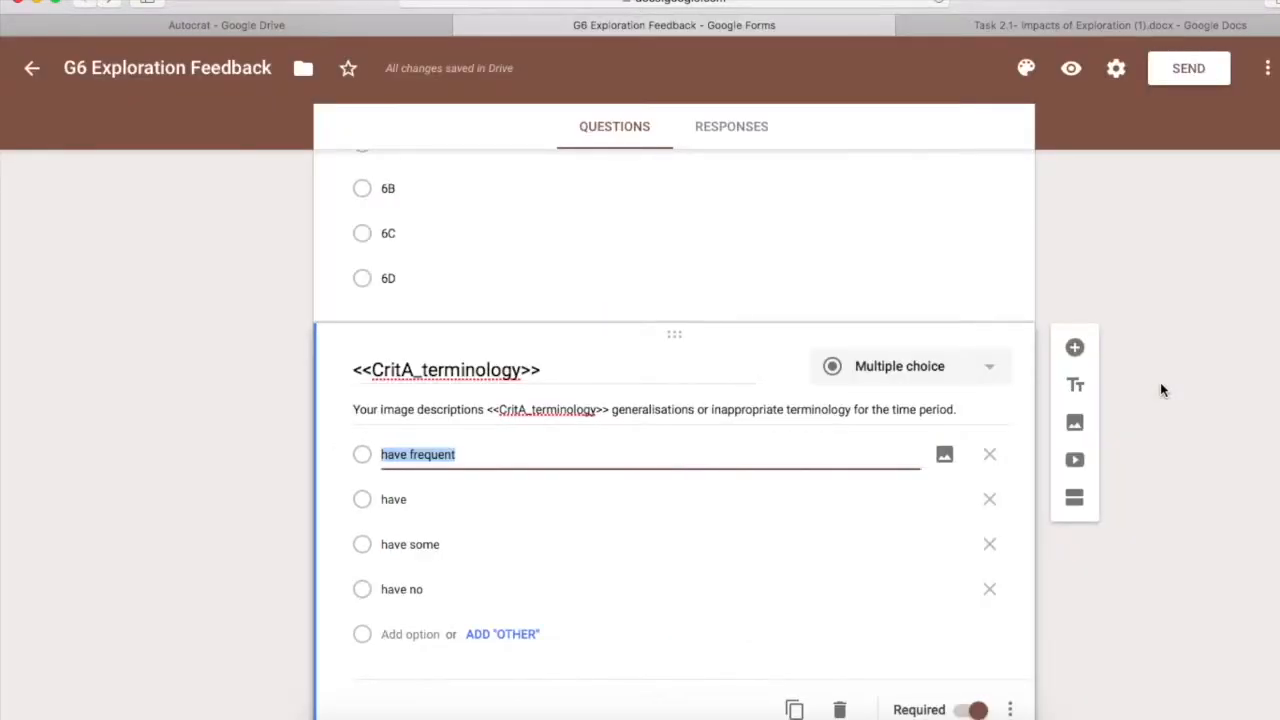
Select the Task 2.1 rubric's 7-8 sentence about finely detailed descriptions of people and place
left_click(1105, 25)
scroll(1170, 478, "down", 3)
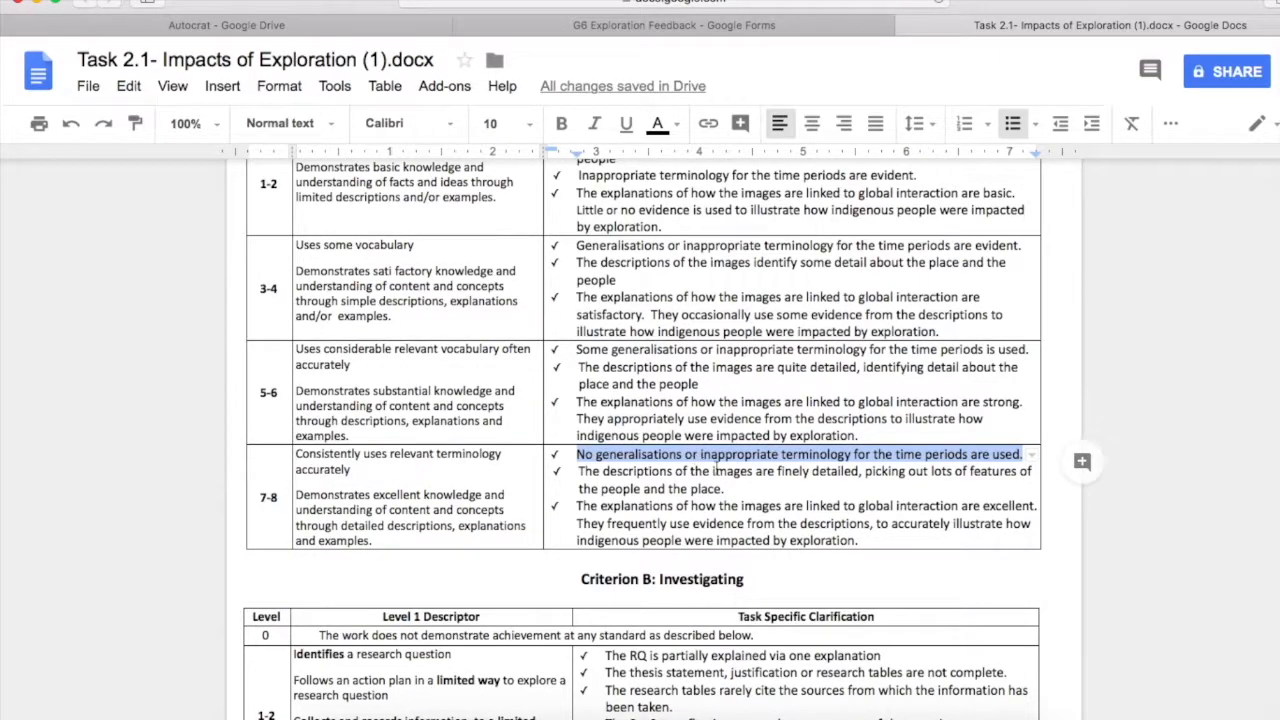
left_click_drag(724, 489, 586, 473)
key("super+c")
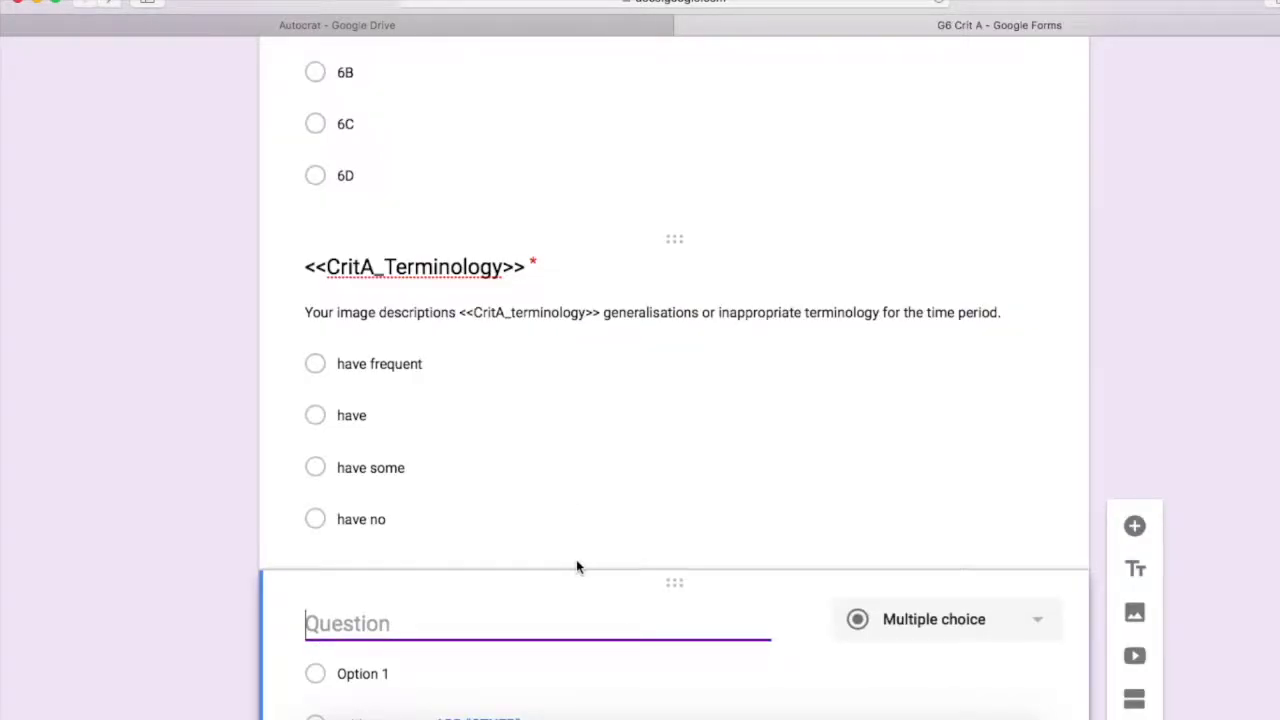
Give the new question the rubric sentence as its description and the title <<CritA_descriptions>>
scroll(576, 559, "down", 2)
left_click(1061, 622)
left_click(1075, 572)
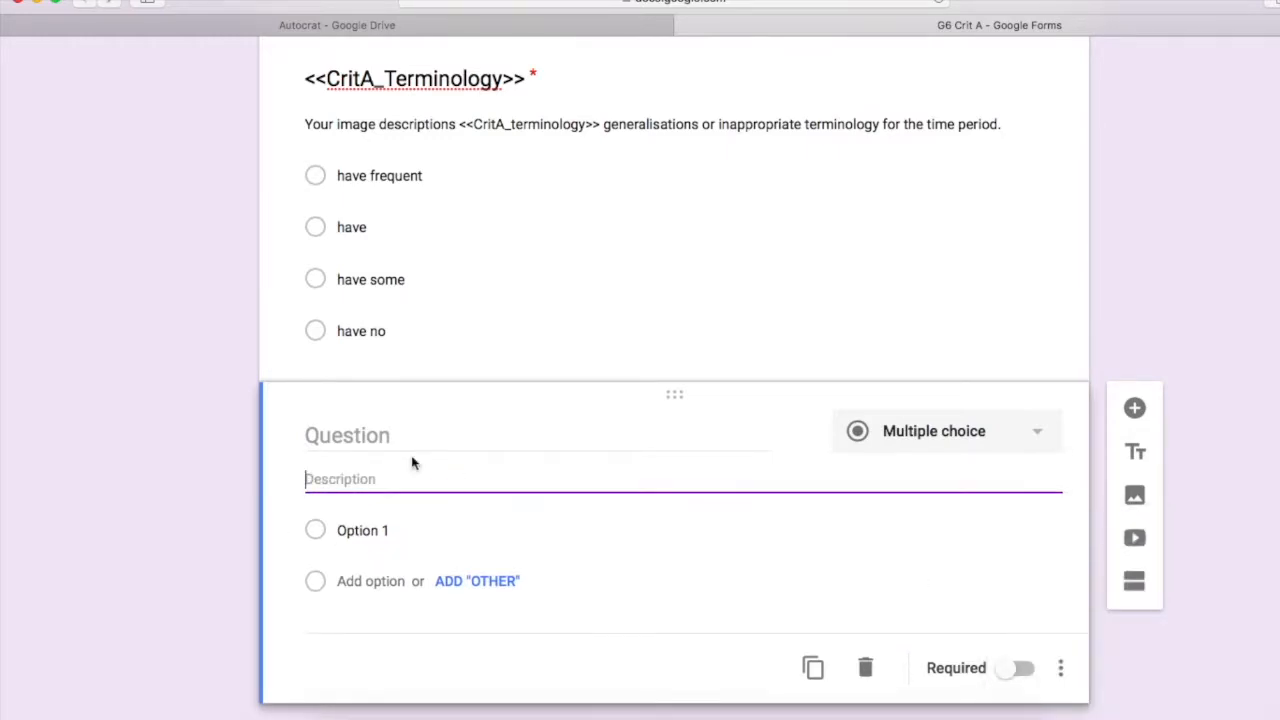
key("super+v")
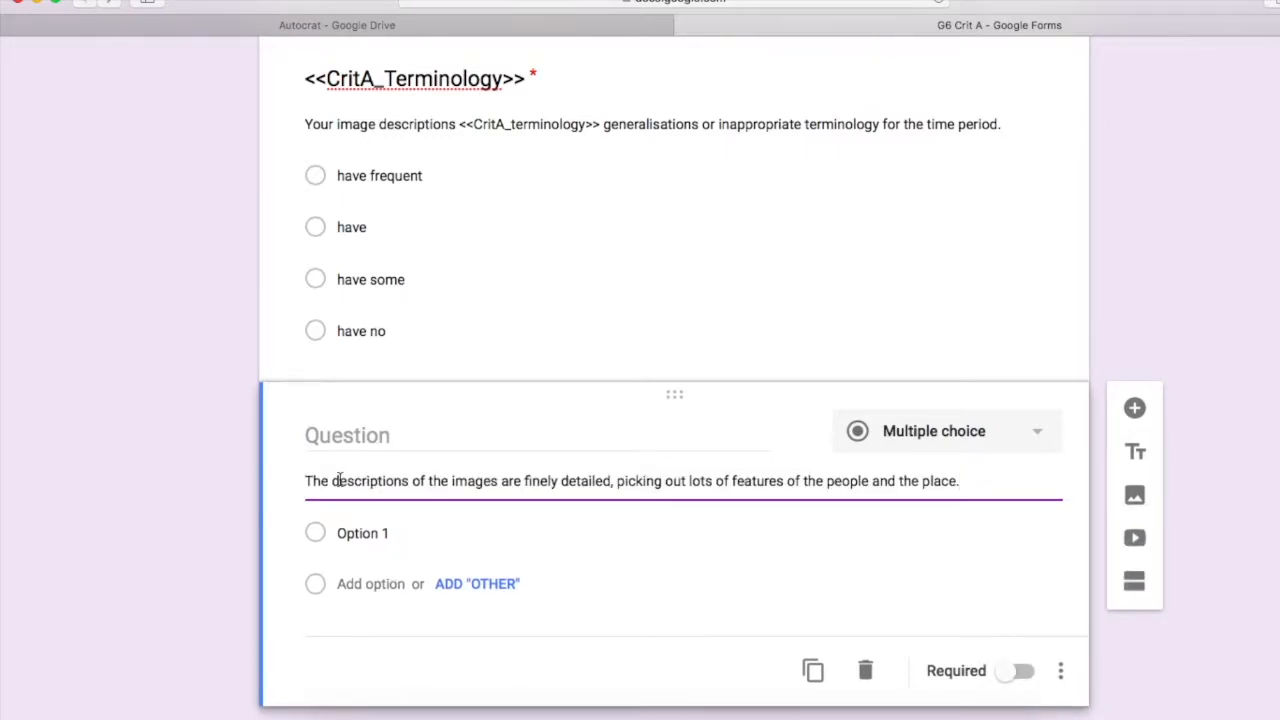
left_click(347, 427)
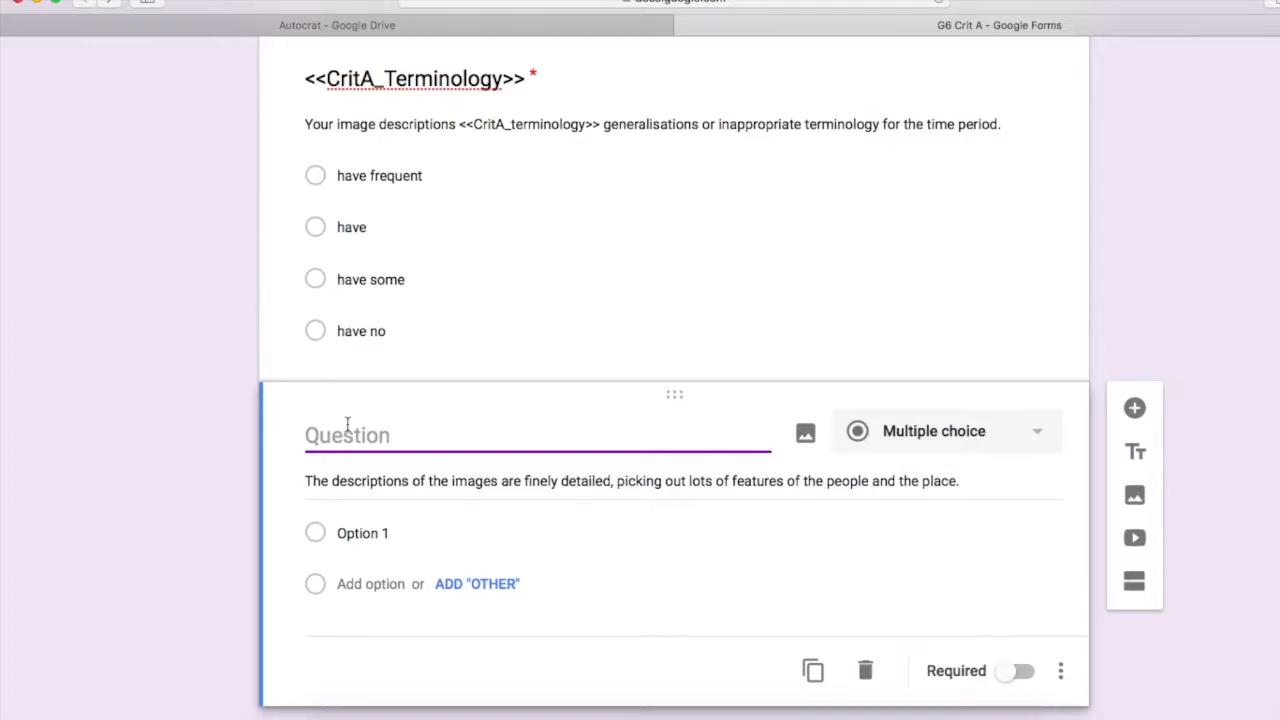
type("<<CritA_descript")
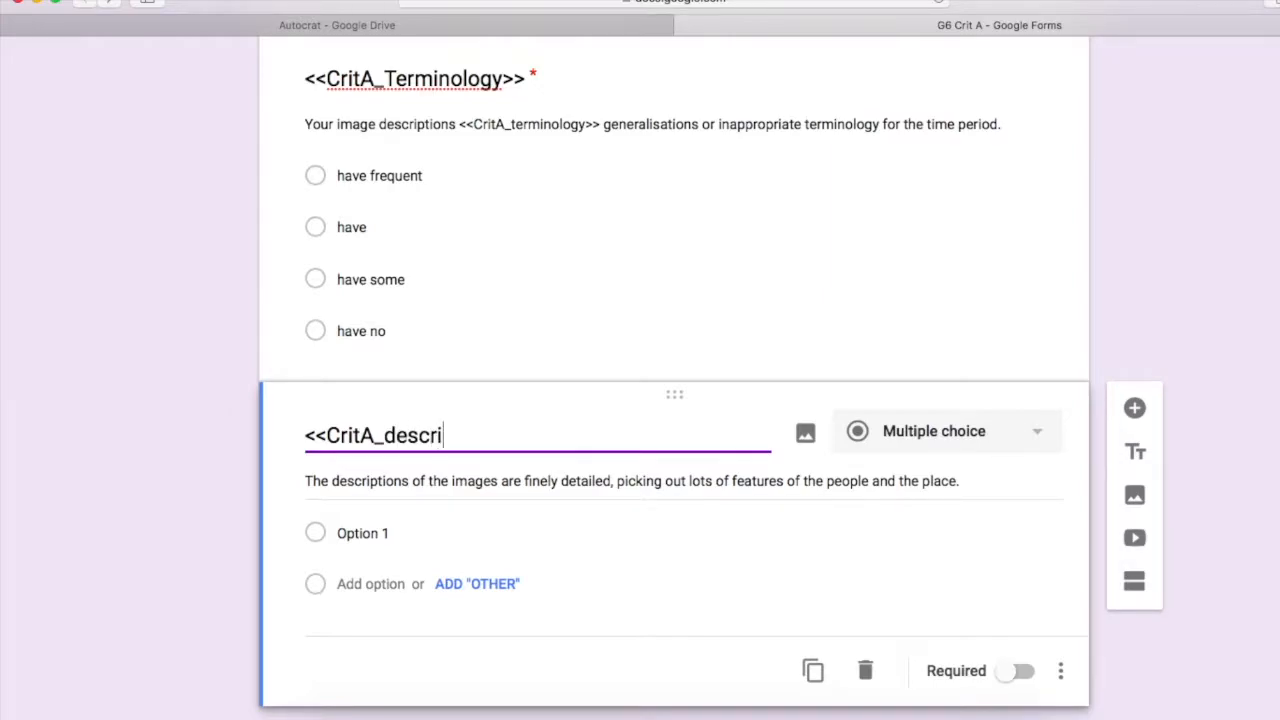
type("ions>>")
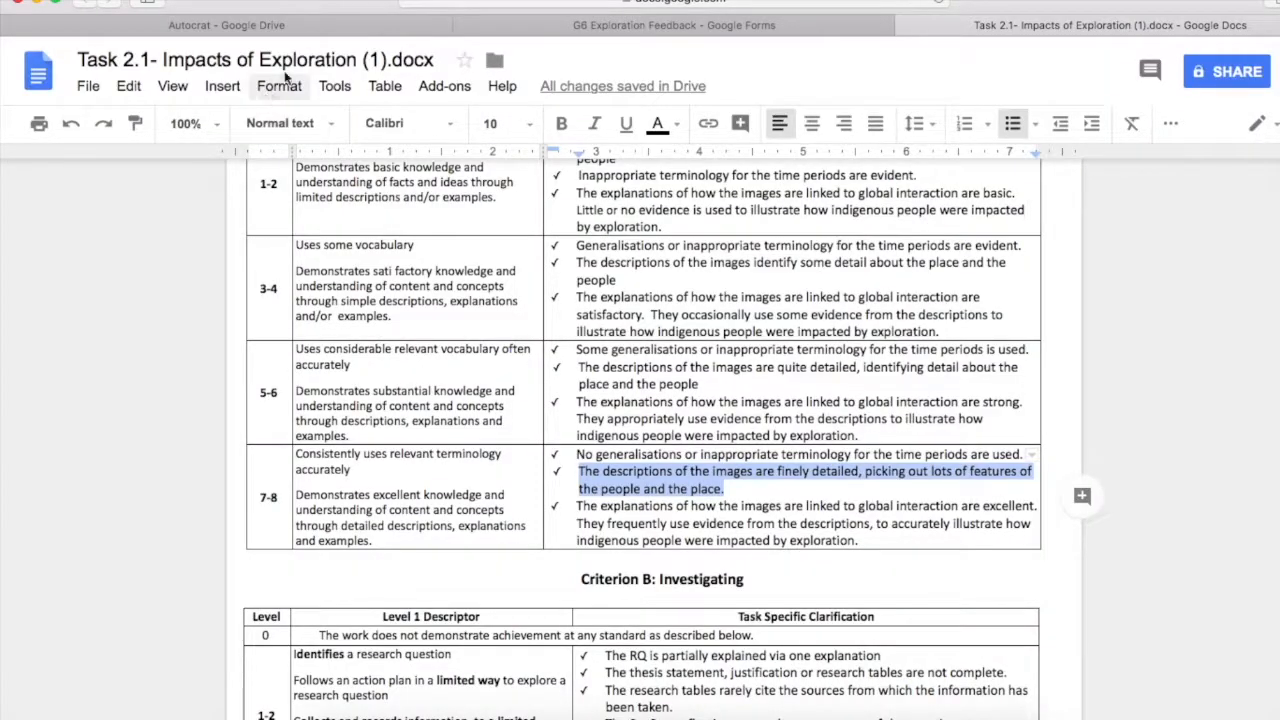
Replace its description with the feedback form's templated sentence, using the <<CritA_descriptions>> placeholder
left_click(615, 25)
scroll(621, 422, "down", 5)
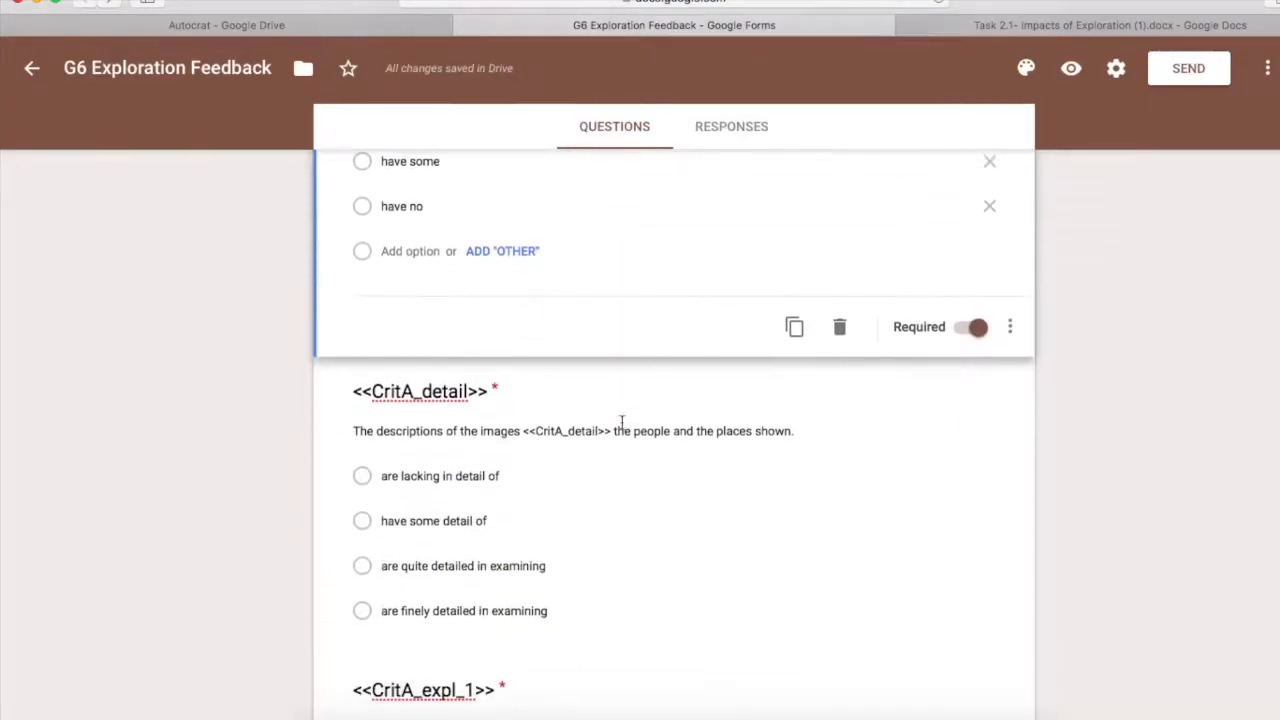
left_click(579, 428)
key("super+c")
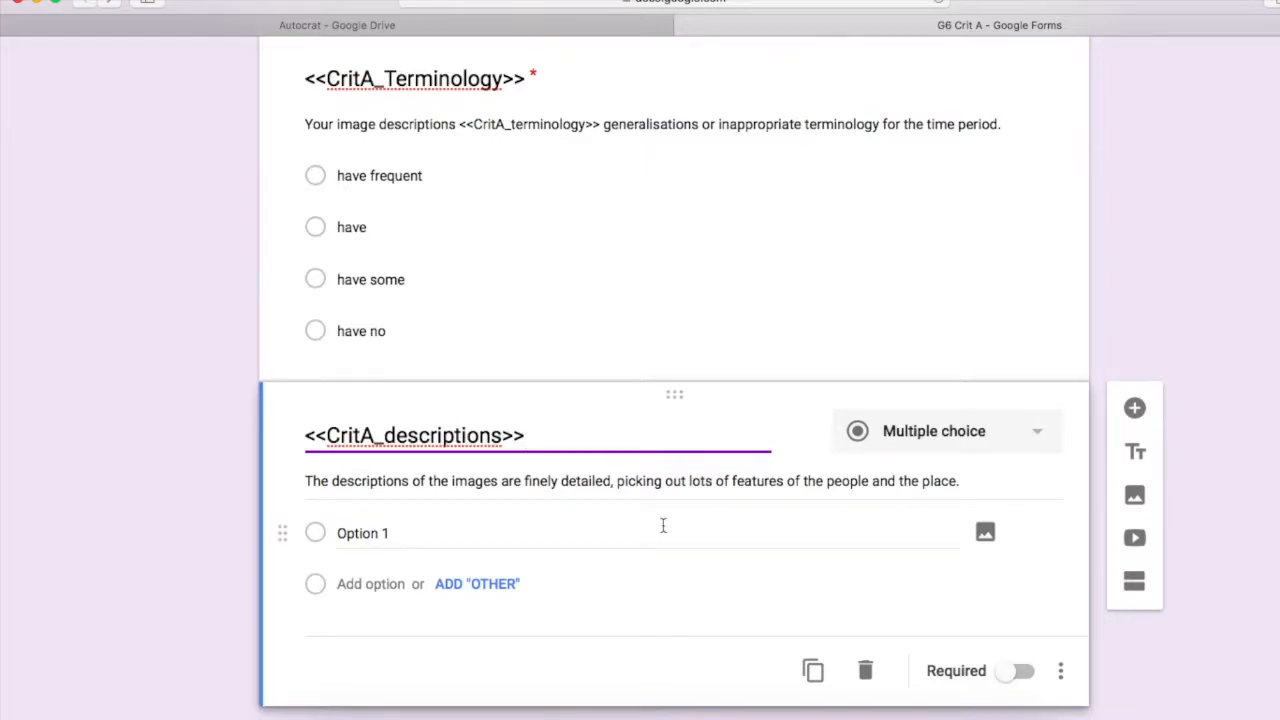
triple_click(444, 473)
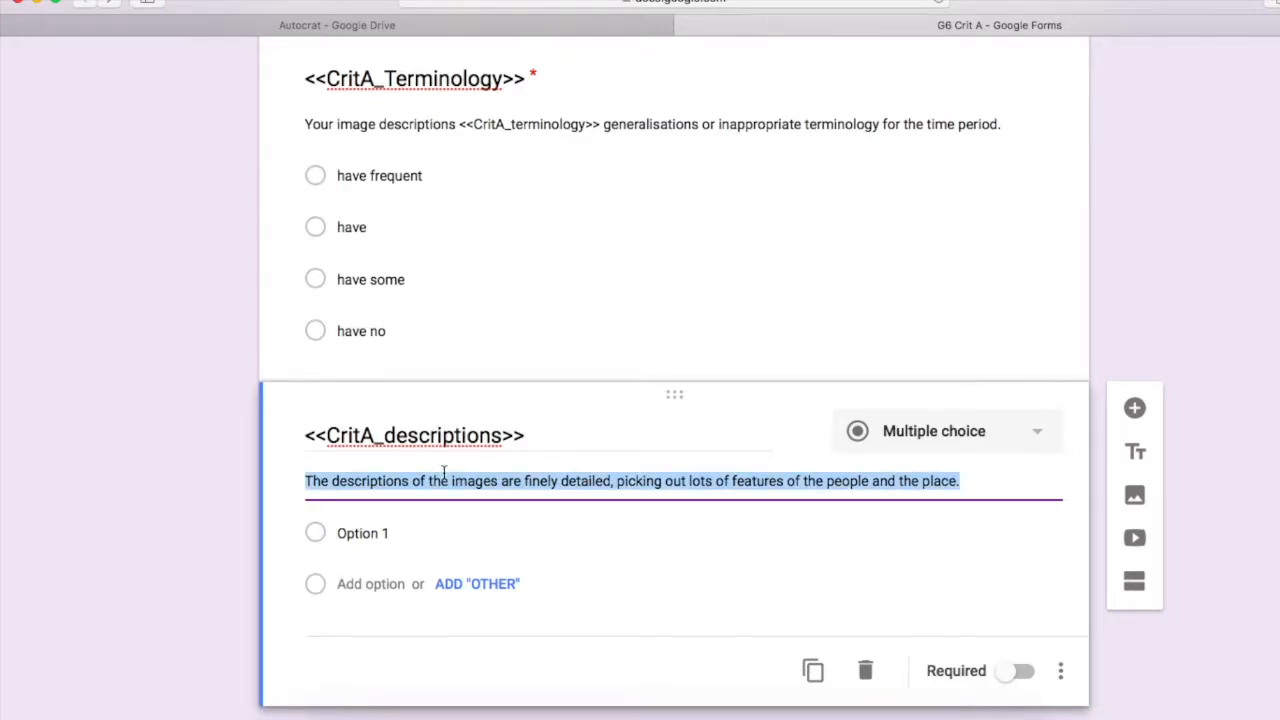
key("super+v")
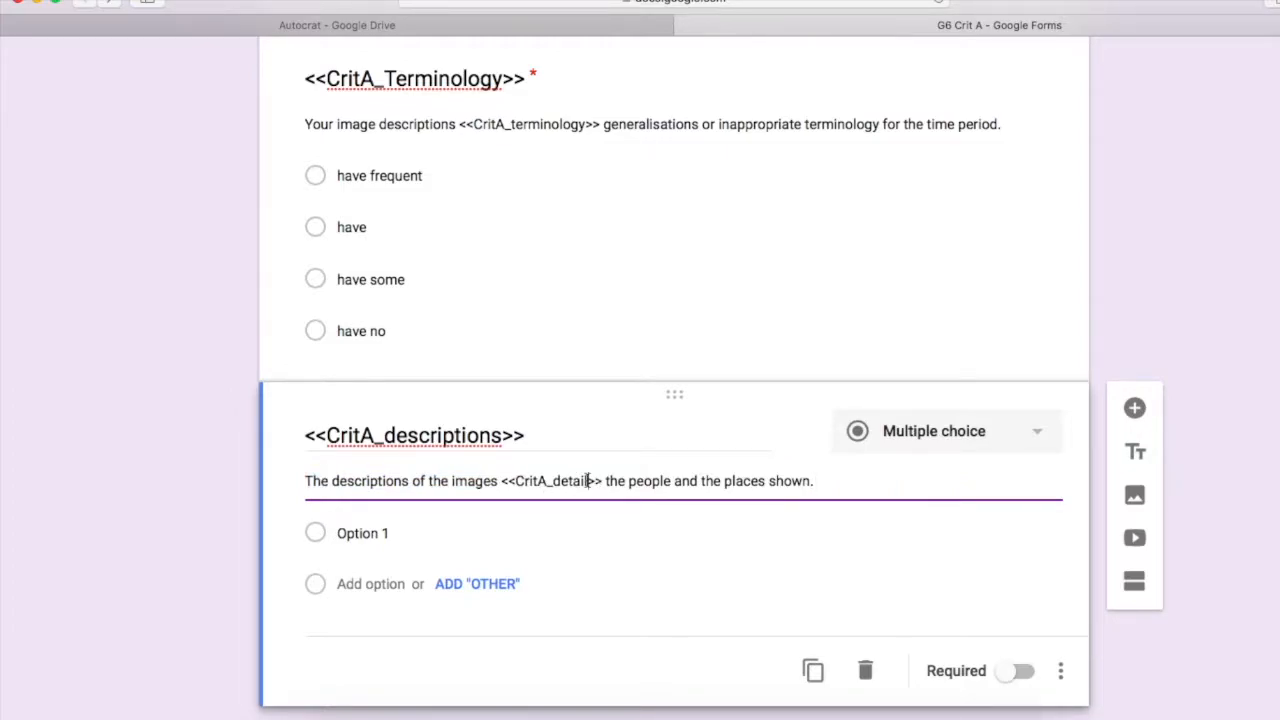
triple_click(428, 436)
key("ctrl+c")
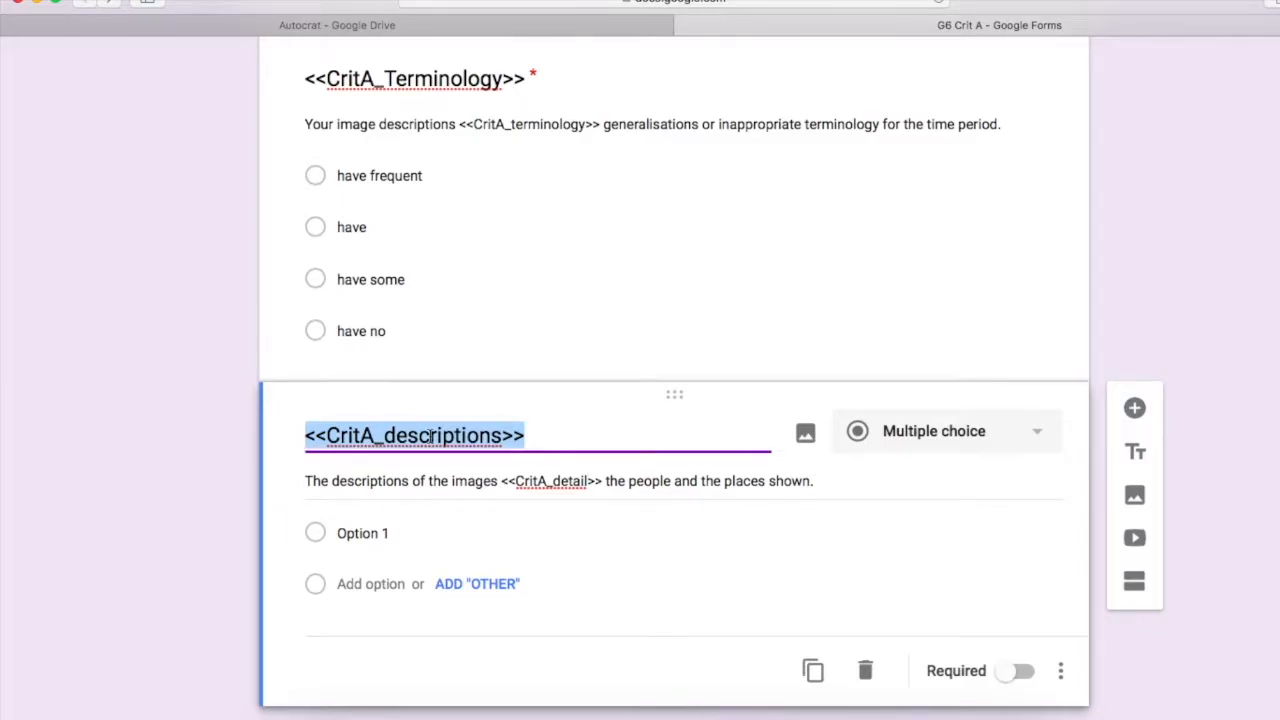
triple_click(571, 478)
left_click(594, 481)
left_click_drag(601, 481, 503, 481)
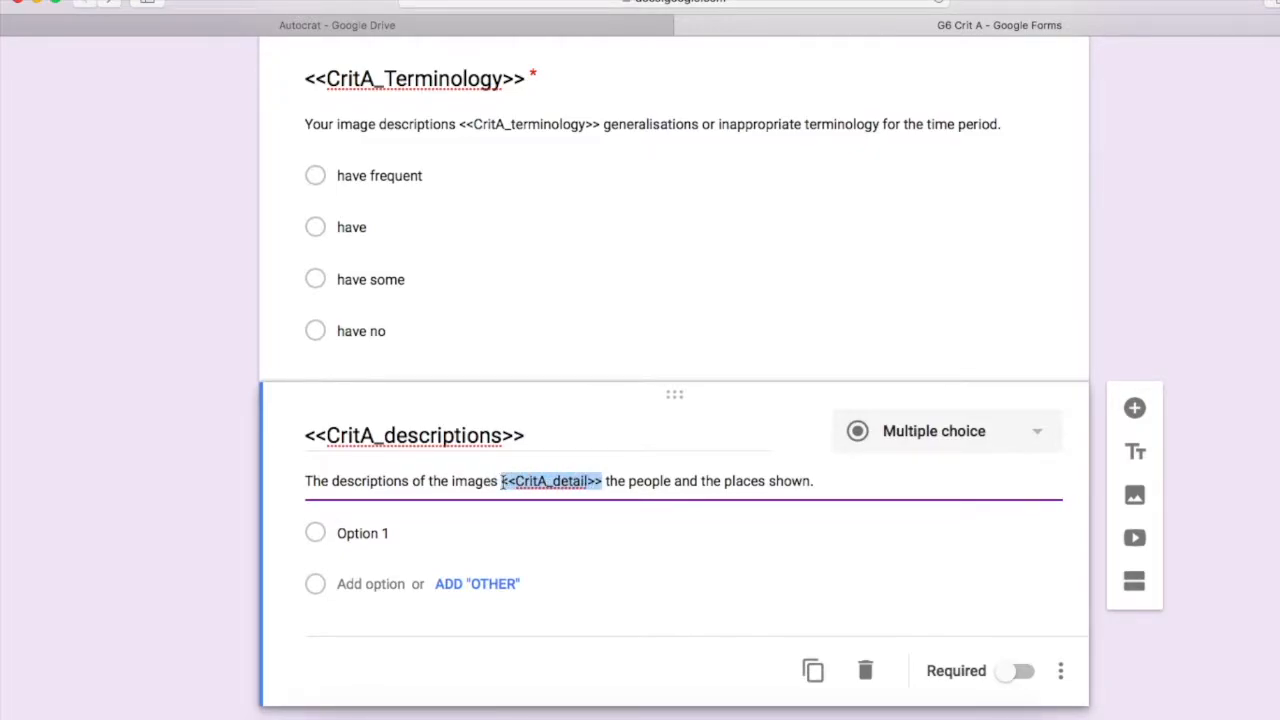
key("ctrl+v")
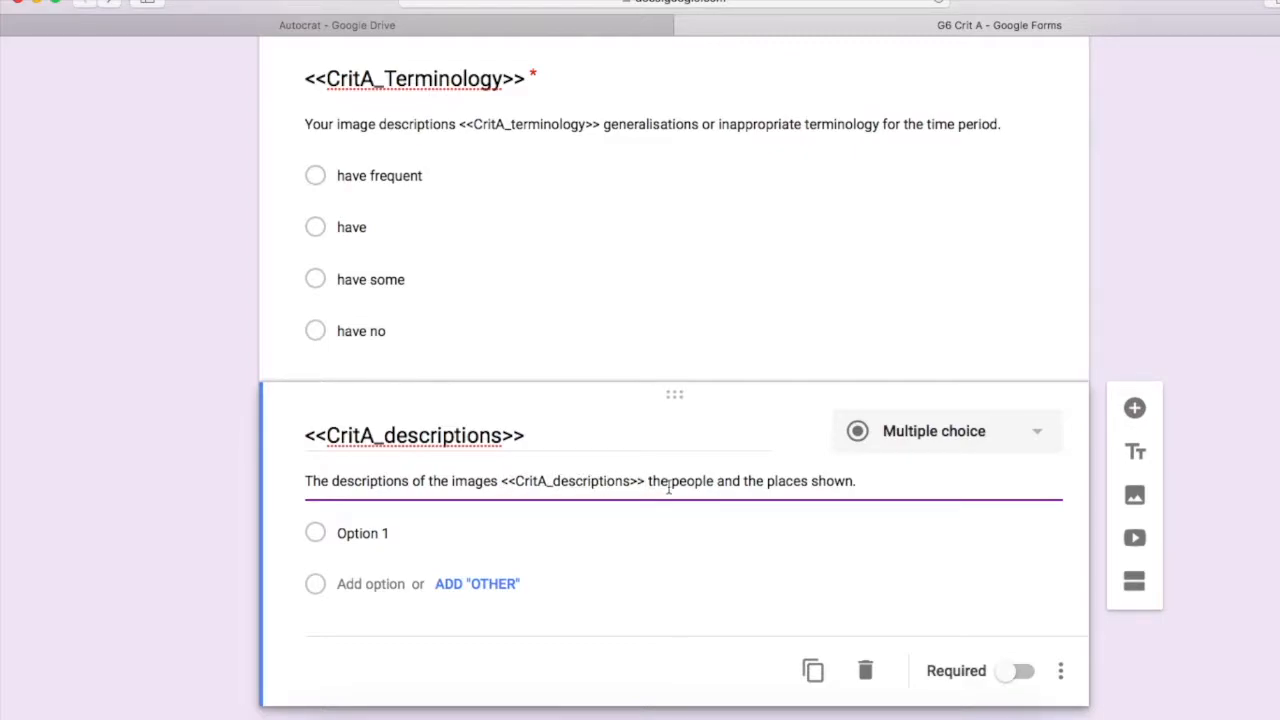
scroll(1177, 259, "down", 1)
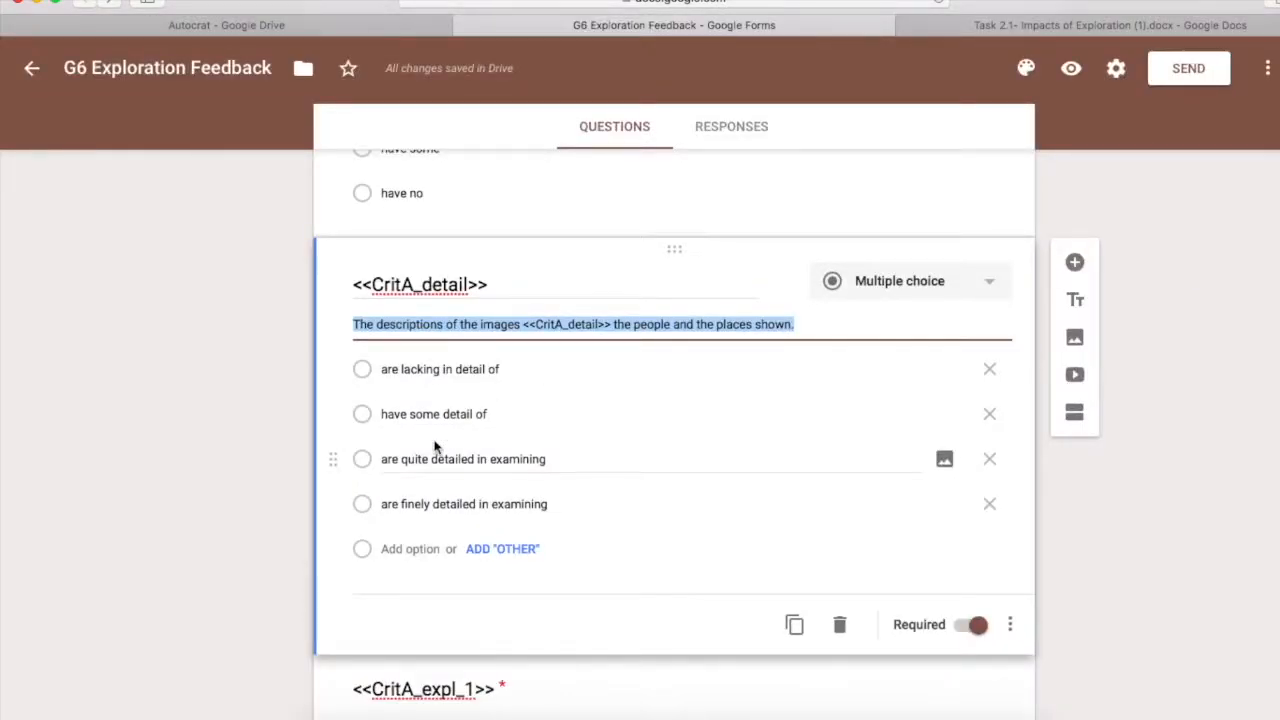
Paste 'are lacking in detail of' as the first choice and add a blank question below
left_click(437, 370)
key("super+c")
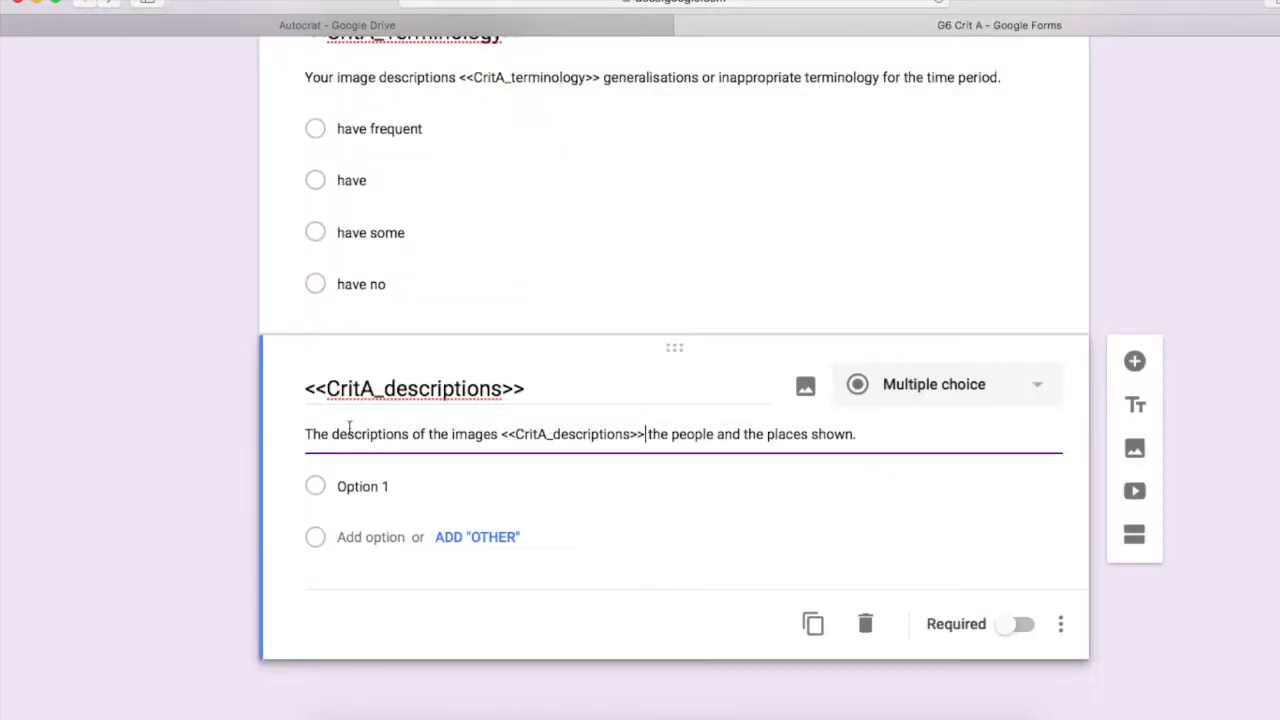
left_click(362, 487)
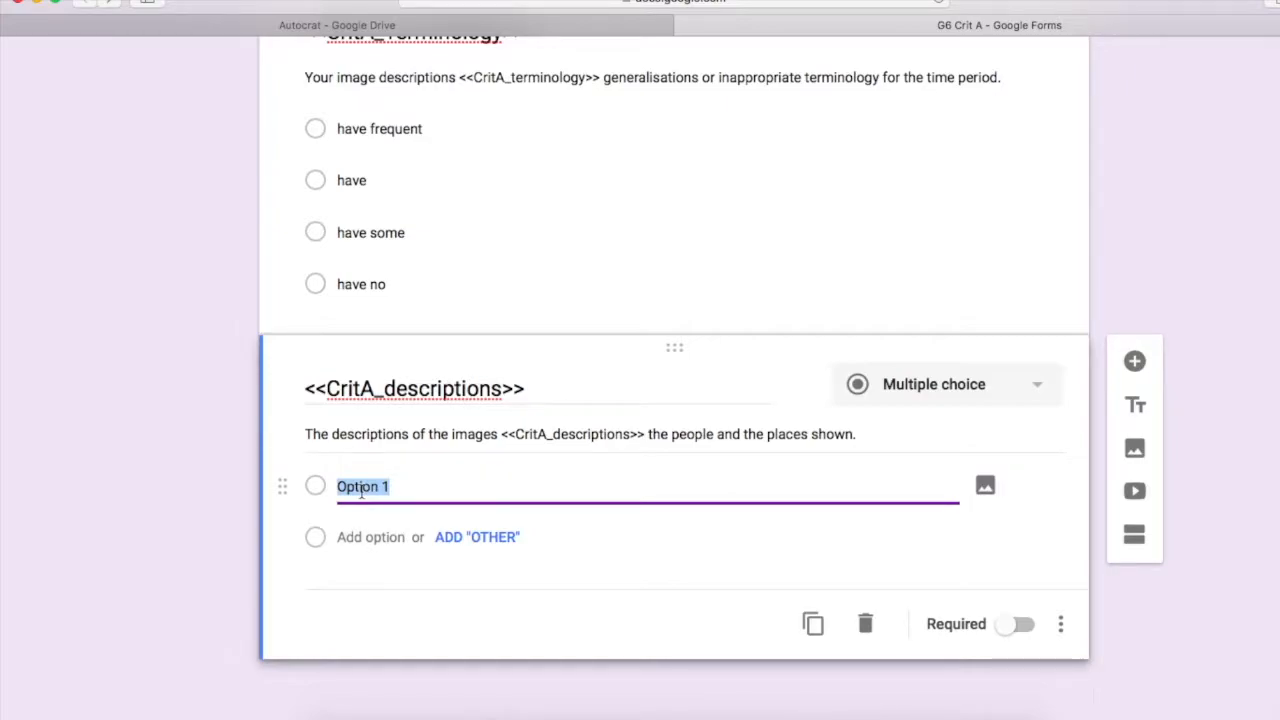
key("super+v")
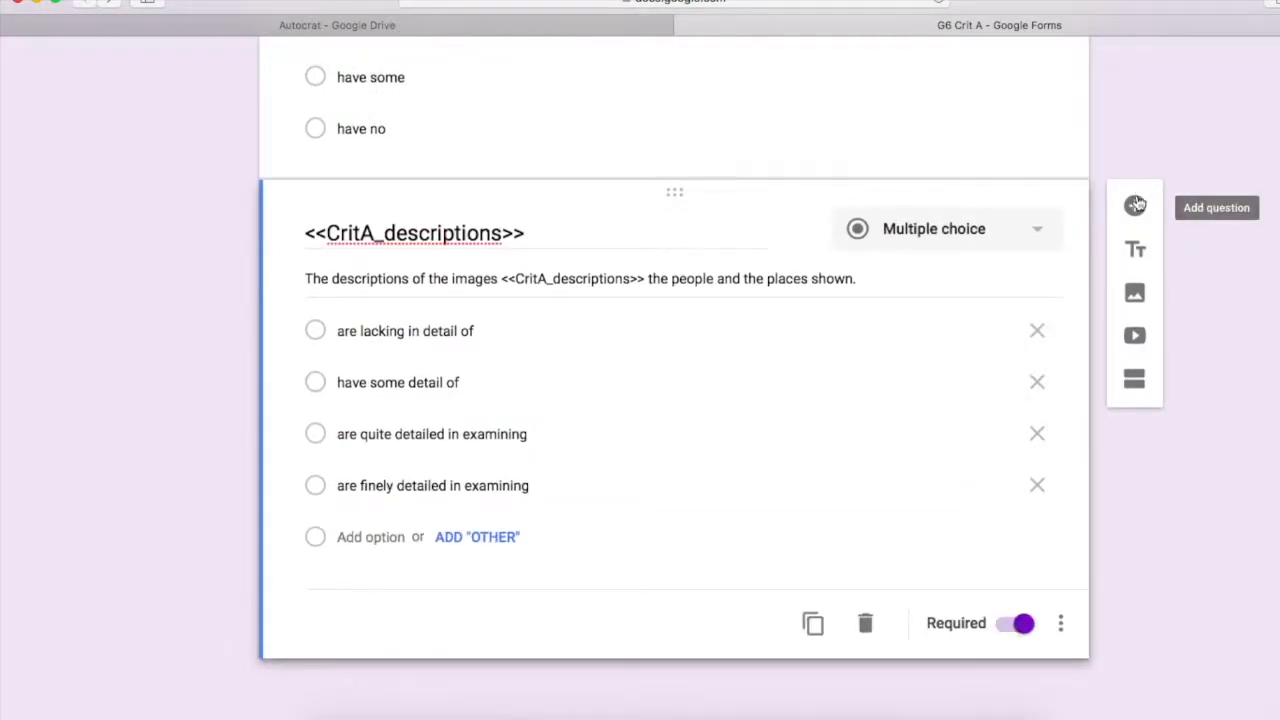
left_click(1135, 204)
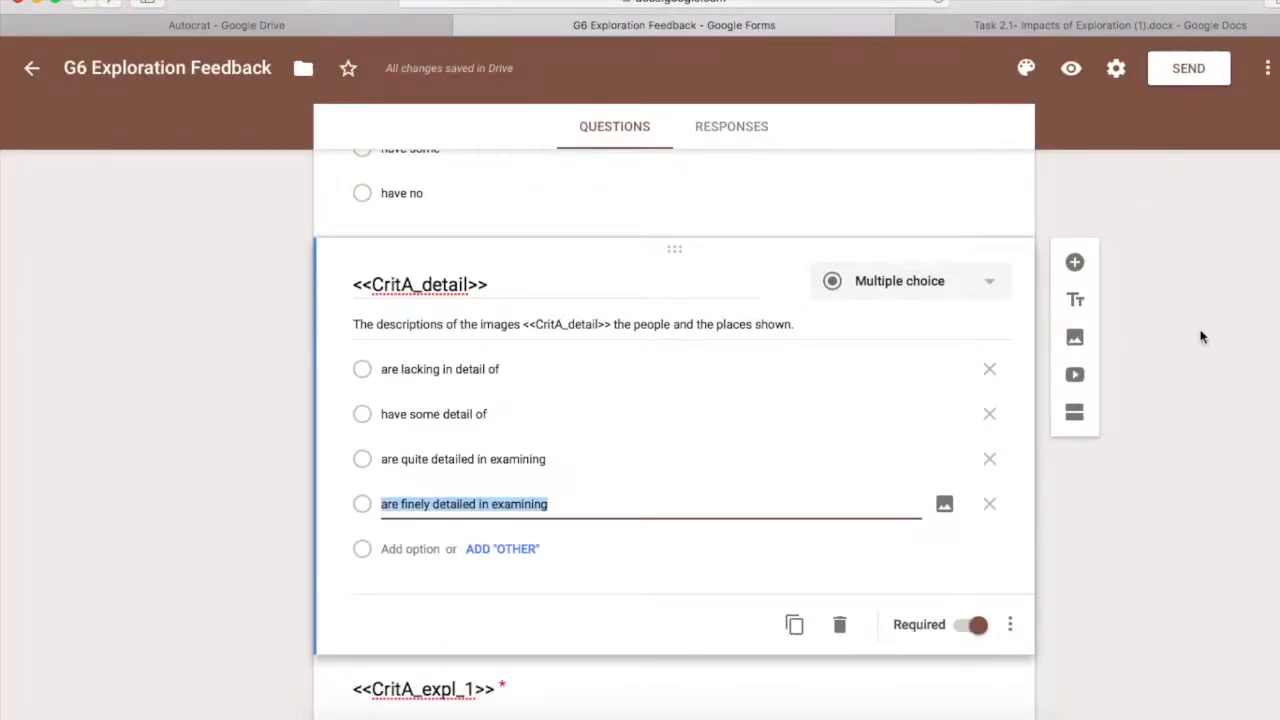
scroll(1140, 209, "down", 3)
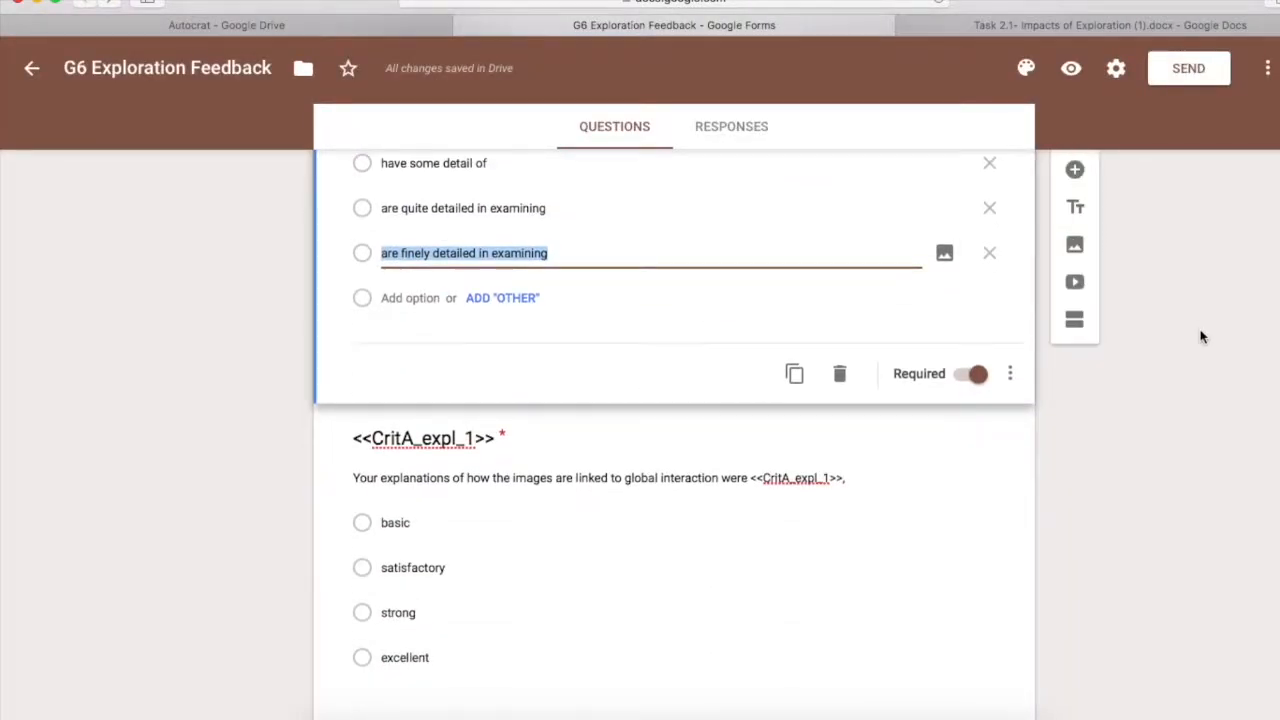
Select the Task 2.1 rubric sentence about excellent explanations
left_click(1068, 25)
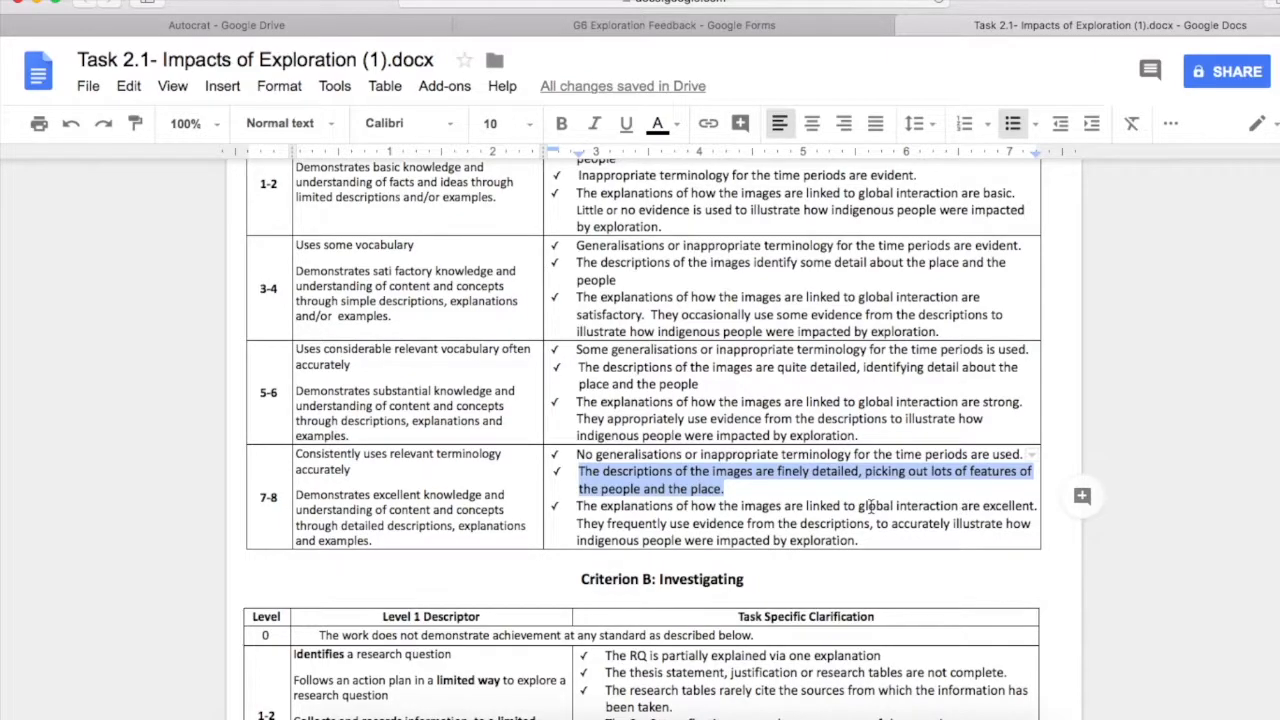
left_click(1037, 507)
left_click_drag(1037, 507, 578, 509)
key("ctrl+c")
Title the new question <<CritA_expl_1>> and give it the feedback form's templated explanations description
key("super+grave")
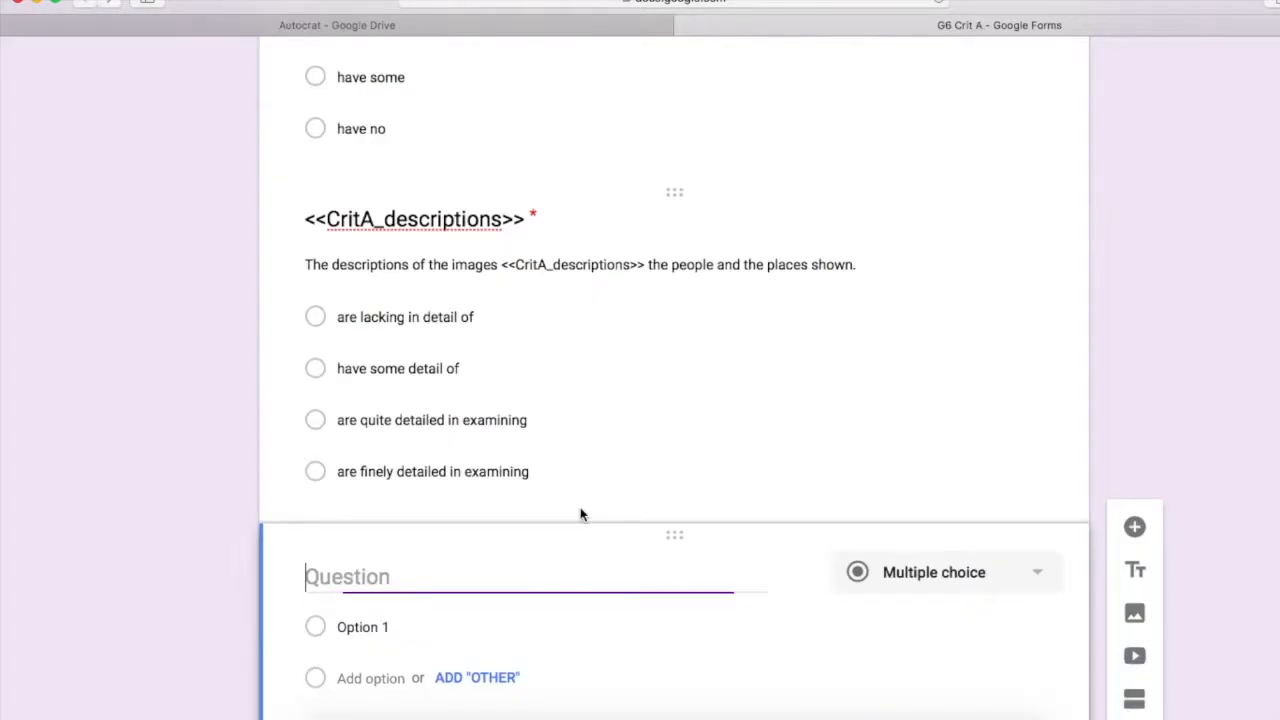
scroll(543, 574, "down", 2)
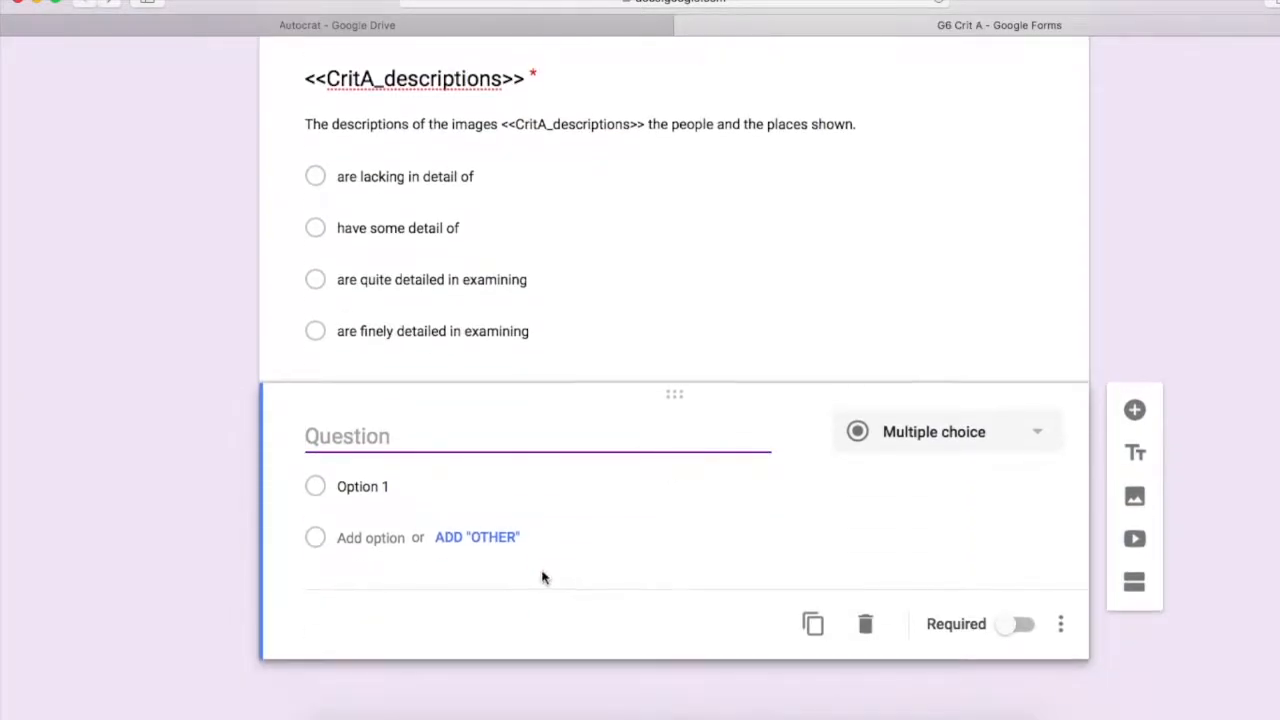
left_click(1060, 624)
left_click(1080, 574)
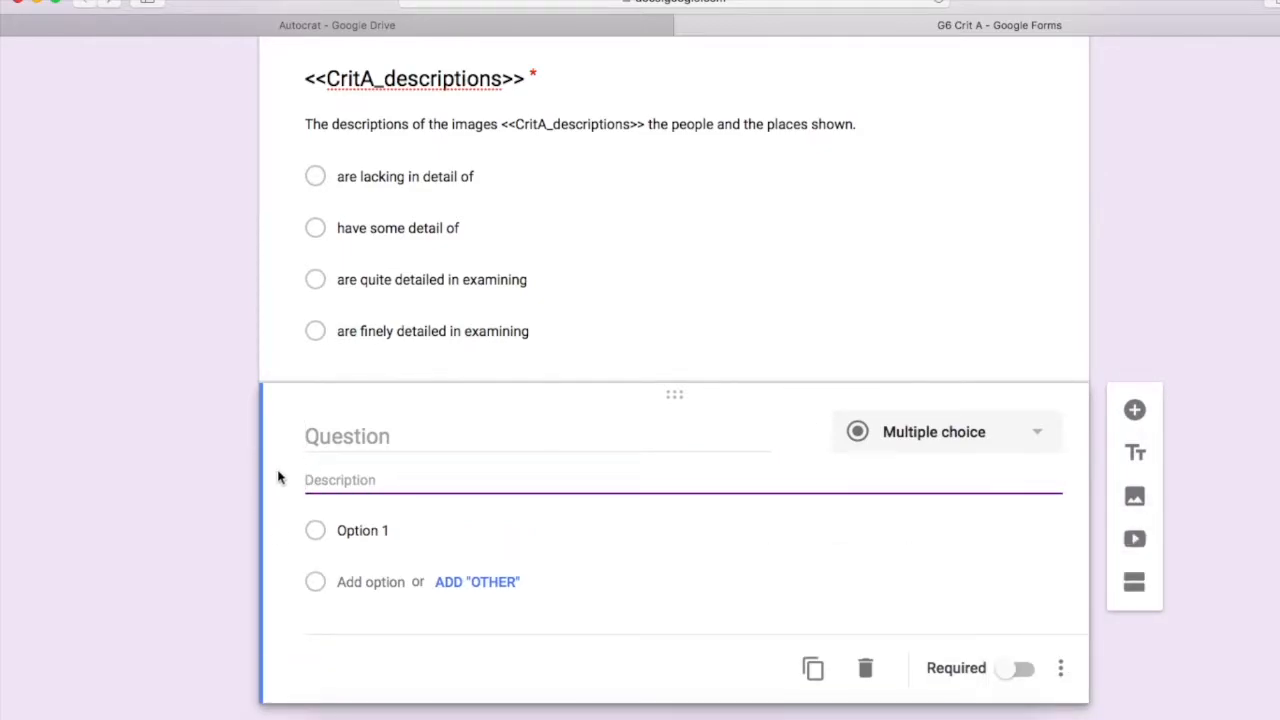
key("ctrl+v")
left_click(440, 436)
type("<<CritA_expl_1>>")
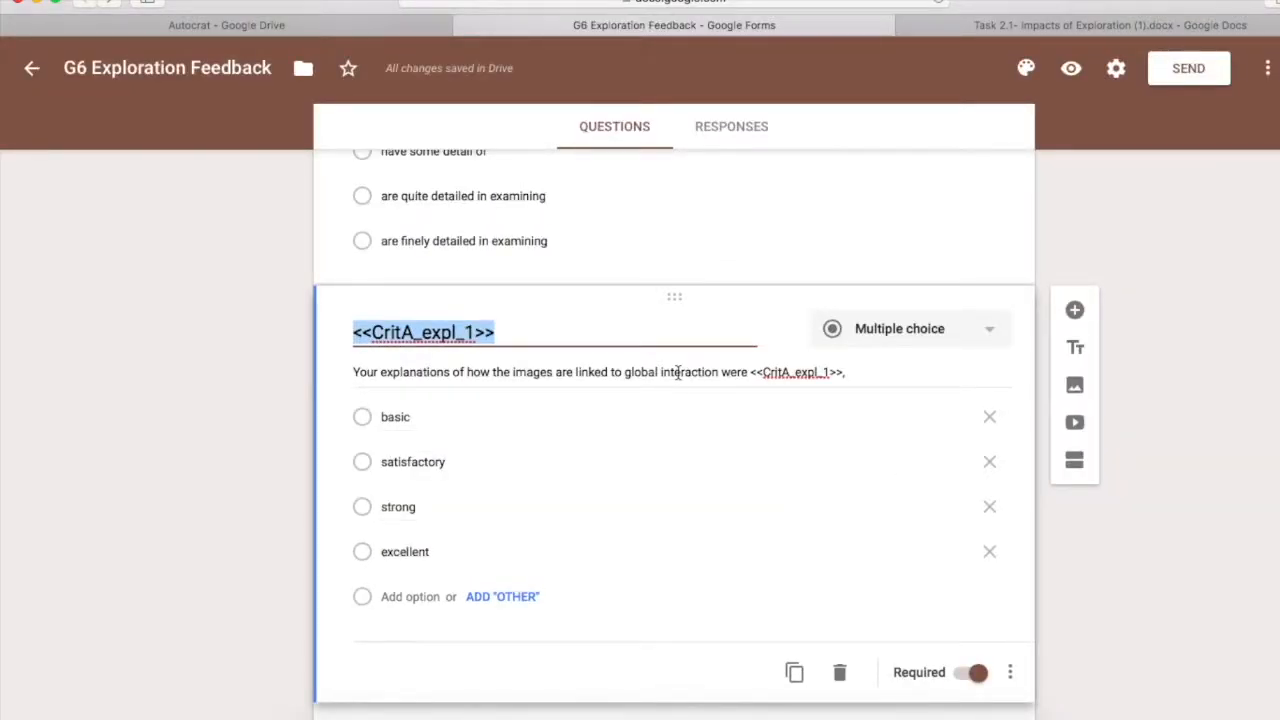
triple_click(678, 372)
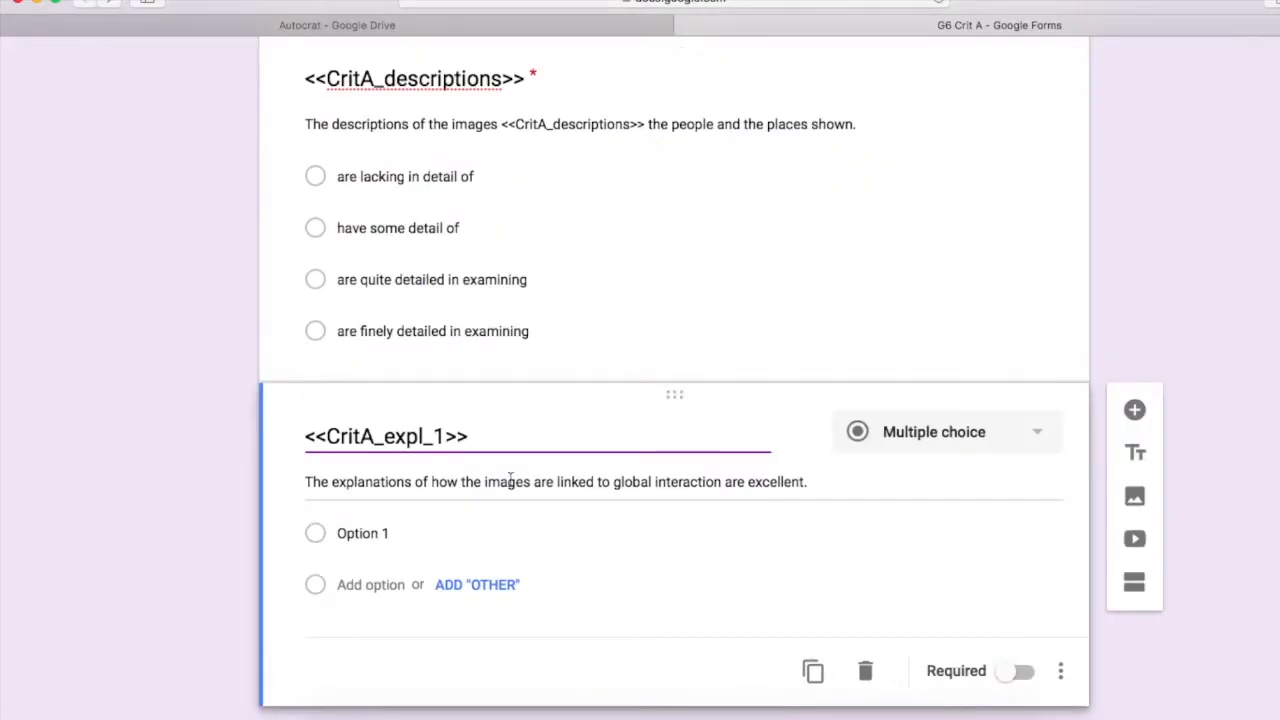
triple_click(501, 482)
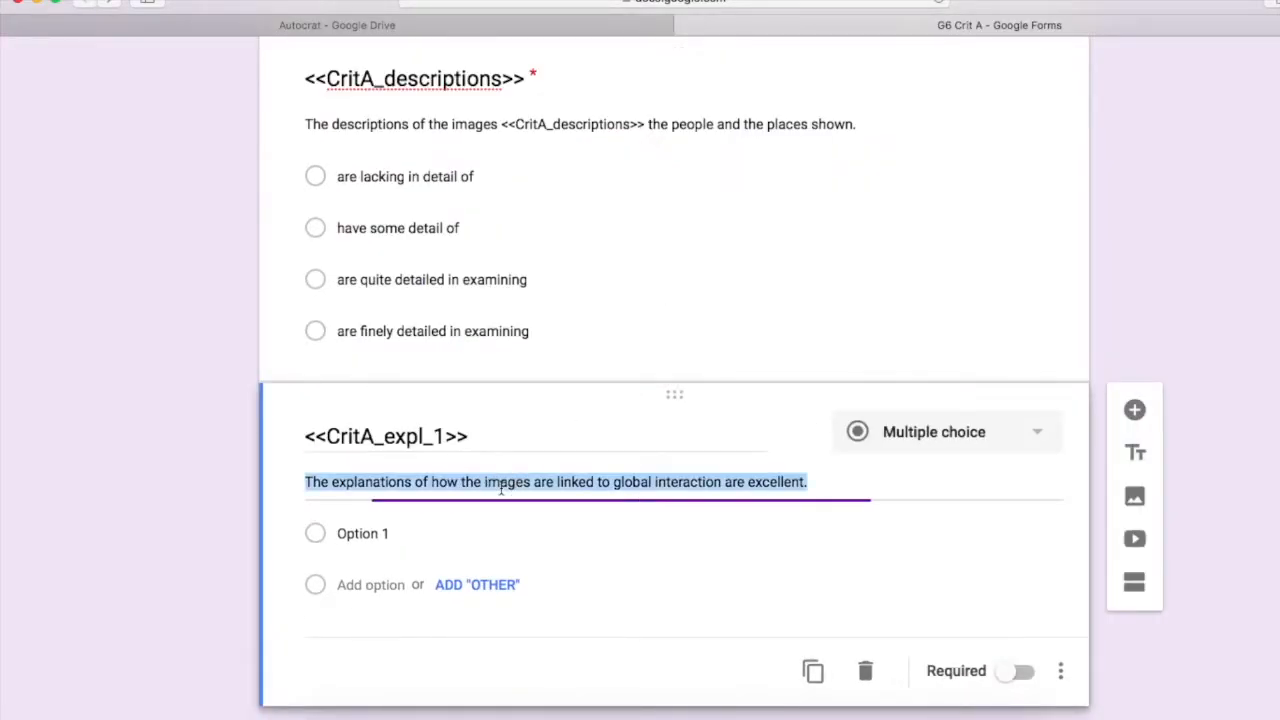
key("super+v")
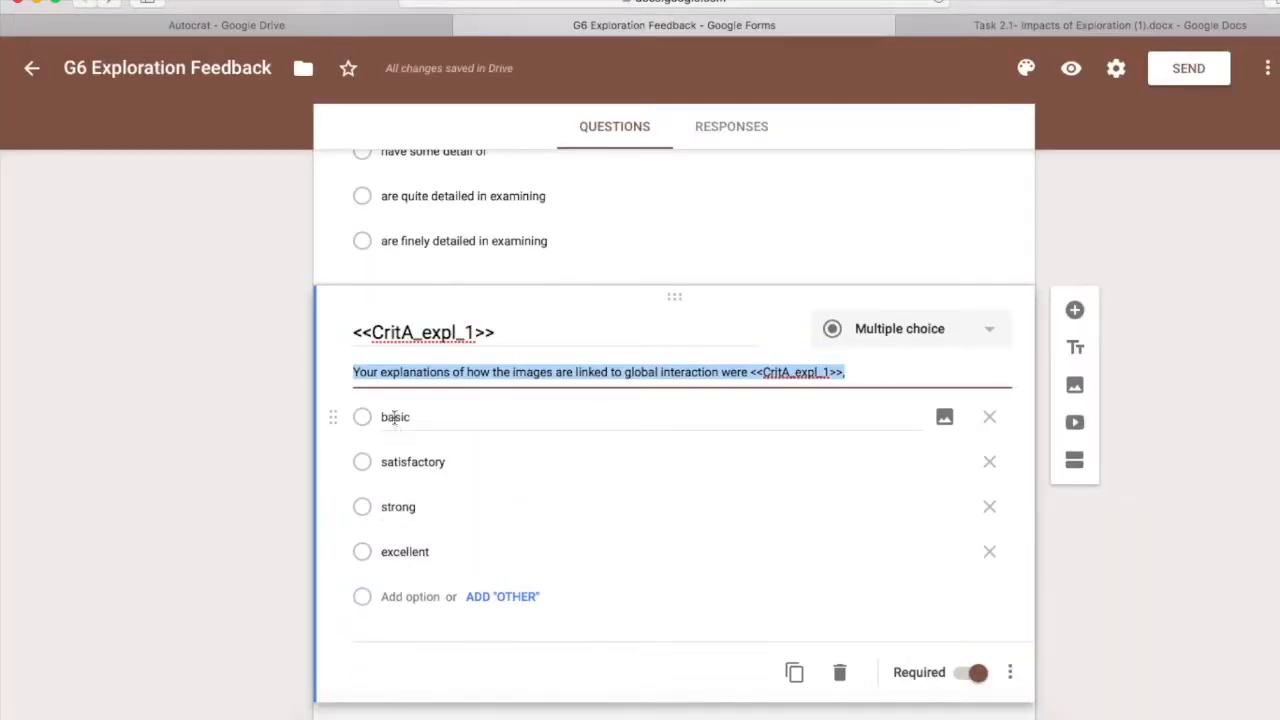
Add the answer options basic, satisfactory, strong and excellent to <<CritA_expl_1>>
left_click(400, 414)
key("ctrl+c")
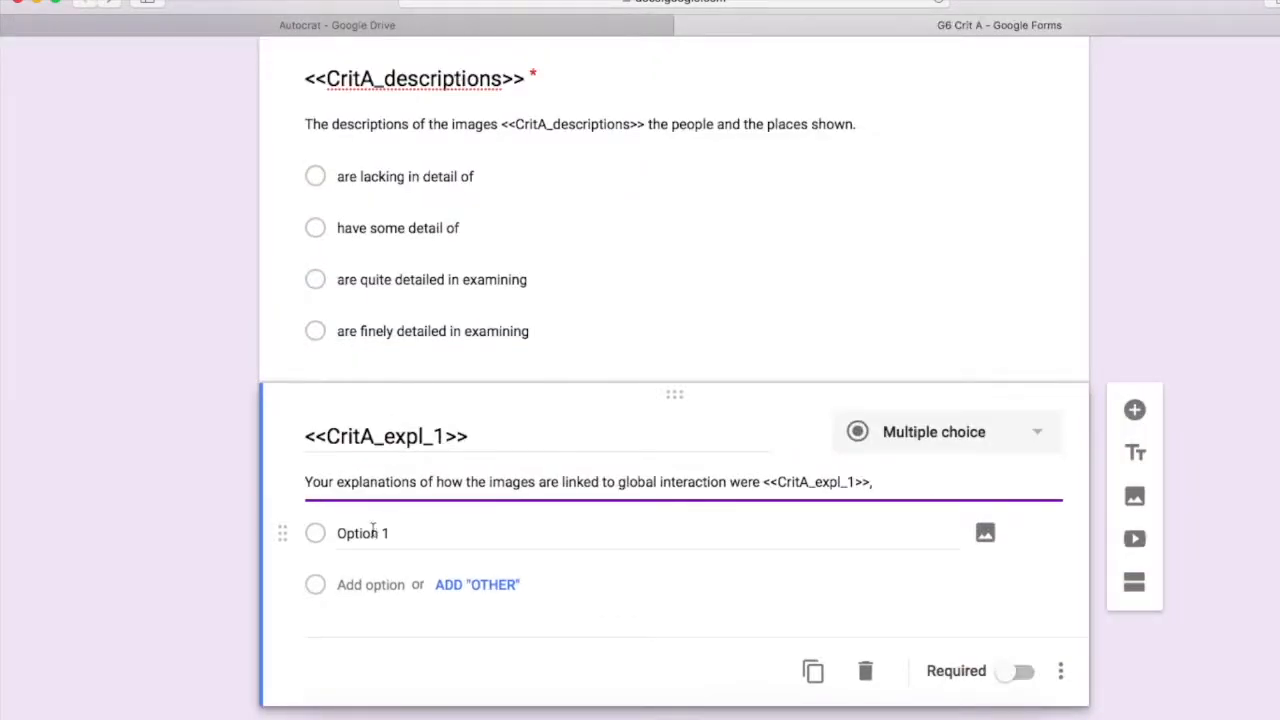
left_click(372, 533)
key("ctrl+v")
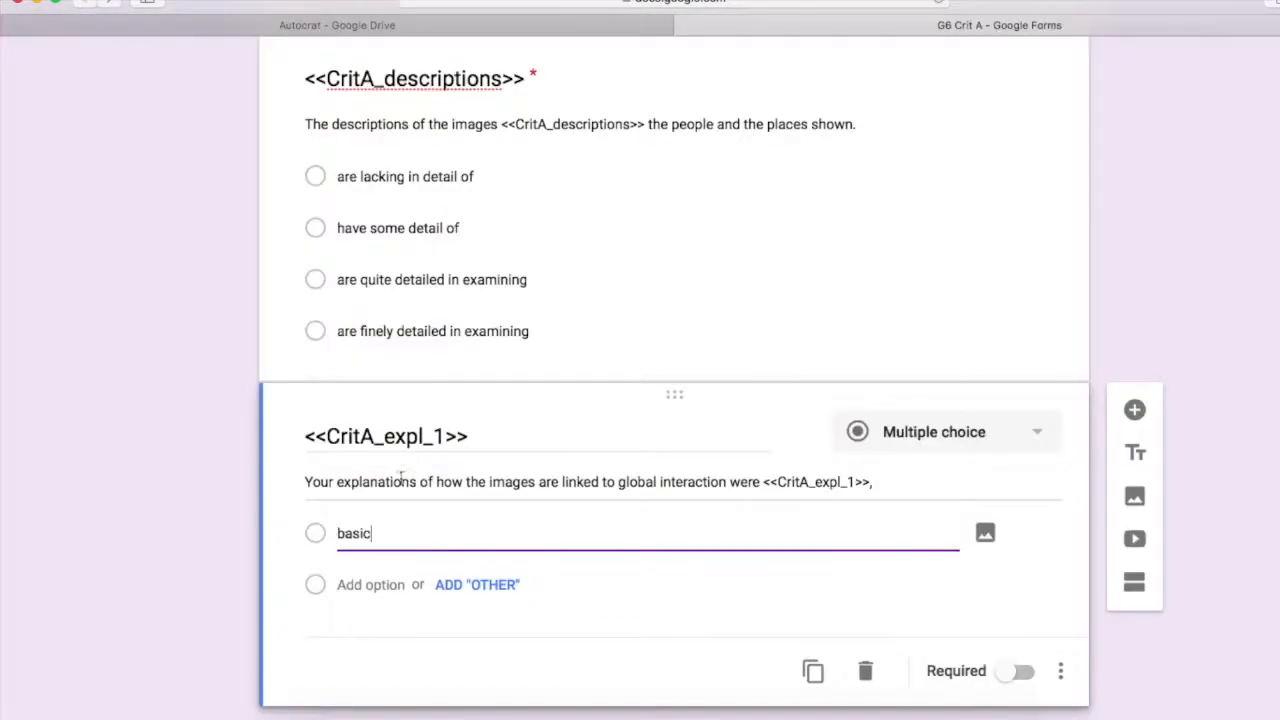
key("Return")
type("satisfactory")
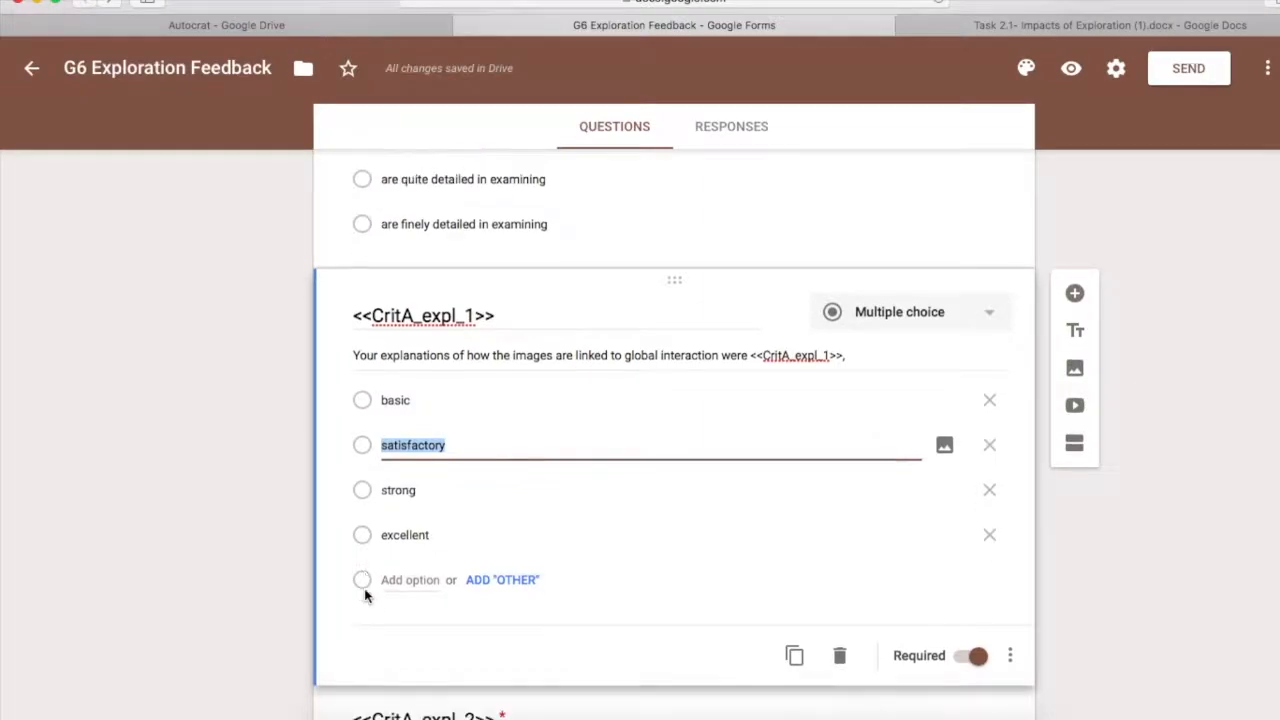
scroll(380, 520, "down", 1)
double_click(398, 456)
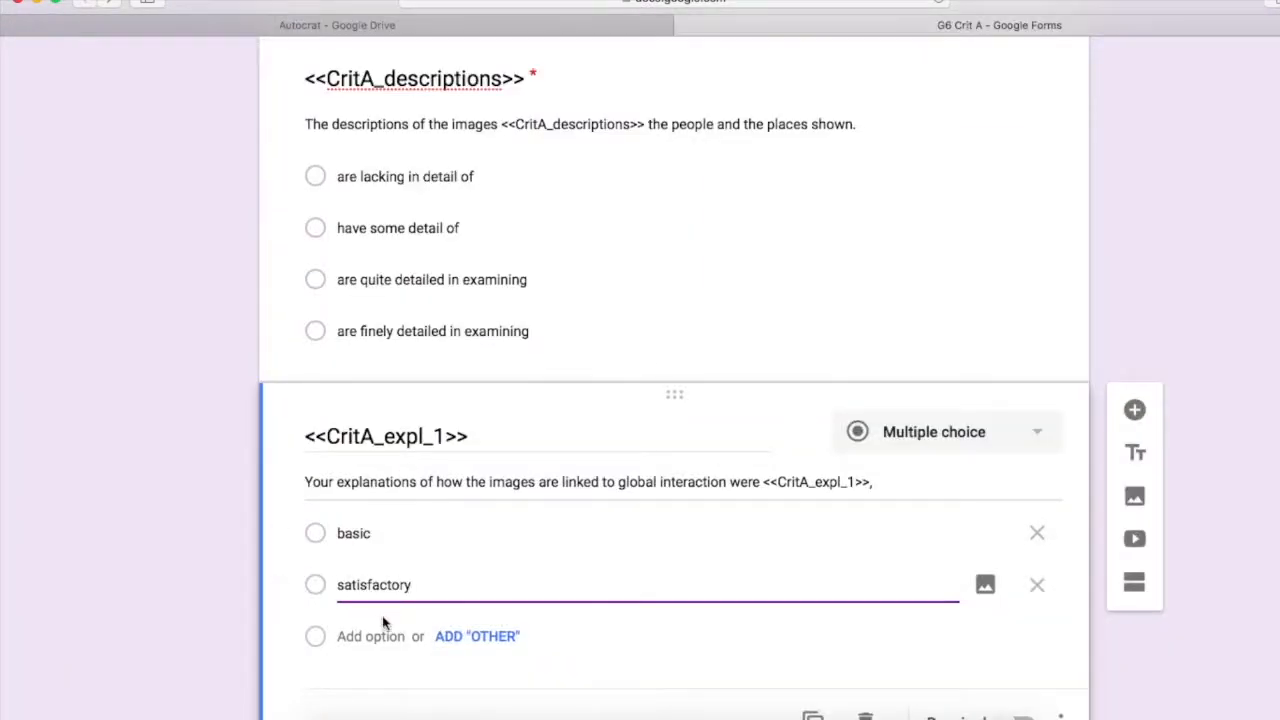
key("Return")
type("strong")
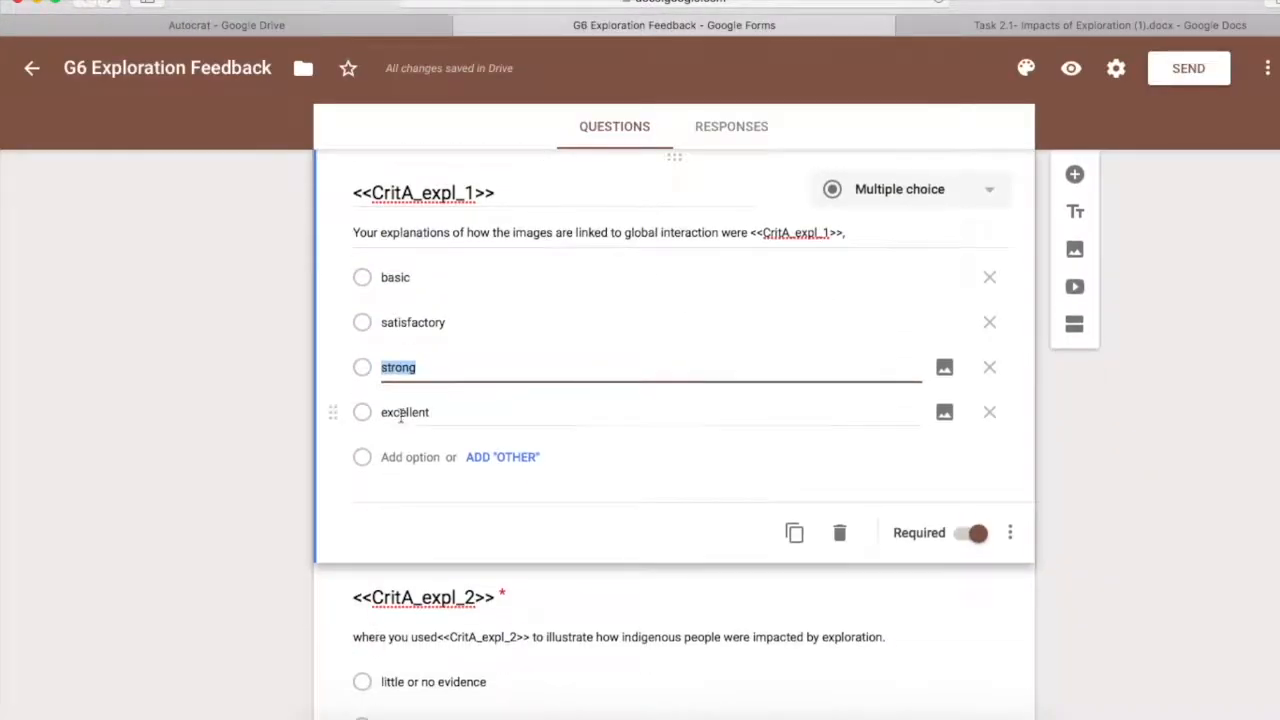
double_click(403, 411)
key("ctrl+c")
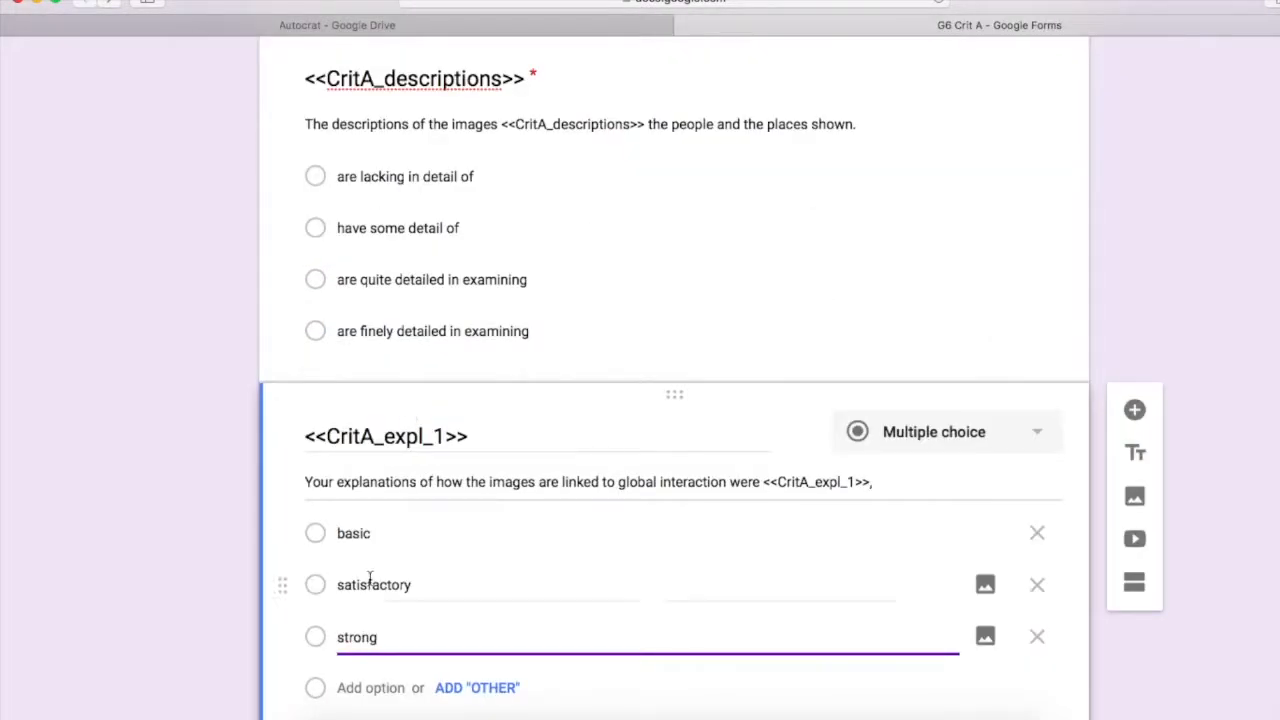
key("Return")
key("ctrl+v")
scroll(1258, 455, "down", 3)
left_click(1258, 457)
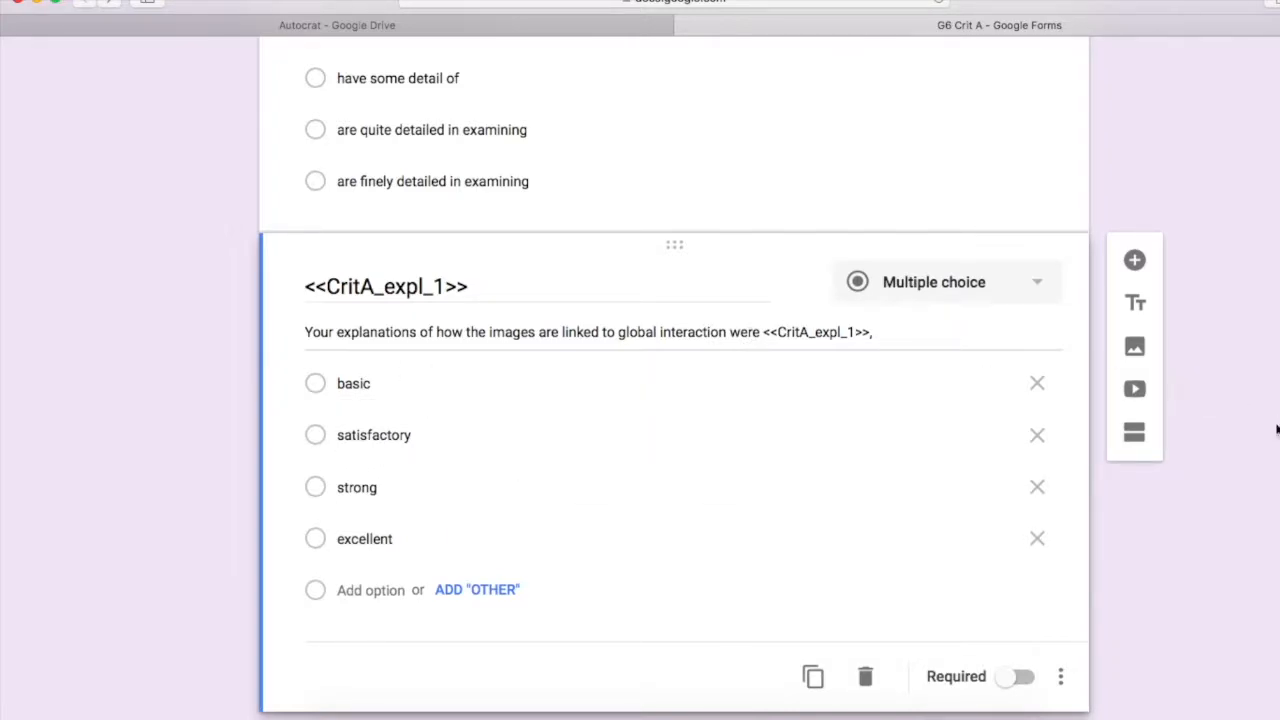
scroll(1277, 430, "down", 1)
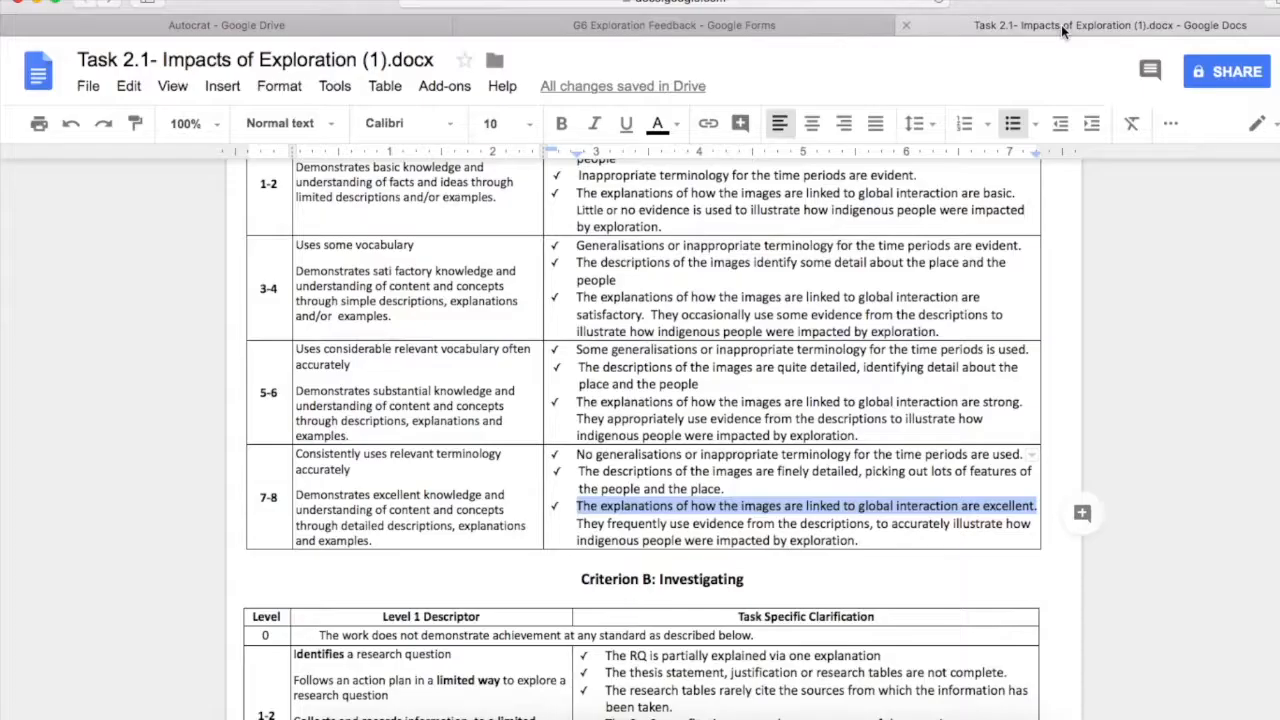
Copy the rubric sentence 'They frequently use evidence…' from the Task 2.1 document
left_click(1062, 22)
scroll(918, 390, "down", 2)
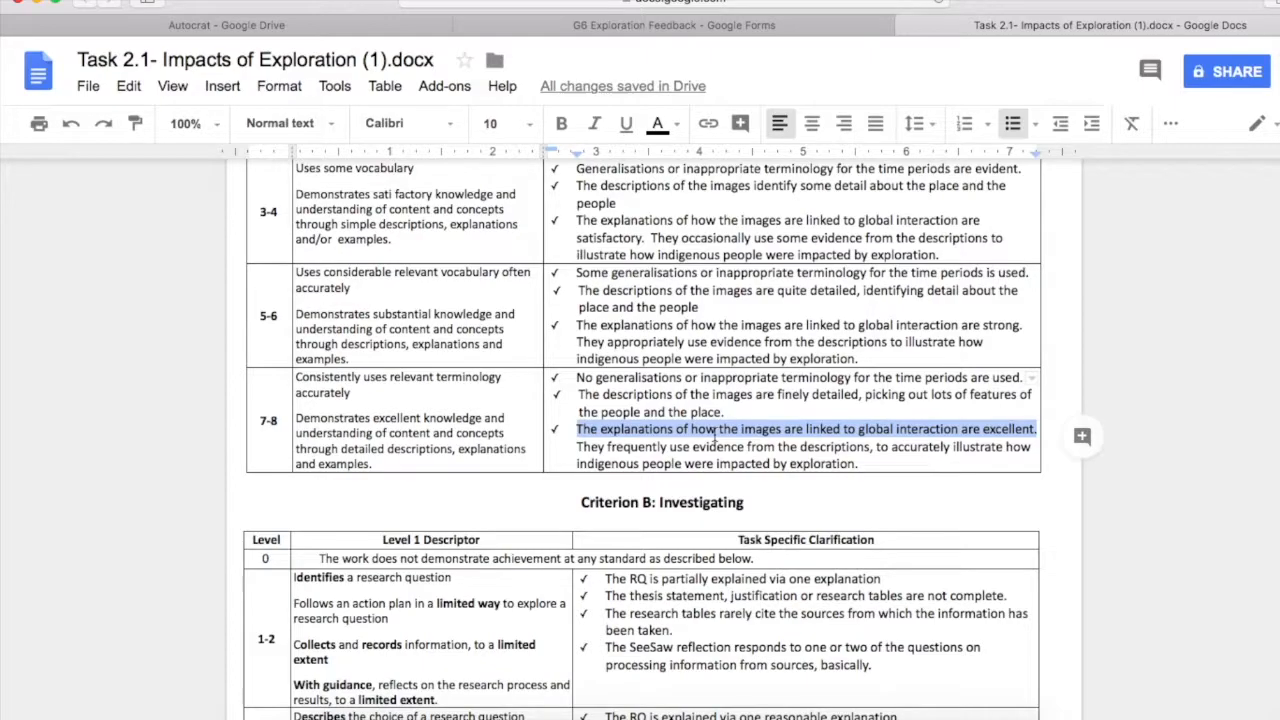
left_click_drag(862, 464, 575, 442)
key("super+c")
Add a required <<CritA_expl_2>> question with that sentence as its description
key("super+grave")
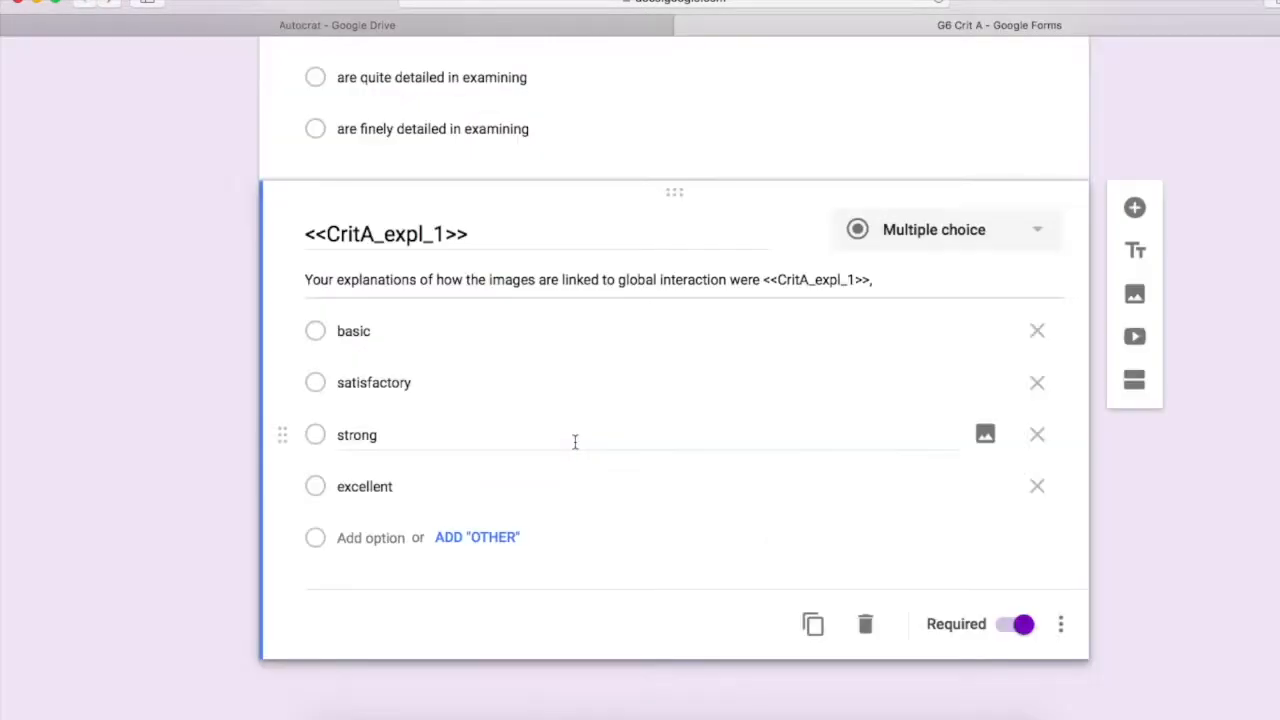
left_click(1134, 206)
left_click(1061, 650)
left_click(1066, 577)
key("super+v")
left_click(356, 434)
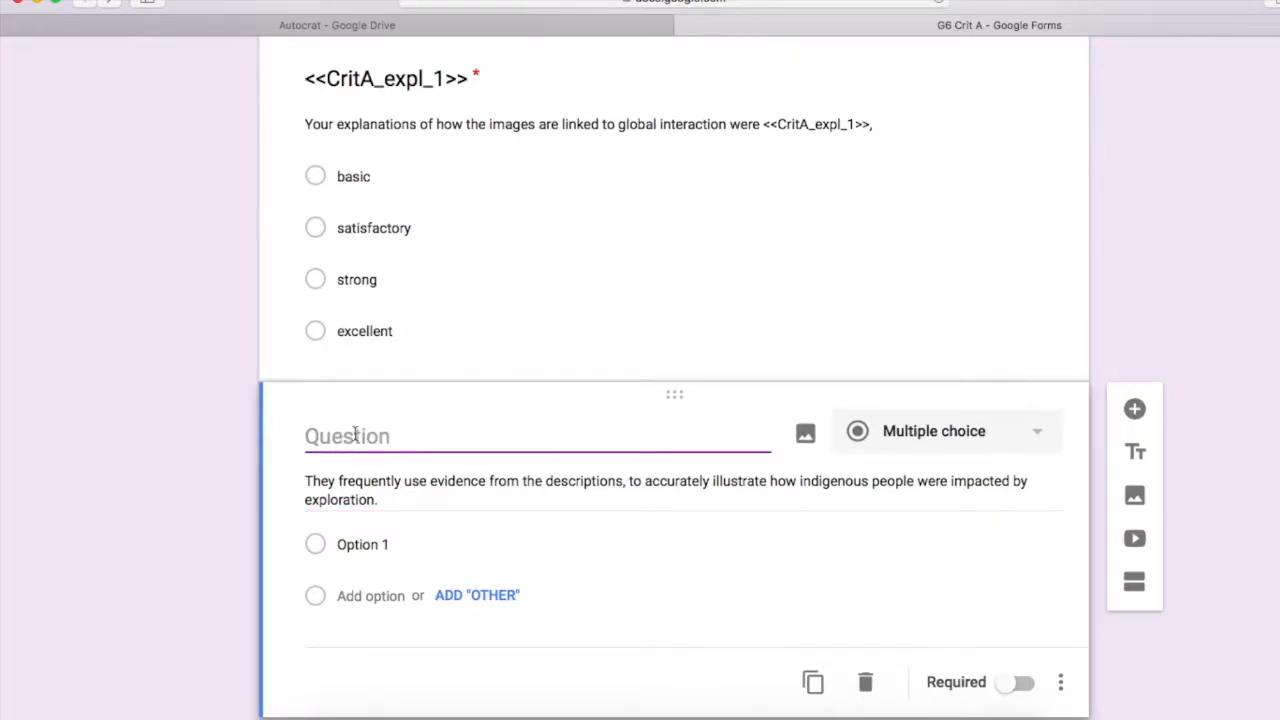
type("<<Crit")
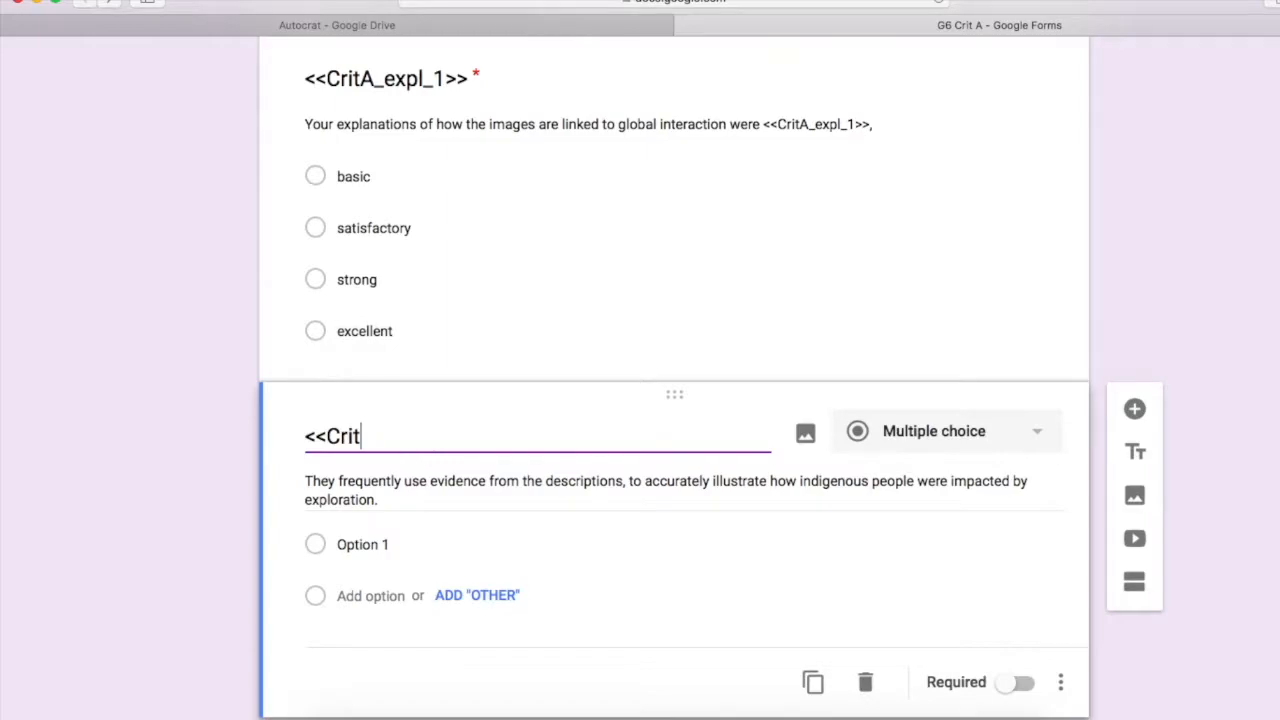
type("A_expl_2>>")
left_click(1015, 682)
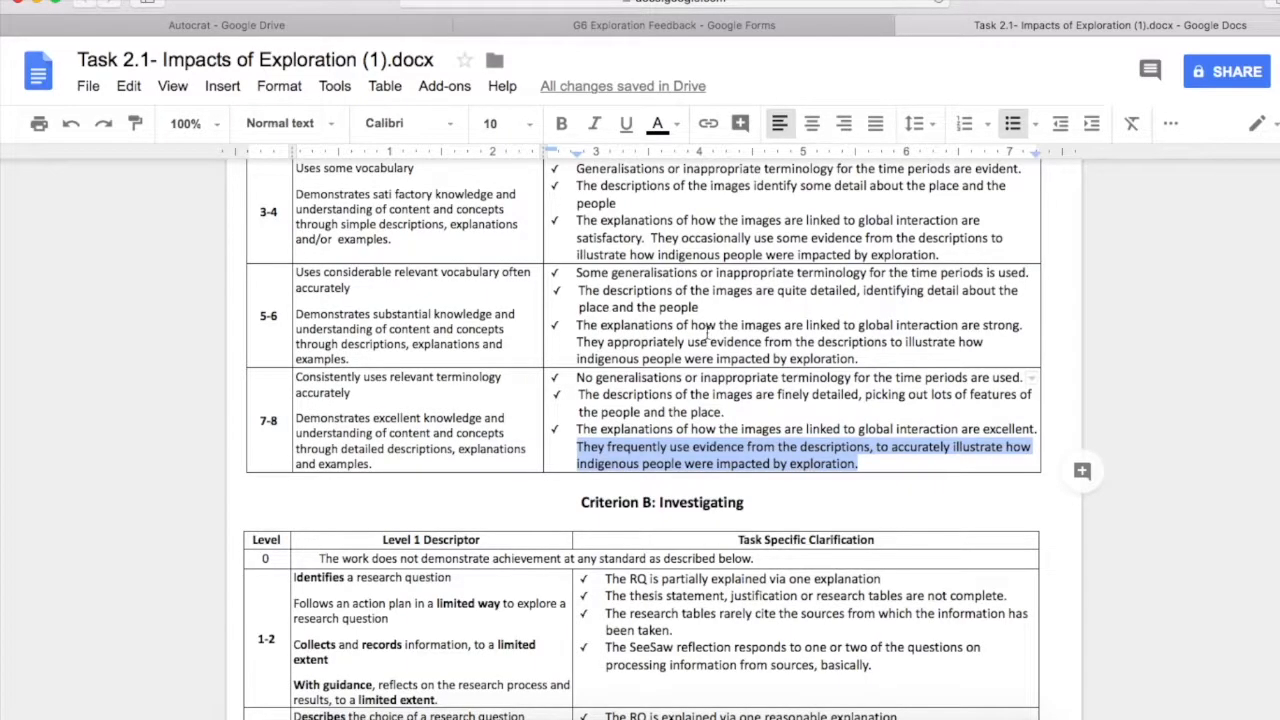
scroll(766, 318, "up", 2)
scroll(766, 318, "up", 3)
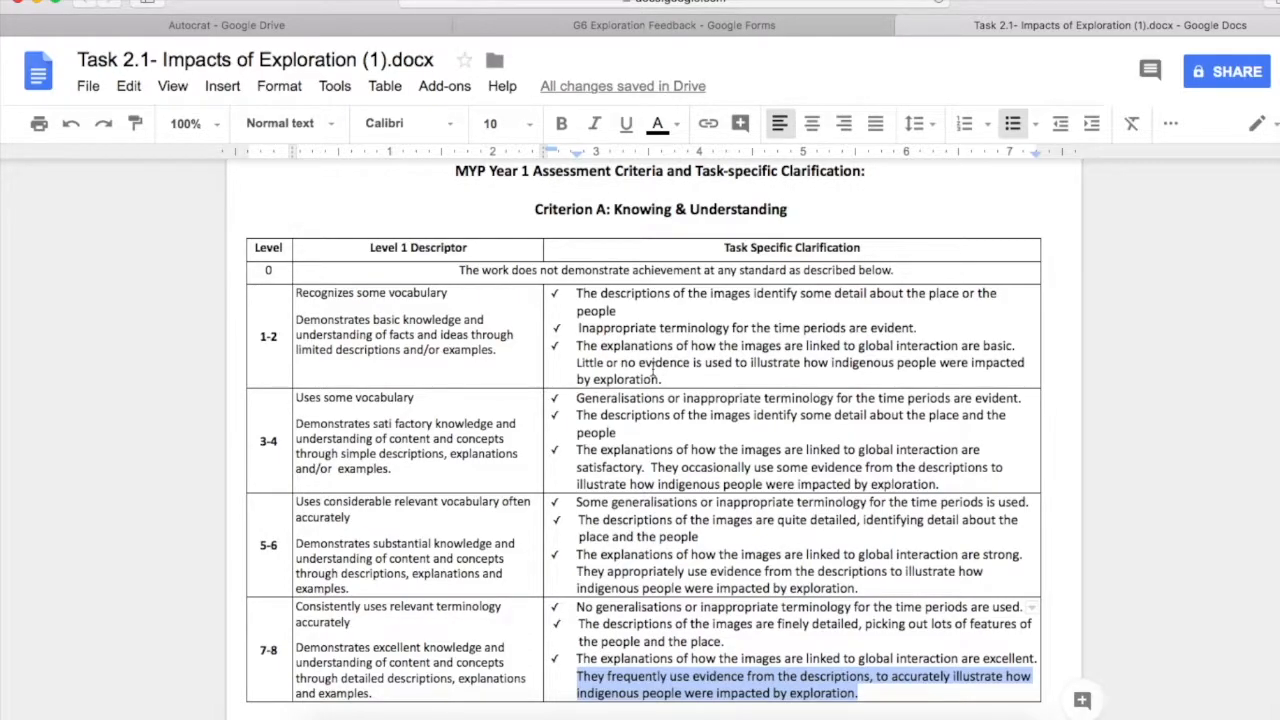
Paste the reworded 'where you used <<CritA_expl_2>>…' text as the question description, adding a space after 'used'
key("ctrl+shift+Tab")
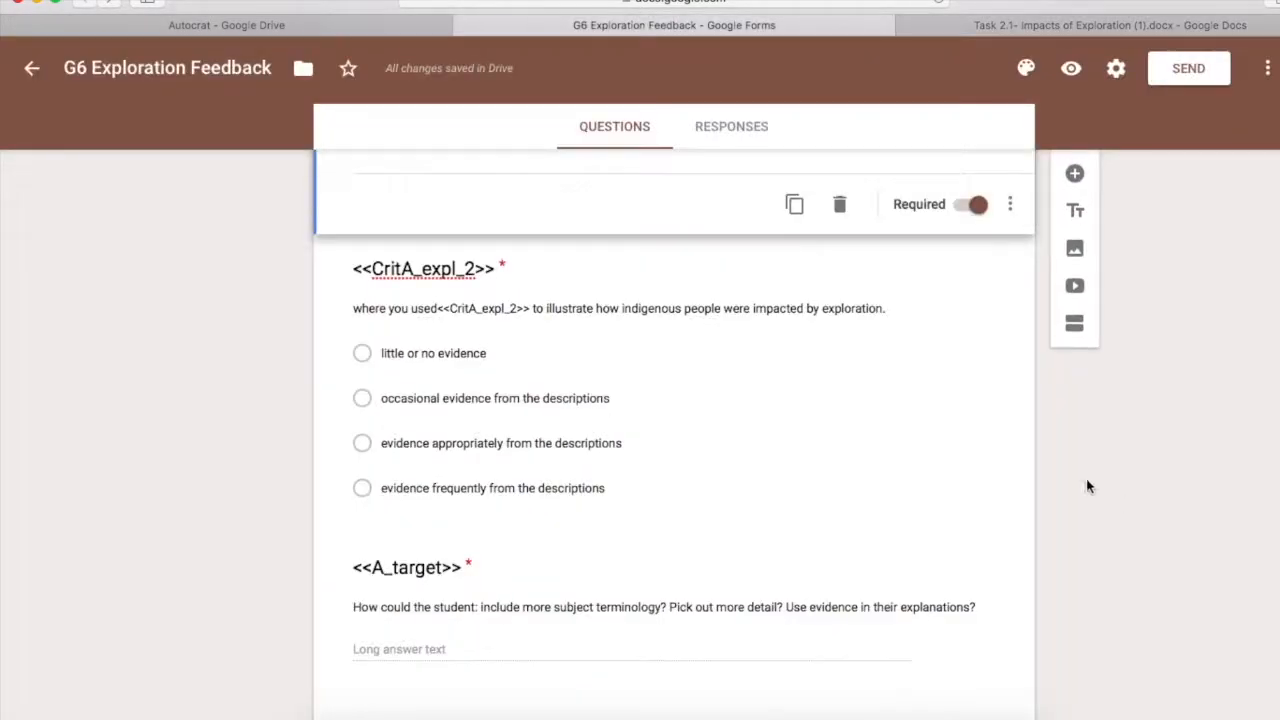
left_click(647, 310)
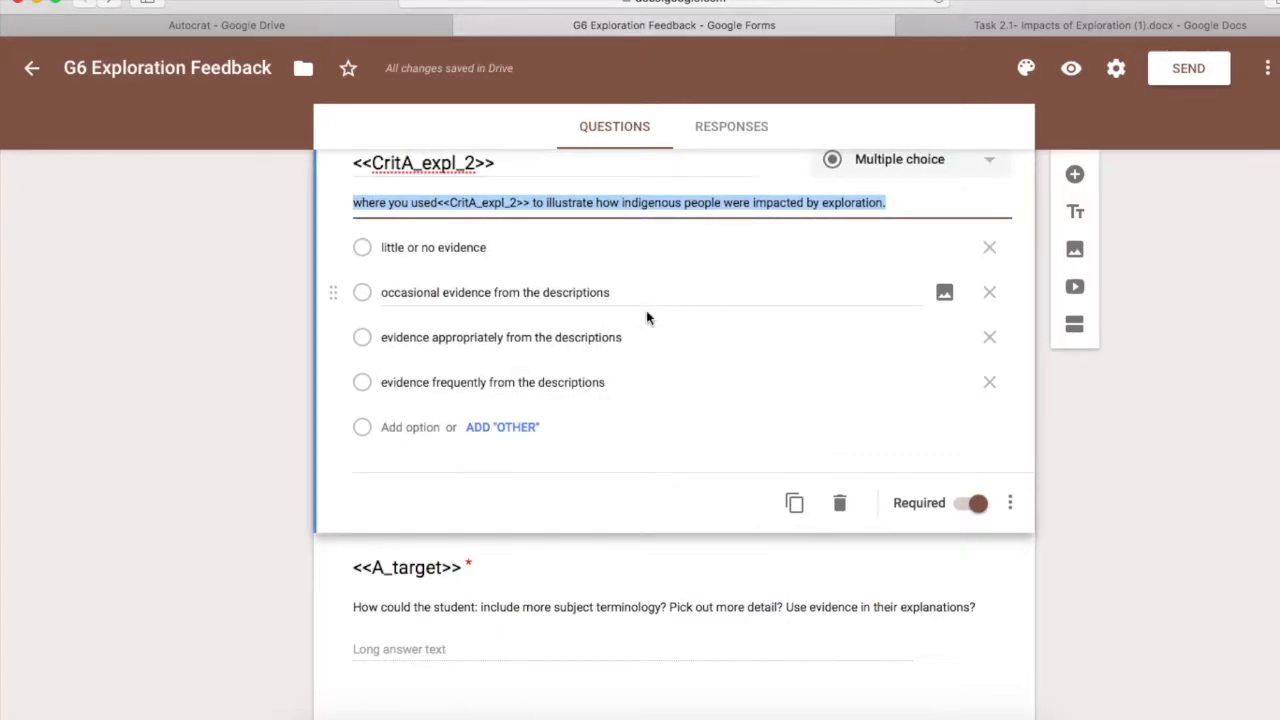
key("super+grave")
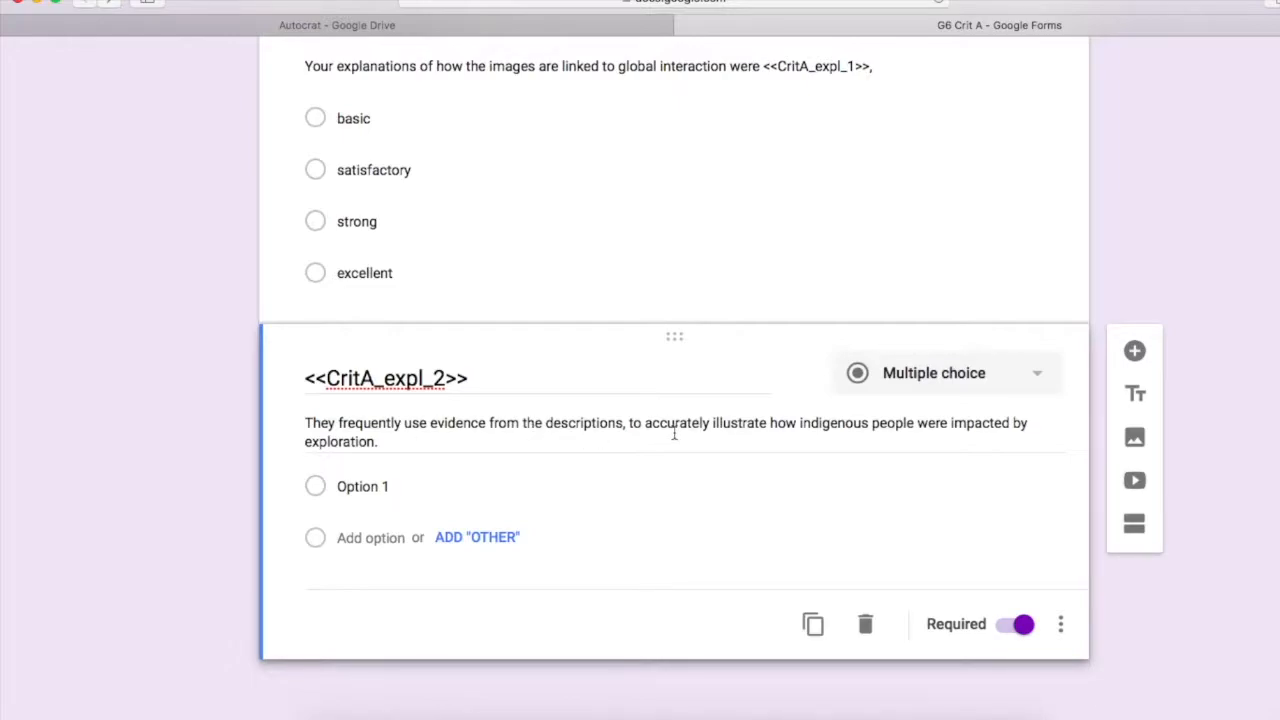
triple_click(382, 443)
key("super+v")
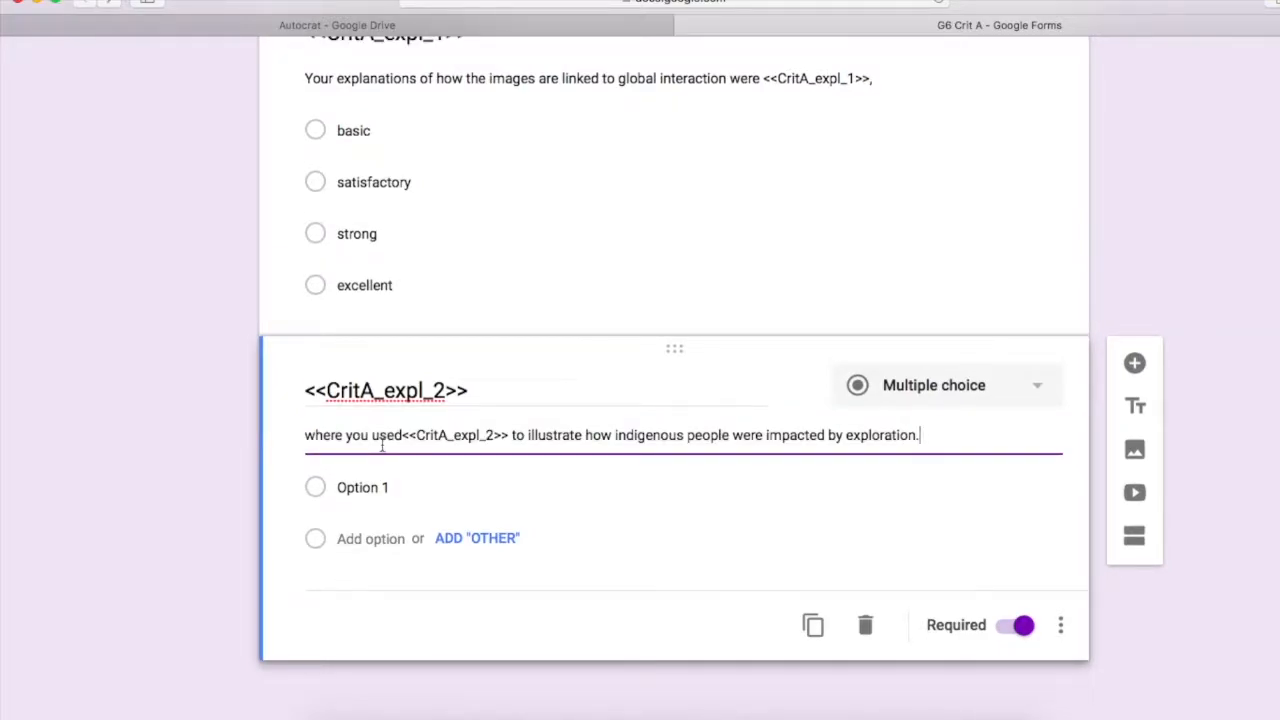
left_click(402, 437)
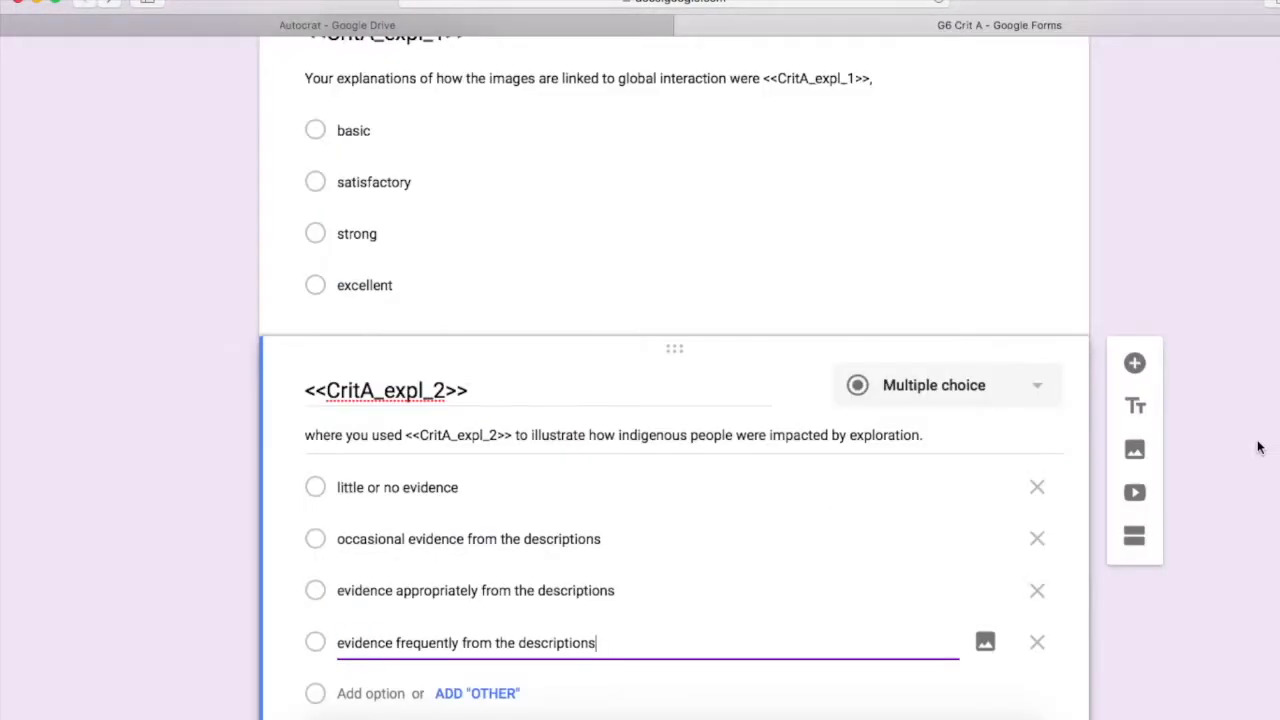
scroll(1257, 446, "down", 2)
scroll(1259, 447, "up", 1)
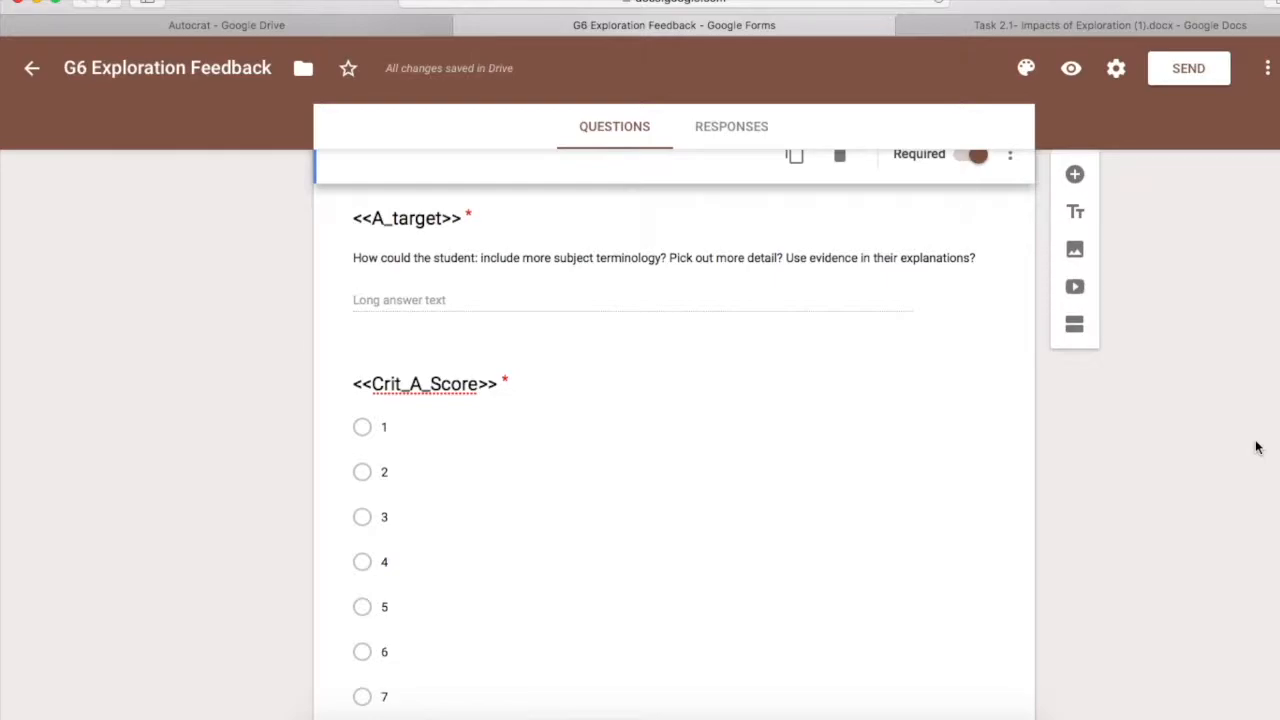
scroll(1258, 447, "up", 10)
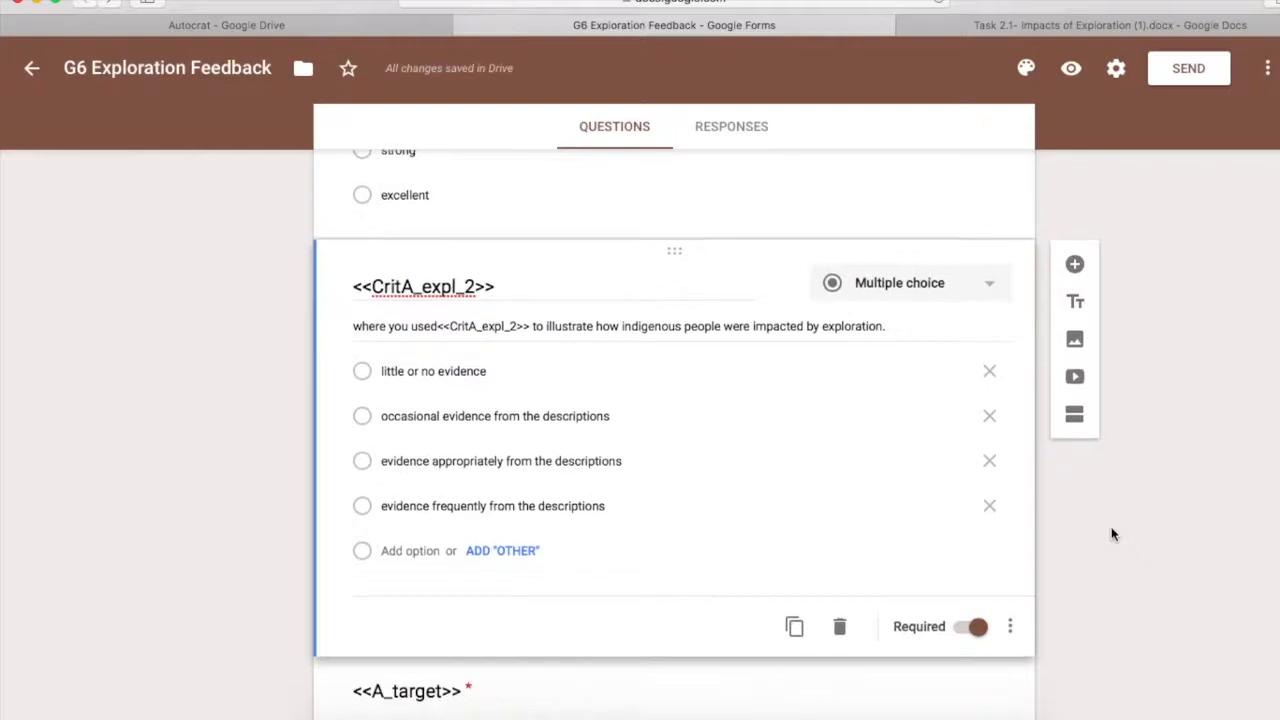
scroll(1111, 531, "down", 5)
scroll(1111, 535, "down", 2)
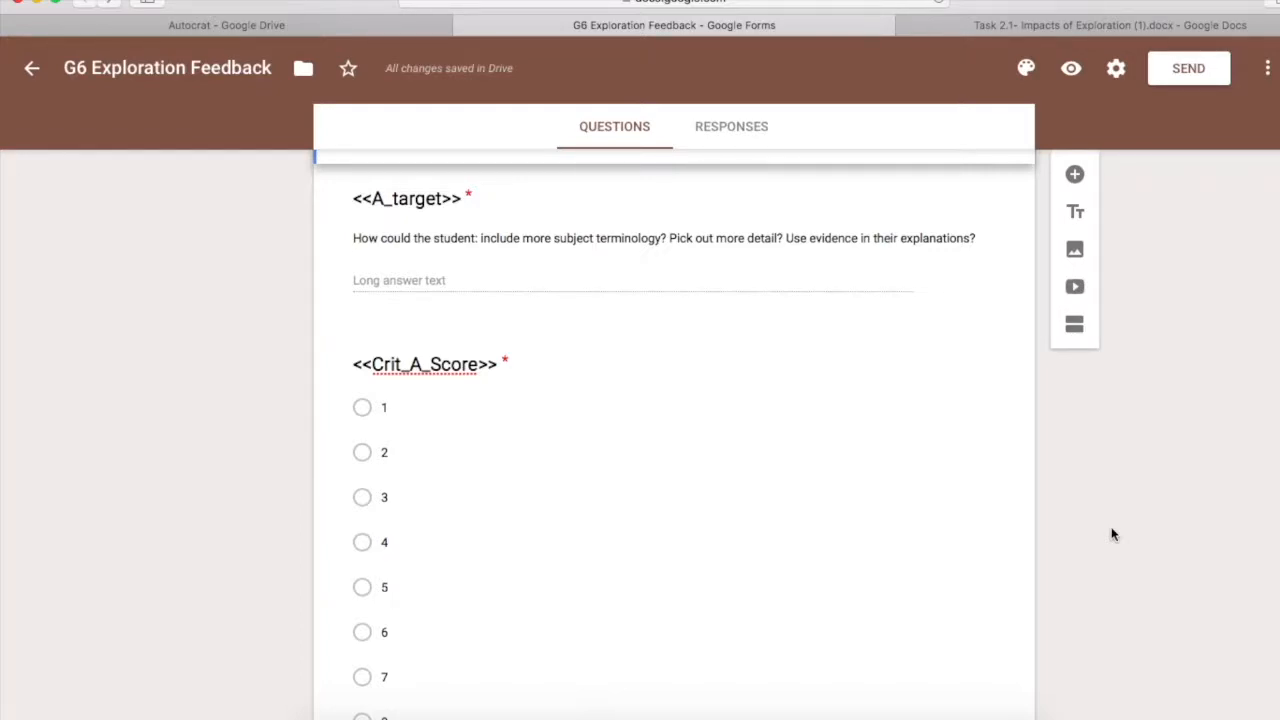
left_click(608, 281)
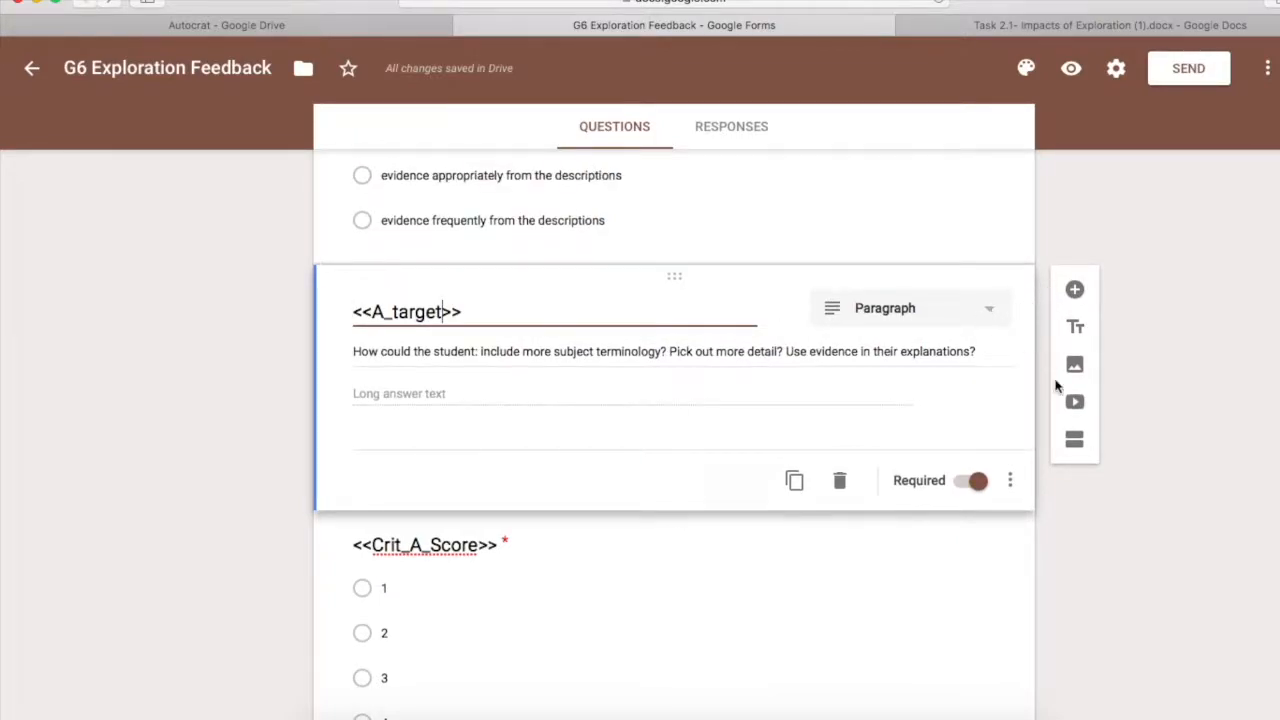
scroll(1181, 551, "down", 2)
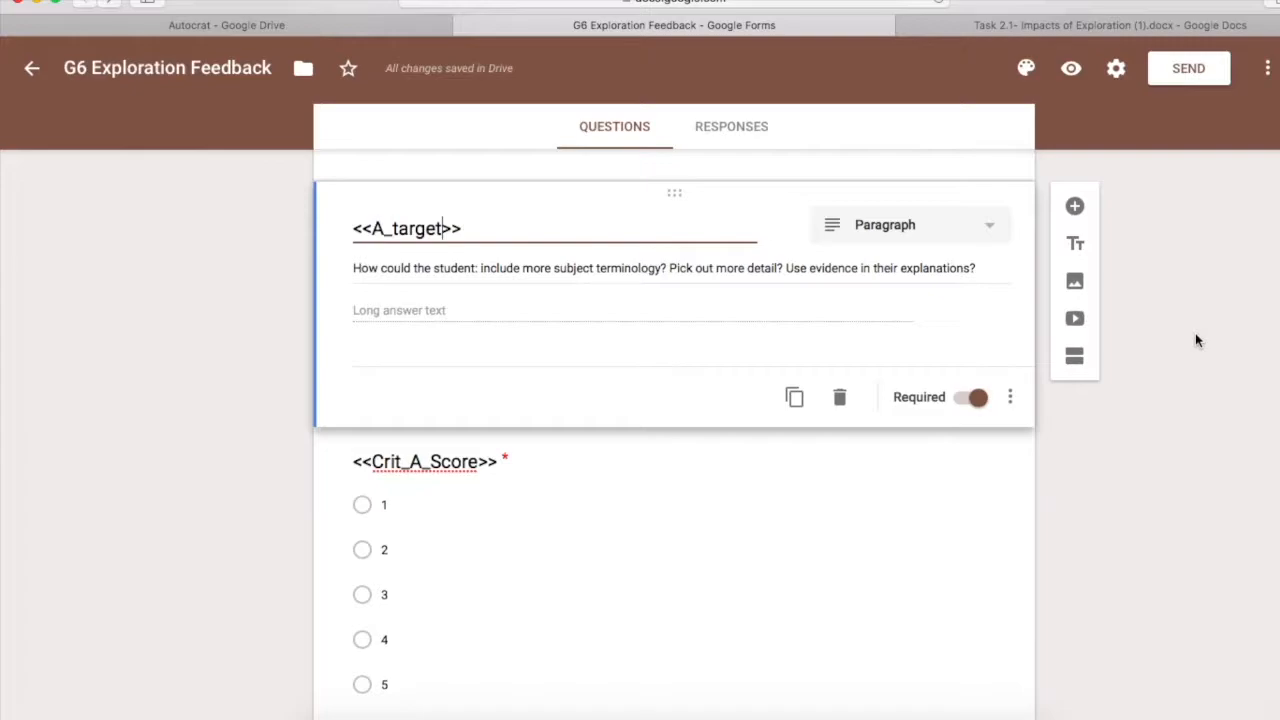
scroll(1117, 443, "down", 4)
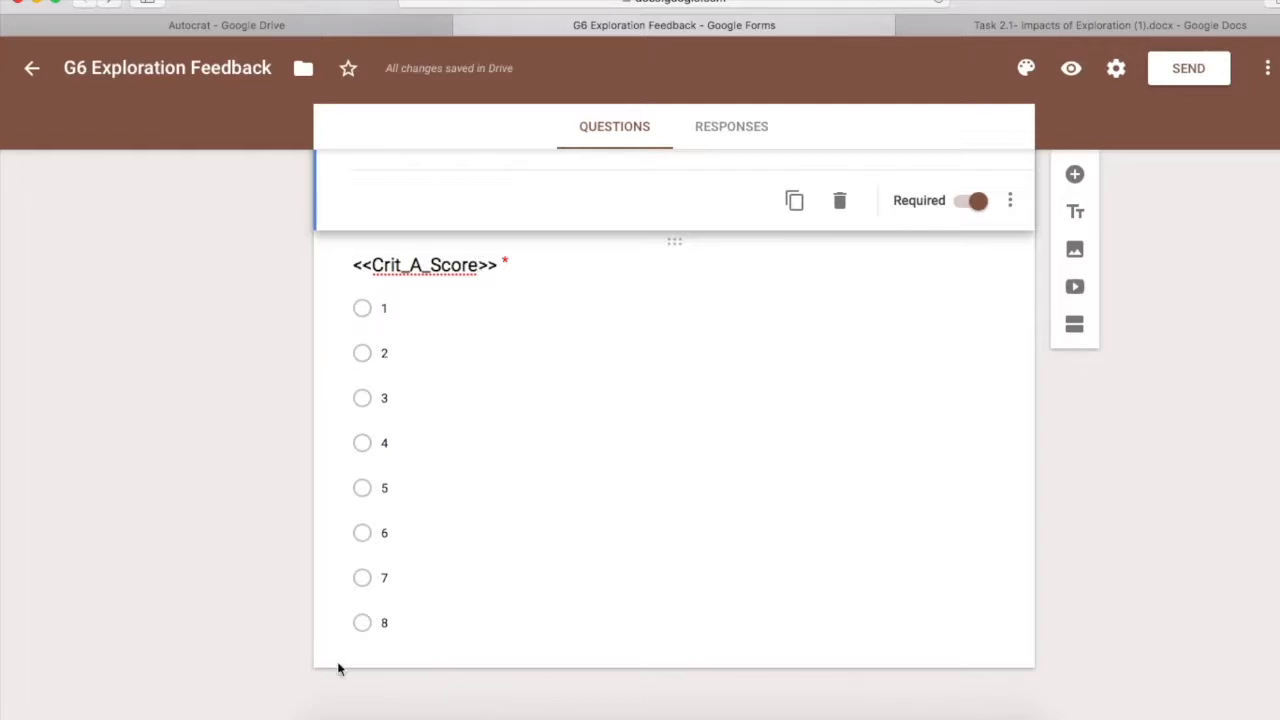
scroll(711, 547, "up", 5)
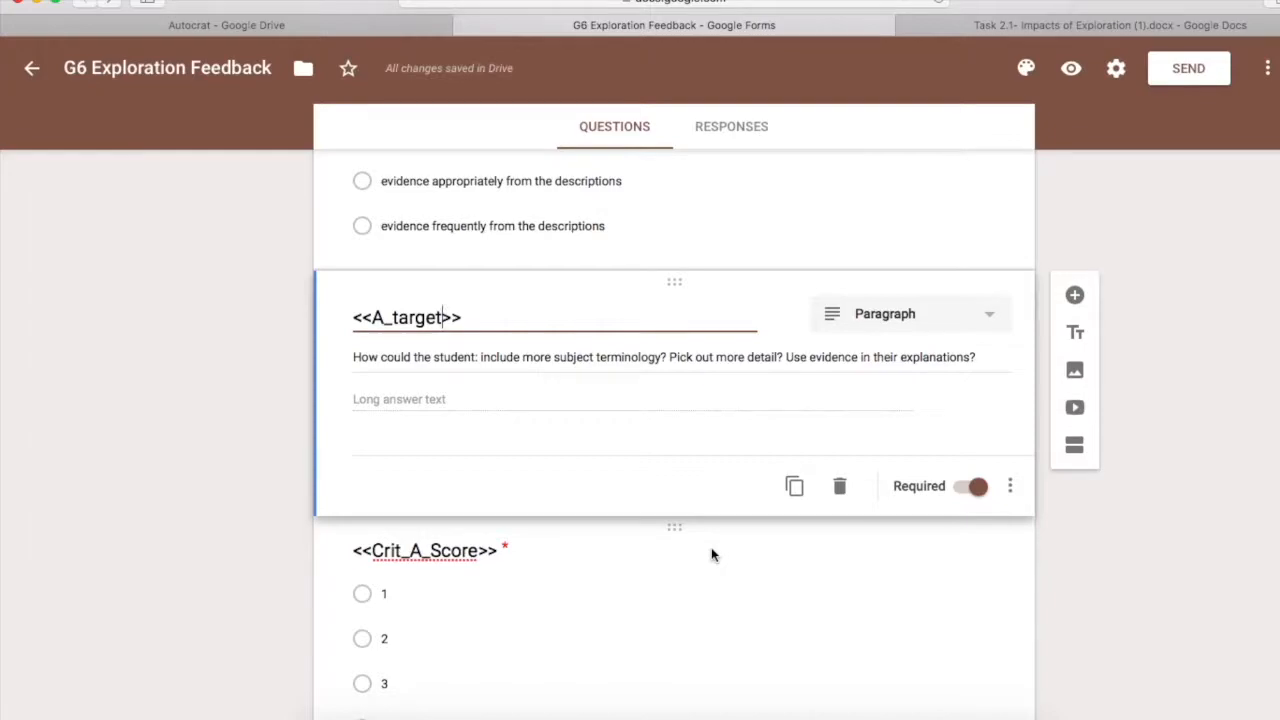
scroll(711, 547, "up", 10)
scroll(712, 549, "up", 3)
scroll(712, 549, "down", 14)
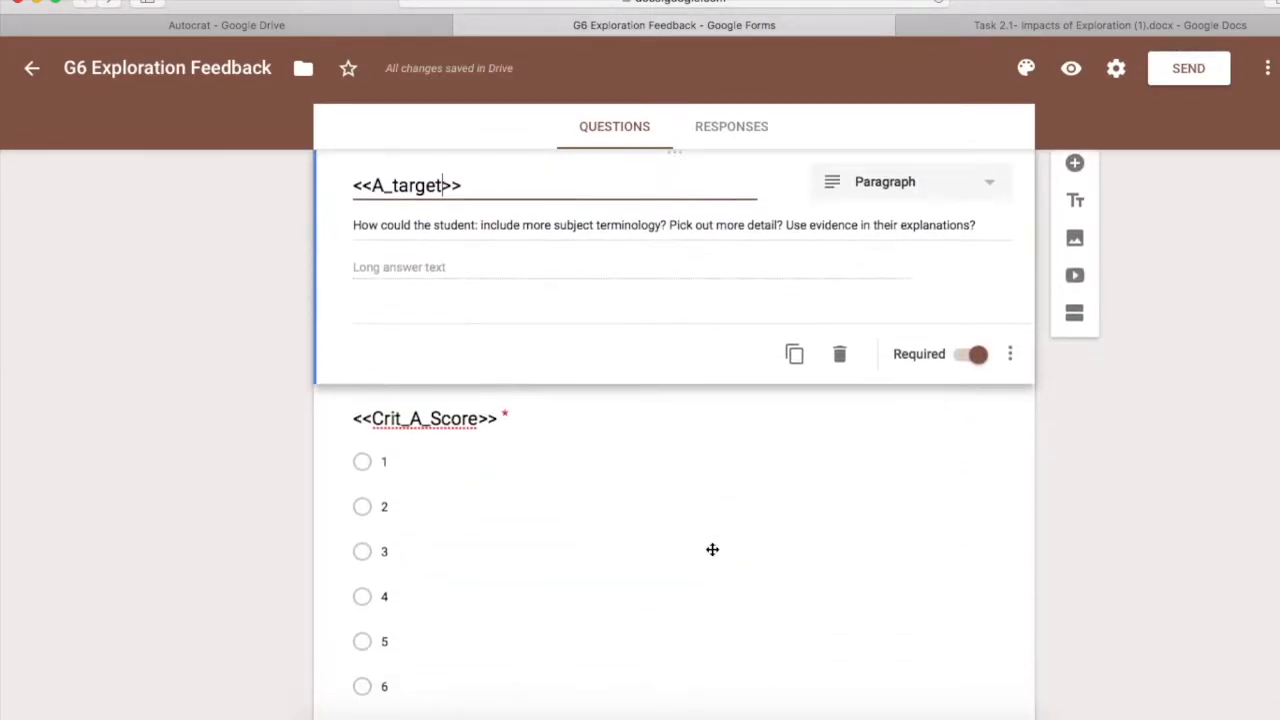
scroll(712, 549, "down", 1)
scroll(712, 549, "down", 2)
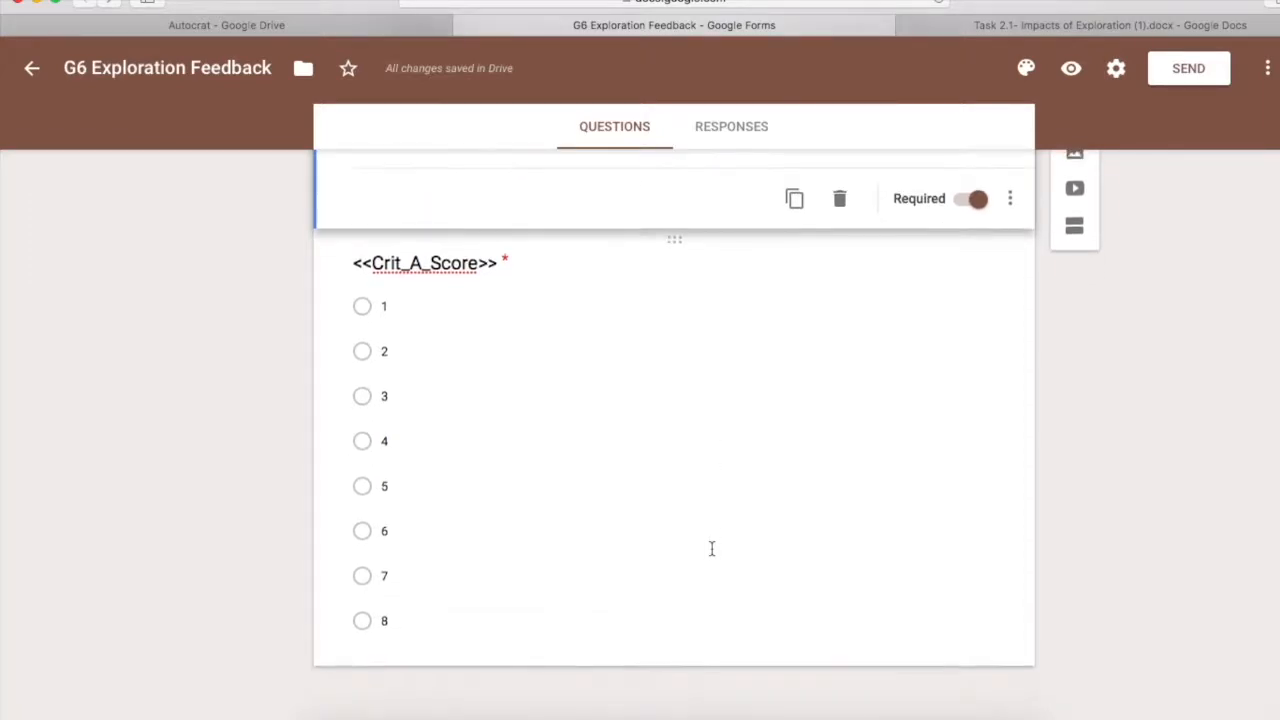
scroll(712, 549, "up", 7)
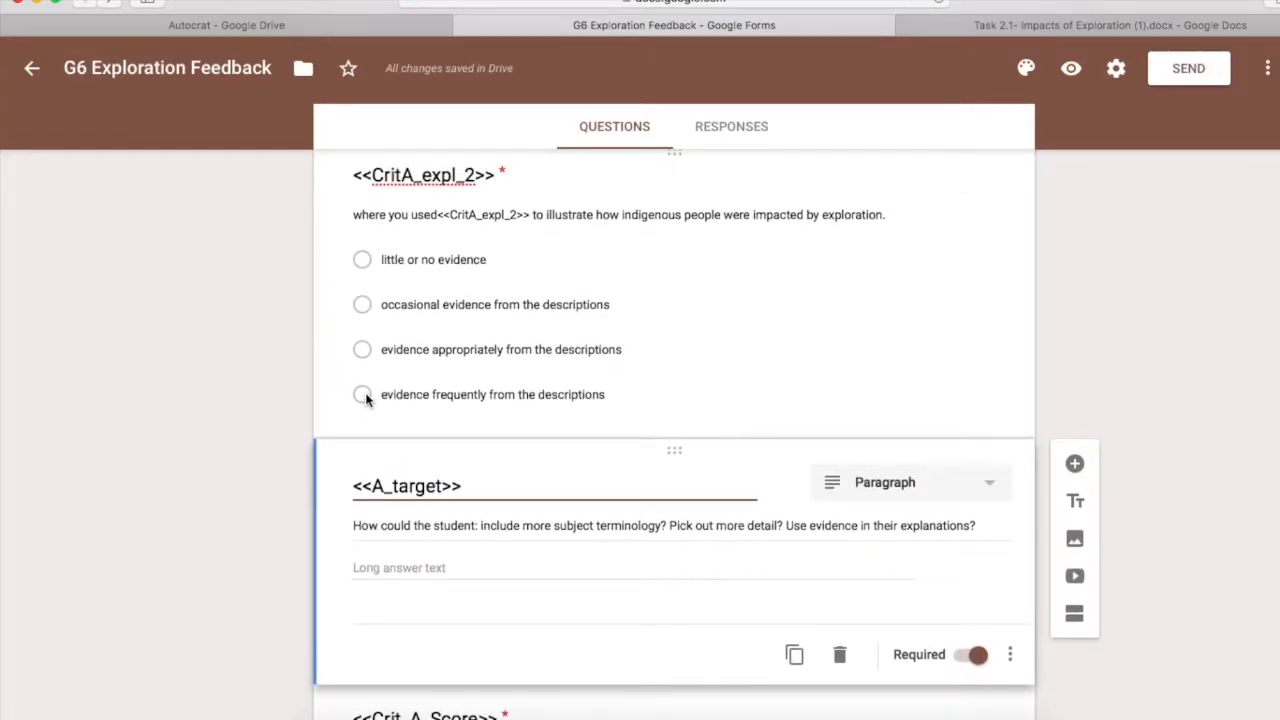
scroll(823, 523, "down", 5)
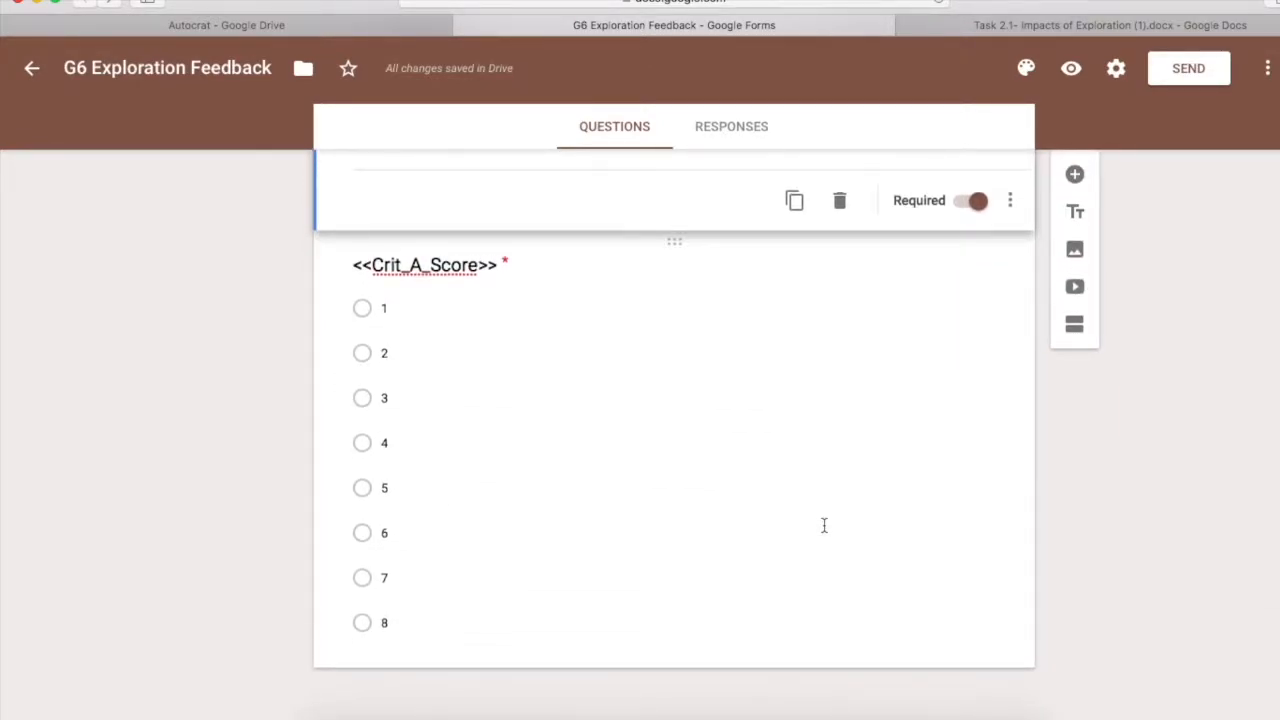
Open the respondent preview of the G6 Exploration Feedback form
left_click(1072, 70)
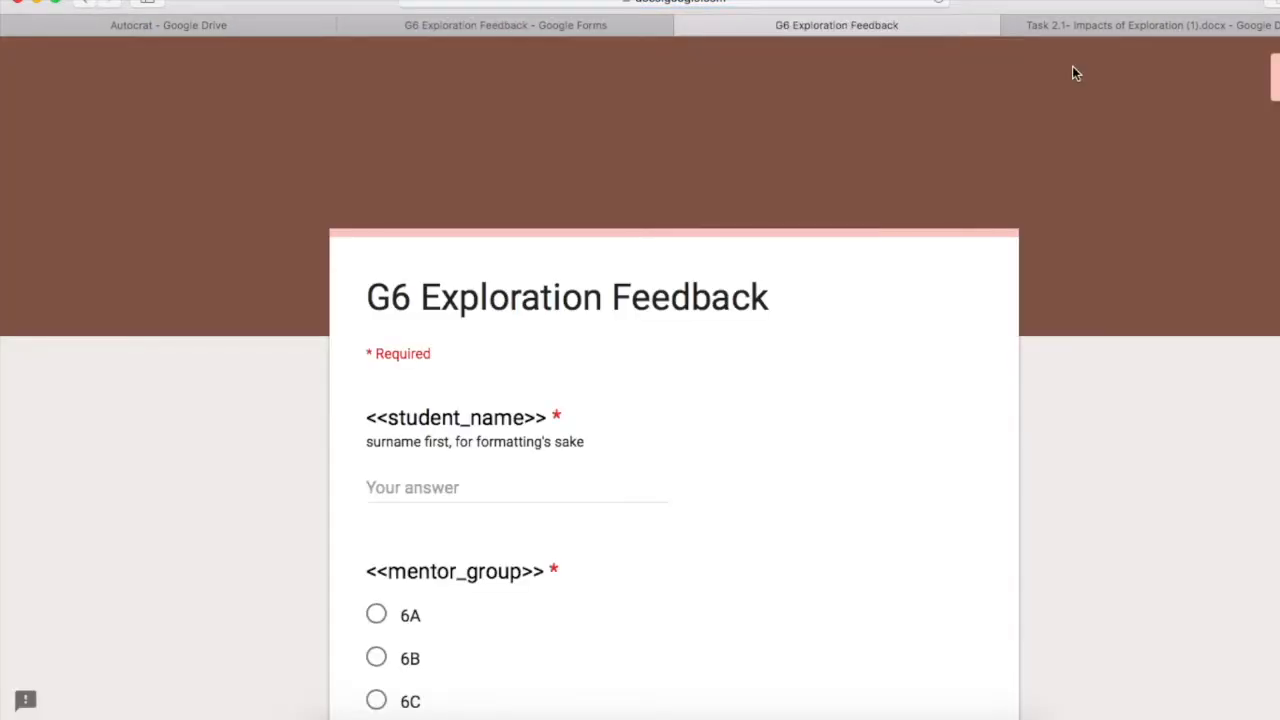
scroll(913, 362, "down", 1)
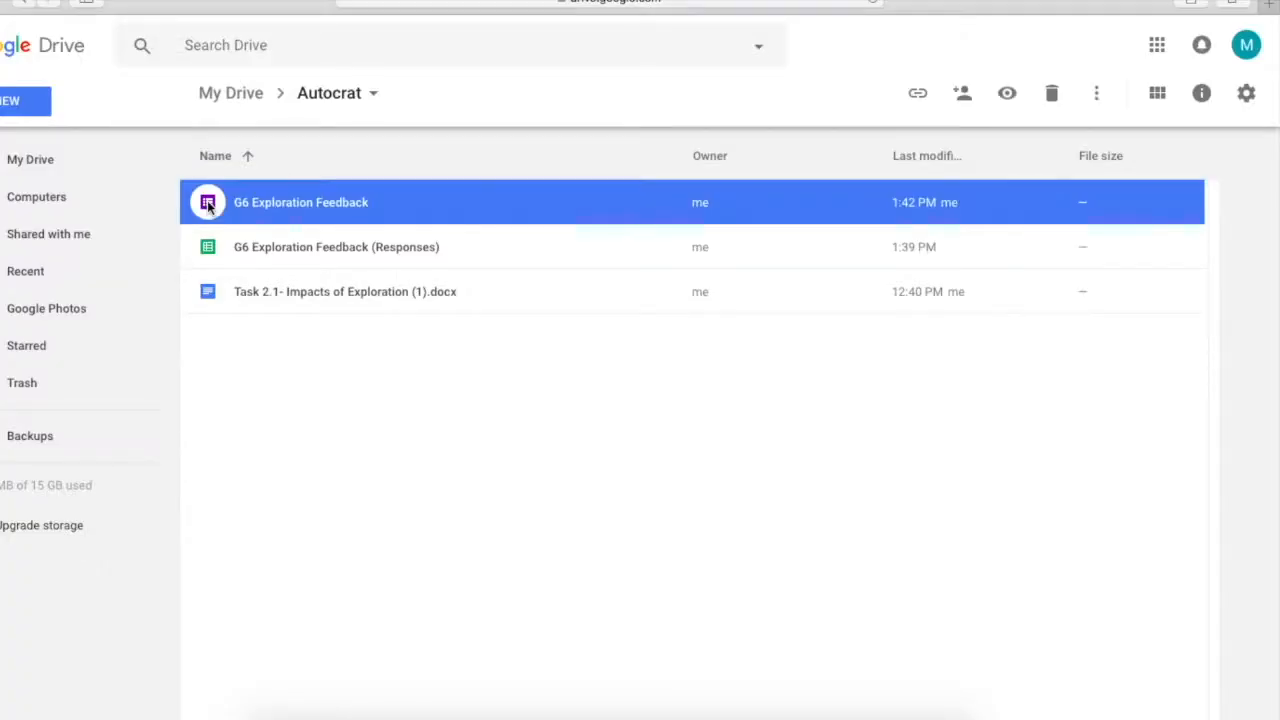
Open the G6 Exploration Feedback form and scroll down through all questions to <<Crit_D_Score>>
double_click(207, 203)
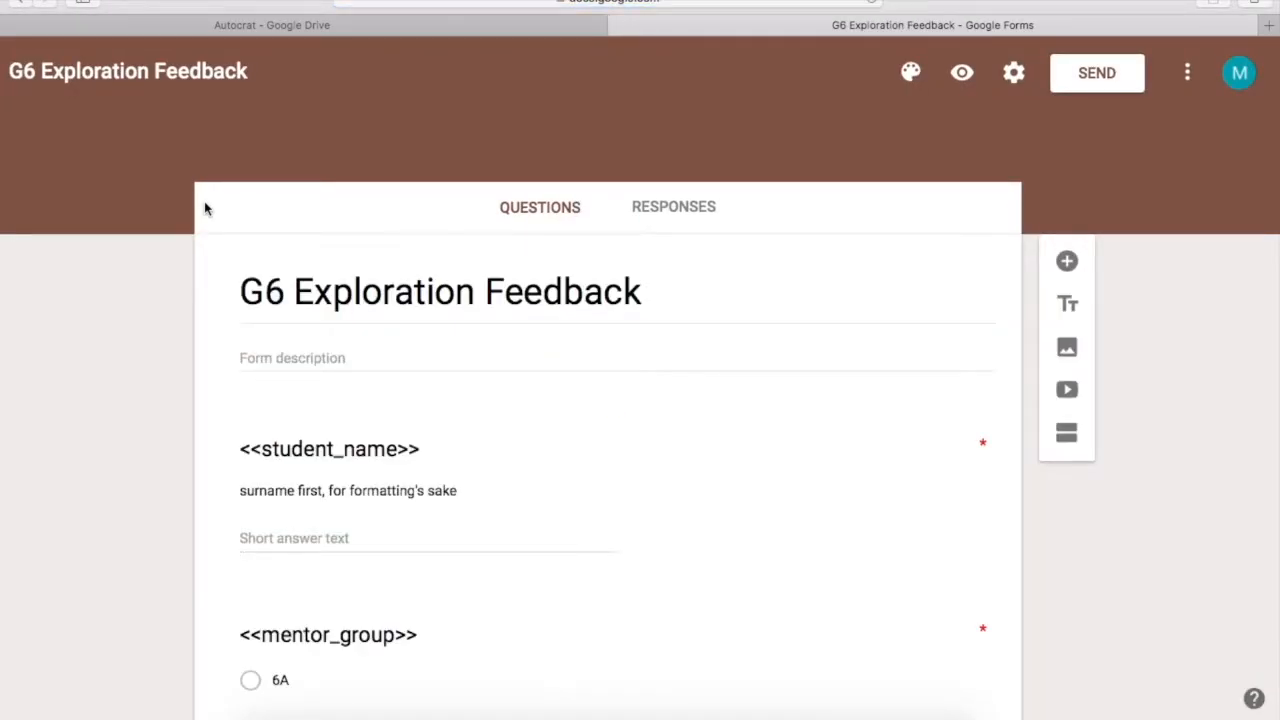
scroll(123, 370, "down", 7)
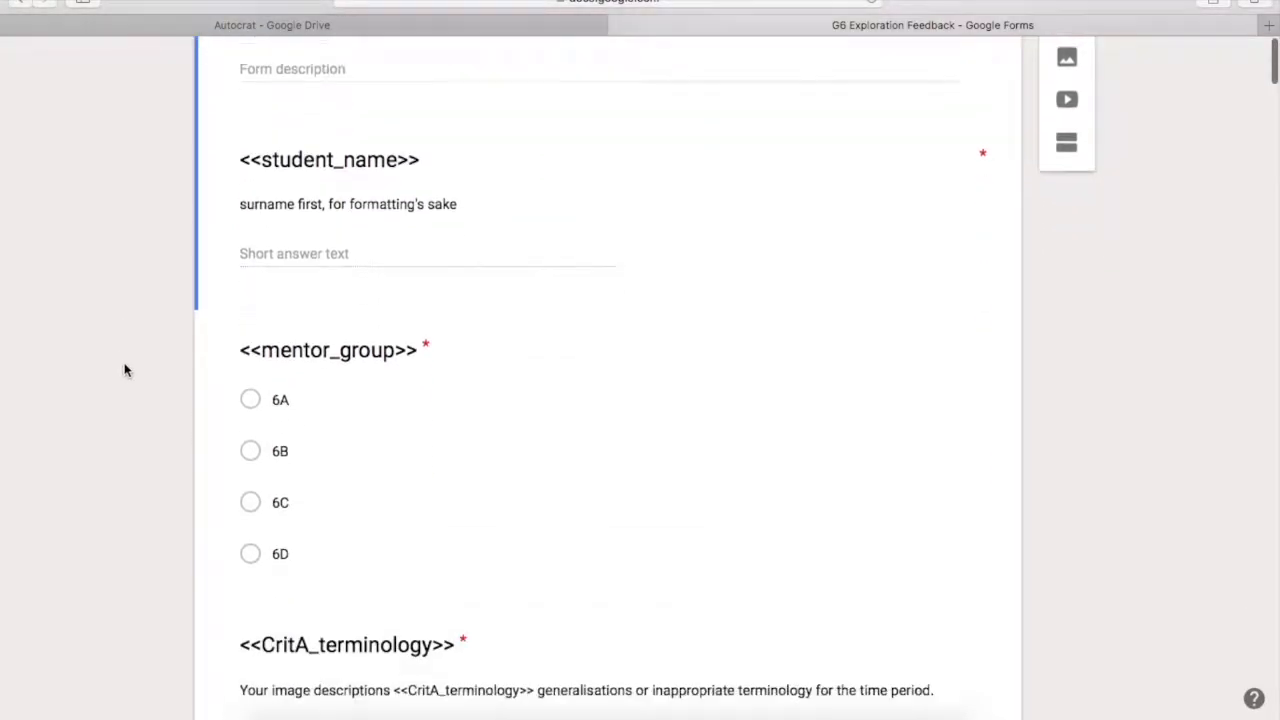
scroll(124, 370, "down", 20)
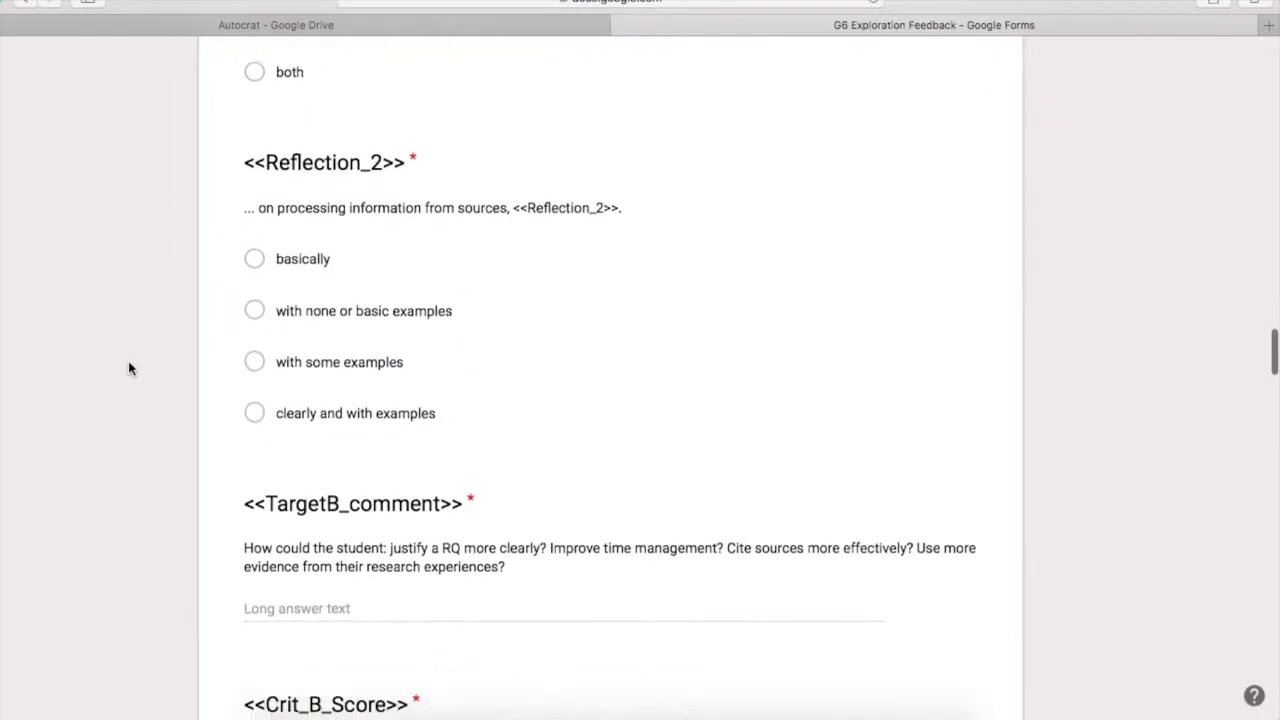
scroll(128, 369, "down", 20)
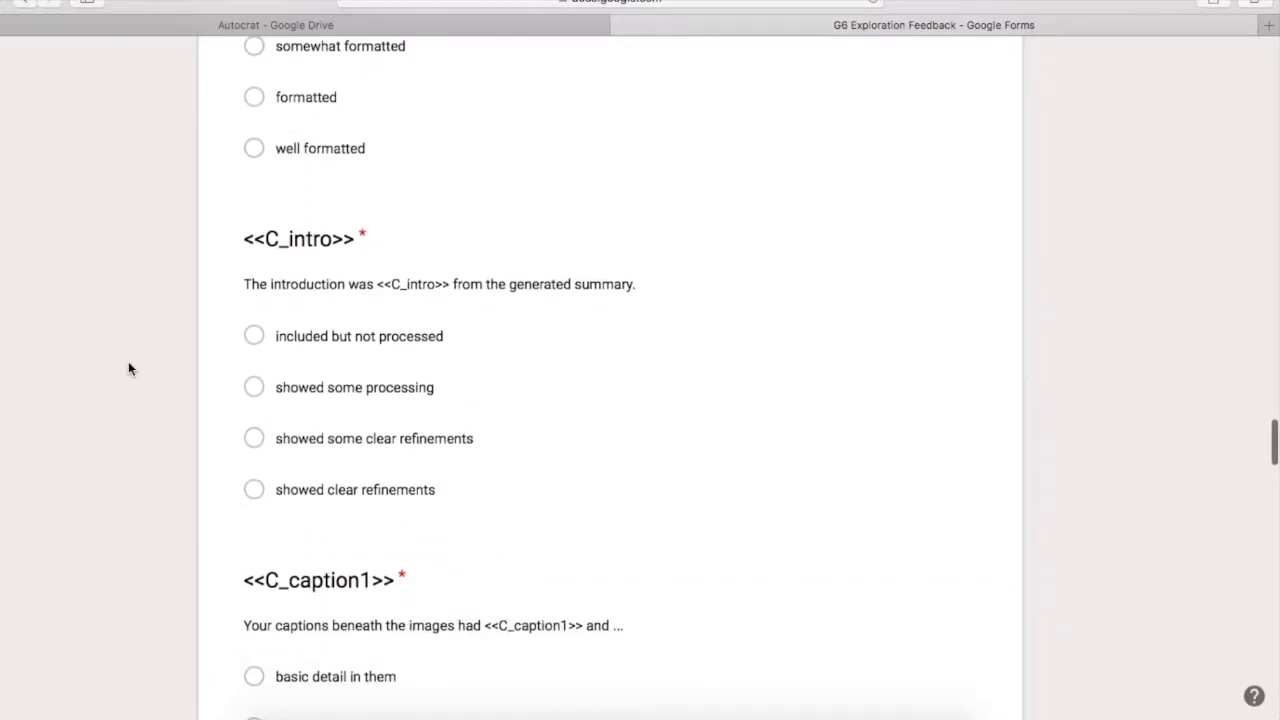
scroll(128, 369, "down", 16)
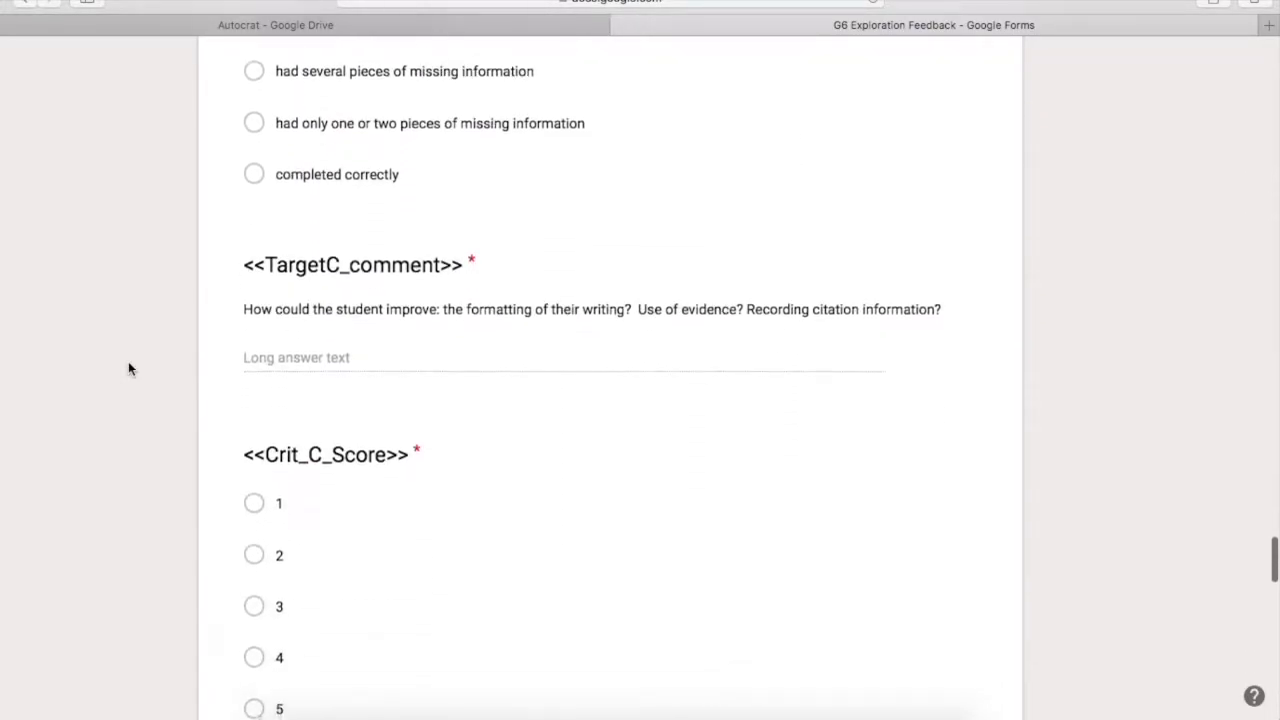
scroll(128, 369, "down", 15)
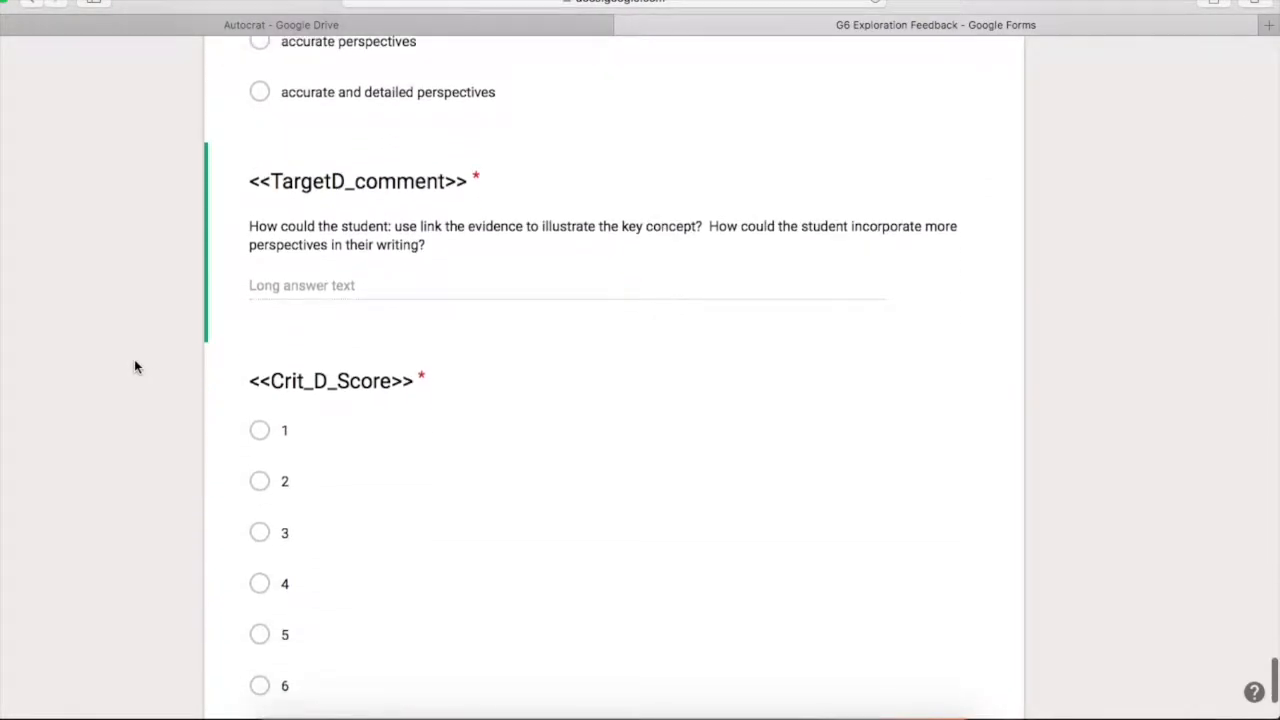
scroll(134, 367, "down", 1)
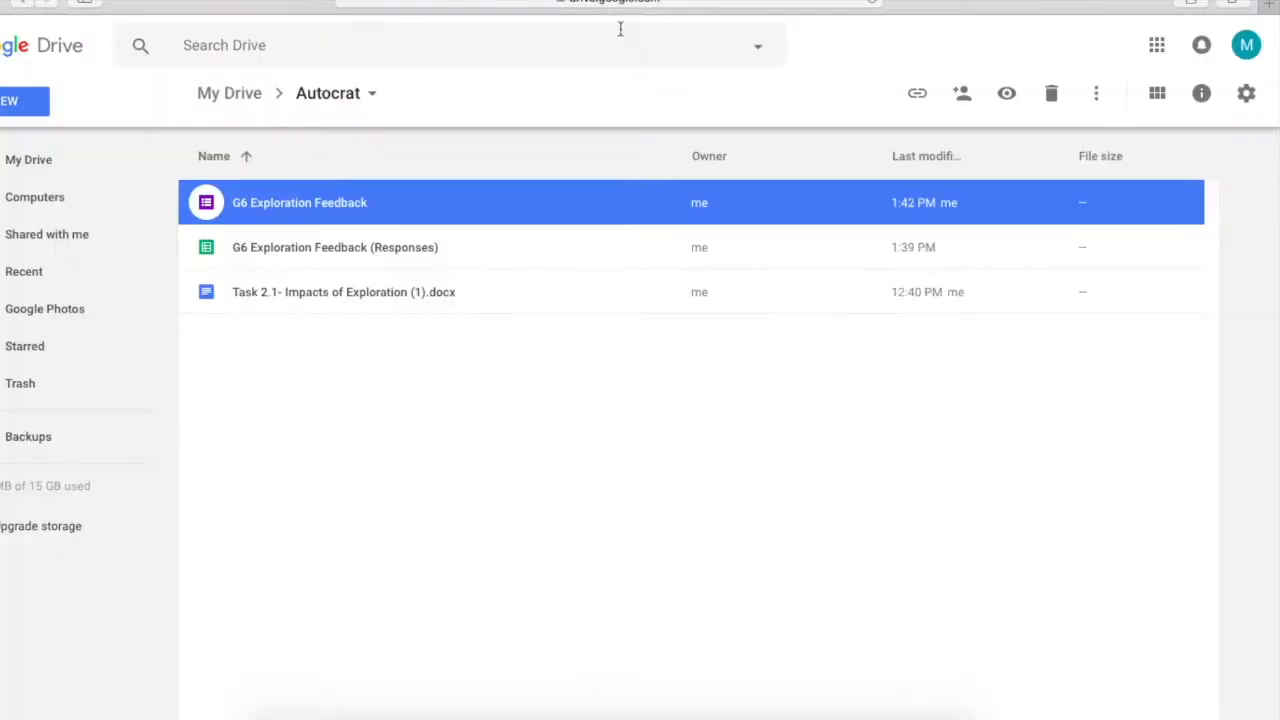
Create a new Google Doc in the Autocrat folder and title it 'G6 Explorer Template'
left_click(436, 346)
left_click(20, 103)
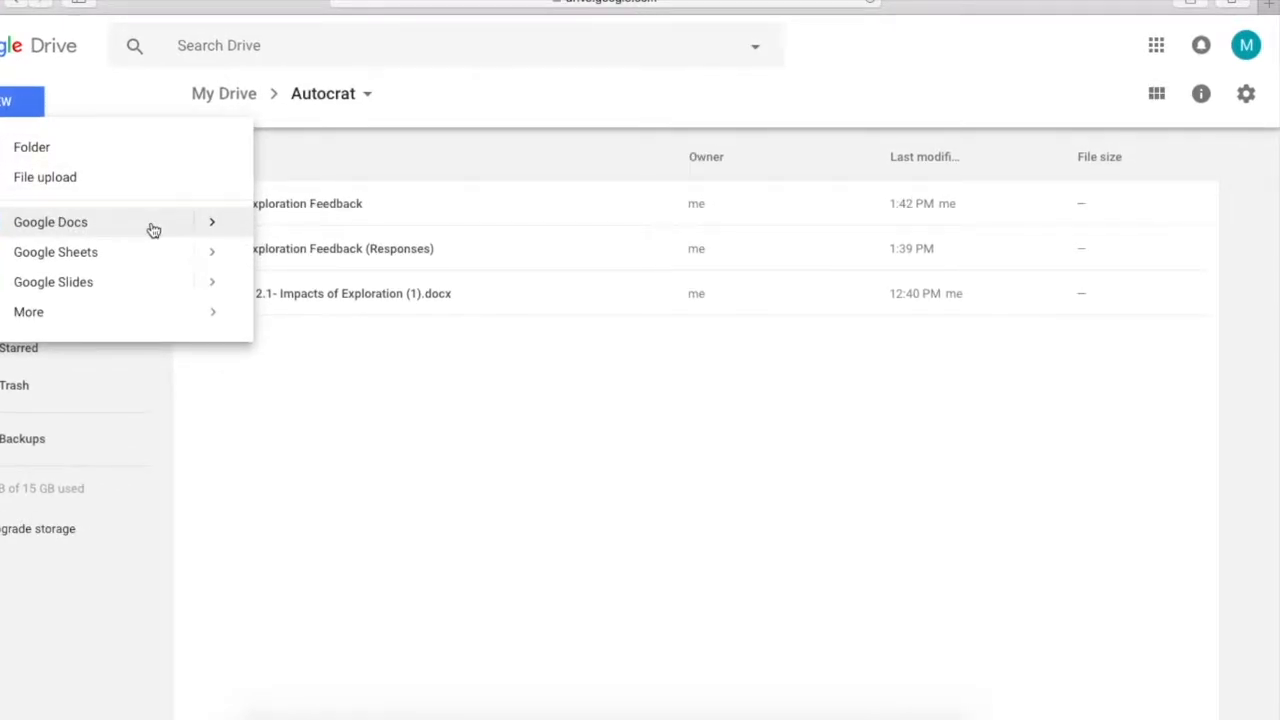
left_click(153, 230)
left_click(90, 57)
type("G6")
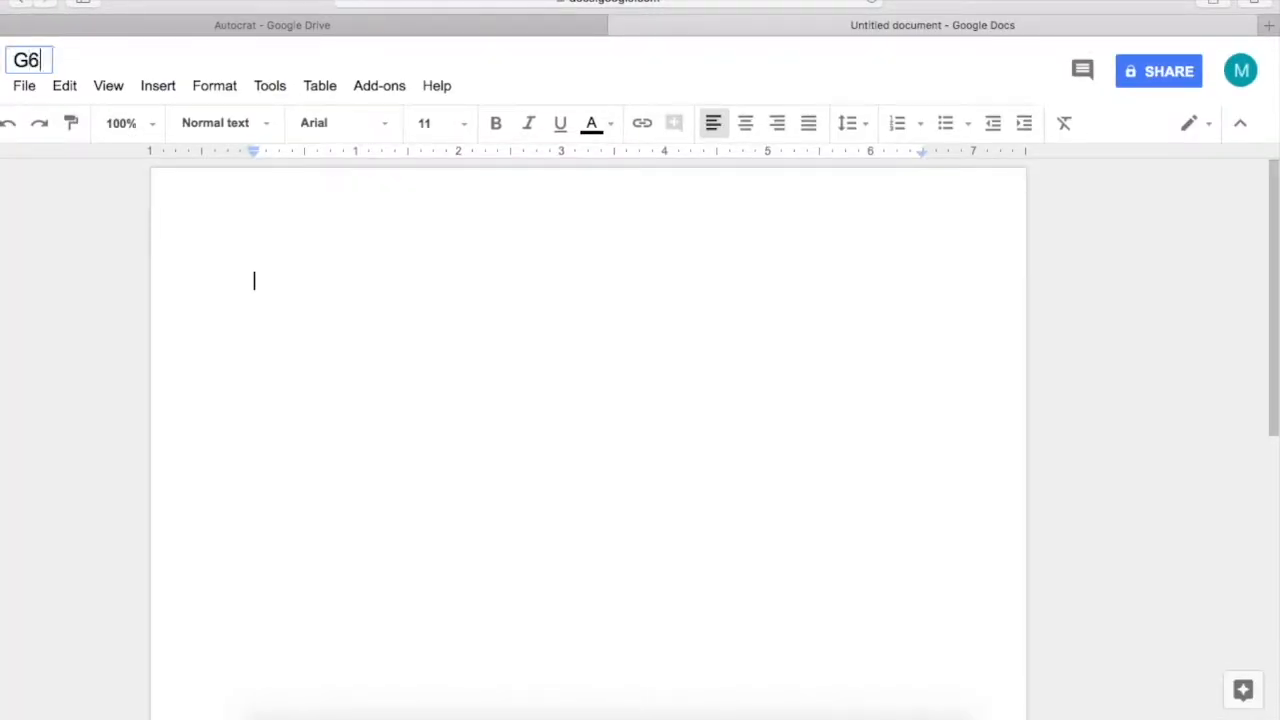
type(" Explor")
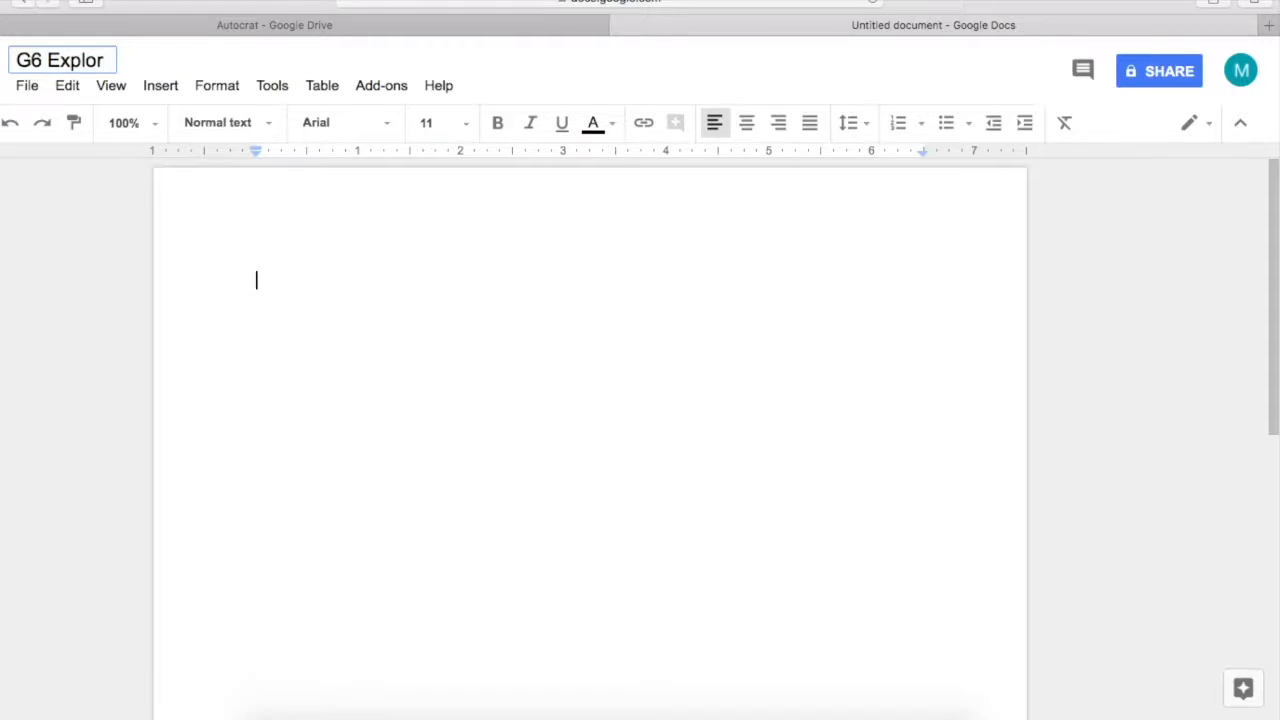
type("er Templat")
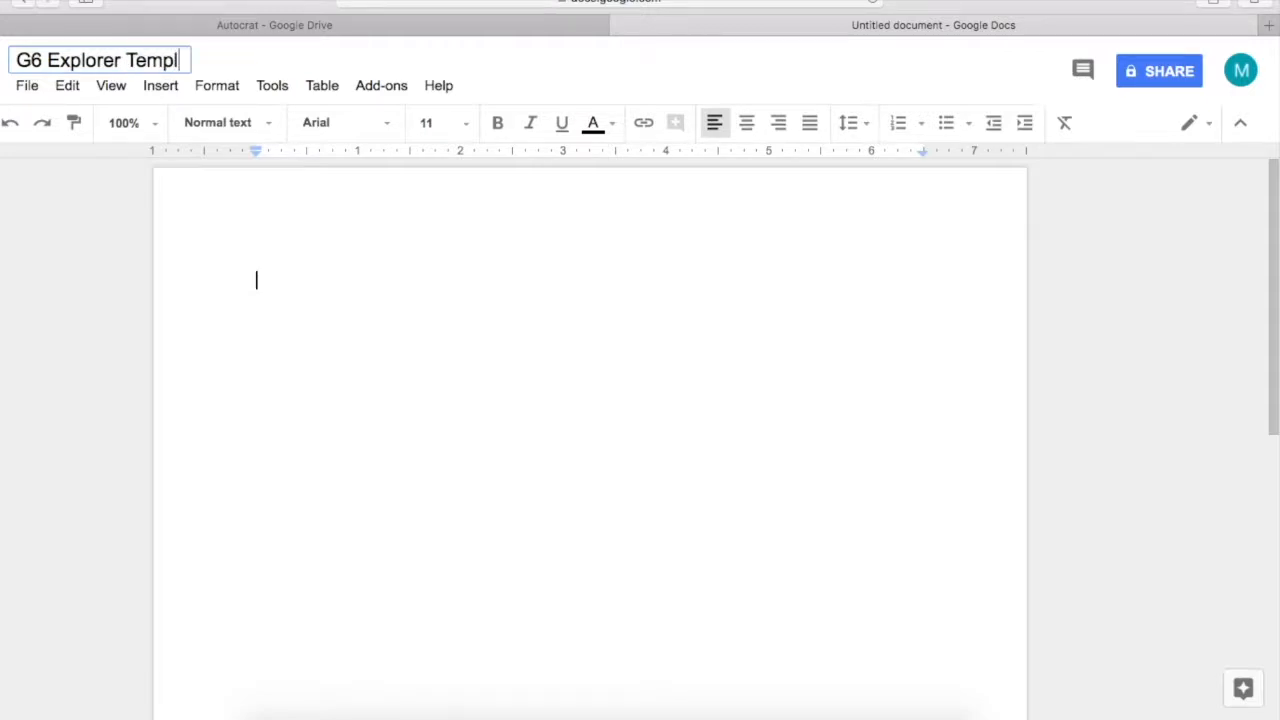
type("e")
left_click(266, 254)
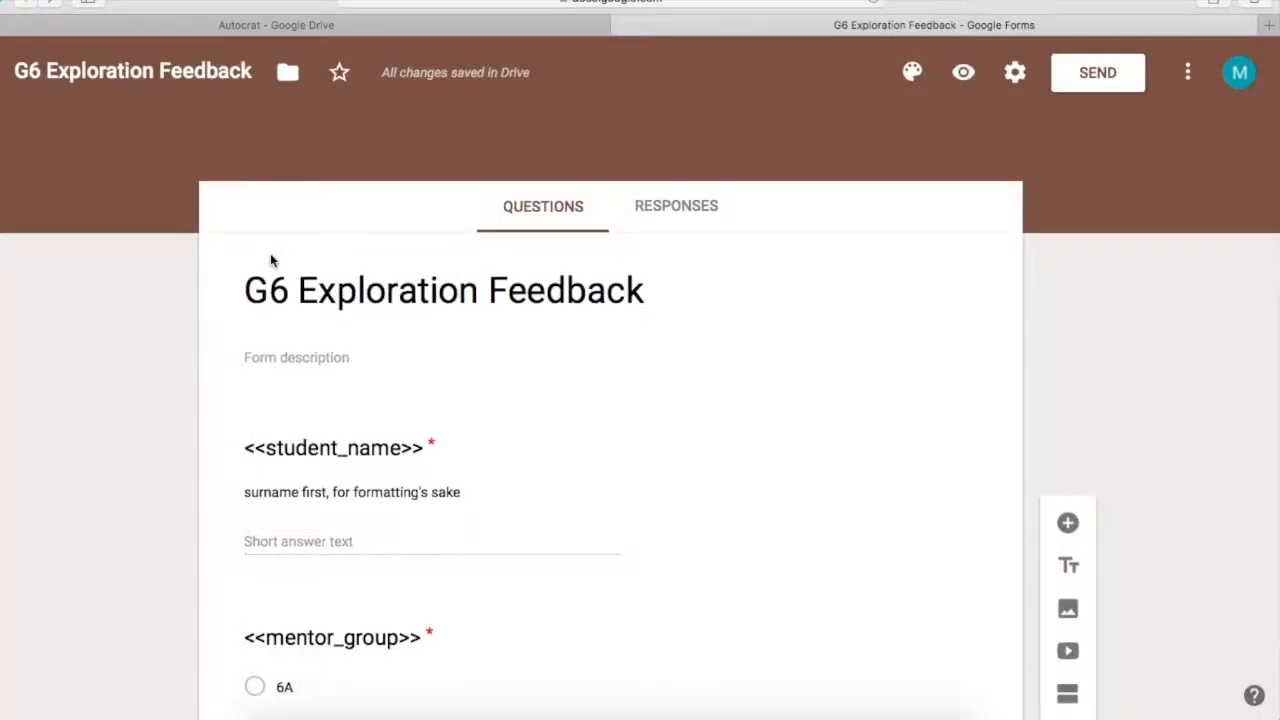
Put the <<student_name>> and <<mentor_group>> tags together on the document's first line
scroll(271, 257, "down", 1)
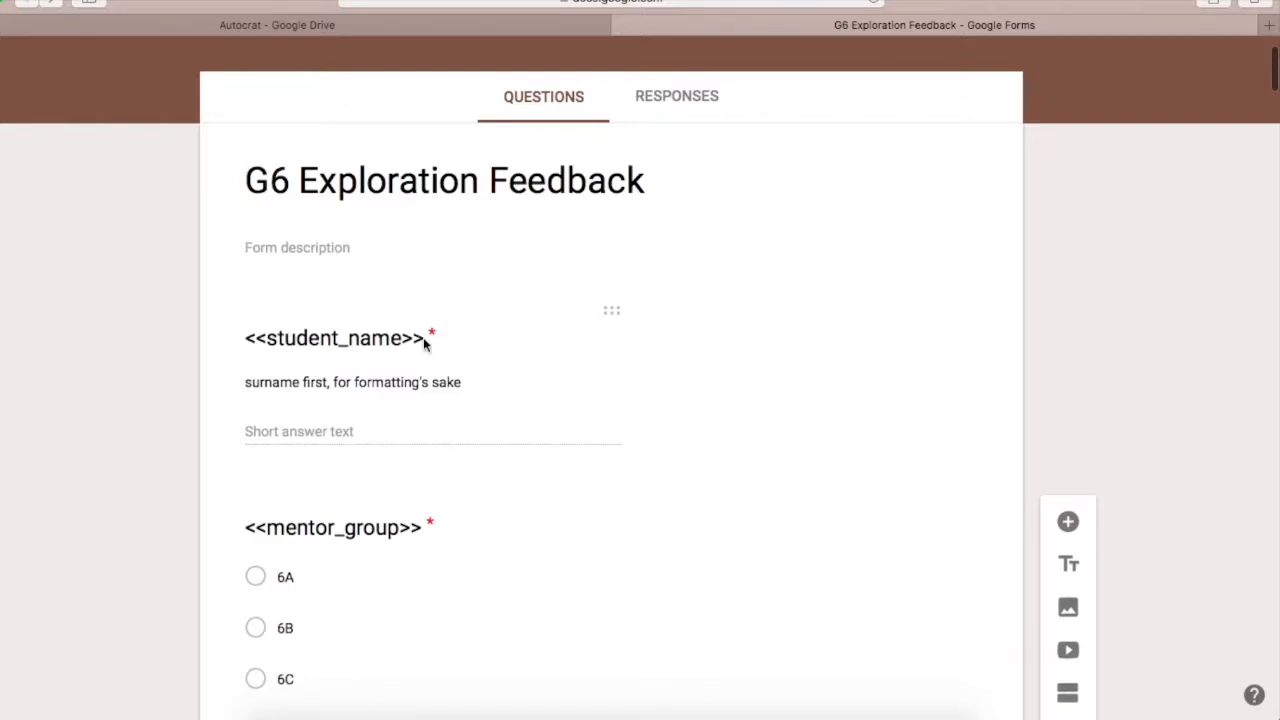
left_click(360, 343)
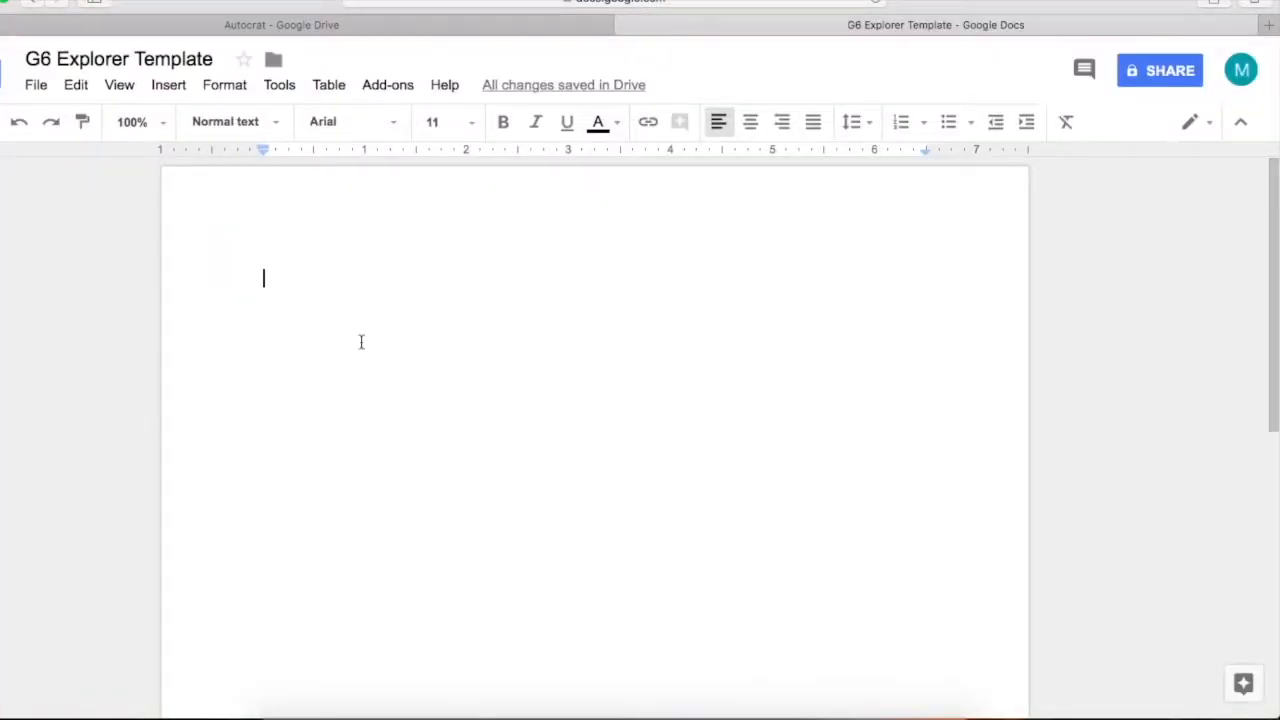
type("<<student_name>>")
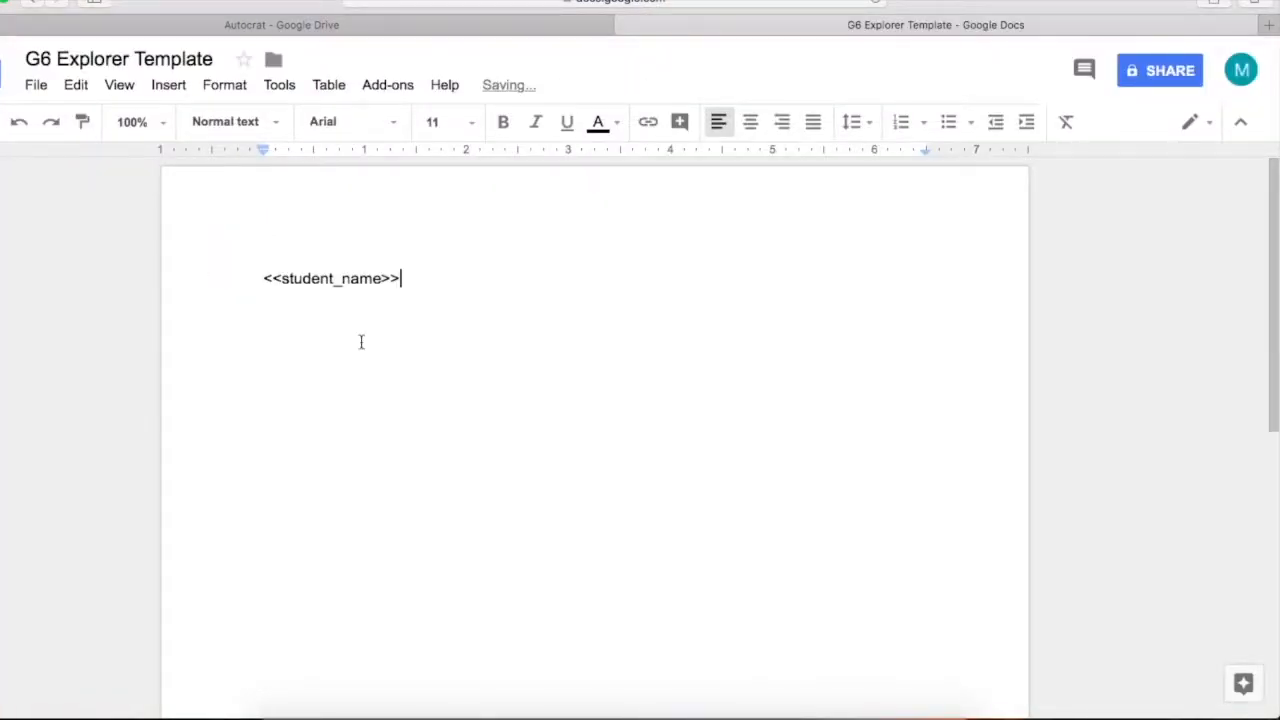
key("Return")
key("Return")
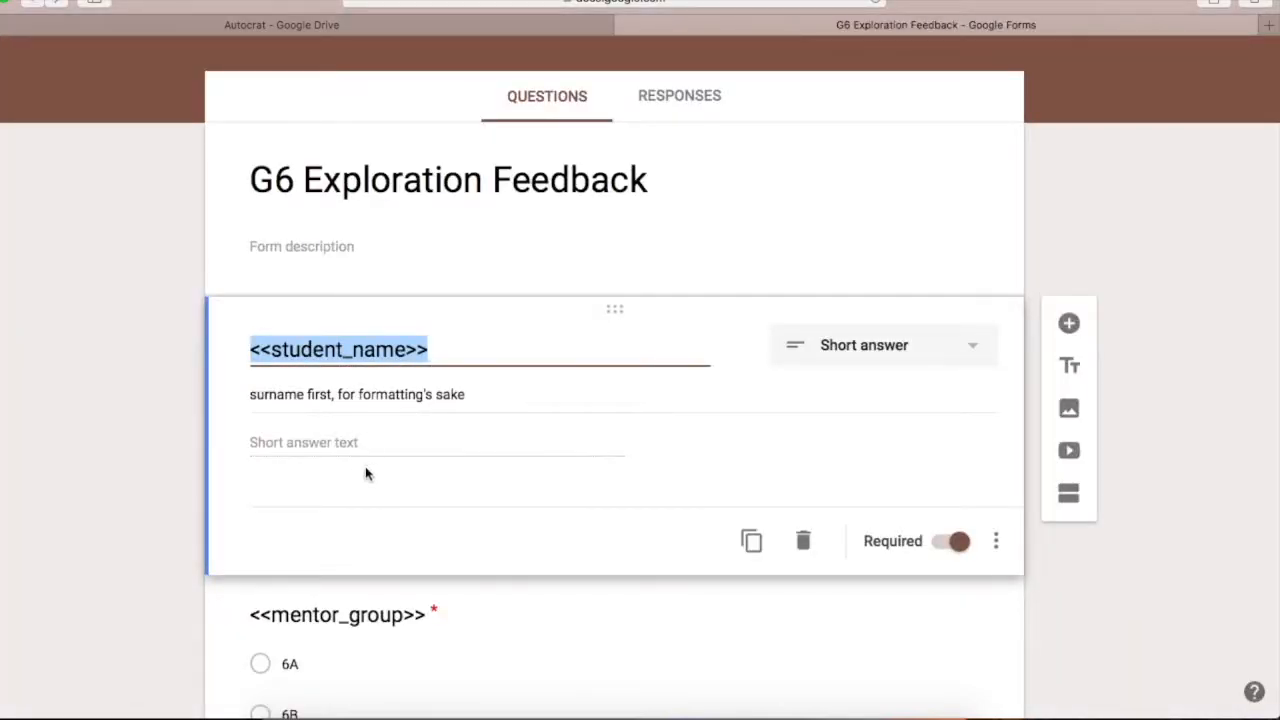
scroll(366, 471, "down", 2)
left_click(360, 488)
key("super+c")
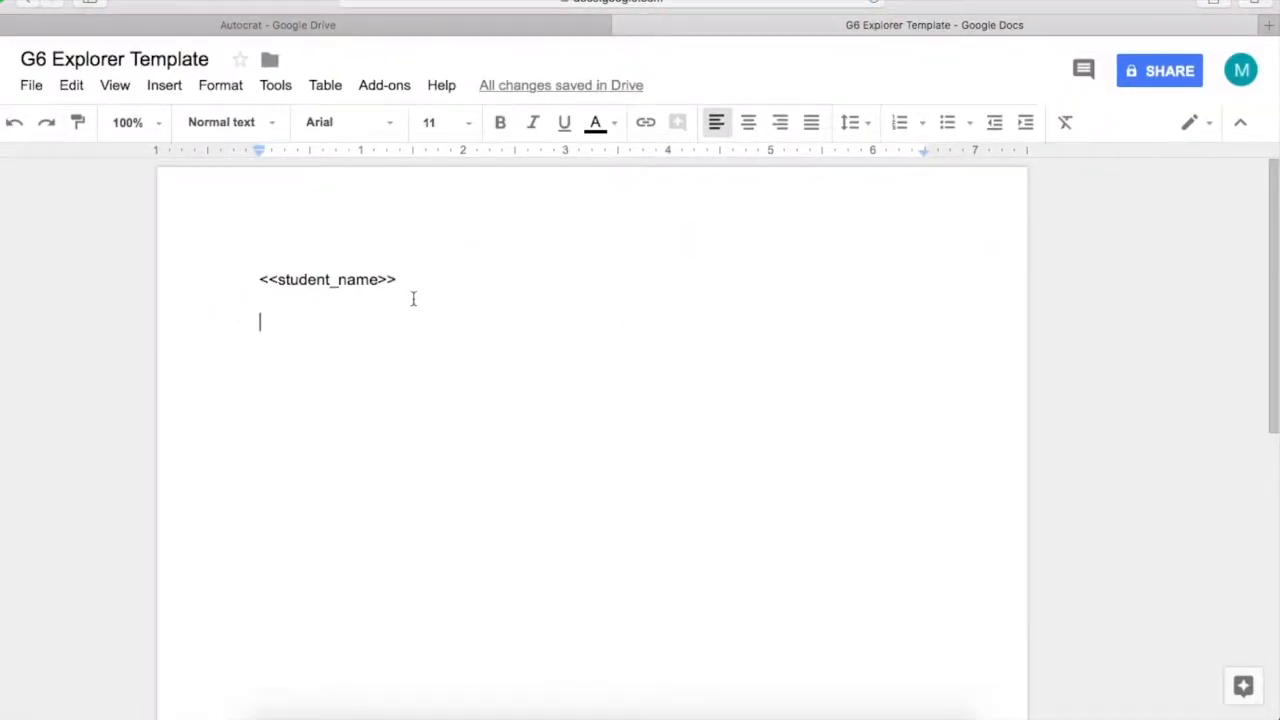
left_click(414, 279)
key("super+v")
key("Return")
key("Return")
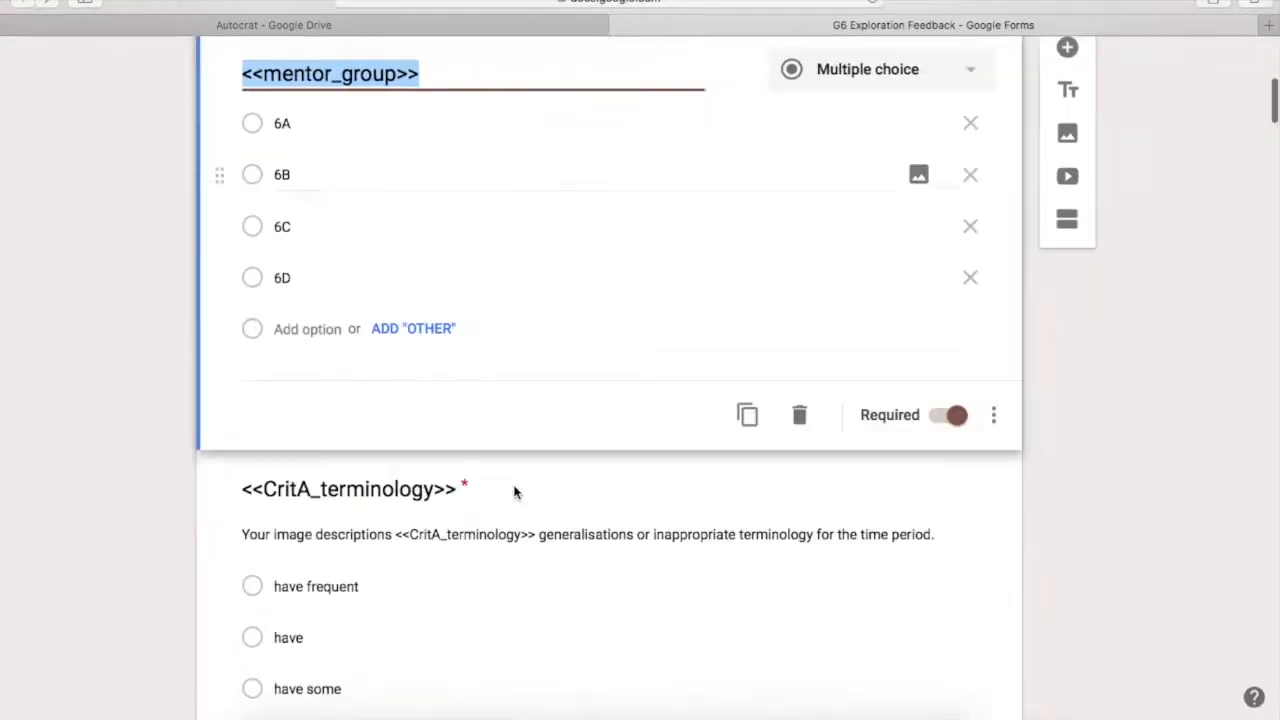
Add the <<Crit_A_Score>>, <<Crit_B_Score>>, <<Crit_C_Score>> and <<Crit_D_Score>> tags on separate lines
scroll(512, 490, "down", 1)
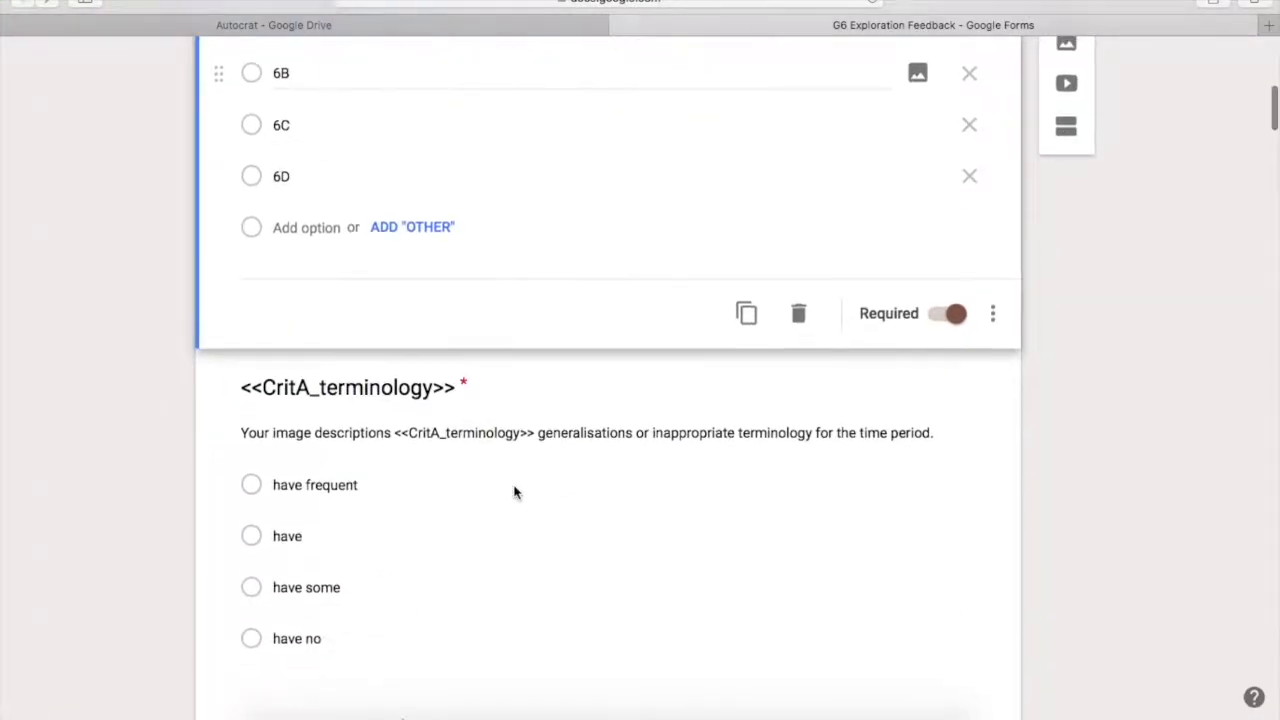
scroll(507, 490, "down", 2)
scroll(507, 490, "down", 12)
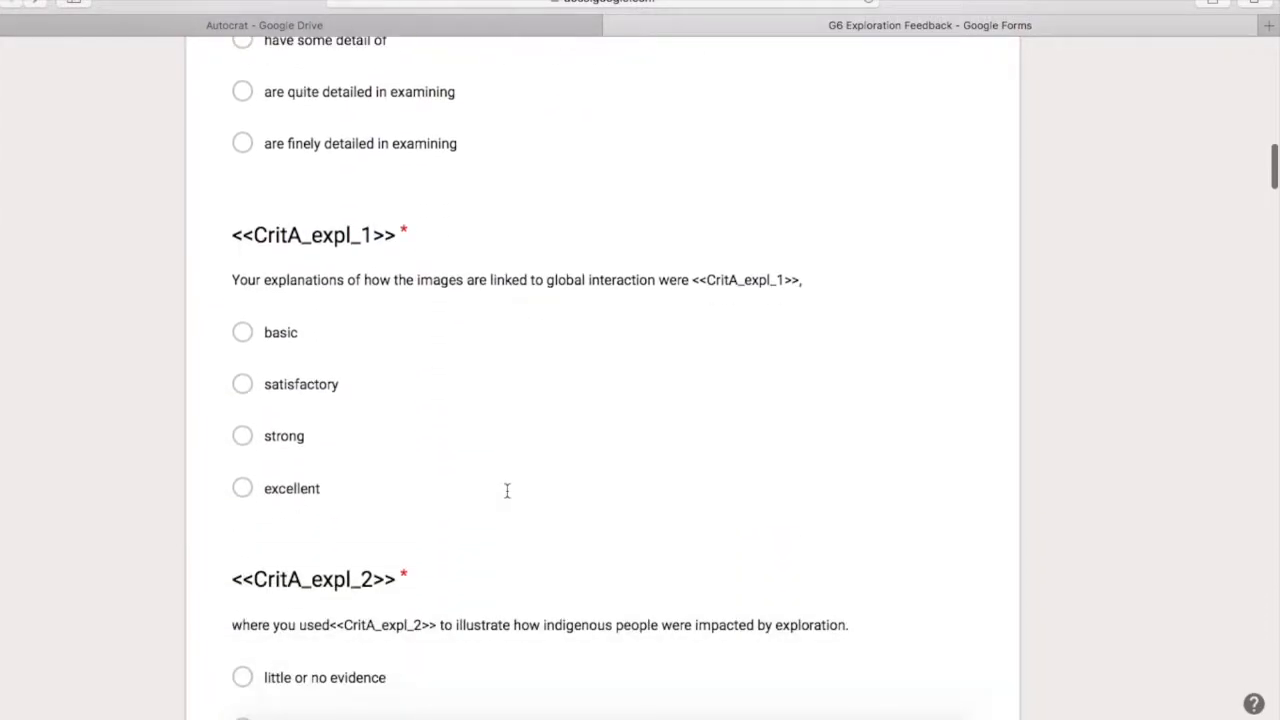
scroll(507, 490, "down", 2)
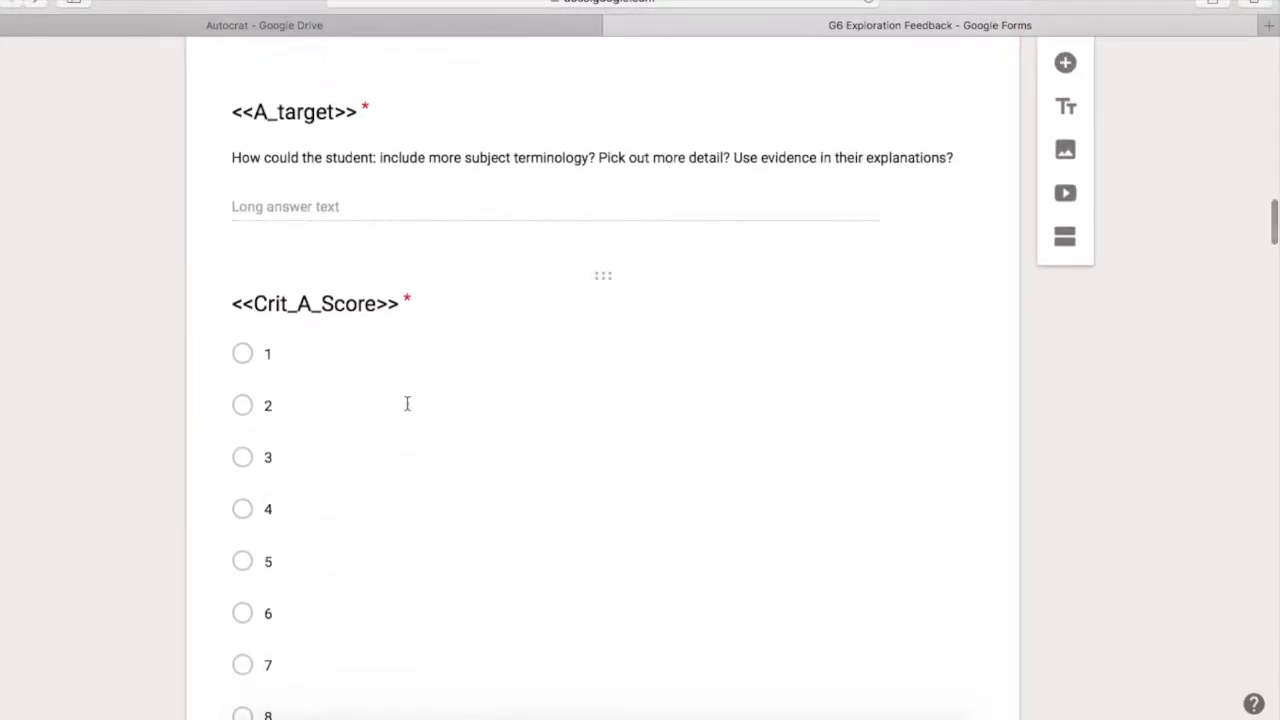
left_click(335, 300)
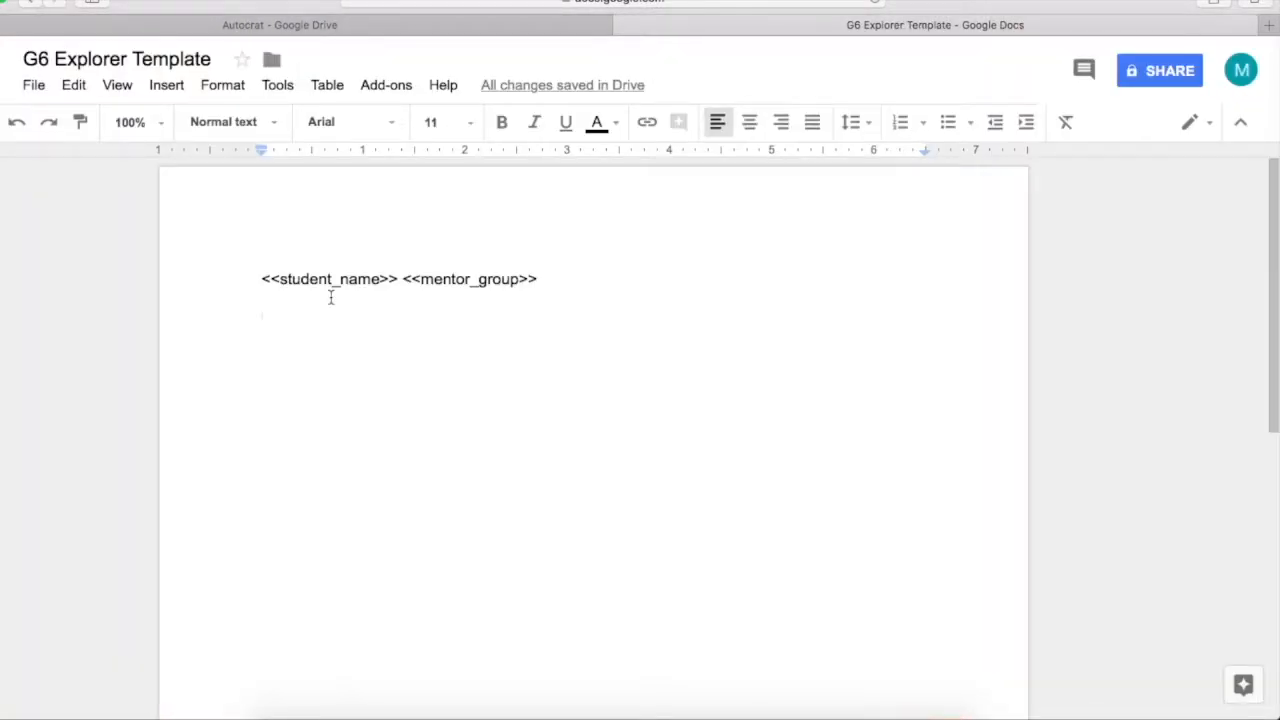
type("<<Crit_A_Score>>")
key("Return")
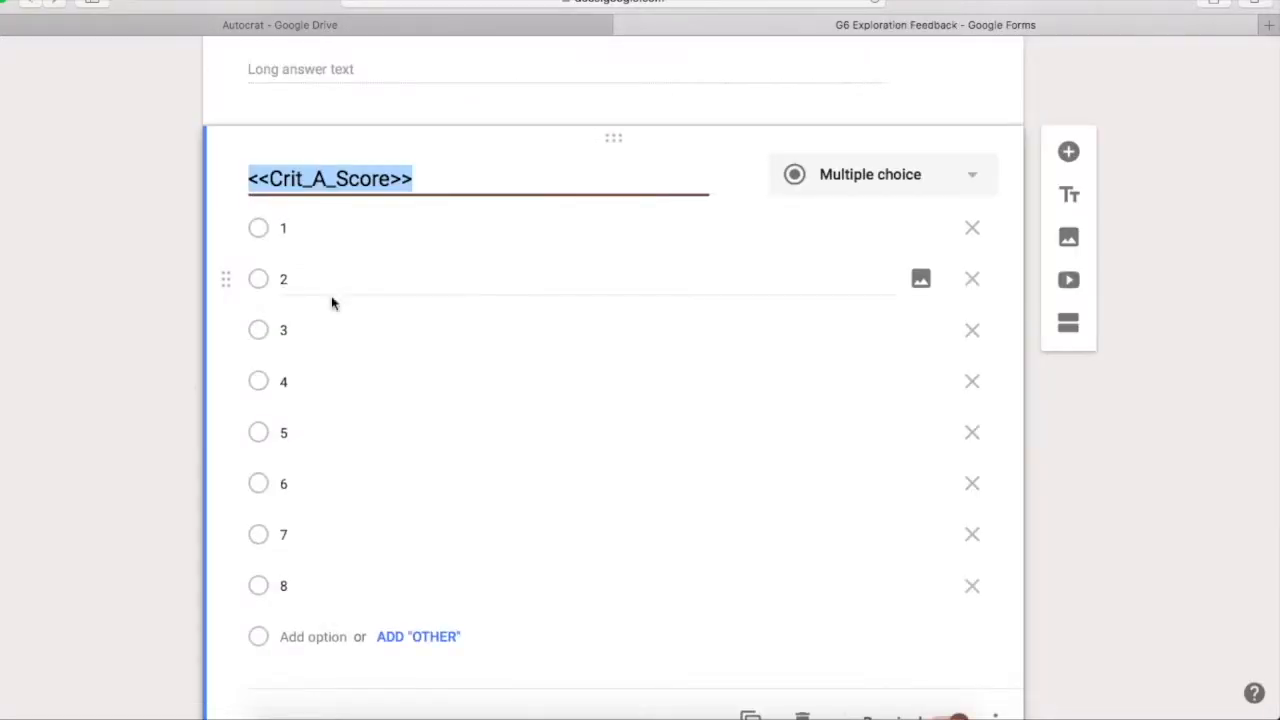
scroll(391, 463, "down", 15)
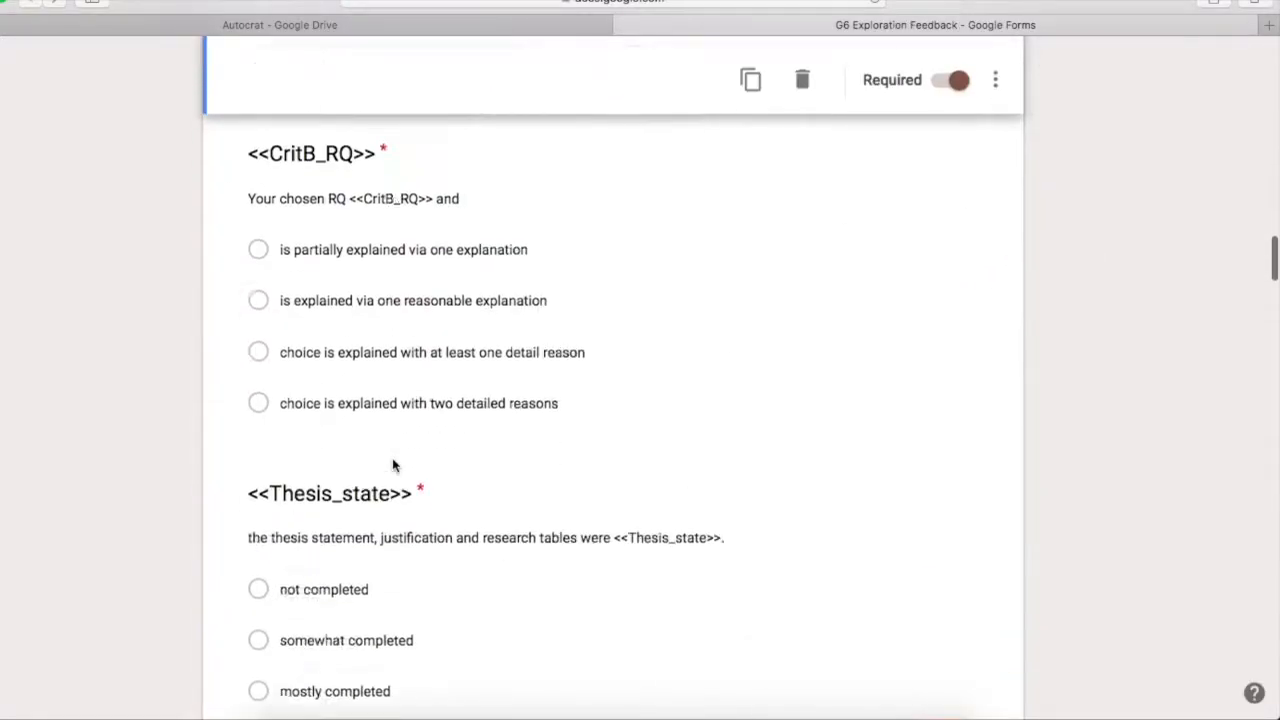
scroll(392, 465, "down", 10)
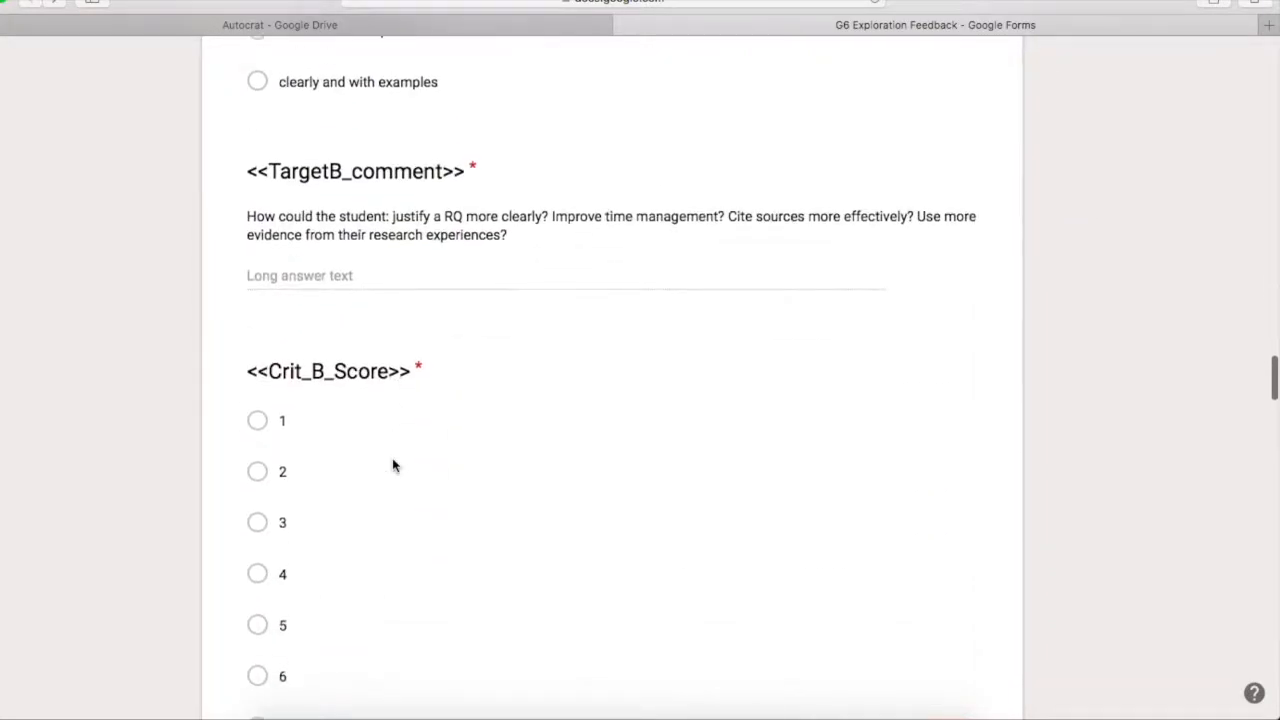
left_click(367, 360)
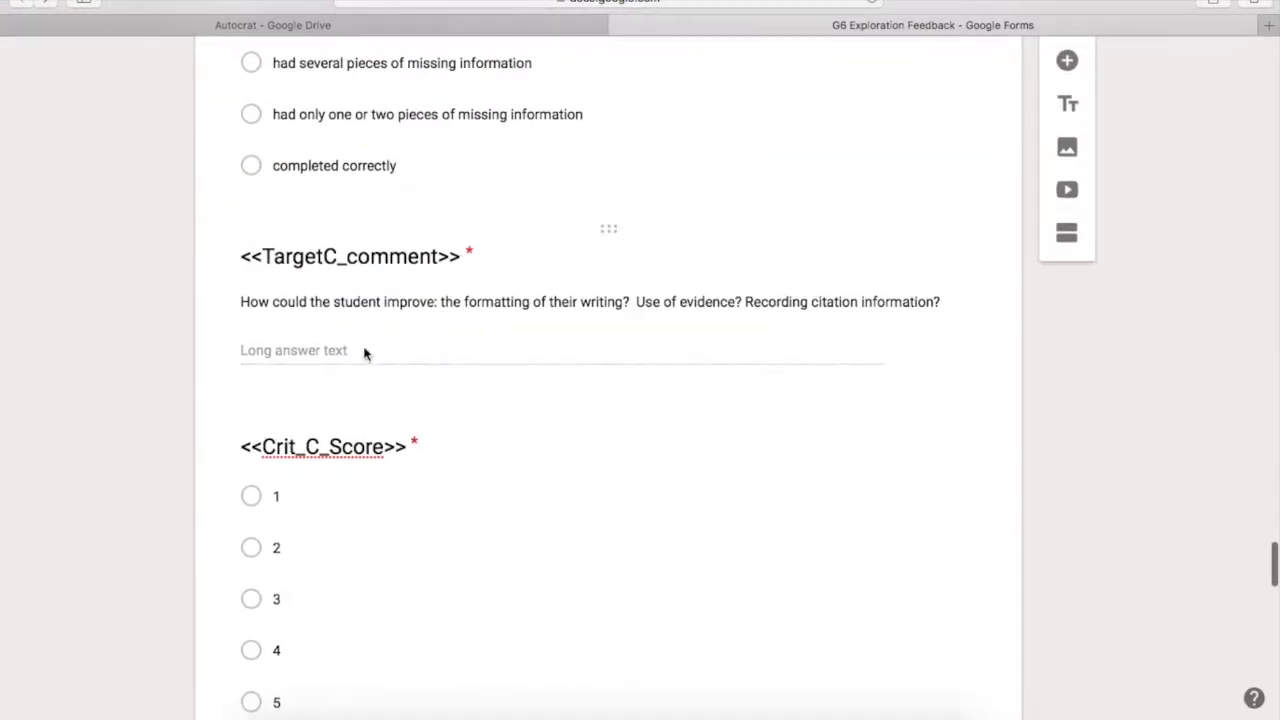
left_click(317, 447)
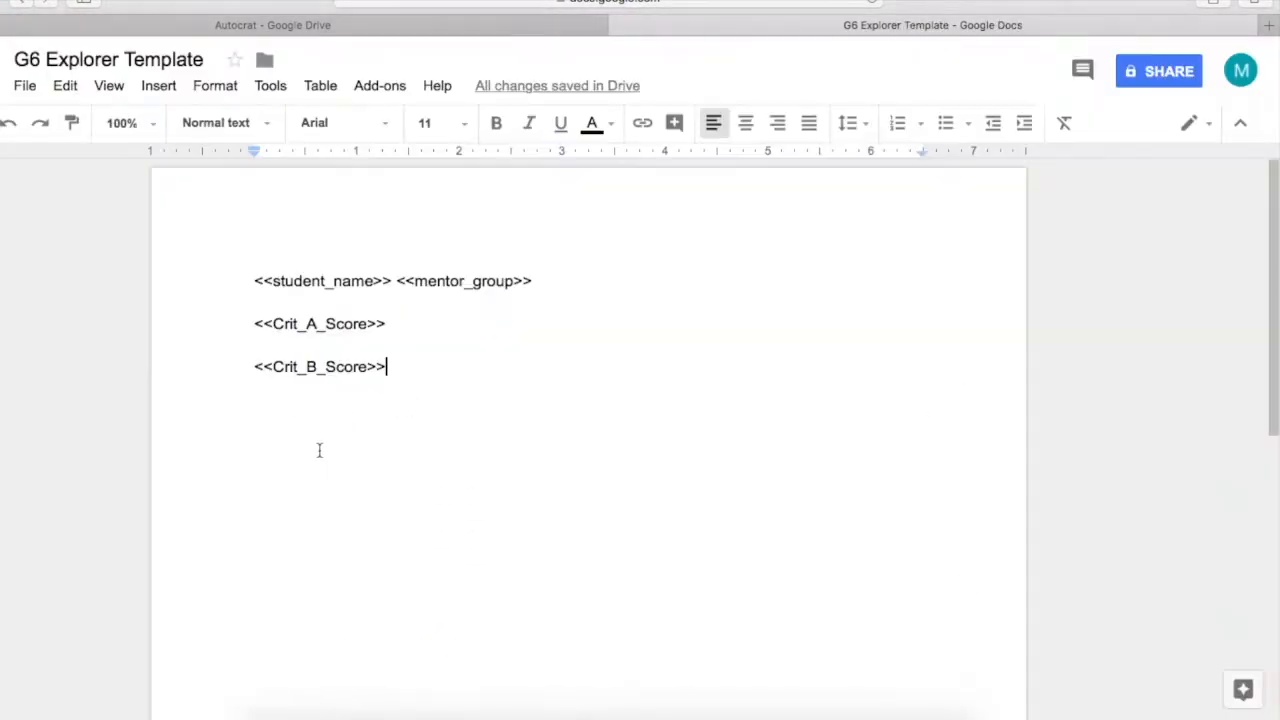
key("Return")
type("<<Crit_C_Score>>")
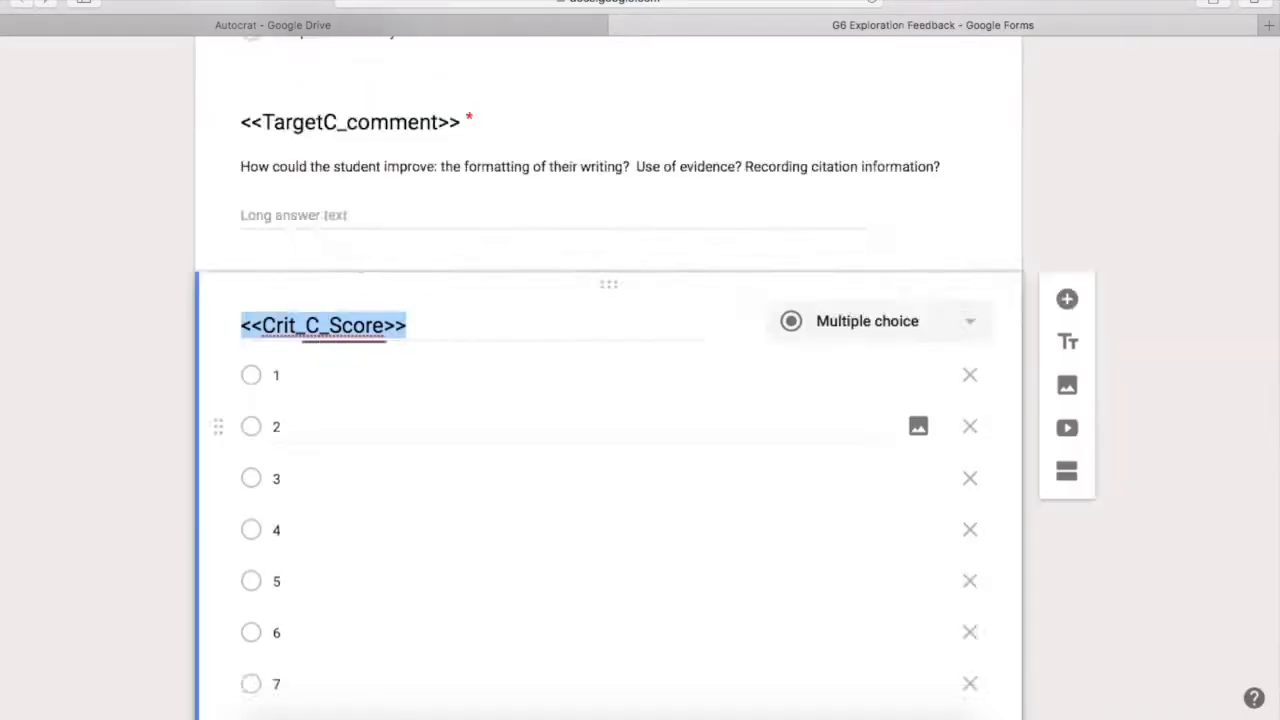
scroll(600, 400, "down", 5)
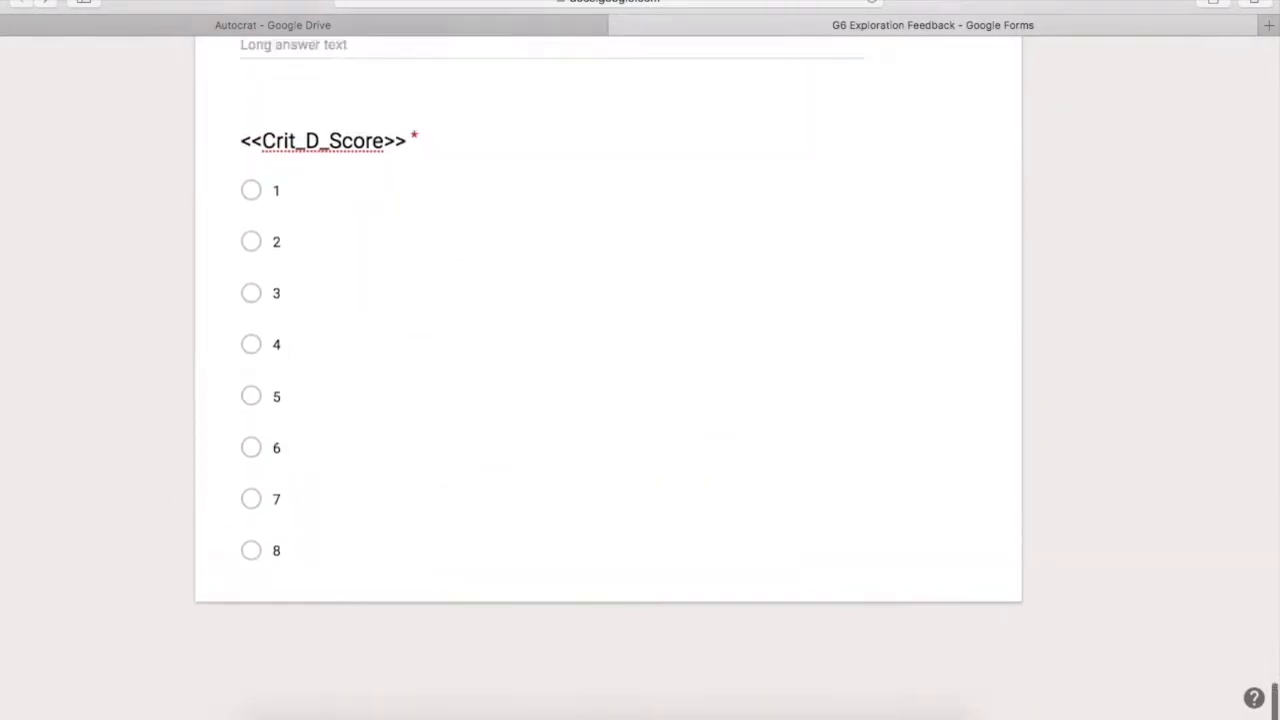
scroll(600, 400, "up", 1)
left_click(345, 194)
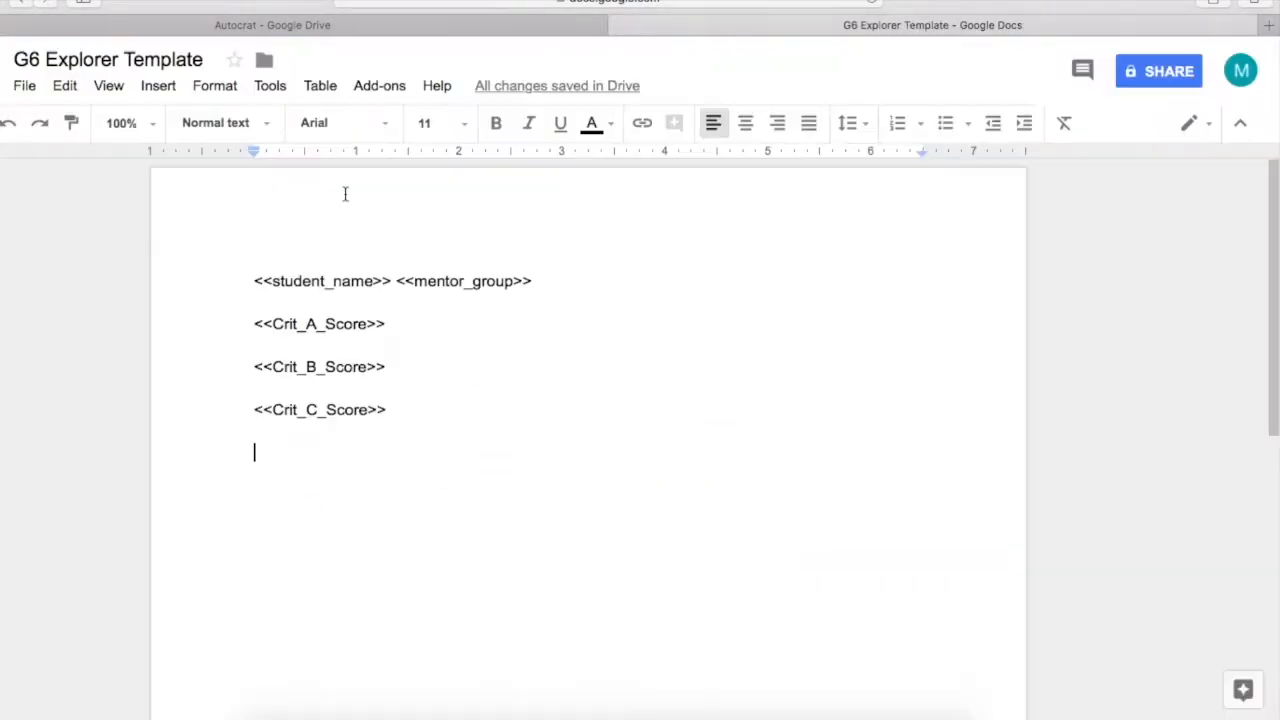
type("<<Crit_D_Score>>")
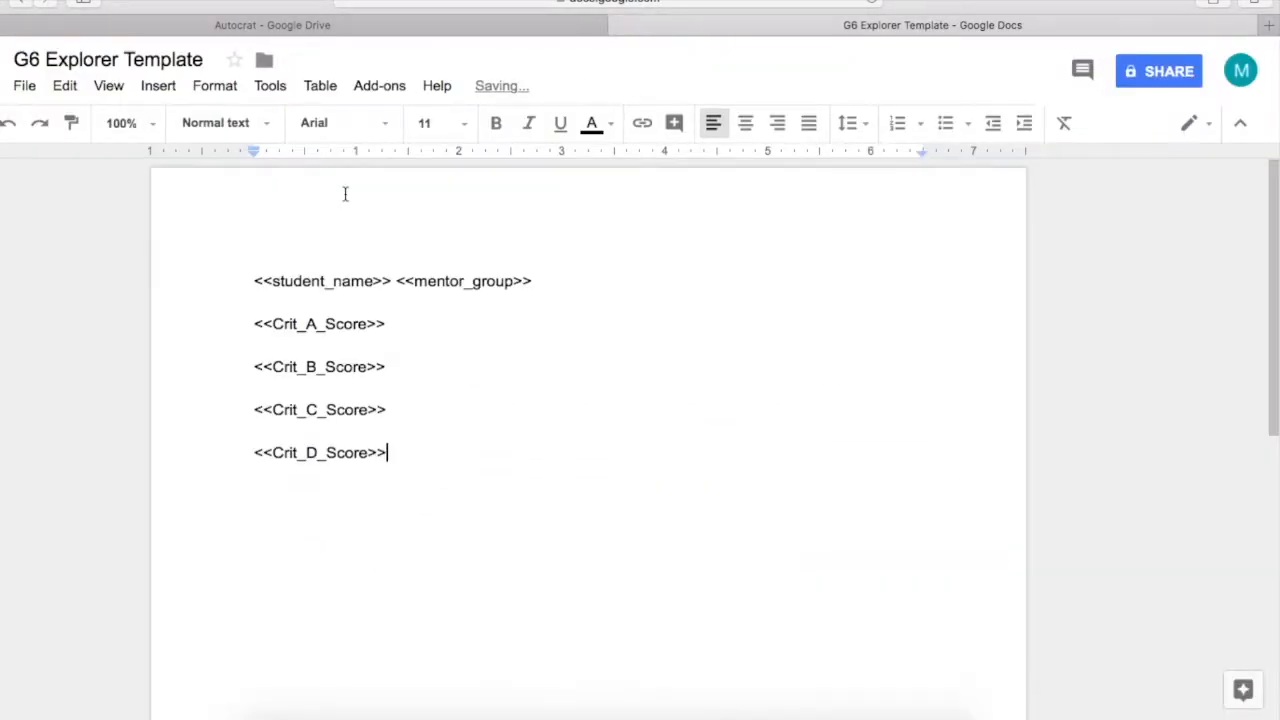
Label the four score lines 'A score:', 'B score:', 'C score:' and 'D score:'
left_click(259, 322)
type("A score:")
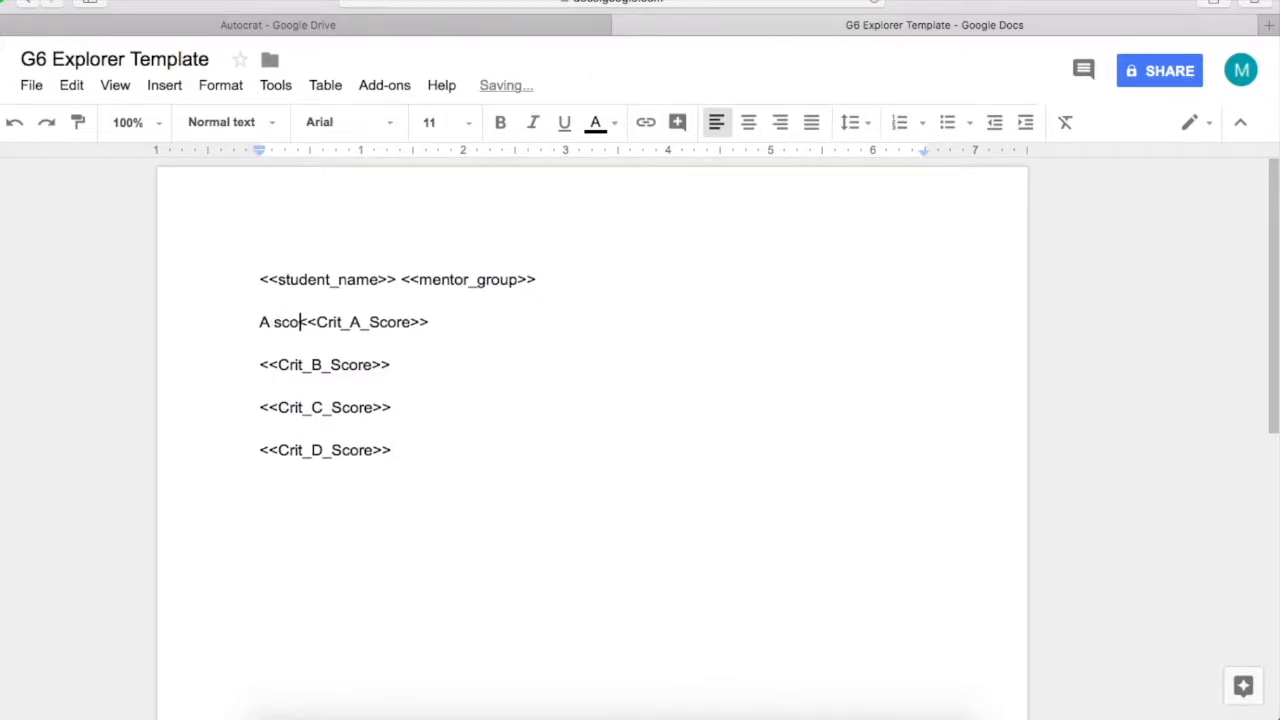
left_click_drag(315, 323, 260, 323)
key("super+c")
left_click(260, 365)
key("super+v")
left_click(262, 408)
key("super+v")
left_click(260, 450)
key("super+v")
key("BackSpace")
type("B")
left_click(310, 365)
type(":")
left_click(264, 408)
key("BackSpace")
type("C")
left_click(264, 451)
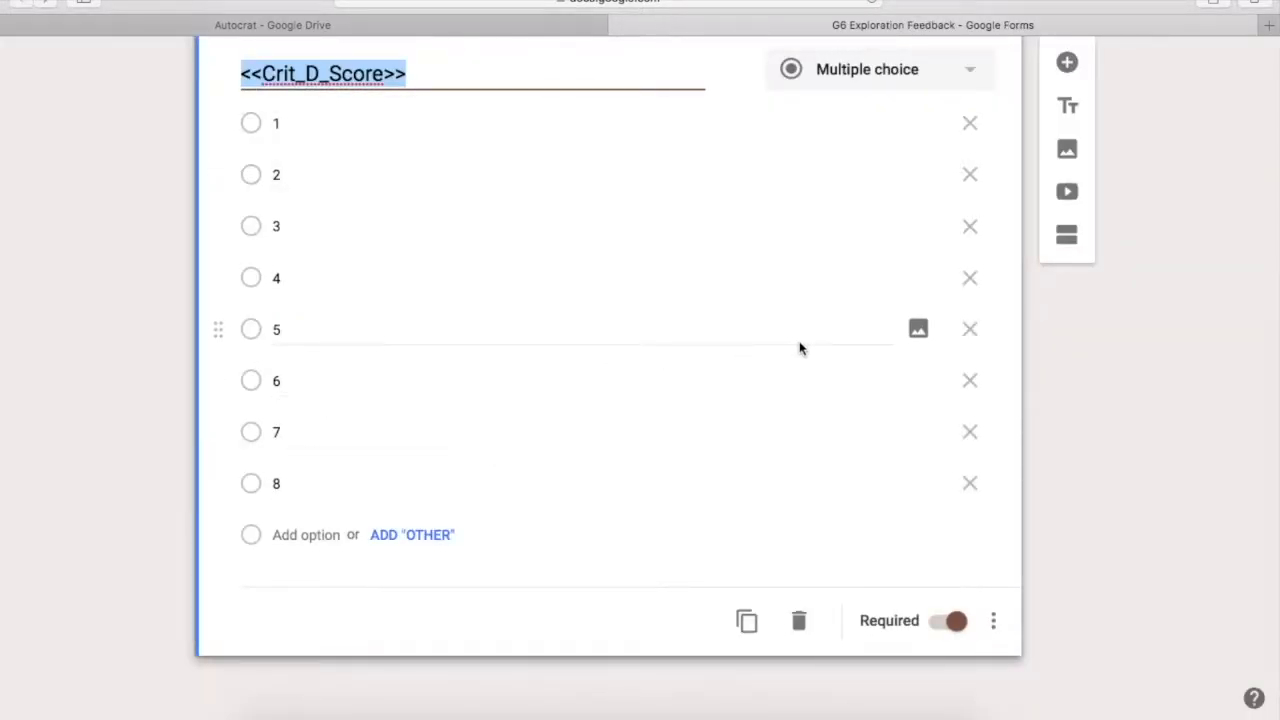
left_click(1089, 343)
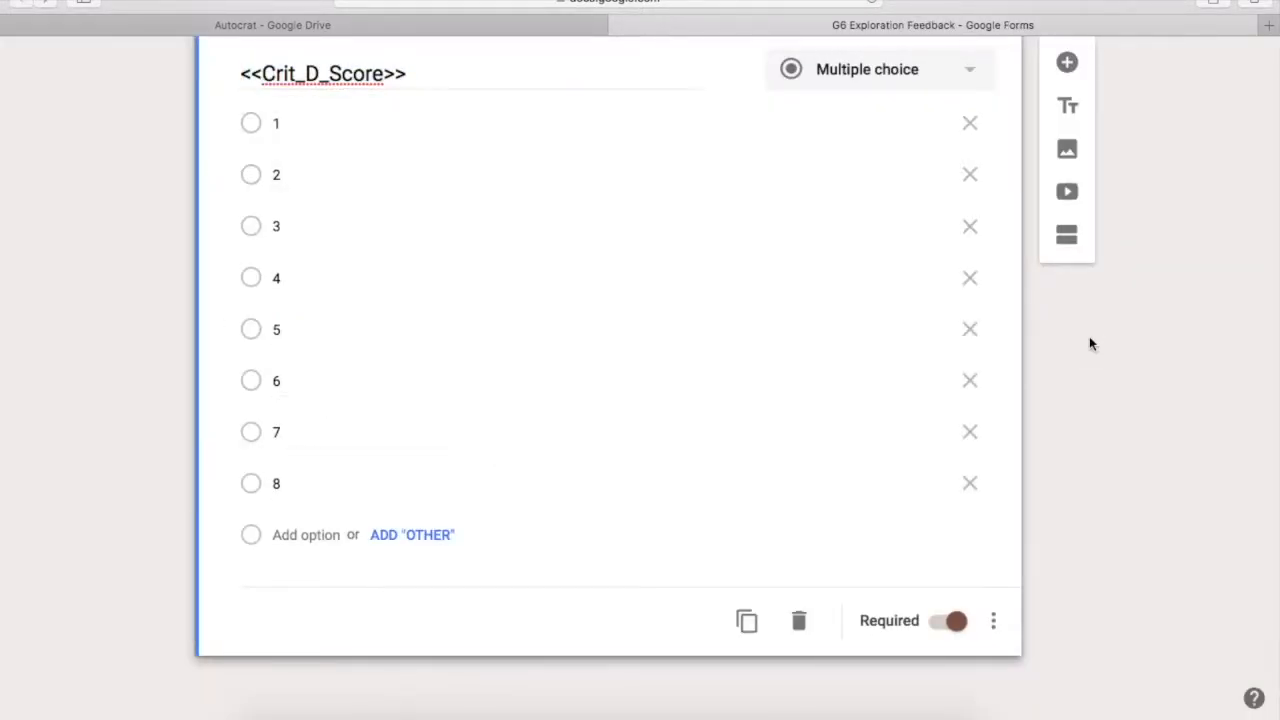
Paste the Criterion A terminology, image detail and expl_2 sentences, then an <<A_target>> line
scroll(1089, 343, "up", 20)
scroll(1089, 343, "down", 2)
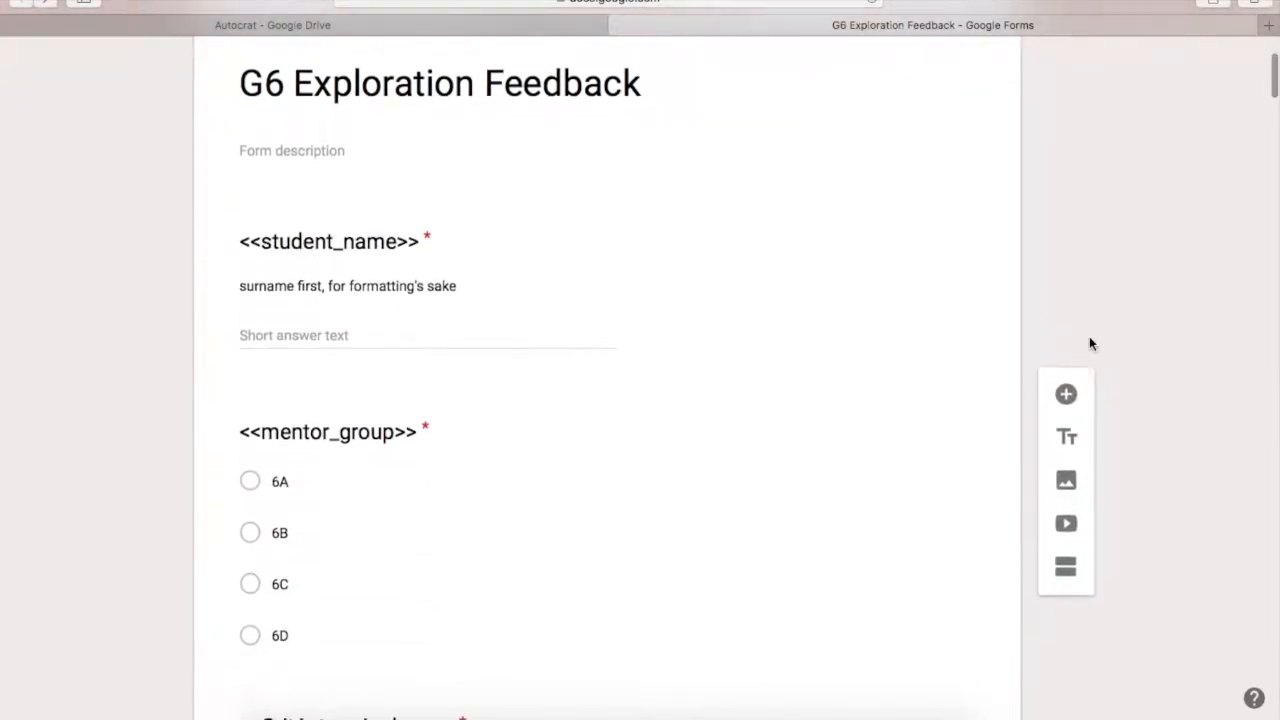
scroll(1089, 343, "down", 3)
scroll(1089, 343, "down", 1)
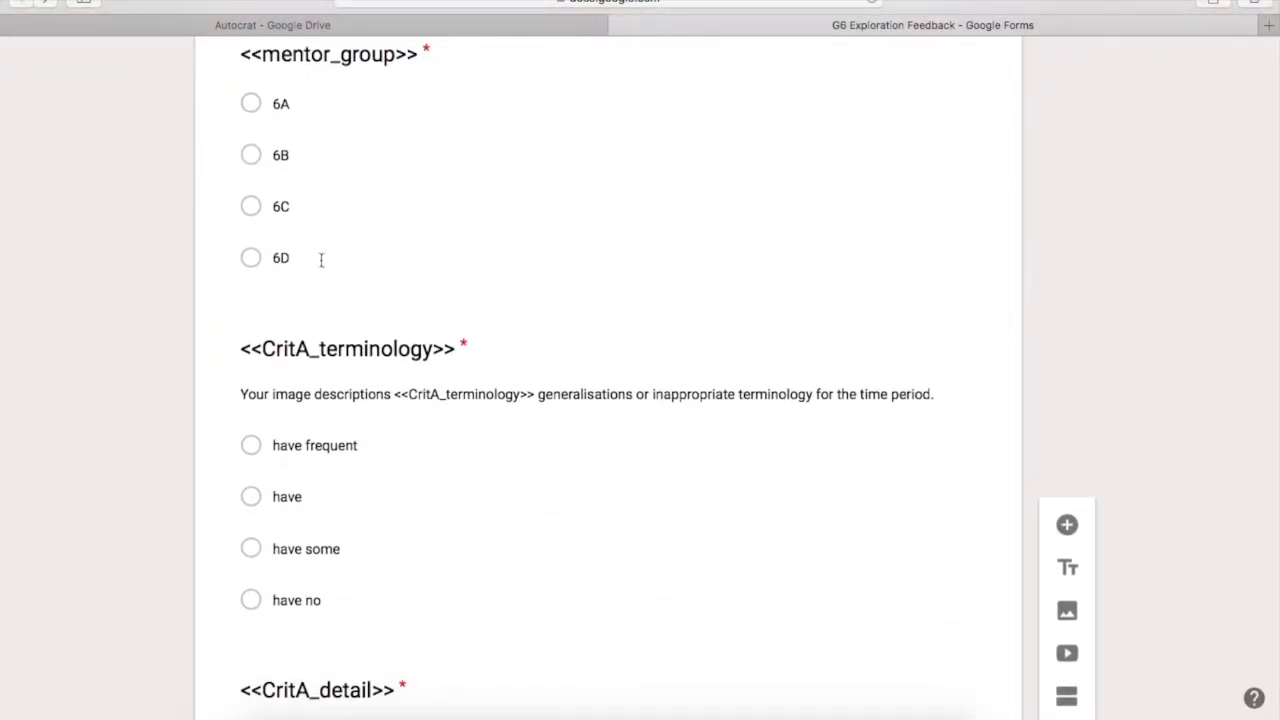
left_click(358, 400)
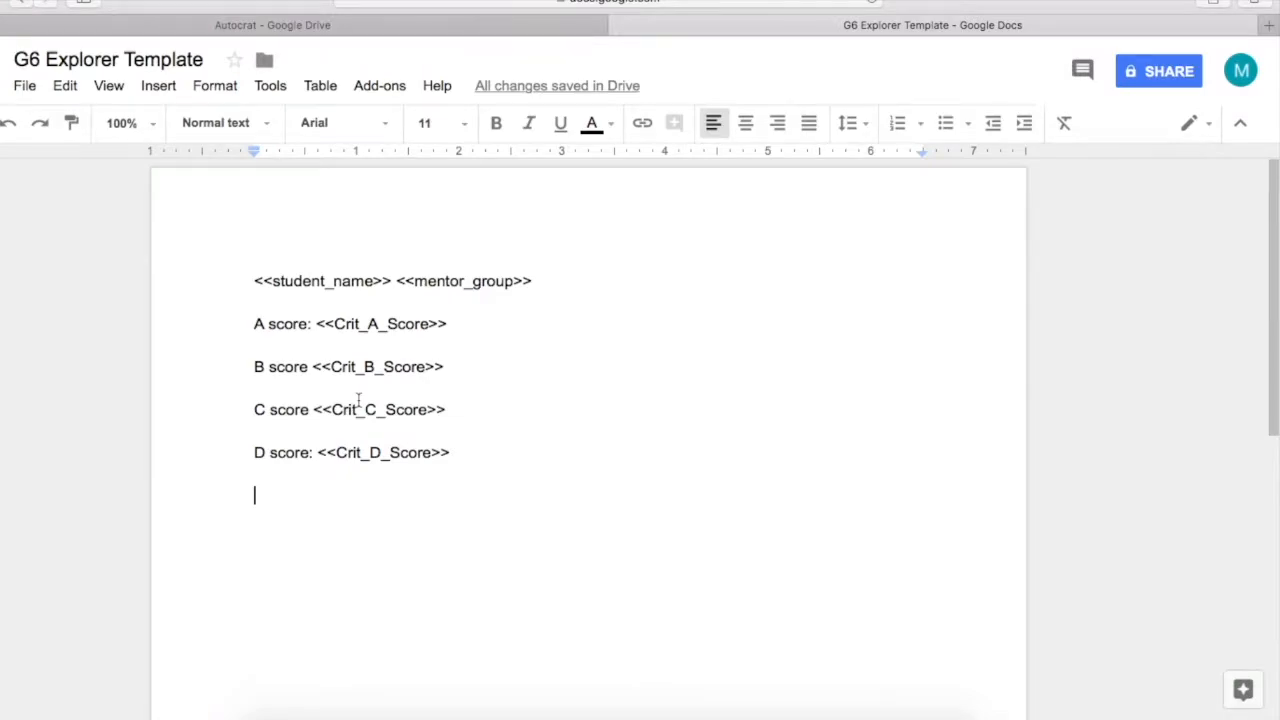
key("super+v")
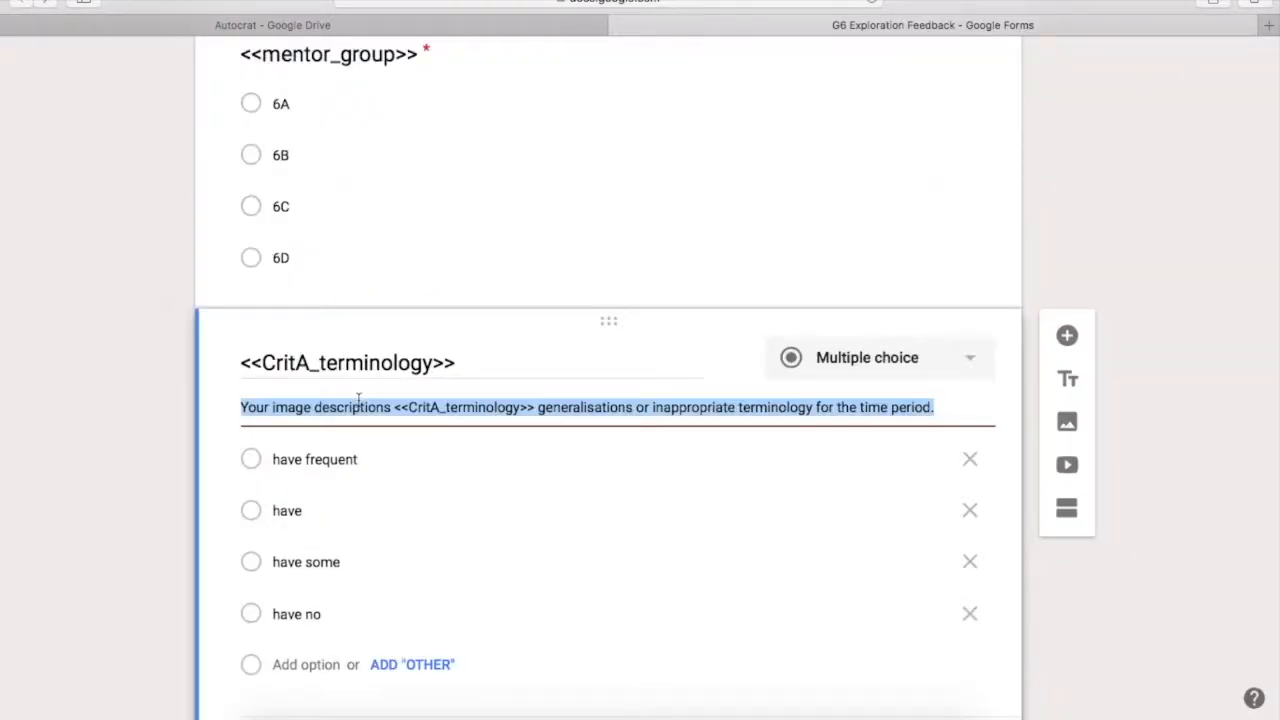
scroll(358, 400, "down", 3)
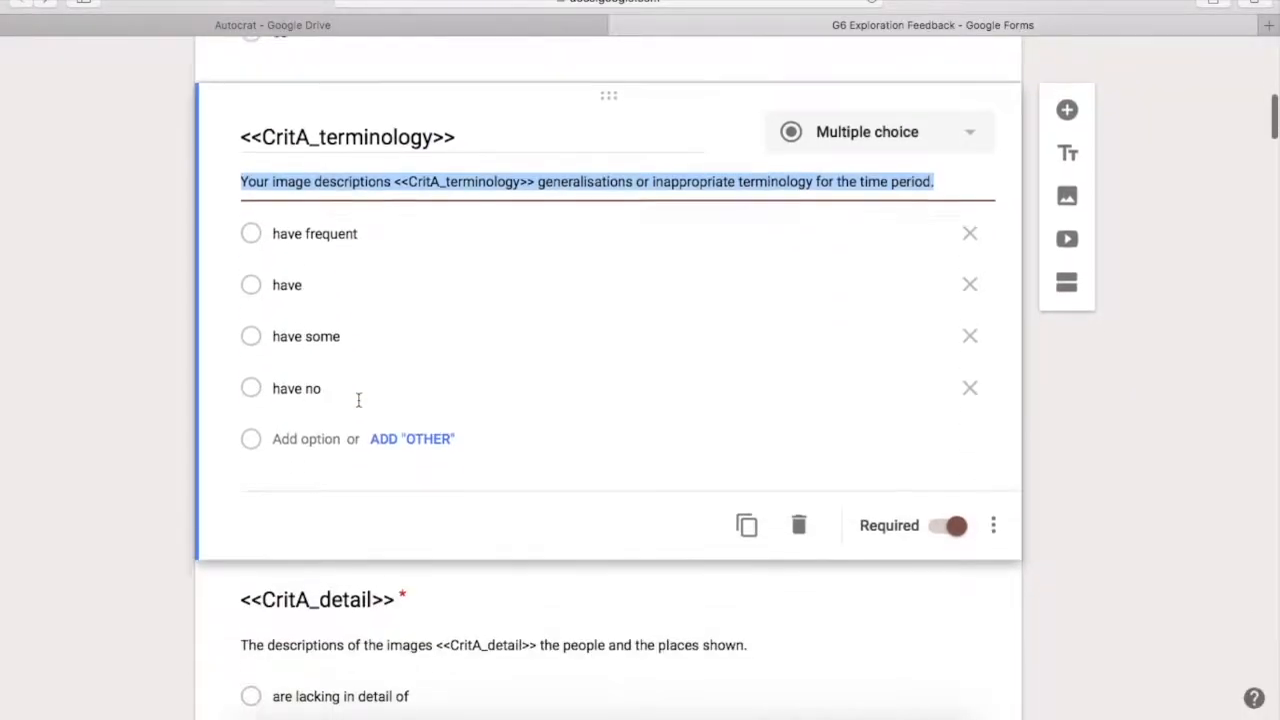
scroll(356, 430, "down", 1)
left_click(352, 456)
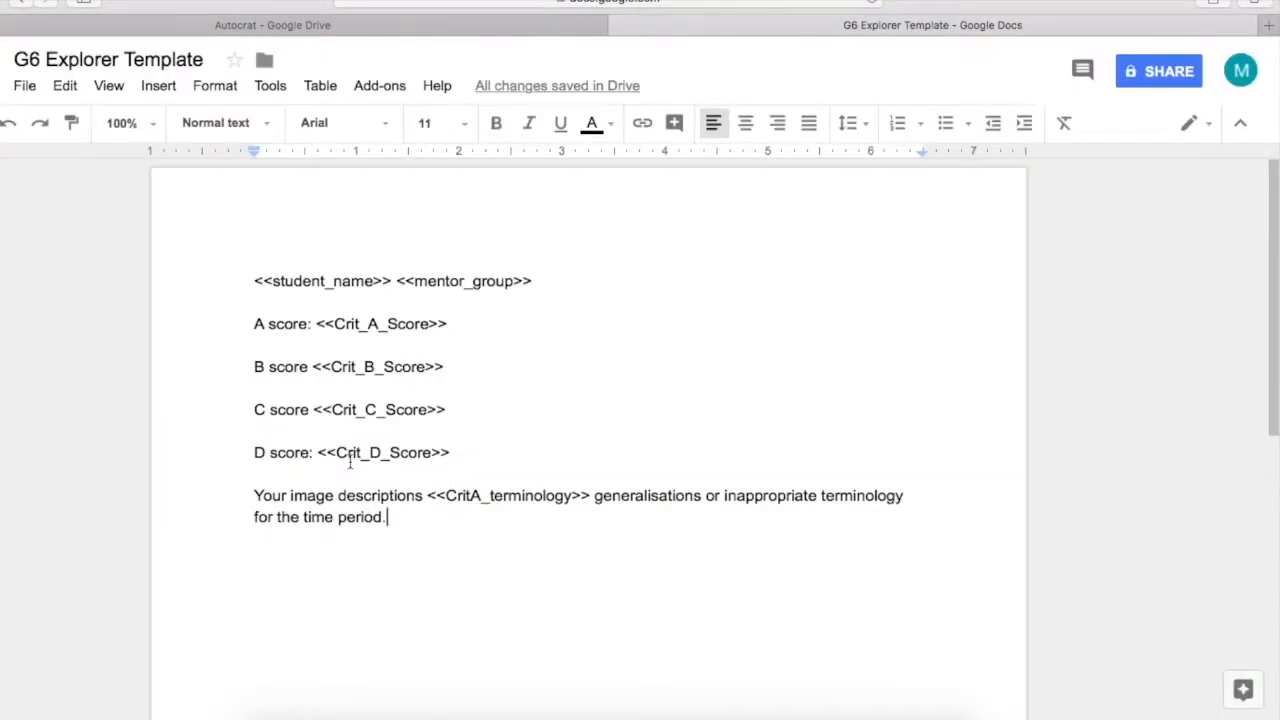
key("super+v")
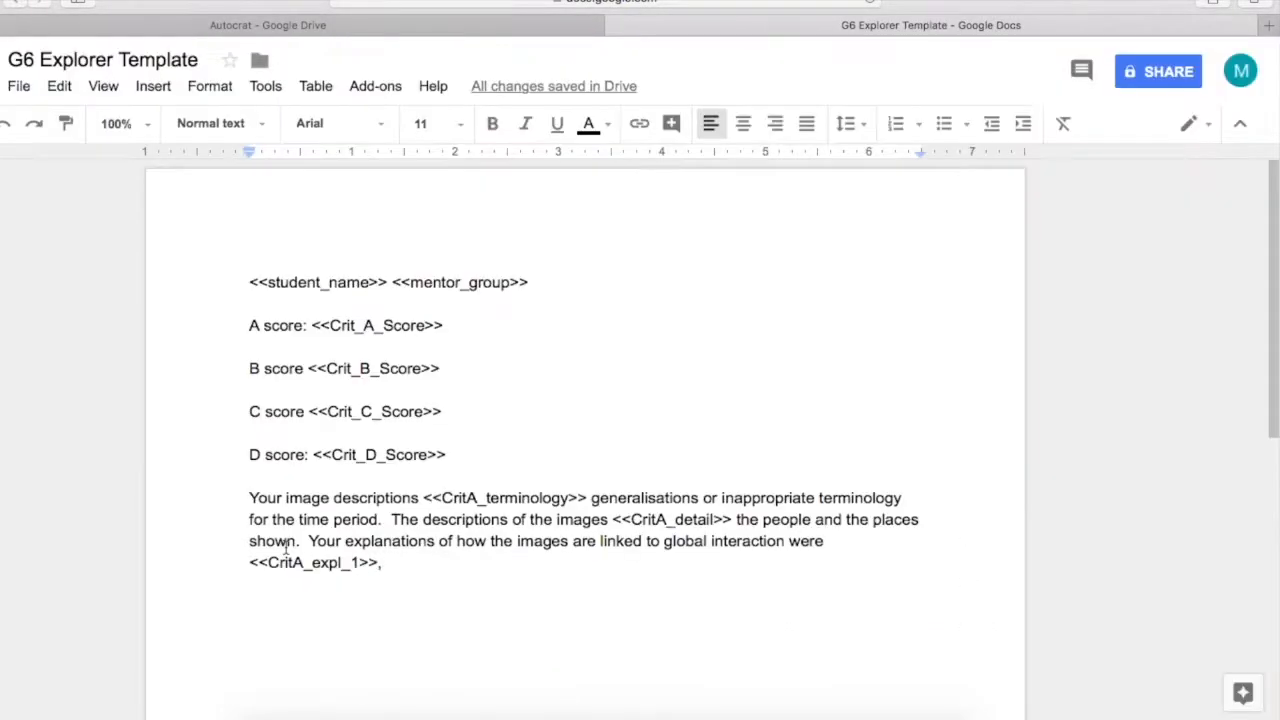
key("super+v")
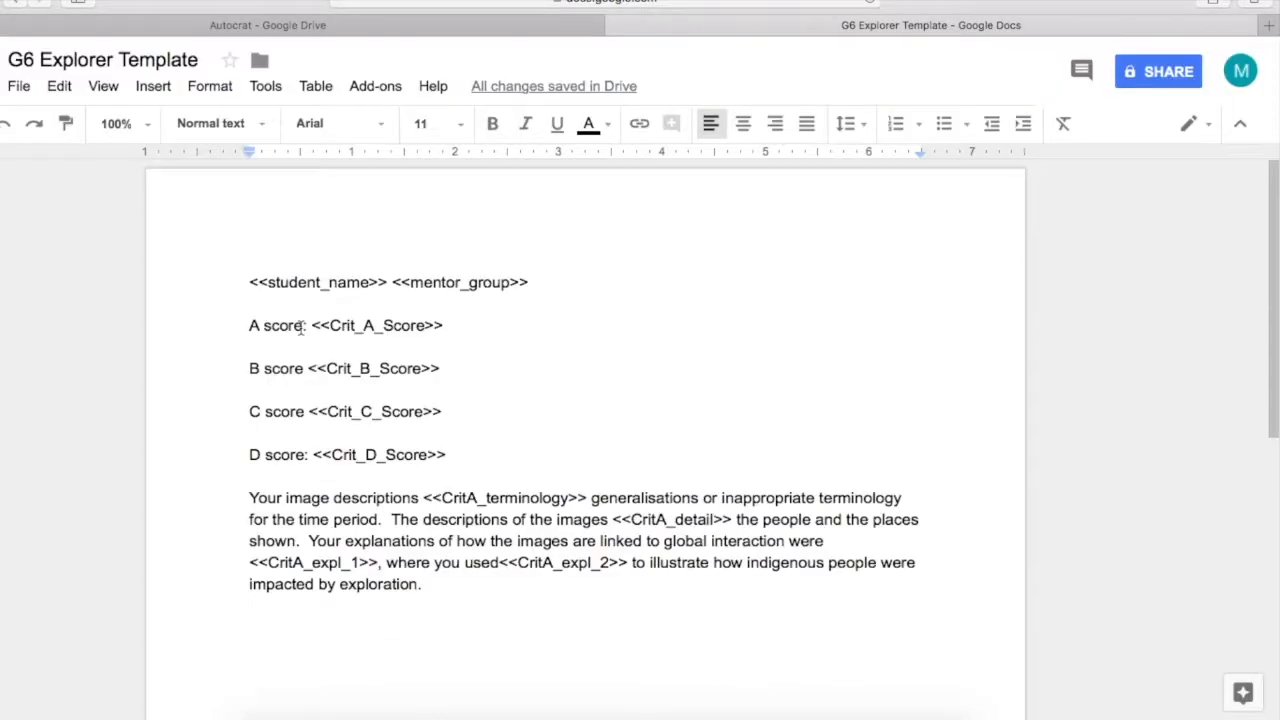
key("Return")
key("super+v")
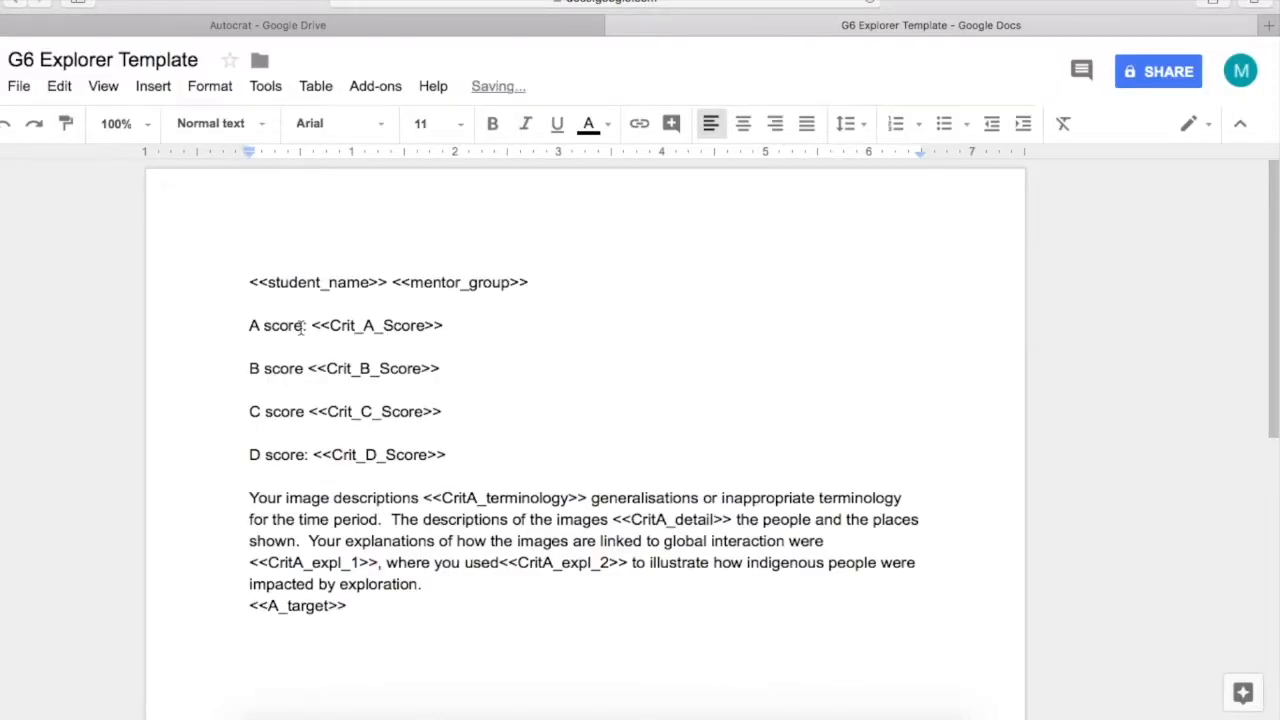
key("Return")
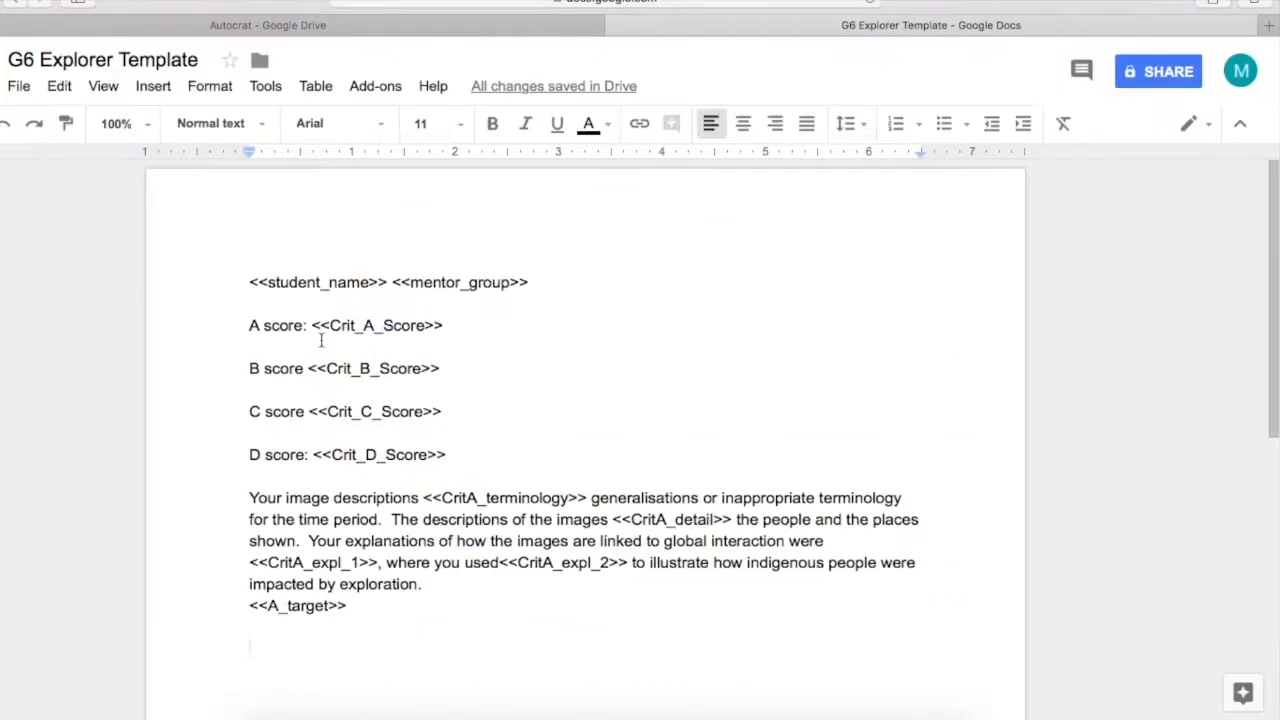
Paste the Criterion B research question, Reflection_1 and Reflection_2 sentences, removing the leading ellipsis
type("Your chosen RQ <<CritB_RQ>> and the thesis statement, justification and research tables were <<Thesis_state>>.")
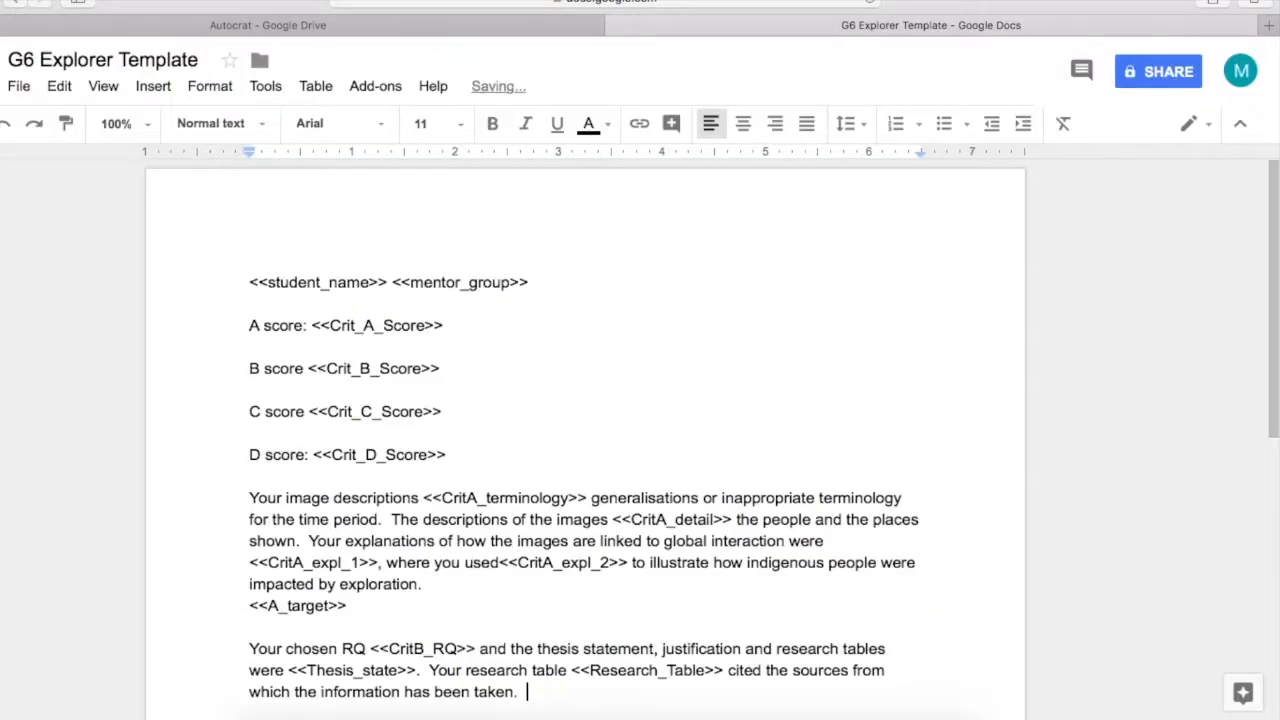
type("The SeeSaw reflection responded to <<Reflection_1>> of the questions ...")
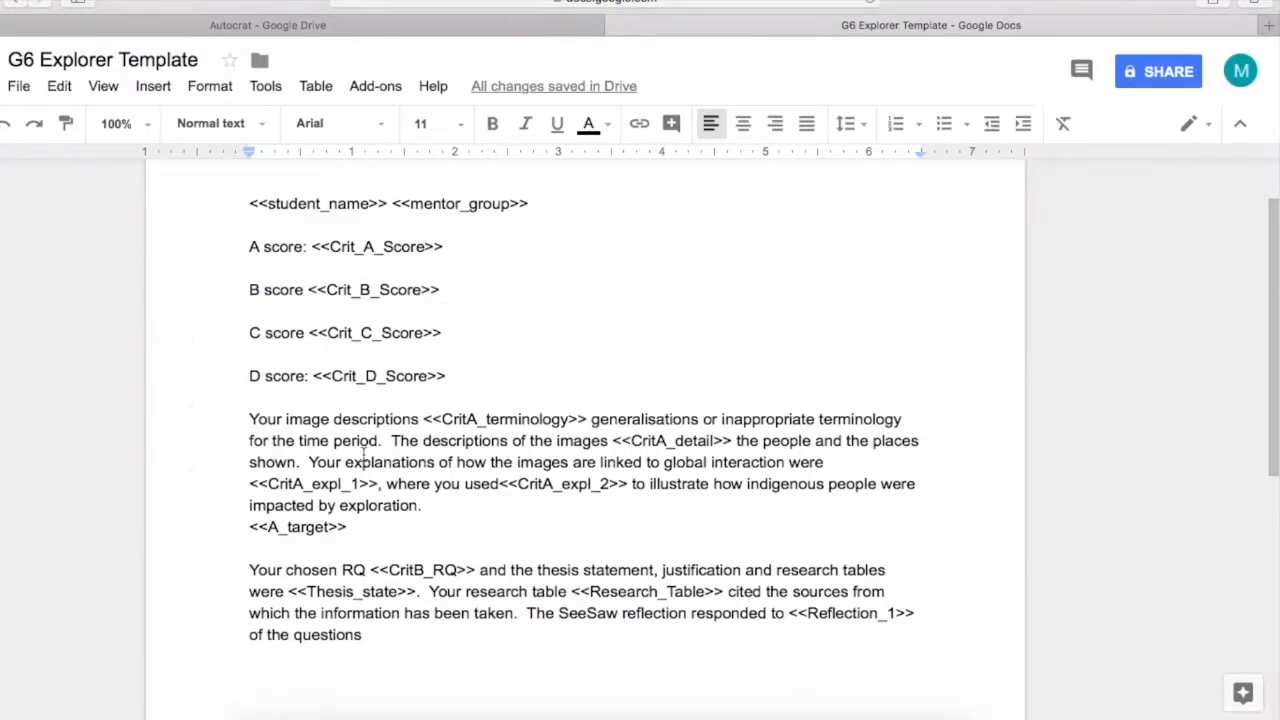
type("... on processing information from sources, <<Reflection_2>>.")
key("BackSpace")
key("BackSpace")
key("BackSpace")
key("BackSpace")
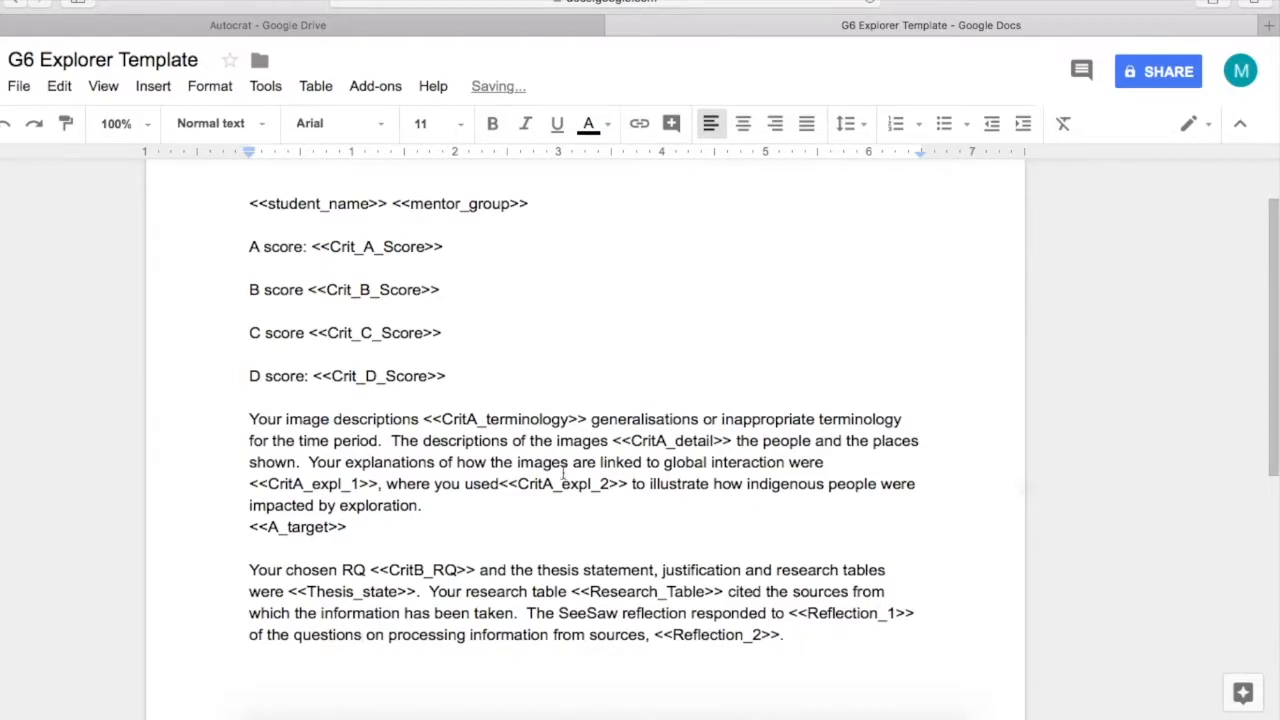
scroll(672, 552, "down", 1)
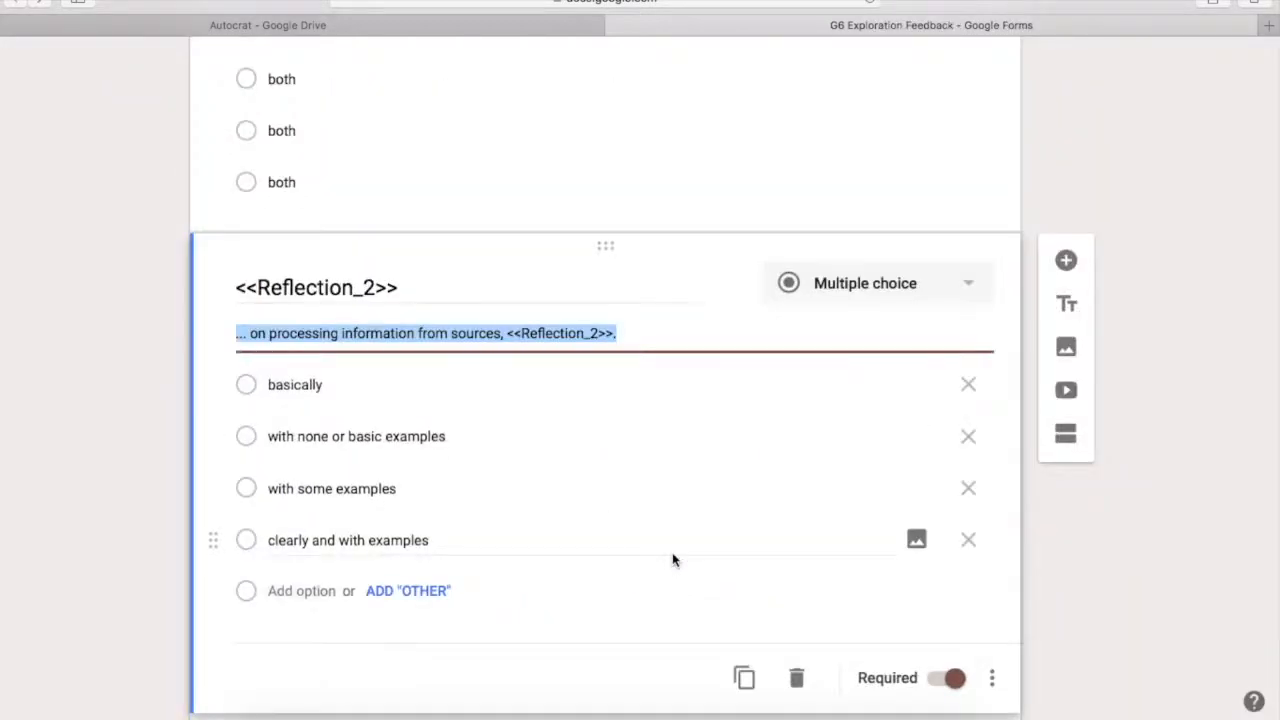
Add the <<TargetB_comment>> tag on a new line below the Reflection sentence
scroll(672, 552, "down", 5)
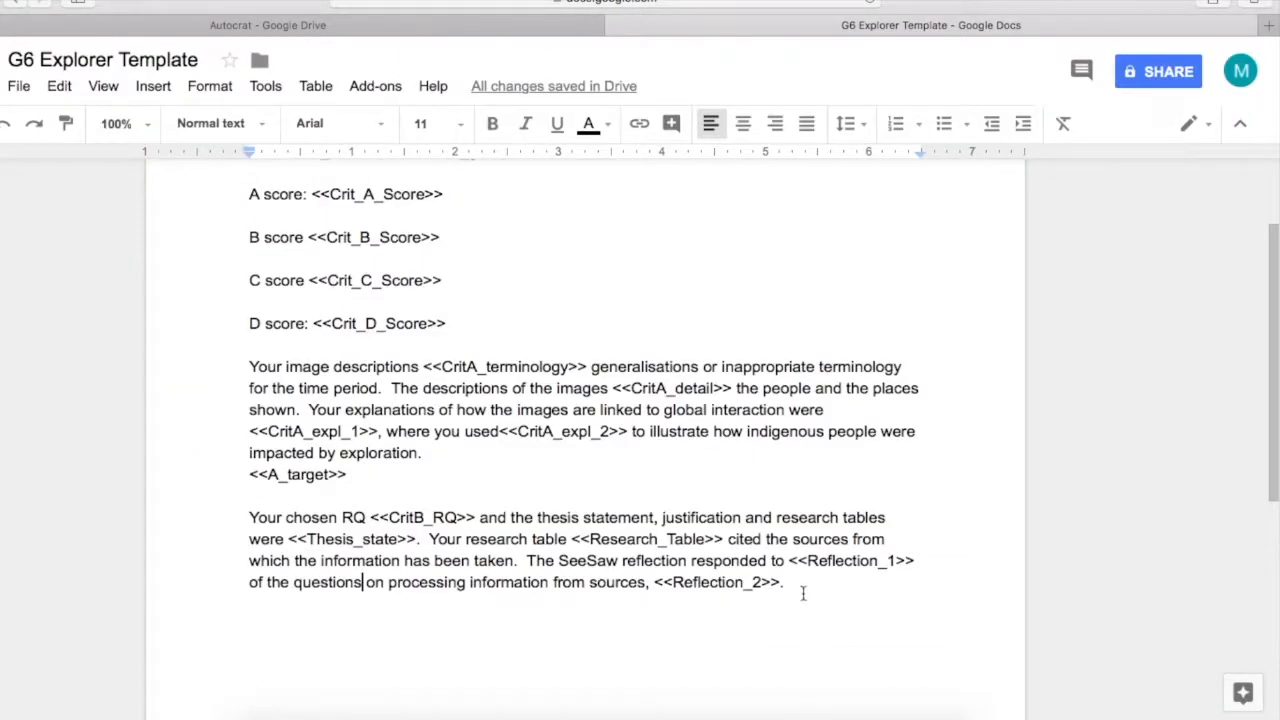
left_click(802, 594)
key("Return")
type("<<TargetB_comment>>")
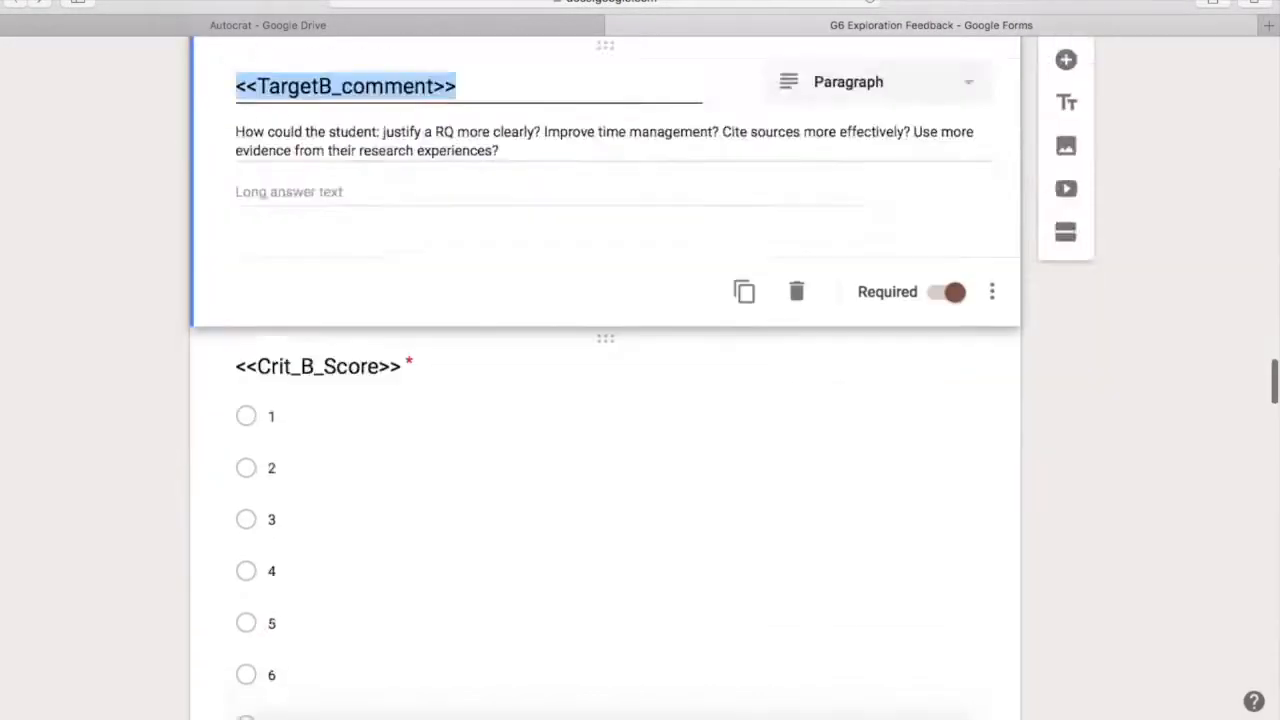
Paste the Criterion C captions, infographic conclusion and source table sentences, then a <<TargetC_comment>> line
scroll(700, 400, "down", 5)
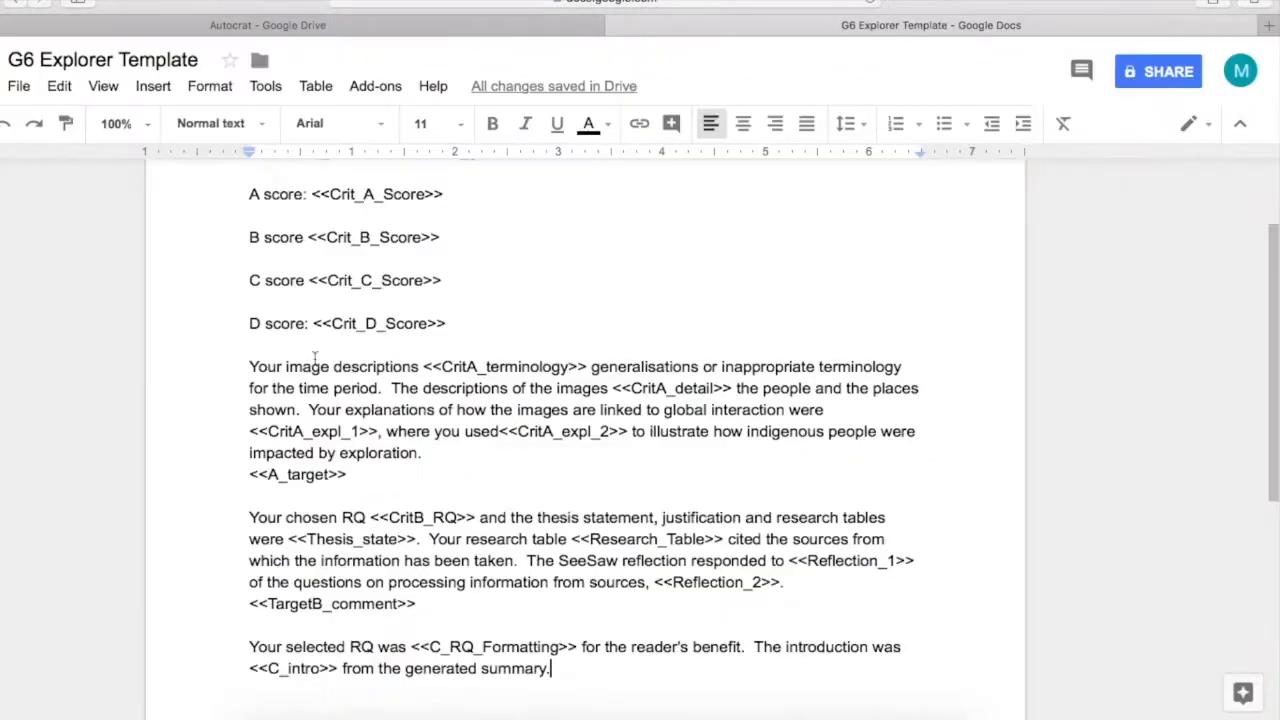
type("Your captions beneath the images had <<C_caption1>> and ...")
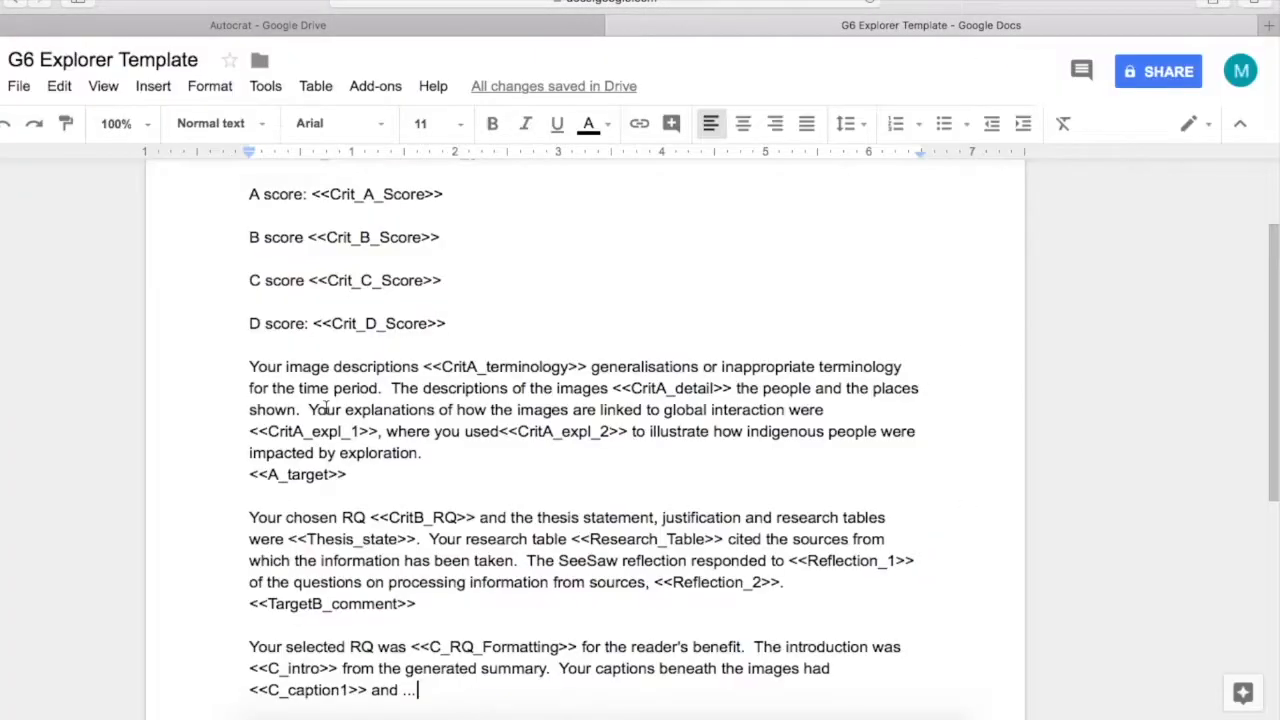
type("<<C_caption2>> from the pictures.")
key("BackSpace")
key("BackSpace")
key("BackSpace")
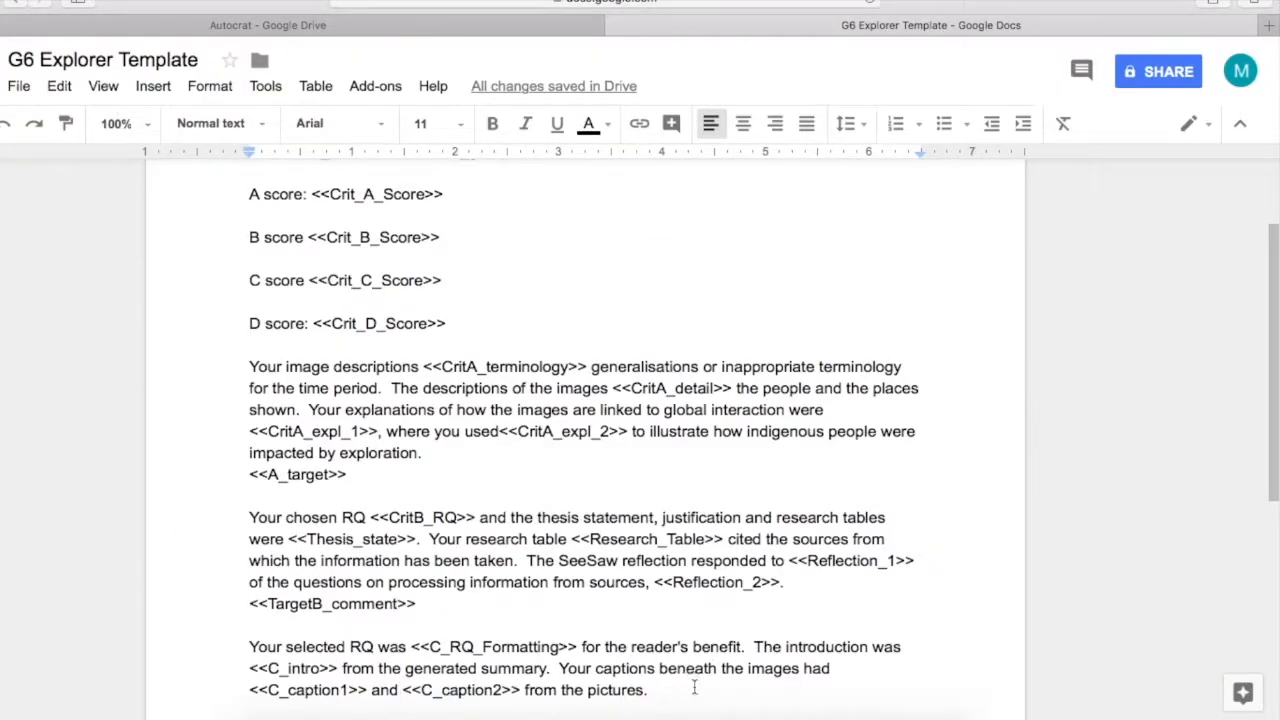
type("The conclusion of the infographic <<C_Conclusion>> from the automated summary and ...")
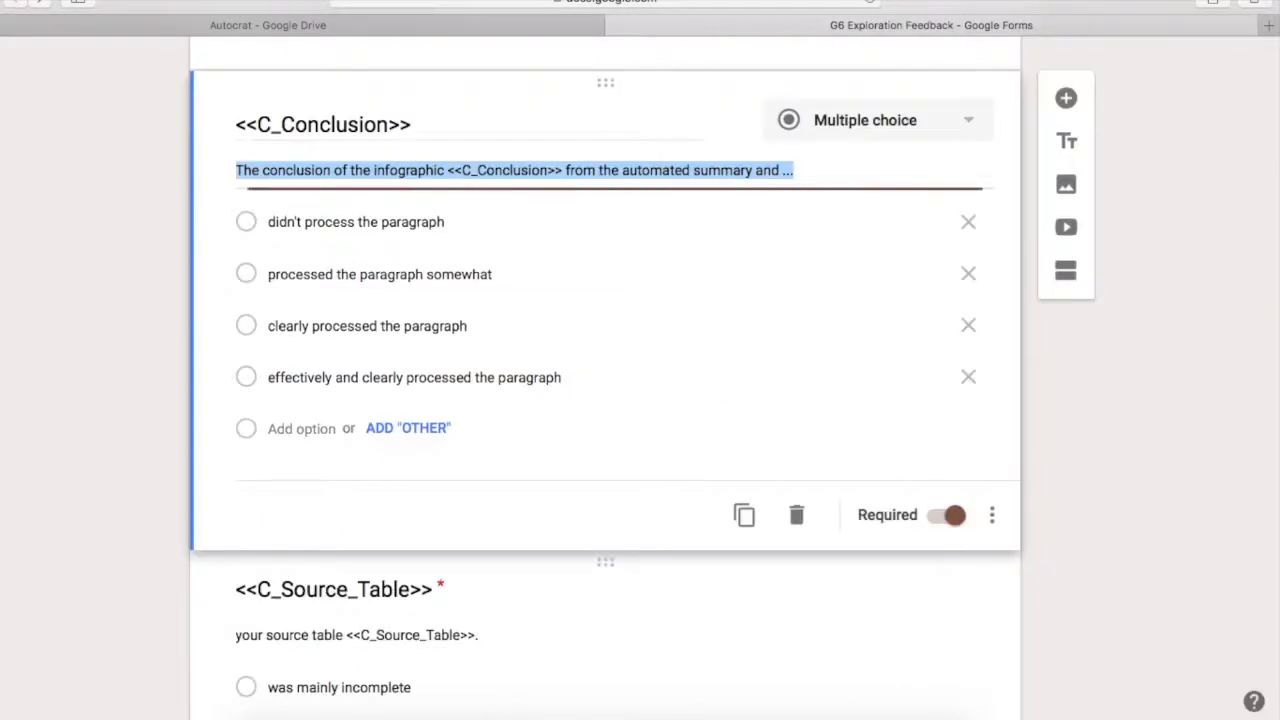
scroll(640, 400, "down", 3)
key("BackSpace")
key("BackSpace")
key("BackSpace")
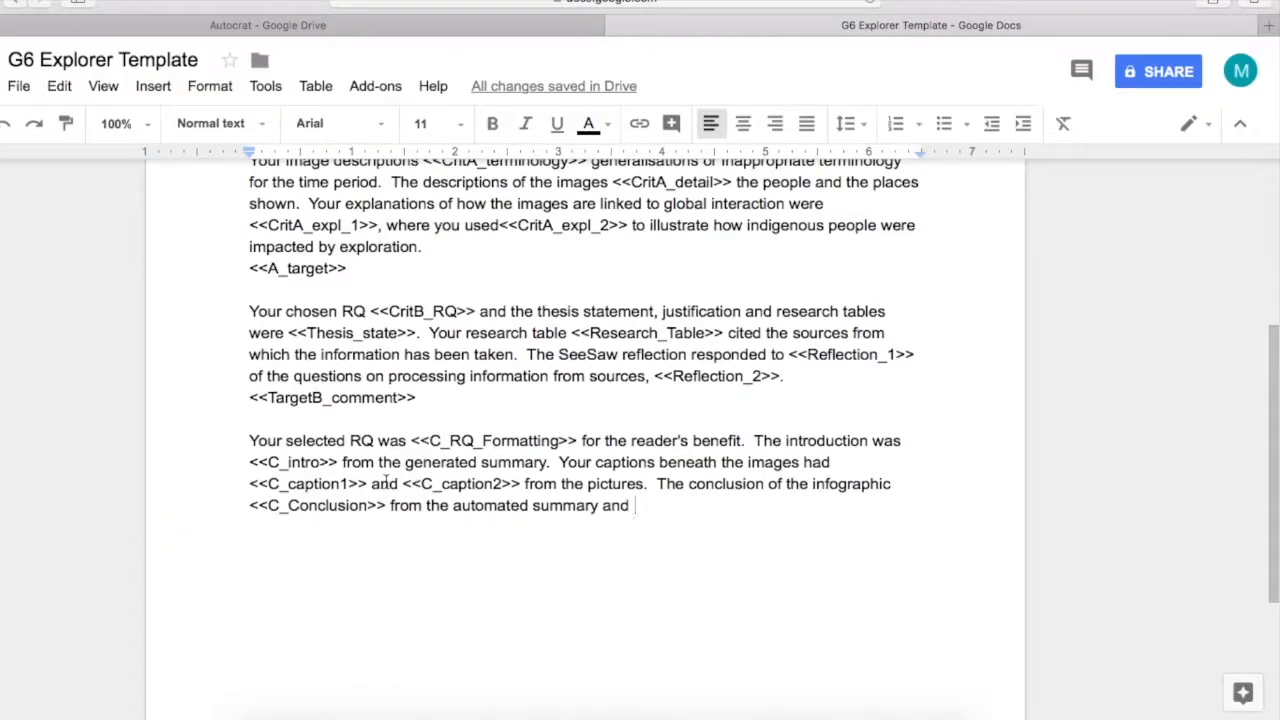
type("your source table <<C_Source_Table>>.")
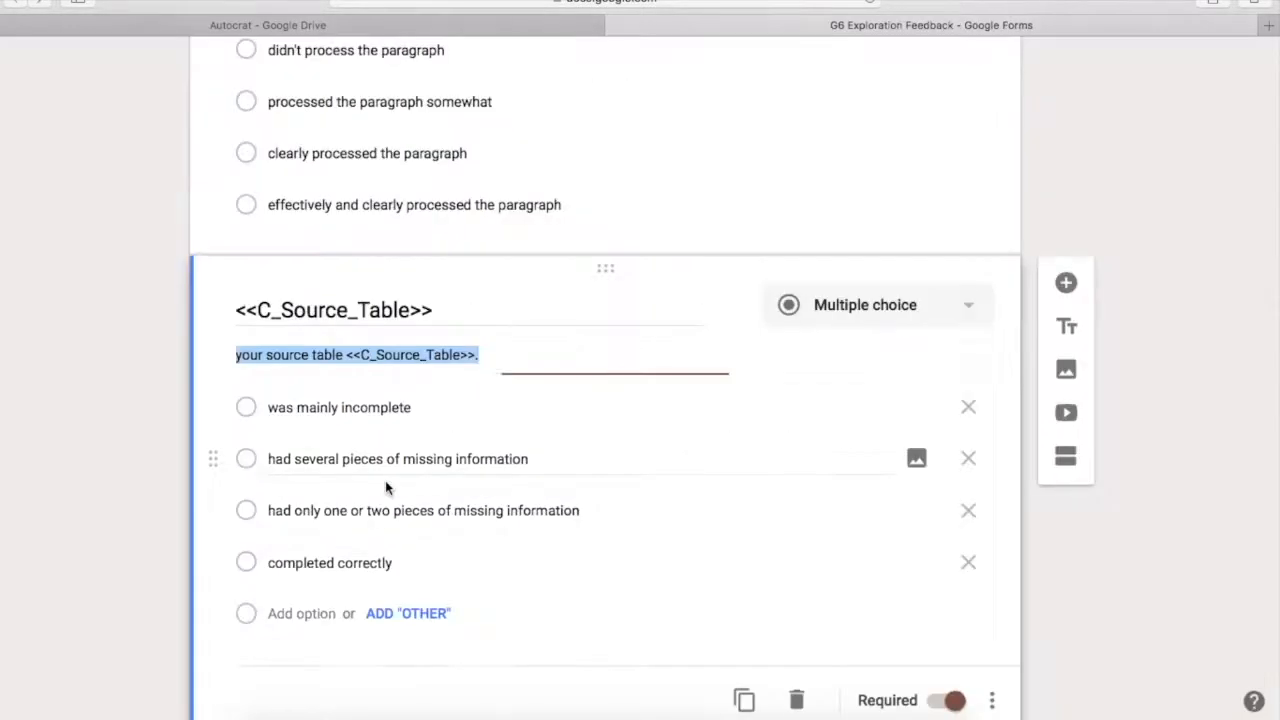
scroll(385, 480, "down", 5)
left_click(385, 488)
key("super+c")
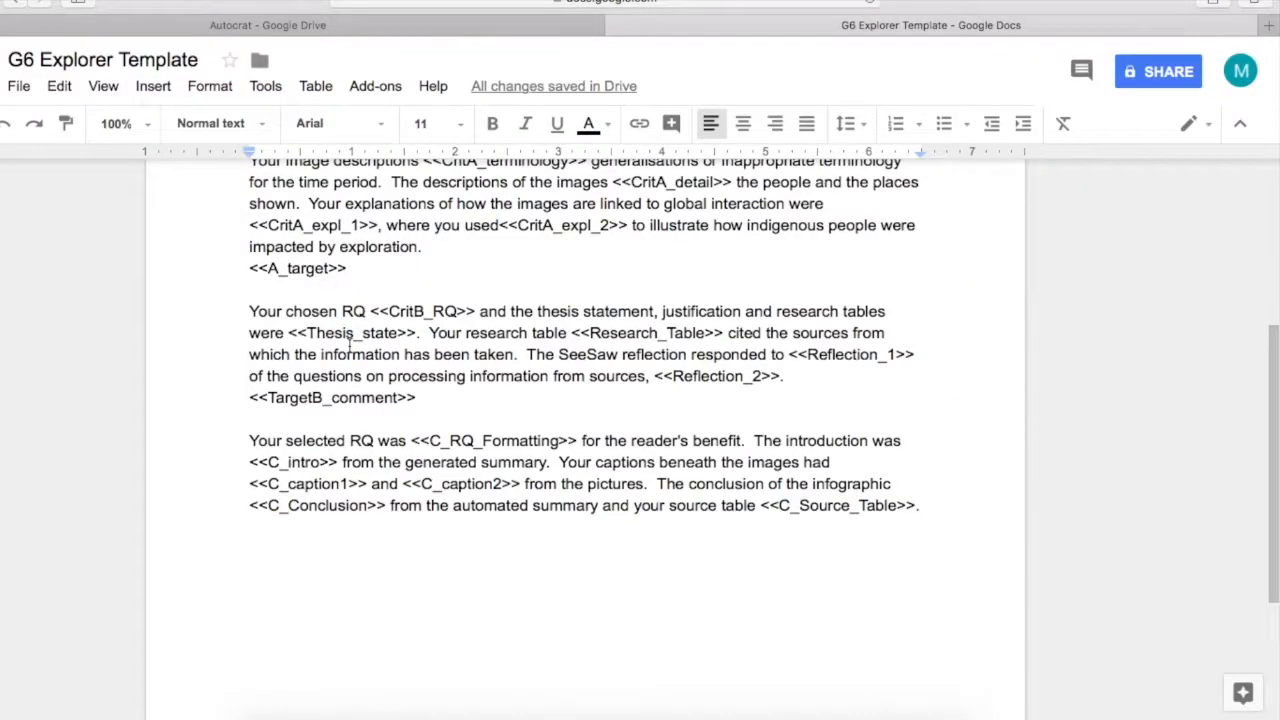
key("Return")
key("super+v")
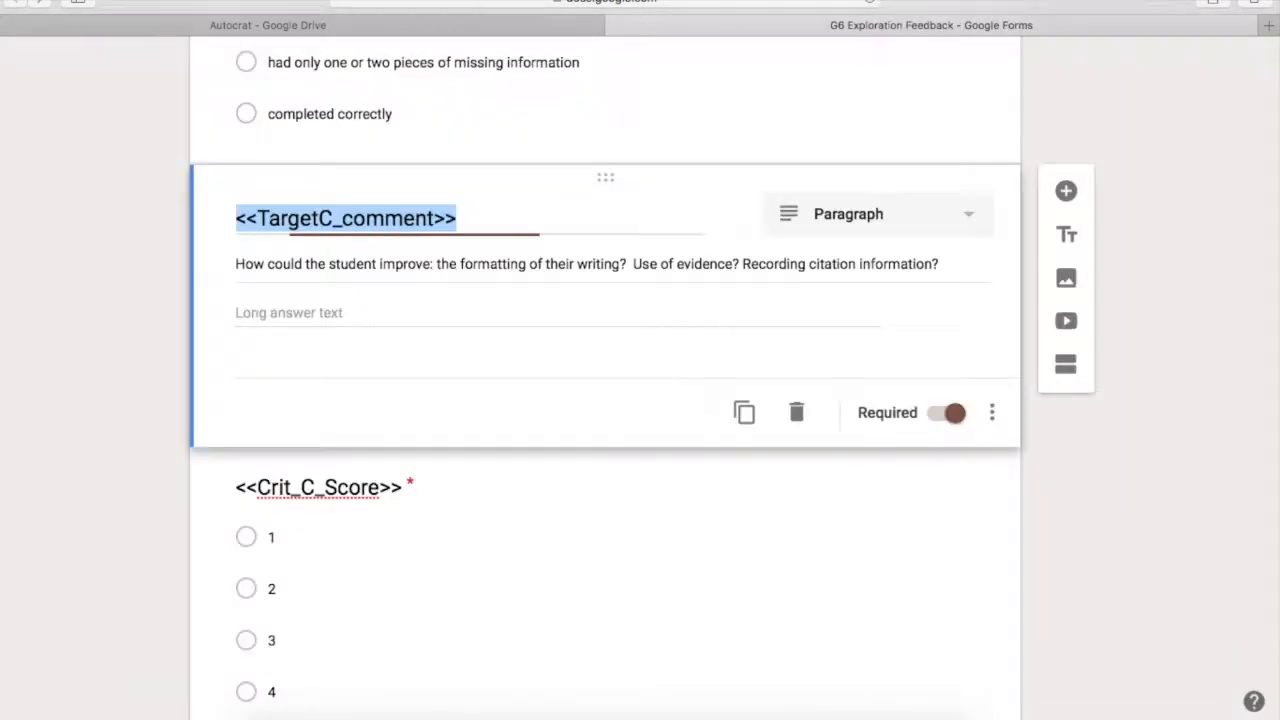
Paste the Criterion D justification and perspectives sentences followed by the <<TargetD_comment>> tag
scroll(600, 400, "down", 10)
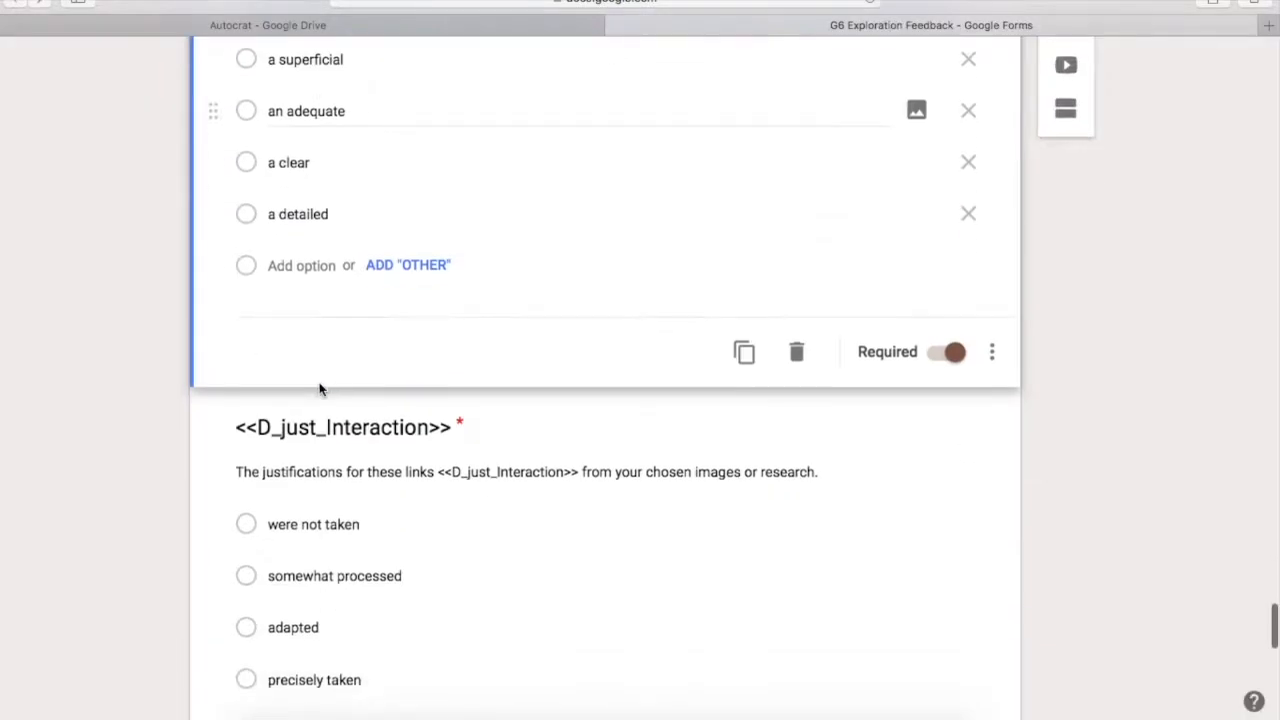
left_click(330, 470)
key("super+c")
scroll(600, 400, "down", 5)
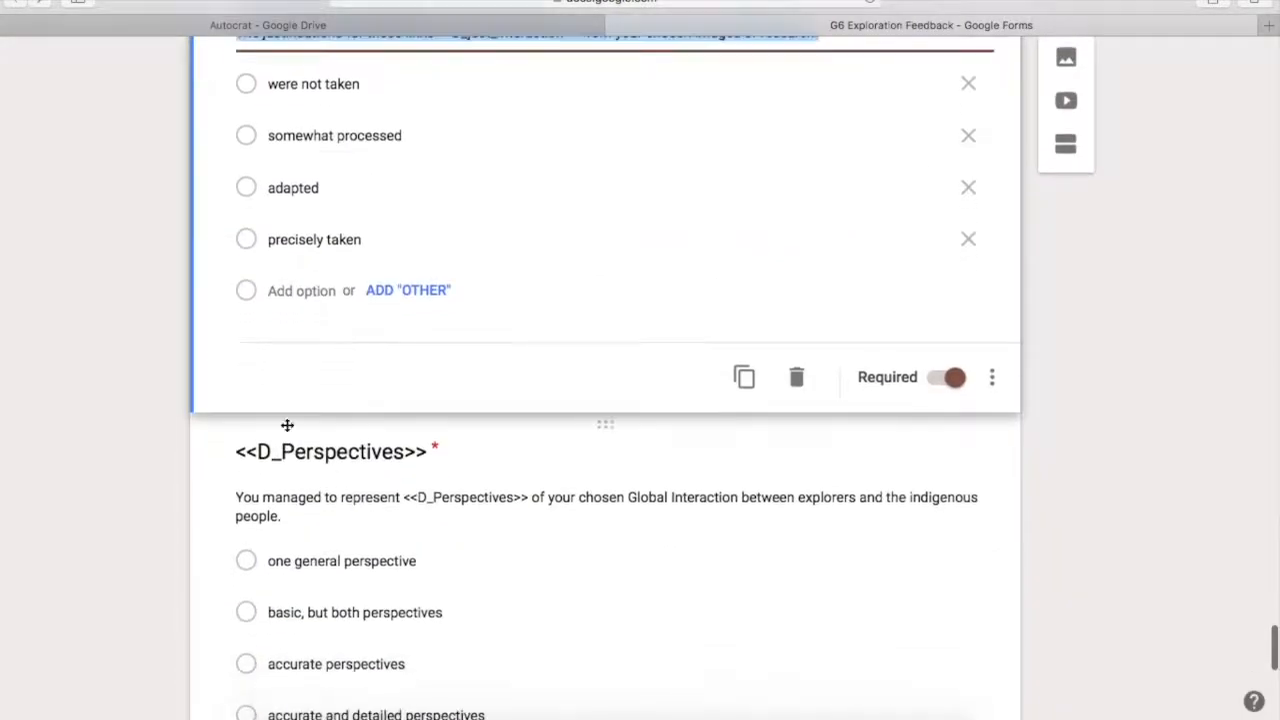
left_click(300, 360)
key("super+v")
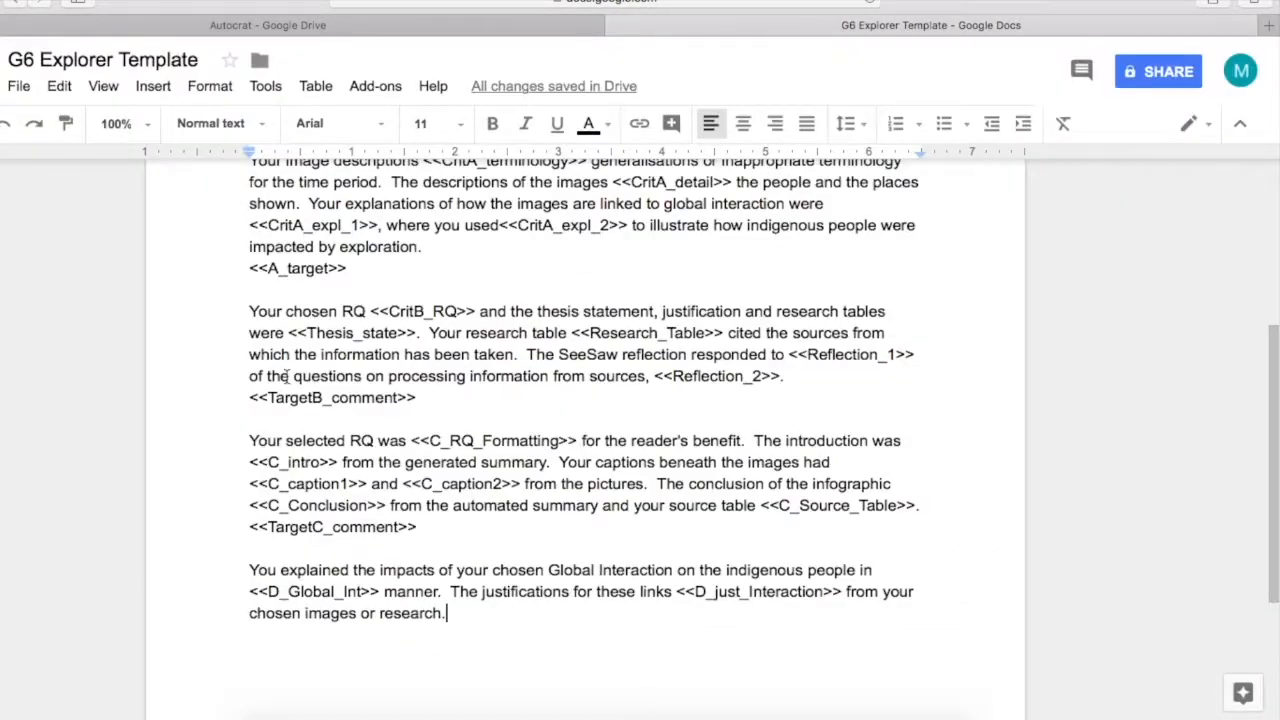
key("super+v")
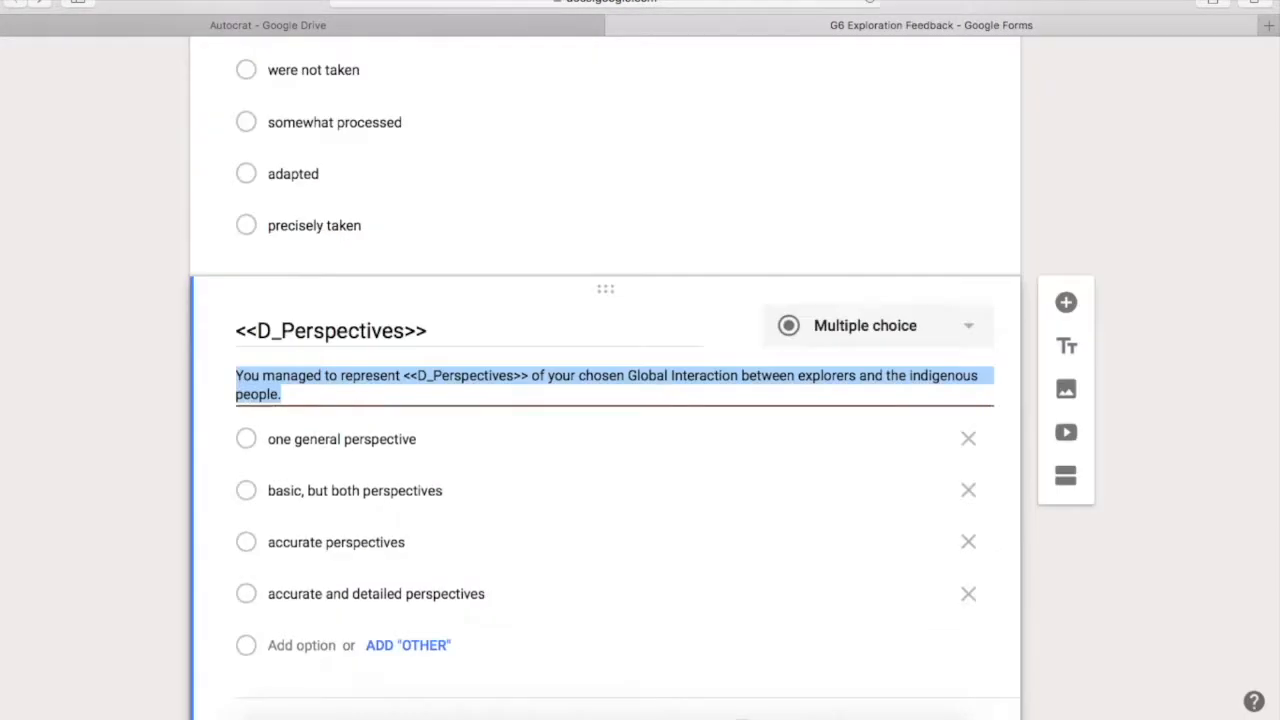
scroll(110, 280, "down", 5)
left_click(315, 464)
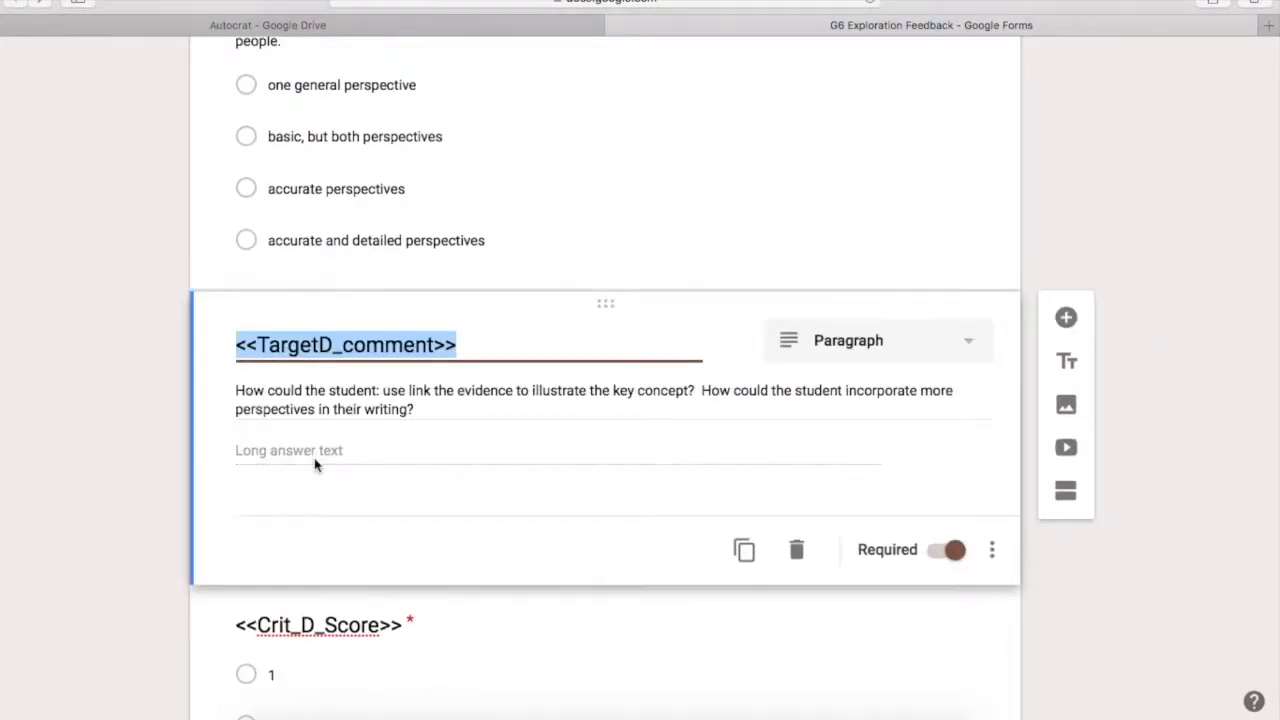
key("super+c")
key("super+v")
Look over the finished template and return to the form editor
scroll(1091, 451, "down", 5)
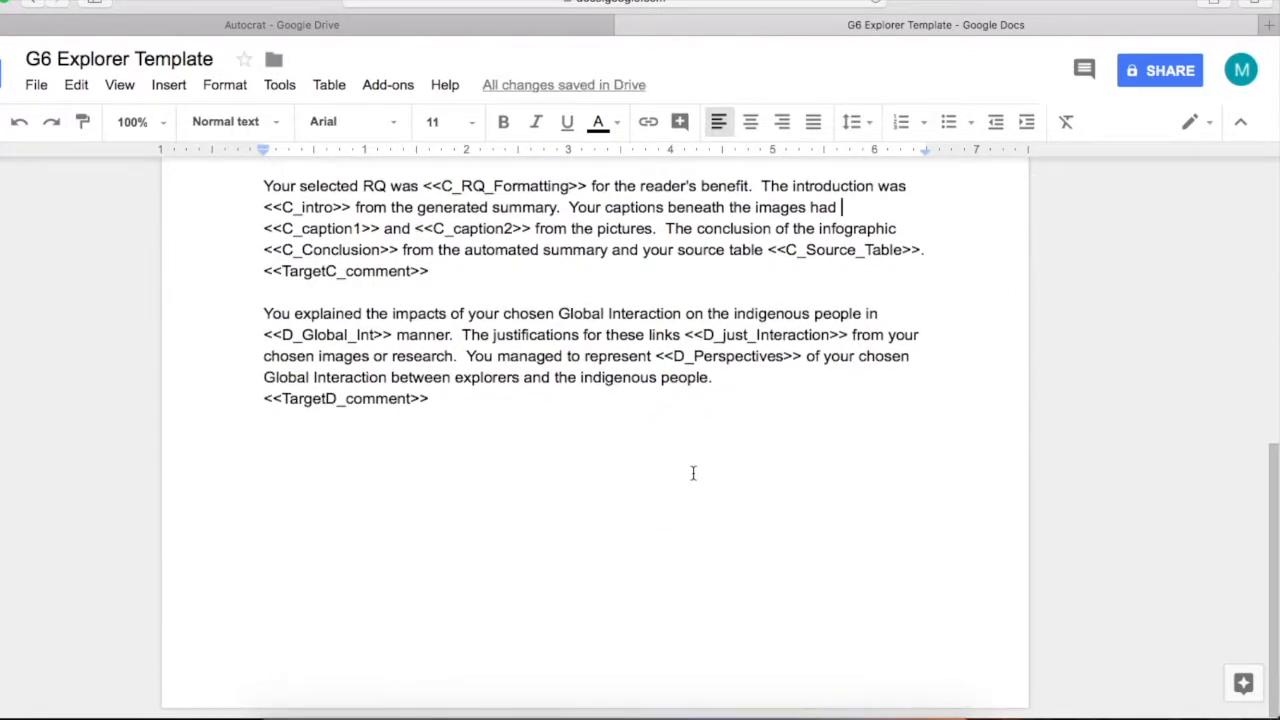
scroll(692, 473, "up", 7)
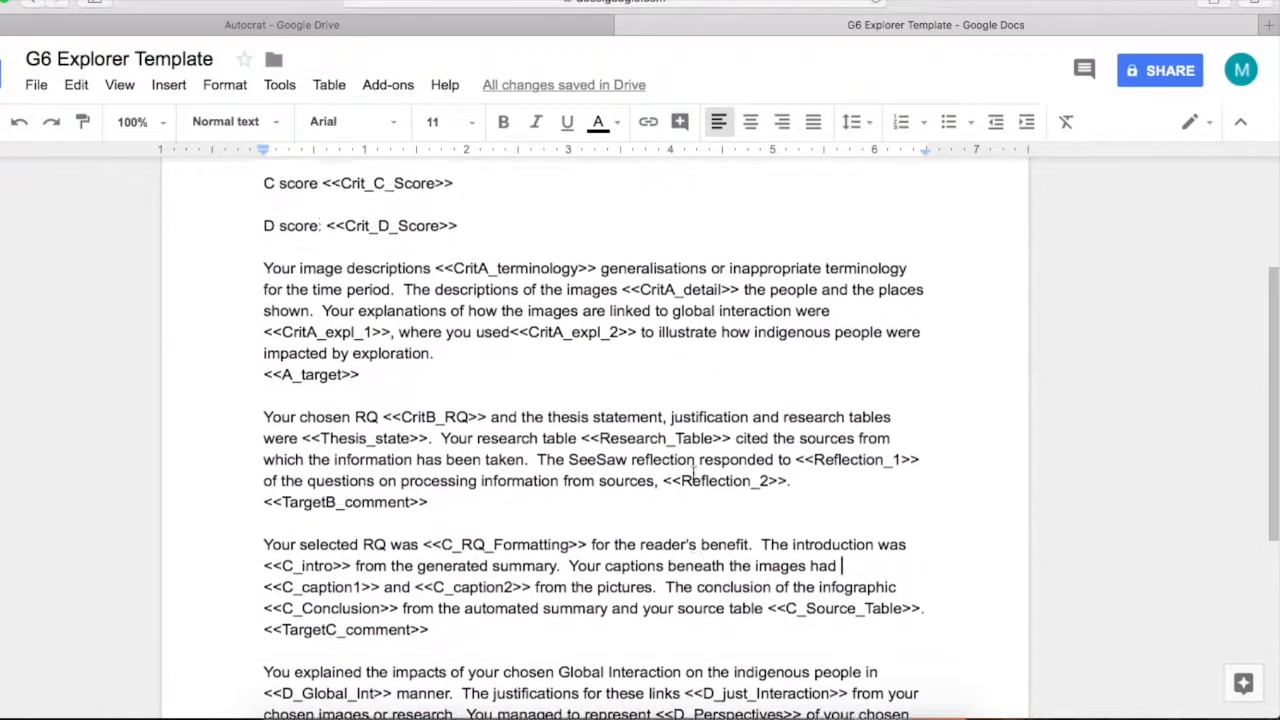
scroll(692, 476, "up", 4)
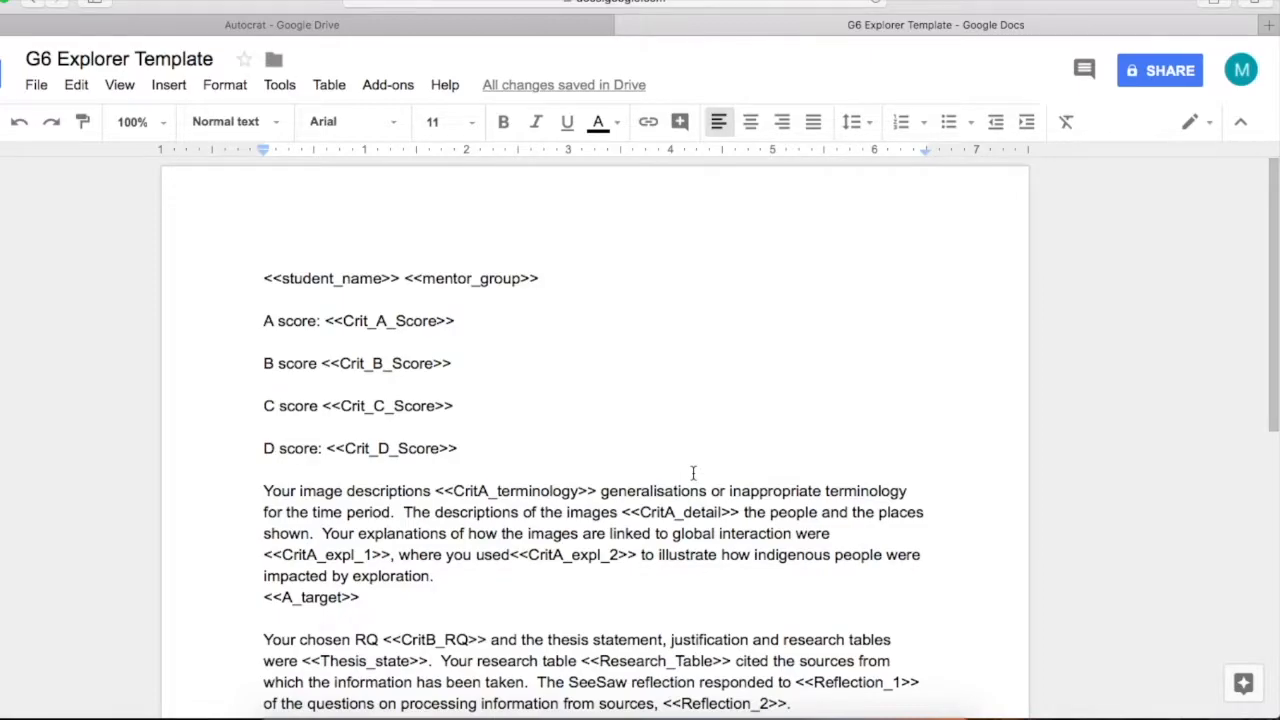
key("super+grave")
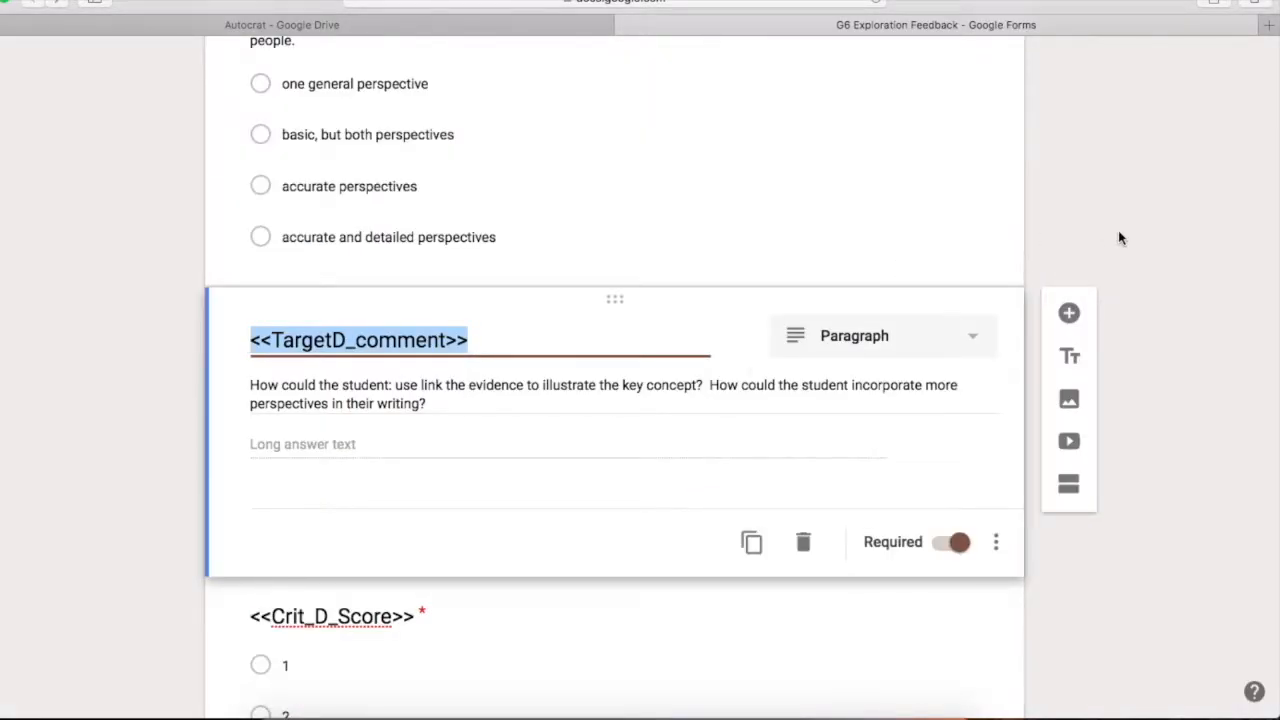
scroll(1143, 224, "up", 20)
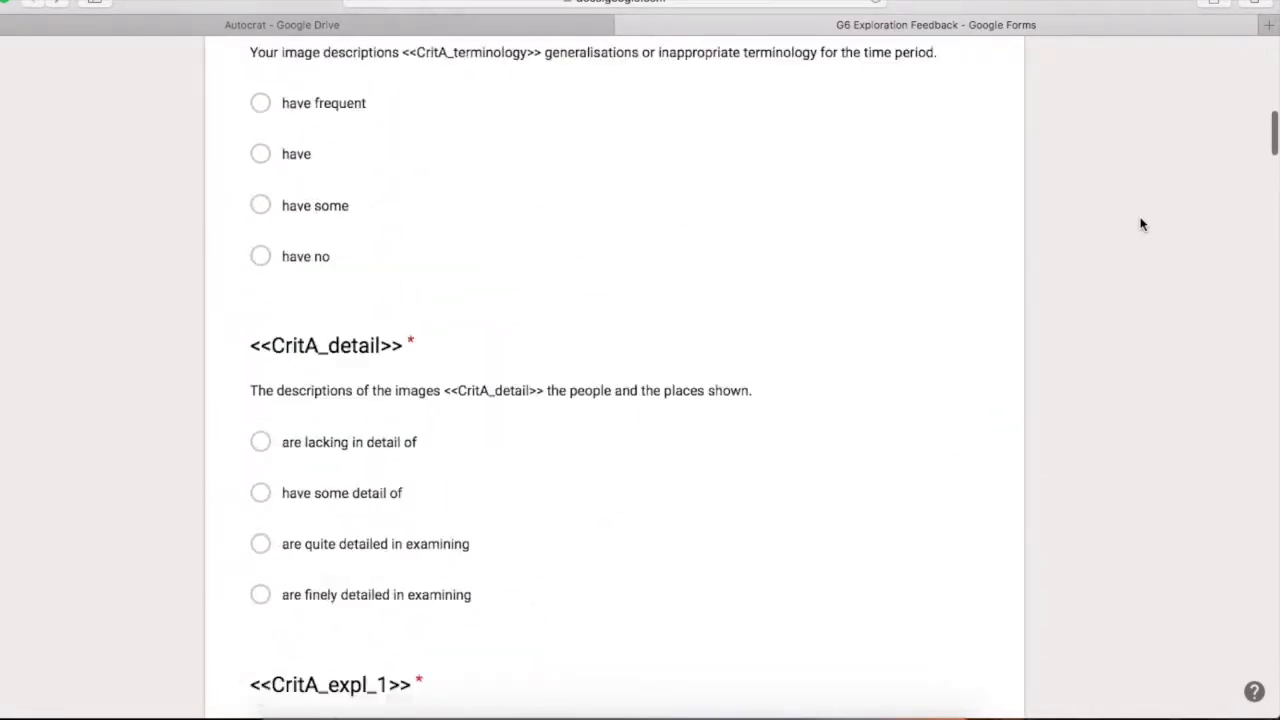
Scroll through the G6 Exploration Feedback form's respondent preview to check its questions
left_click(963, 72)
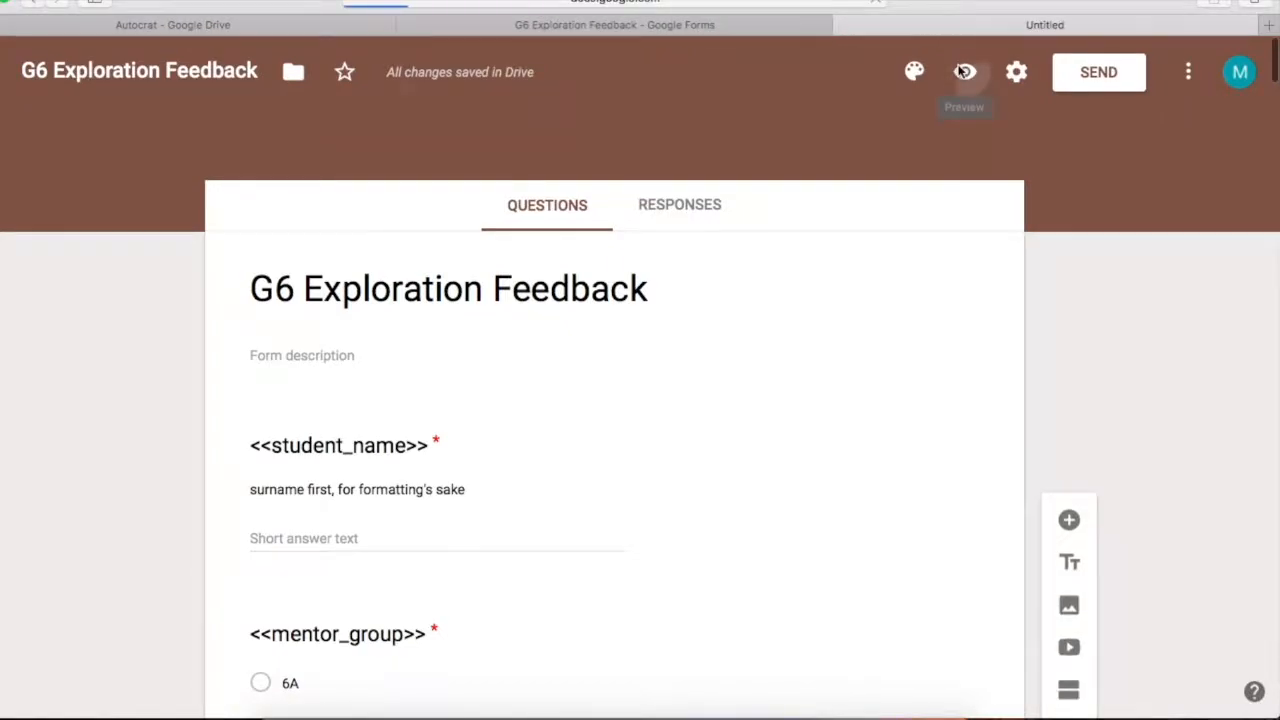
scroll(827, 465, "down", 15)
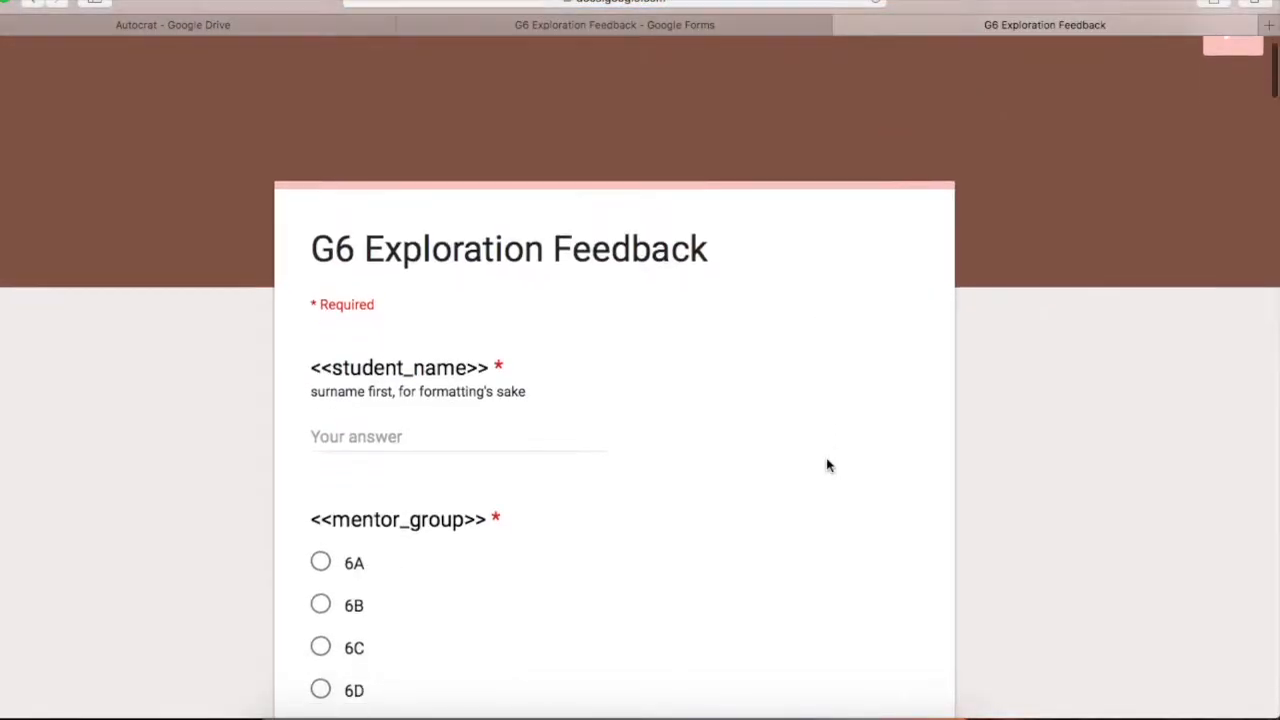
scroll(827, 465, "down", 20)
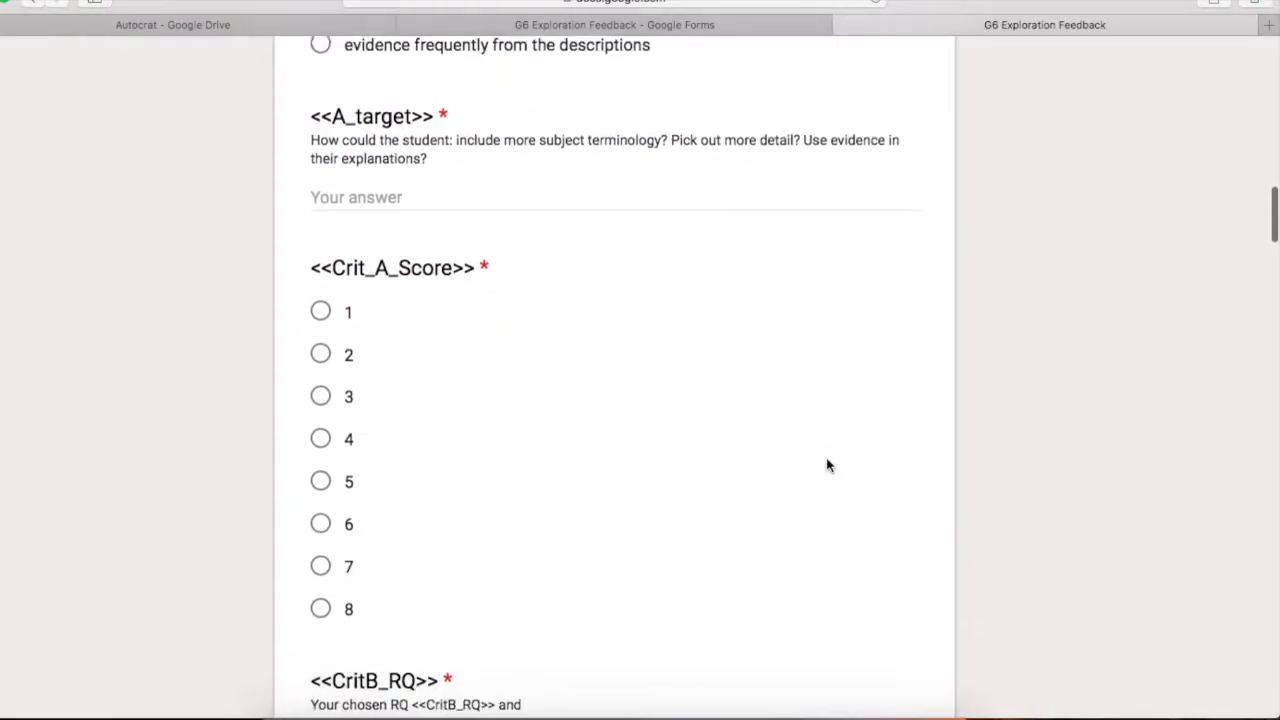
scroll(827, 465, "down", 10)
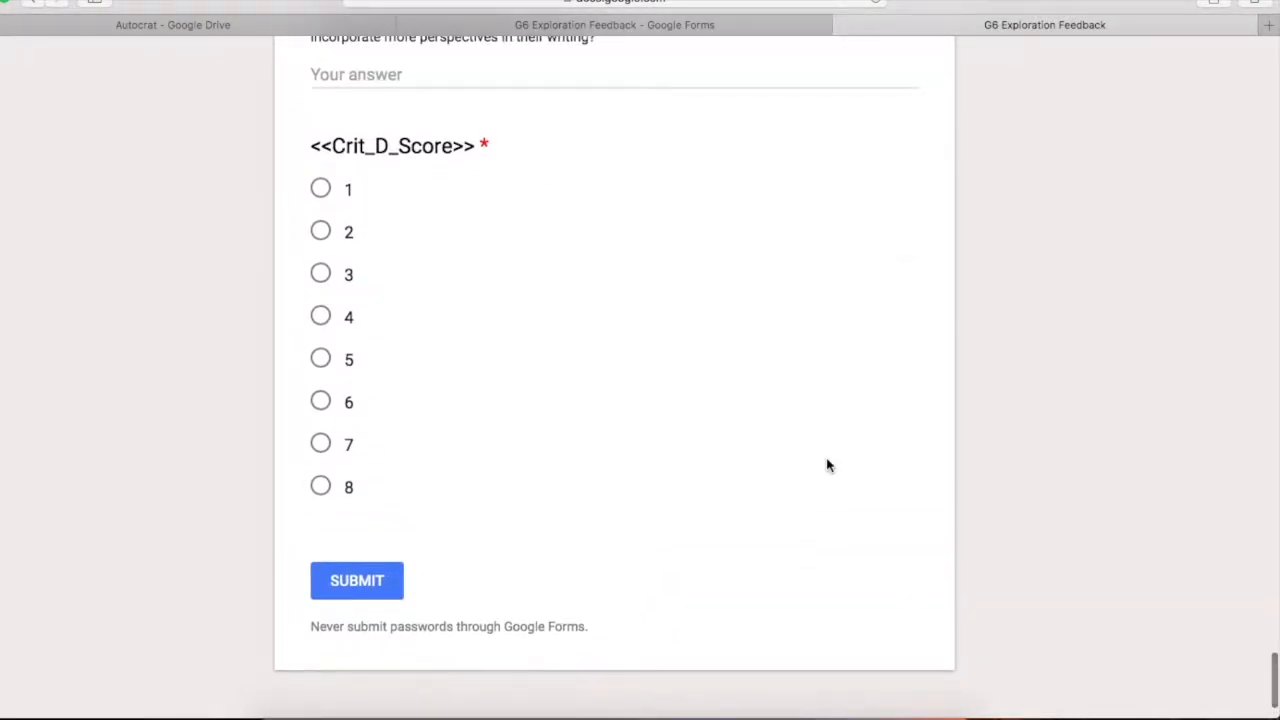
scroll(862, 429, "up", 10)
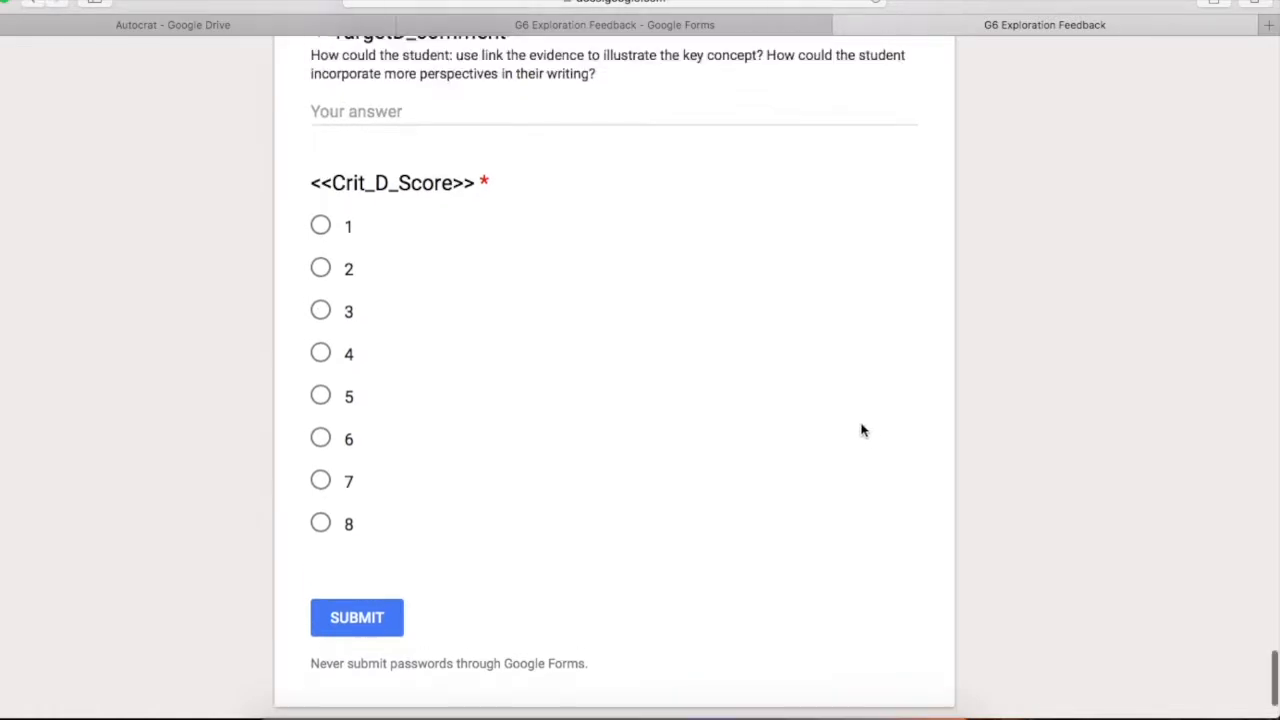
scroll(862, 429, "up", 10)
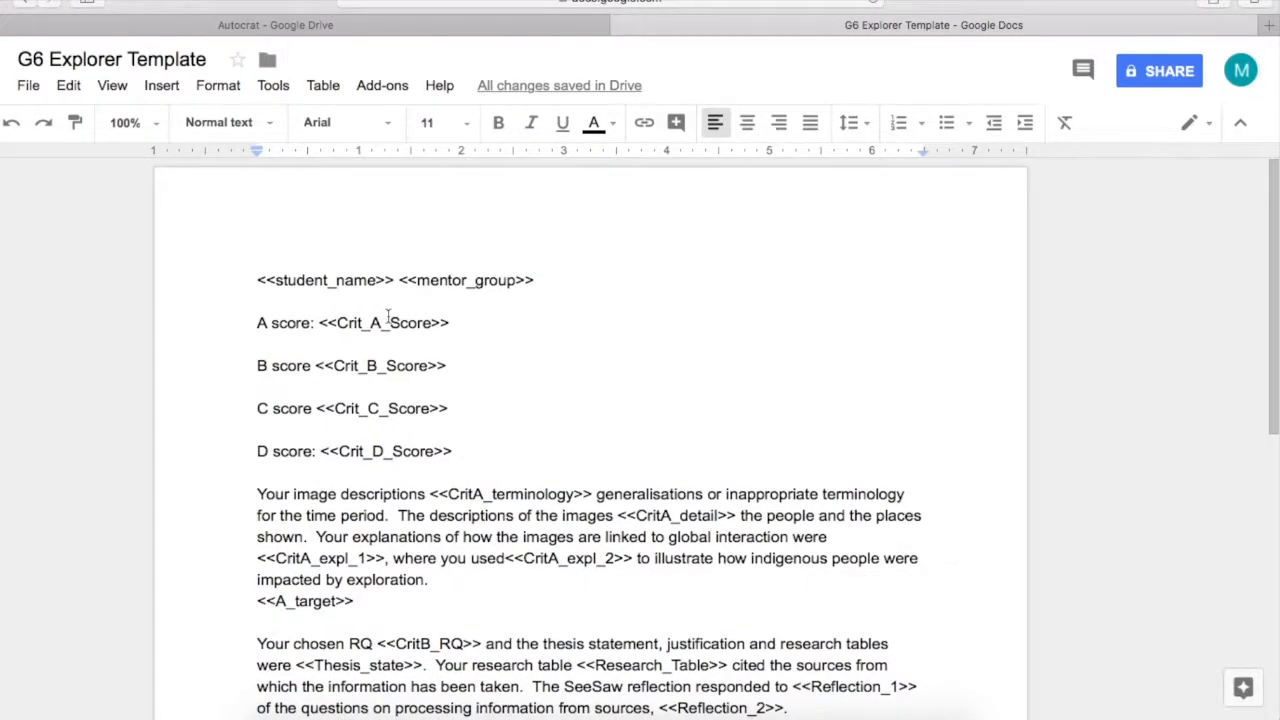
Create the 'G6 Exploration comments.1' folder in Autocrat and open the G6 Exploration Feedback form
scroll(772, 686, "down", 5)
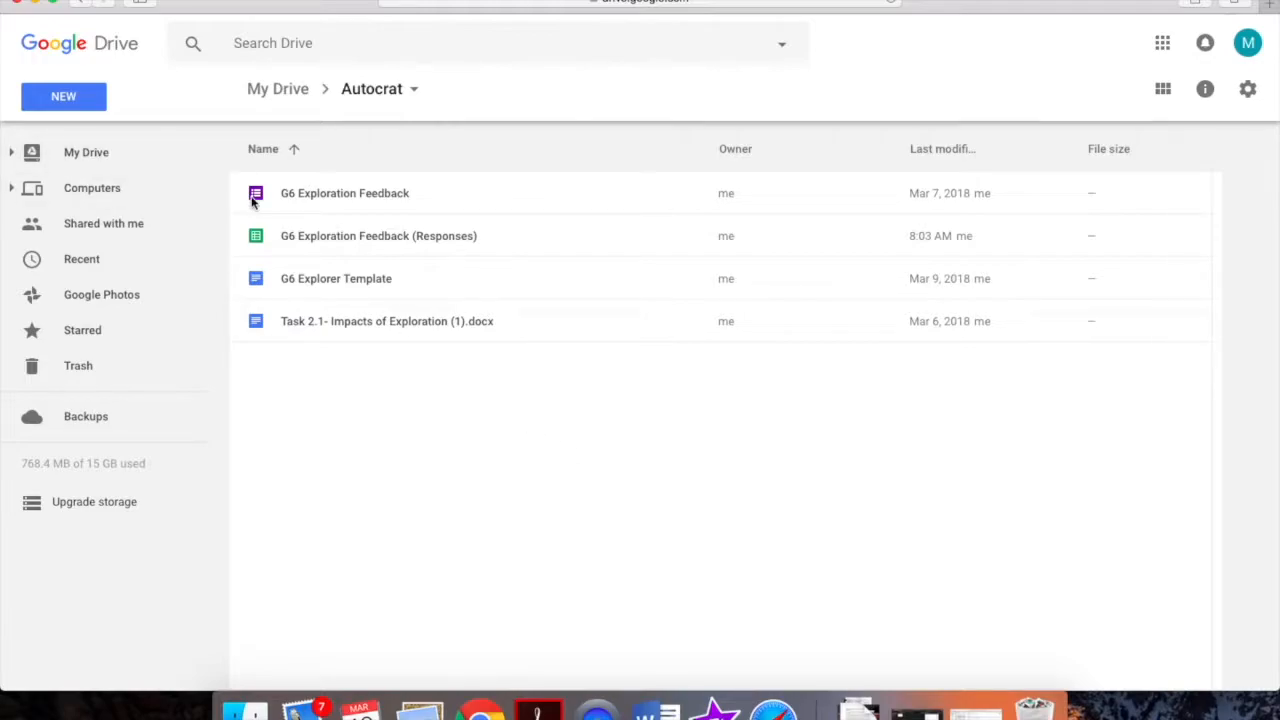
left_click(66, 102)
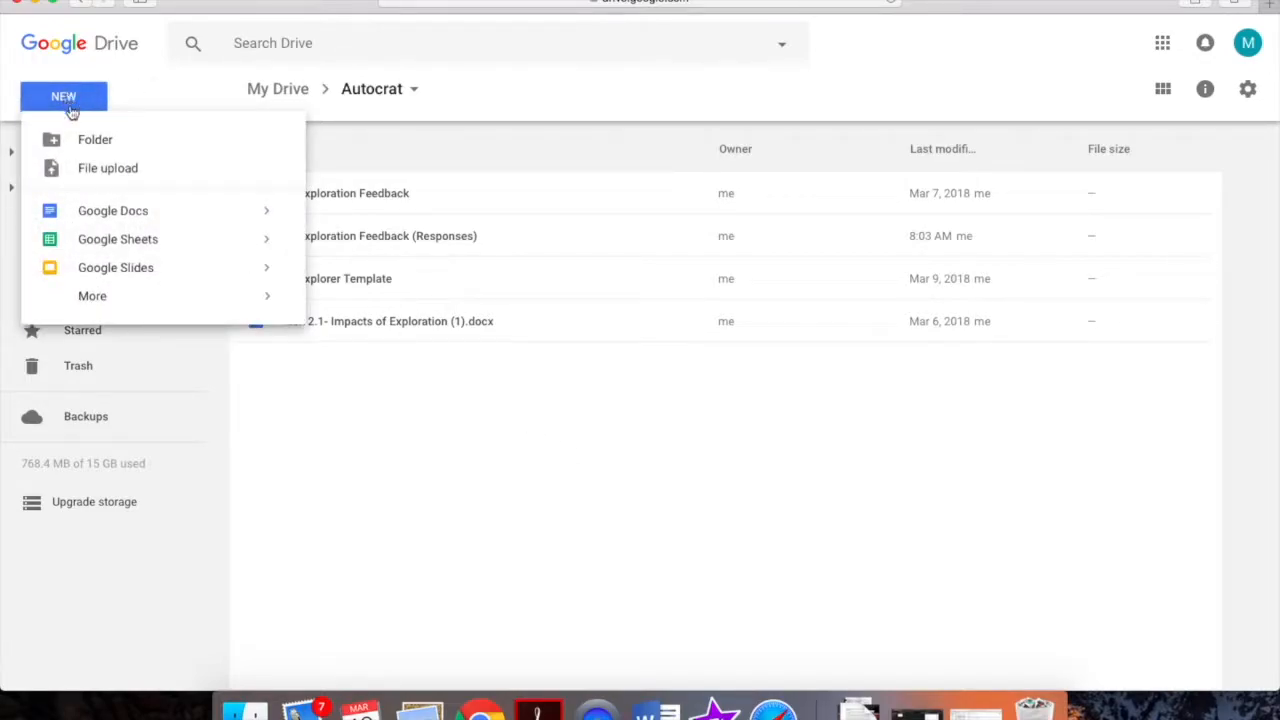
left_click(86, 140)
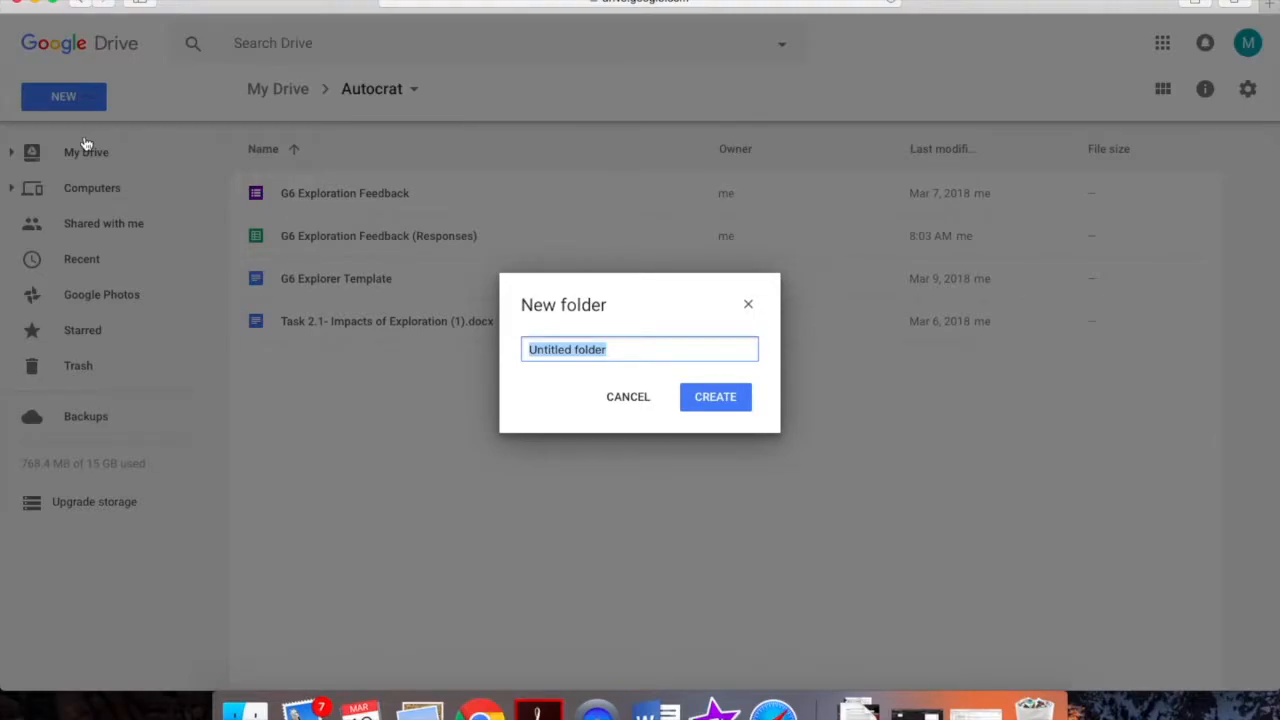
type("G6 Exploration comments.1")
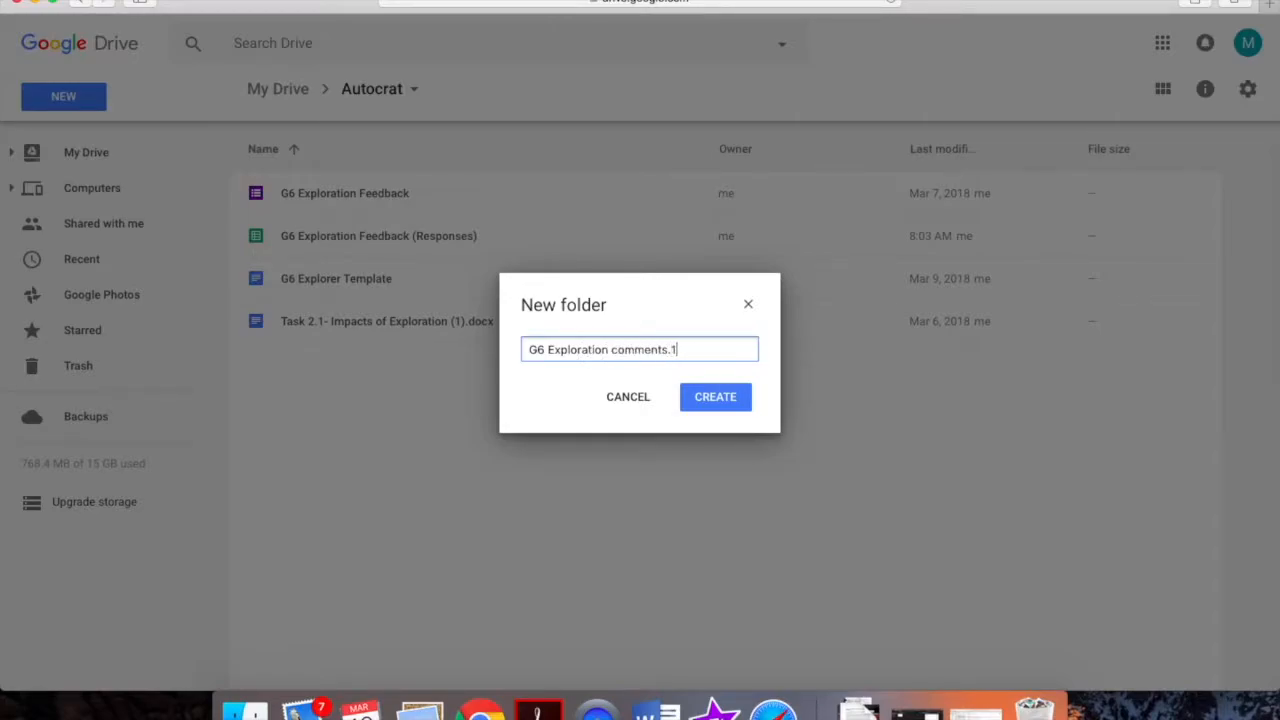
left_click(703, 398)
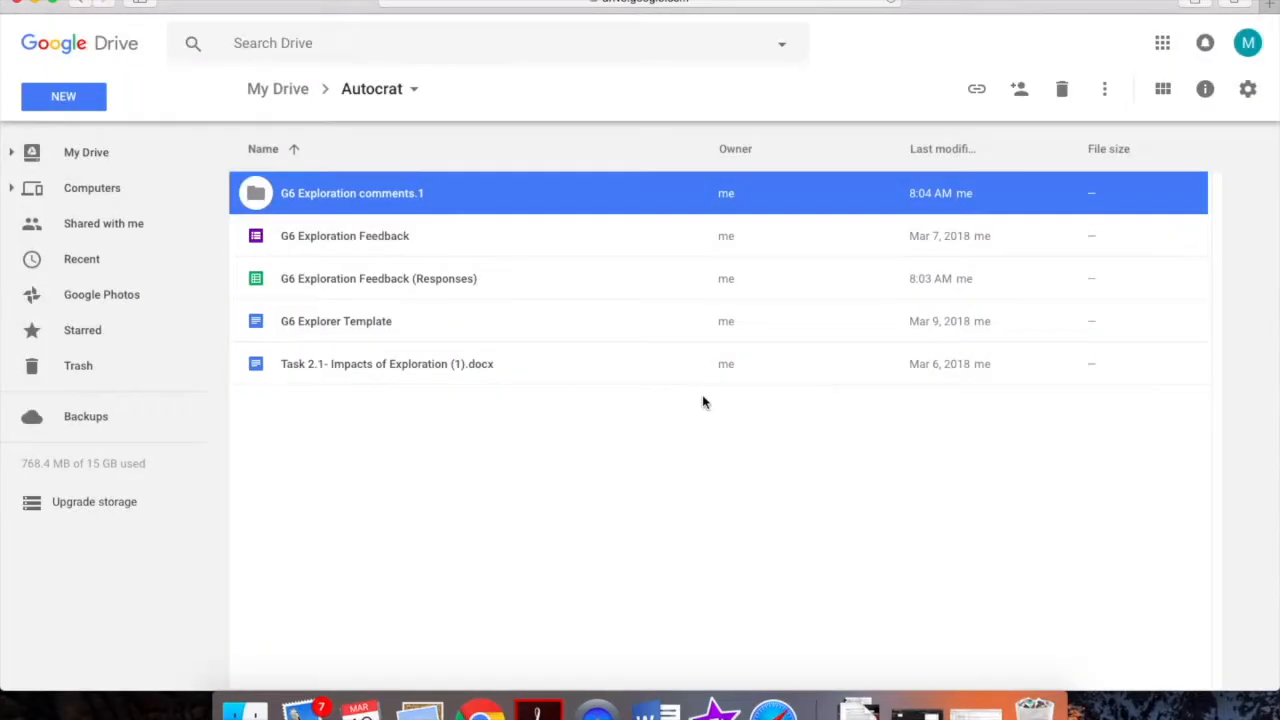
left_click(390, 472)
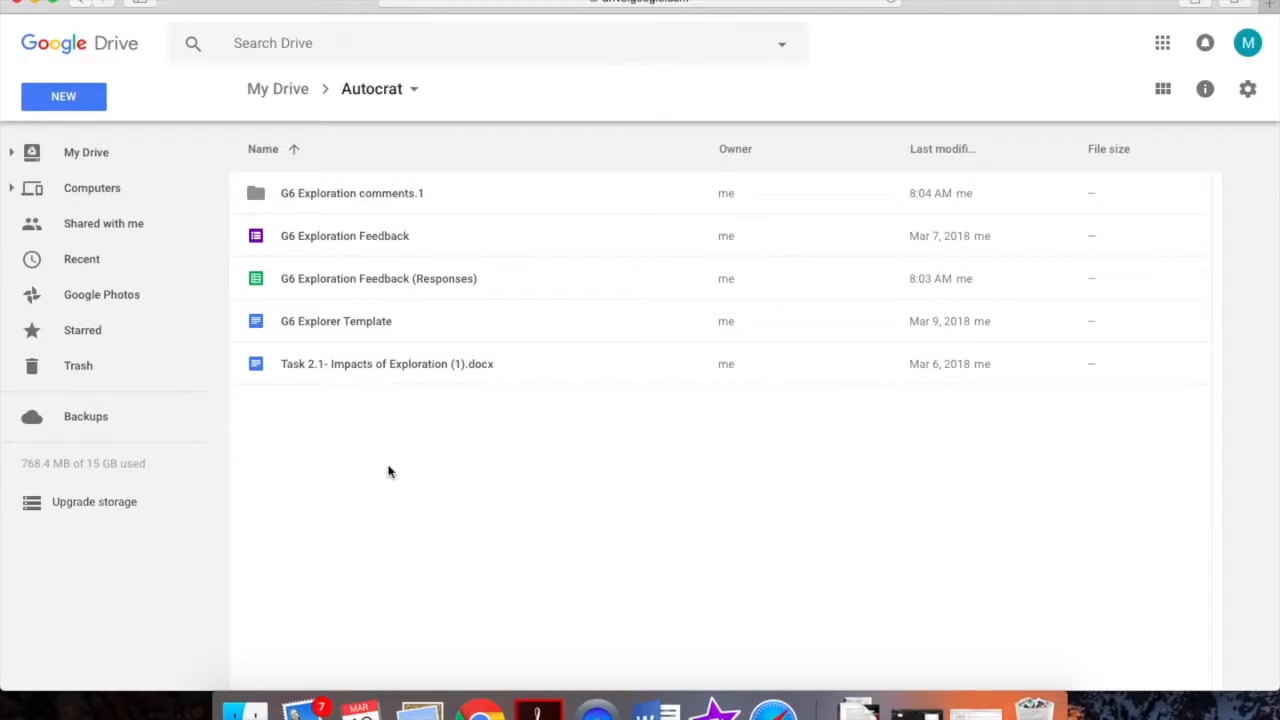
double_click(255, 240)
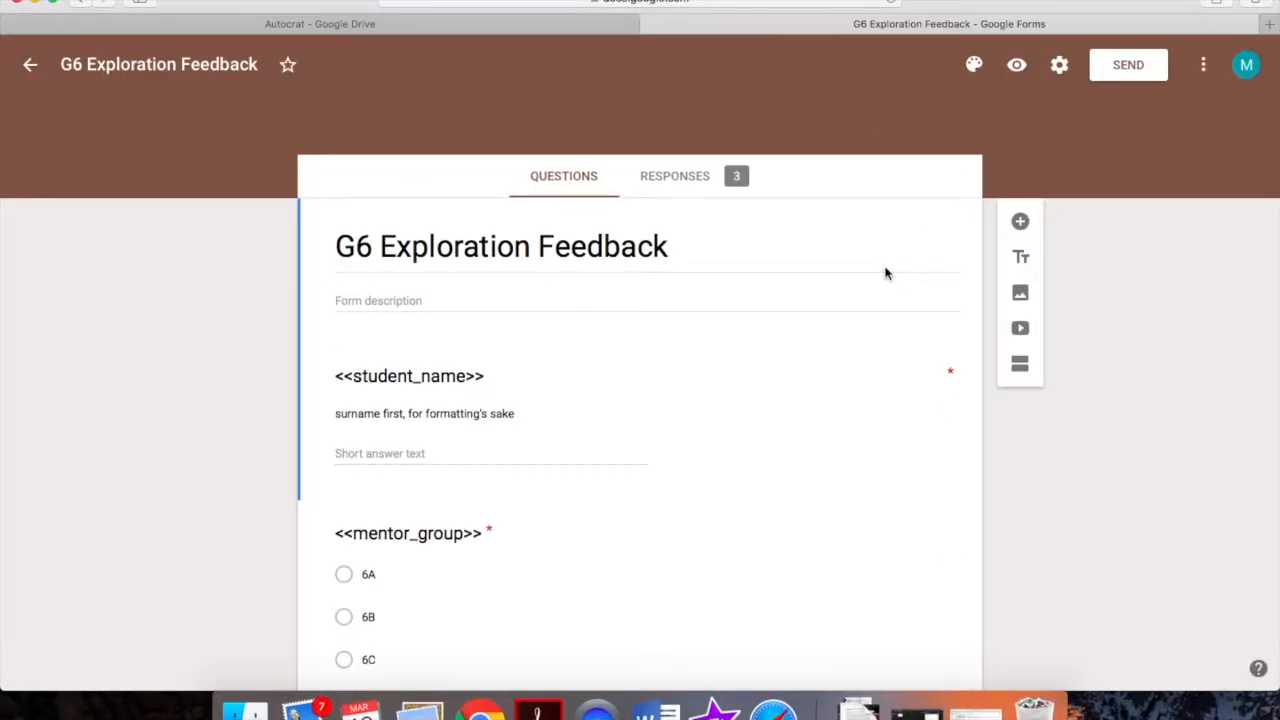
Preview the form, enter the student's full name and choose 6D as mentor group
left_click(1017, 66)
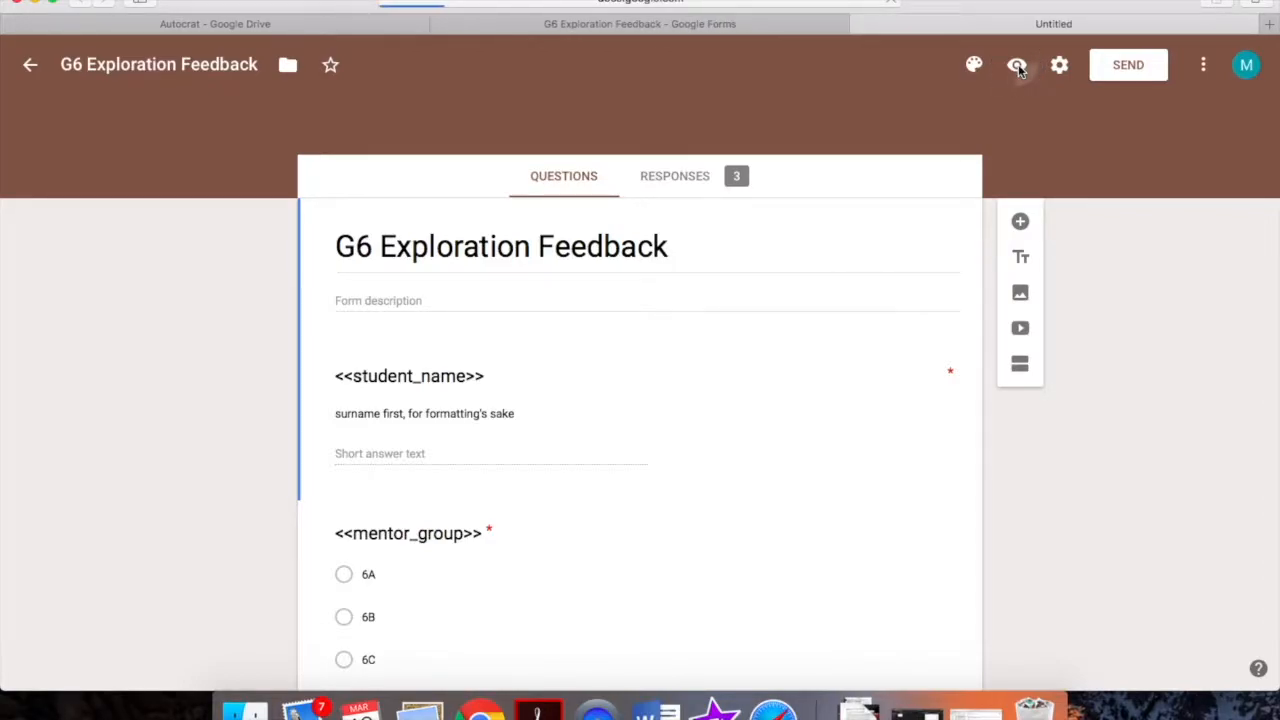
left_click(372, 424)
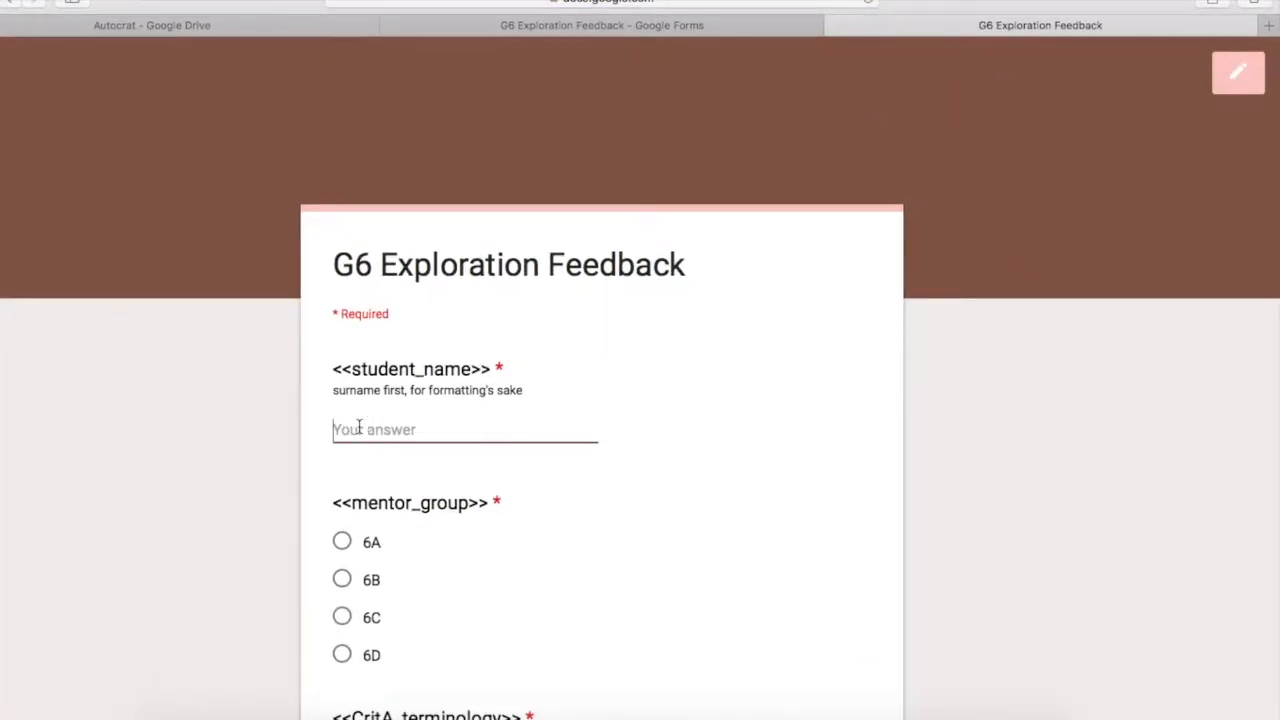
type("M")
key("BackSpace")
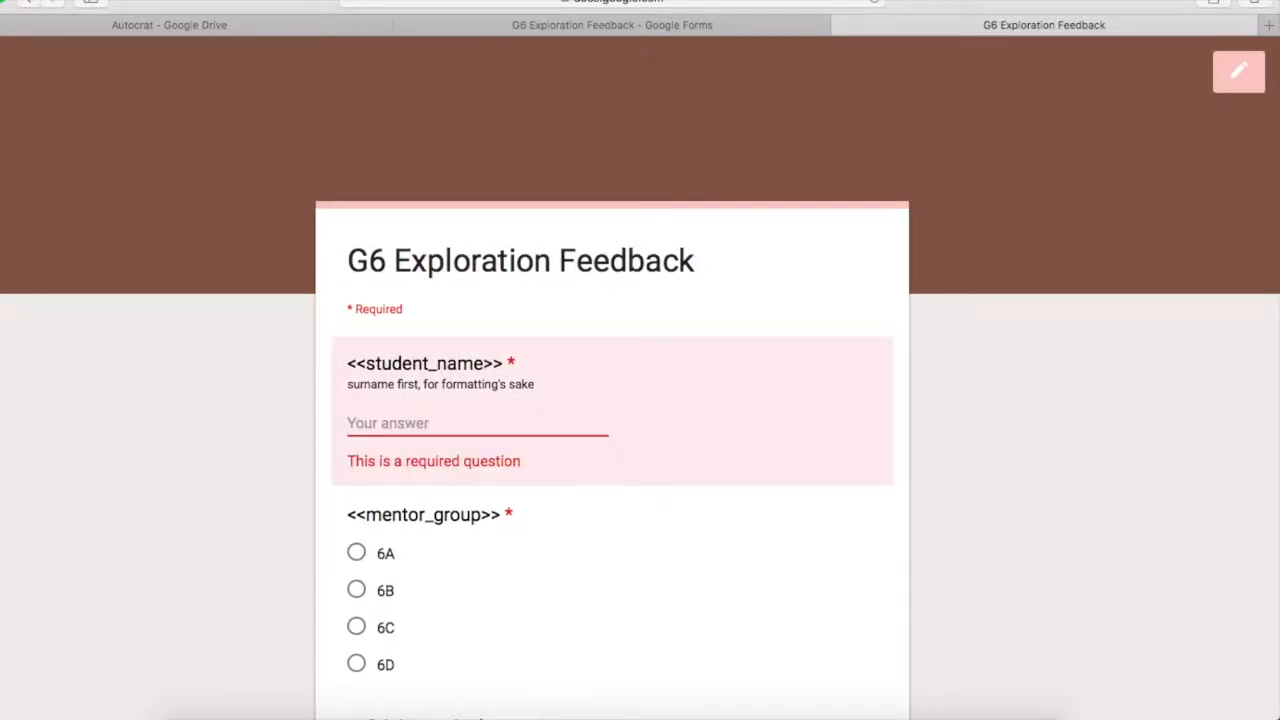
scroll(363, 403, "down", 5)
left_click(360, 403)
Answer the criterion A questions, add the comment 'Key terms please' and set the A score
scroll(449, 409, "down", 2)
left_click(359, 512)
scroll(359, 515, "down", 2)
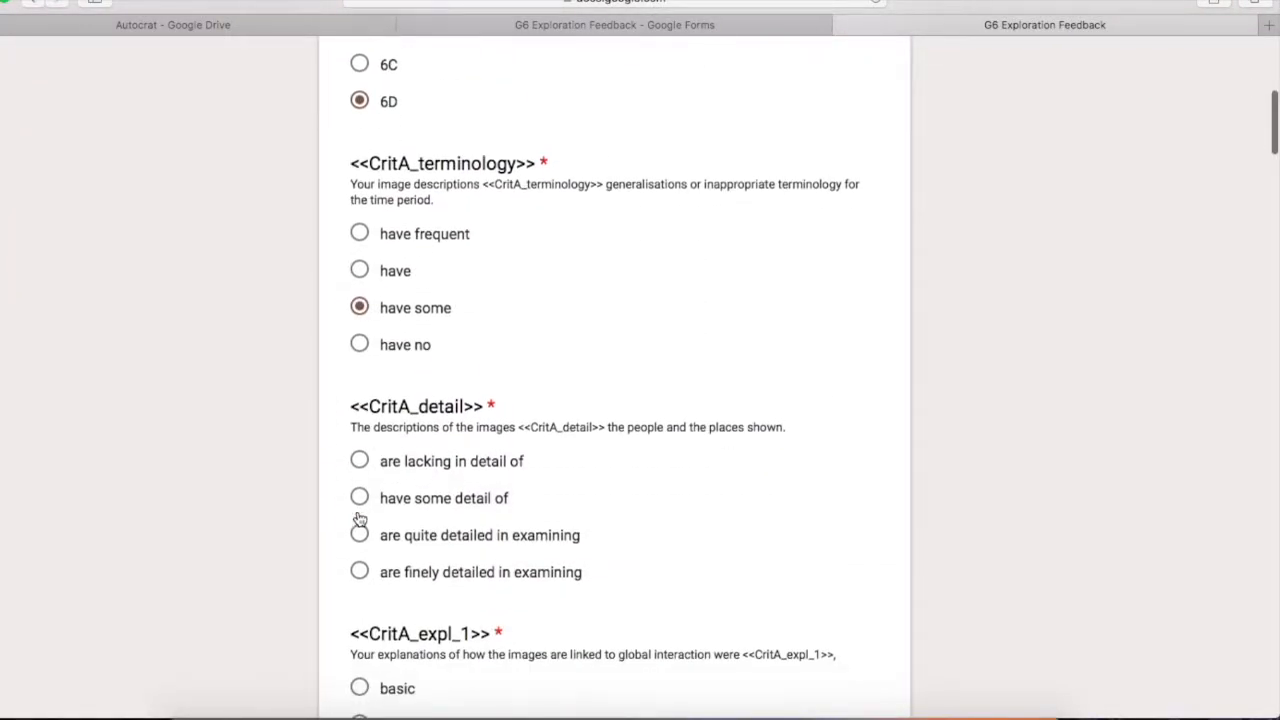
left_click(360, 497)
scroll(359, 498, "down", 4)
left_click(357, 492)
left_click(352, 546)
scroll(352, 546, "down", 3)
left_click(354, 438)
type("Key terms please")
scroll(354, 480, "down", 7)
left_click(352, 480)
Answer criterion B (Reflection_2: none or basic examples), comment 'More research', and set the B score
left_click(352, 505)
scroll(352, 505, "down", 10)
left_click(352, 503)
left_click(354, 403)
type("More research")
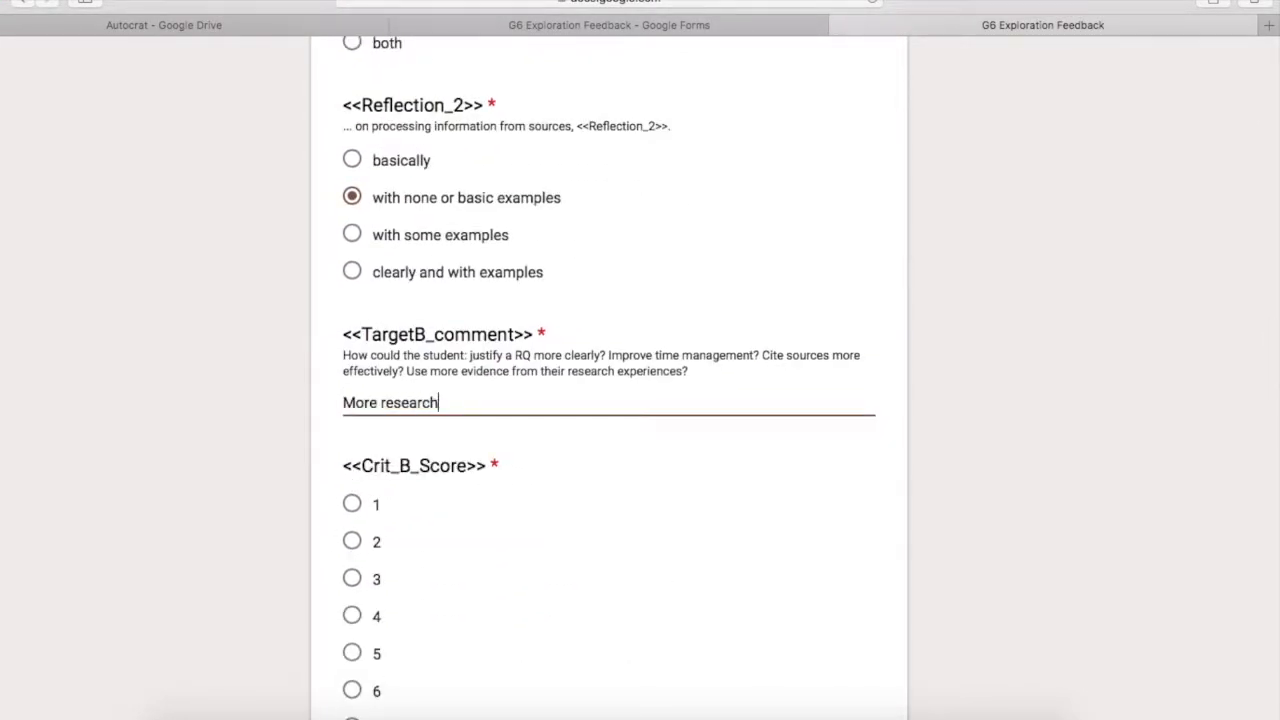
scroll(354, 500, "down", 7)
left_click(354, 526)
Answer criterion C (conclusion processed somewhat, several source pieces missing) with comment 'Cleaner annotations'
scroll(354, 560, "down", 6)
left_click(352, 540)
scroll(352, 540, "down", 4)
left_click(351, 380)
left_click(354, 594)
type("Cleaner annotations")
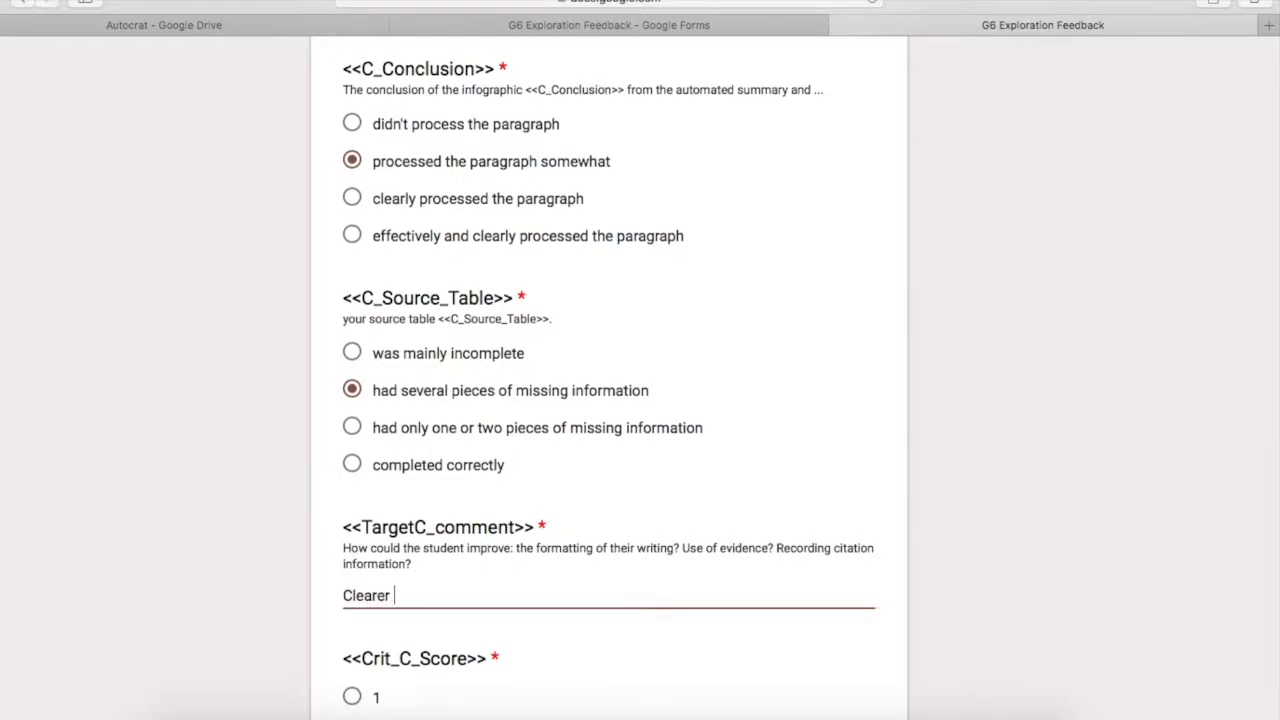
Answer criterion D, comment 'Review your thesis statement in the conclusion.', give Crit_D_Score 4, and submit
scroll(471, 569, "down", 10)
left_click(352, 557)
scroll(351, 557, "down", 5)
left_click(349, 220)
left_click(400, 391)
type("Review your thesis statement in the conclusion.")
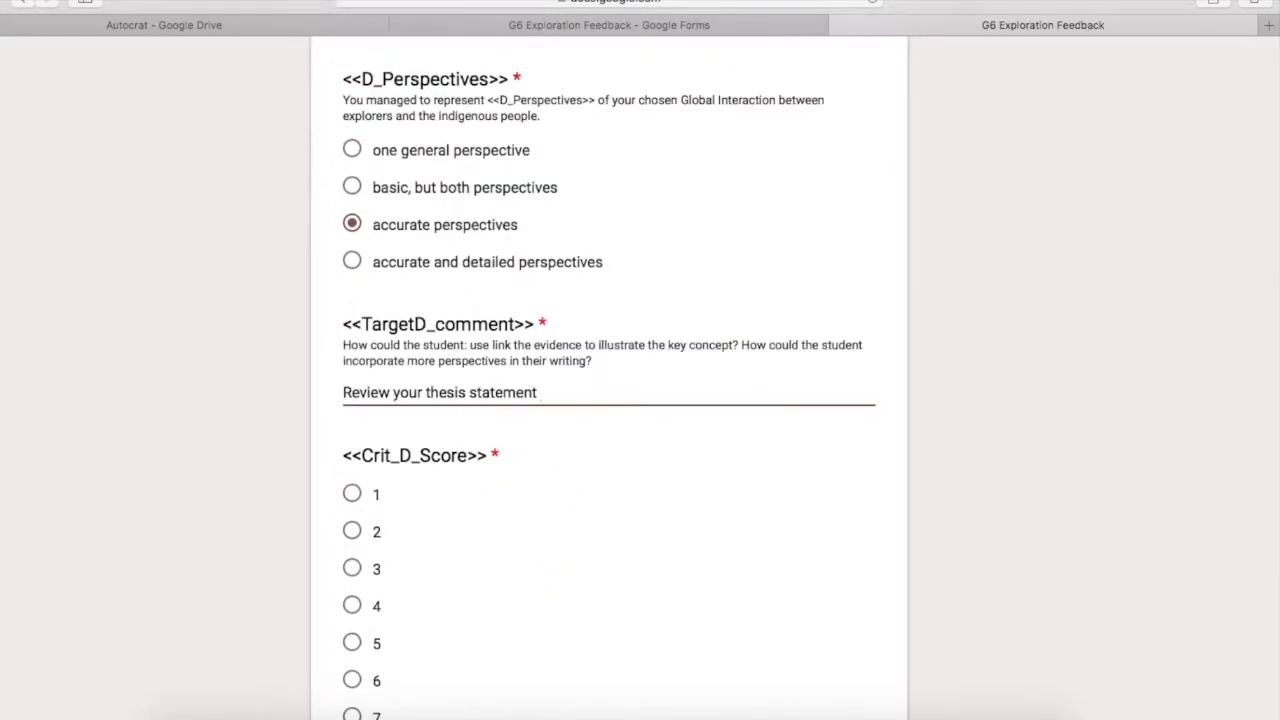
scroll(357, 420, "down", 2)
left_click(356, 418)
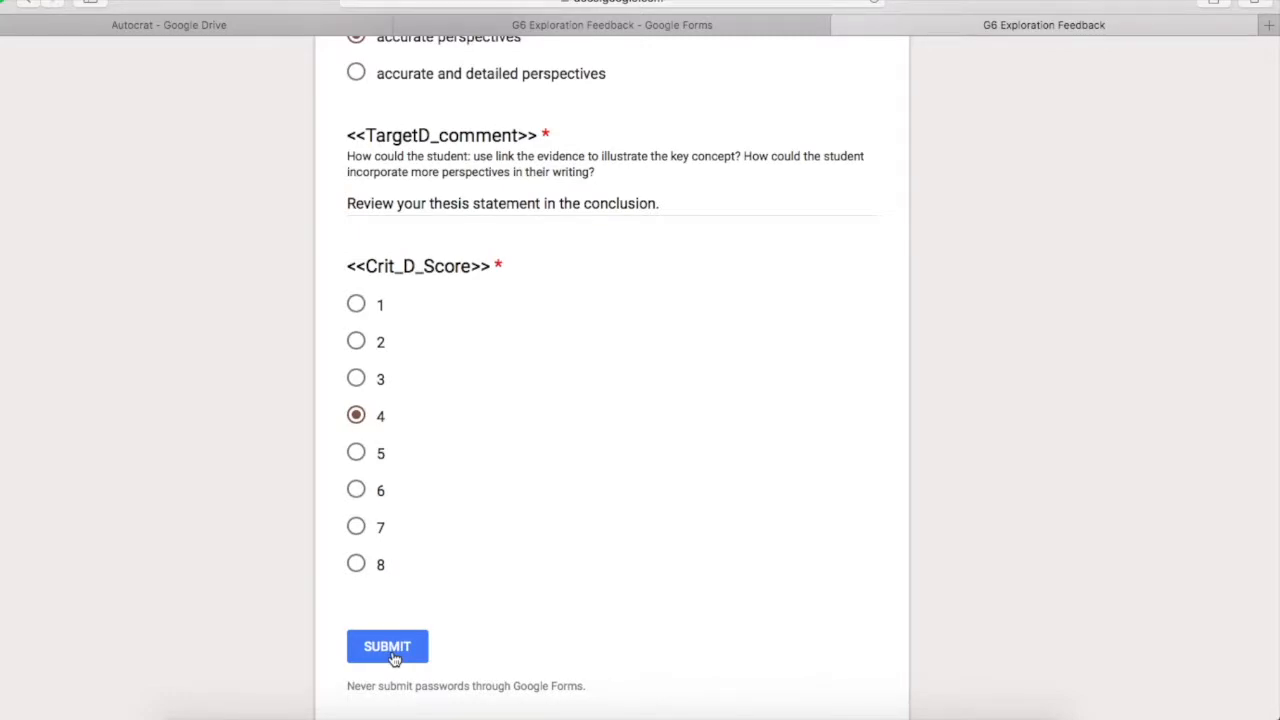
left_click(390, 650)
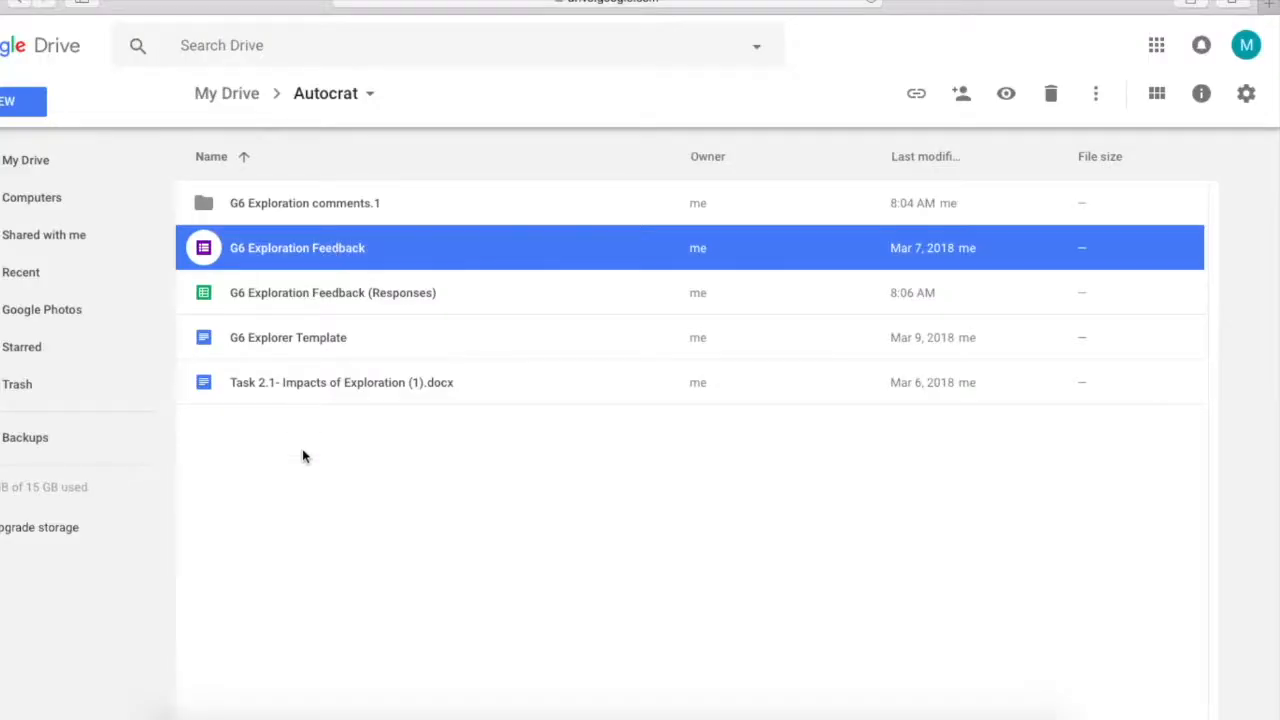
Open the G6 Exploration Feedback (Responses) spreadsheet and launch autoCrat
left_click(304, 461)
double_click(204, 293)
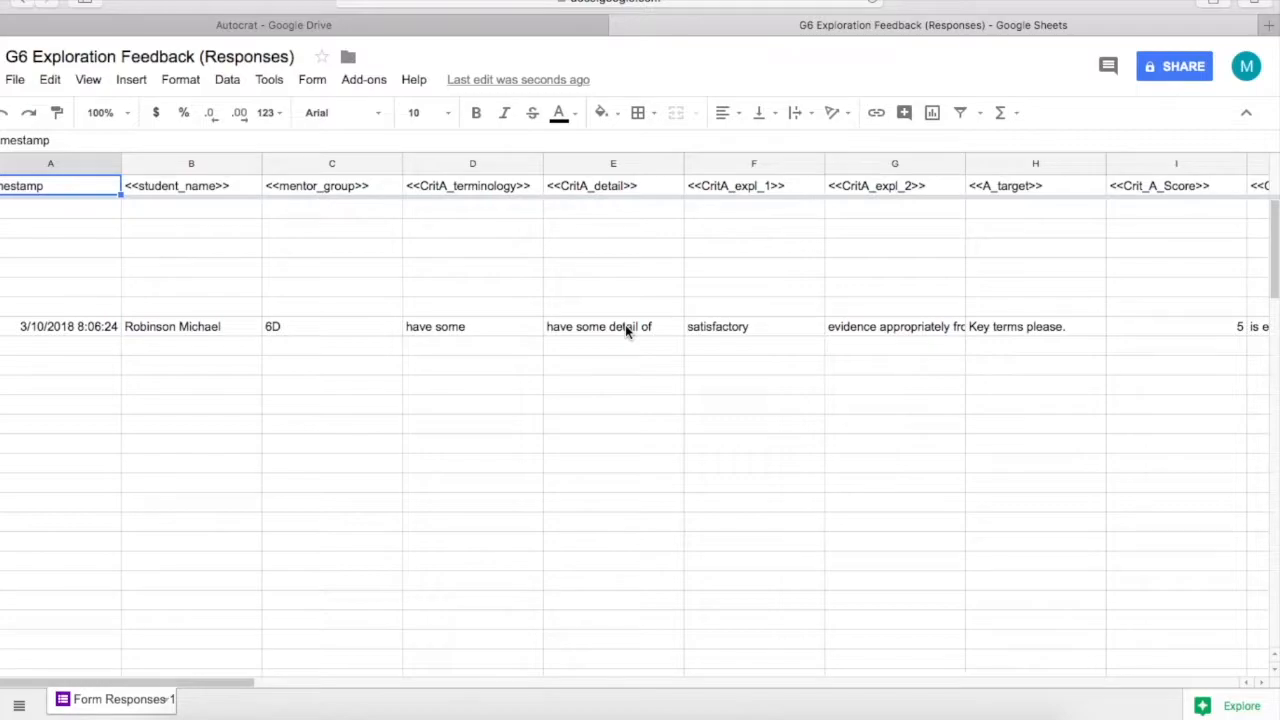
left_click(373, 80)
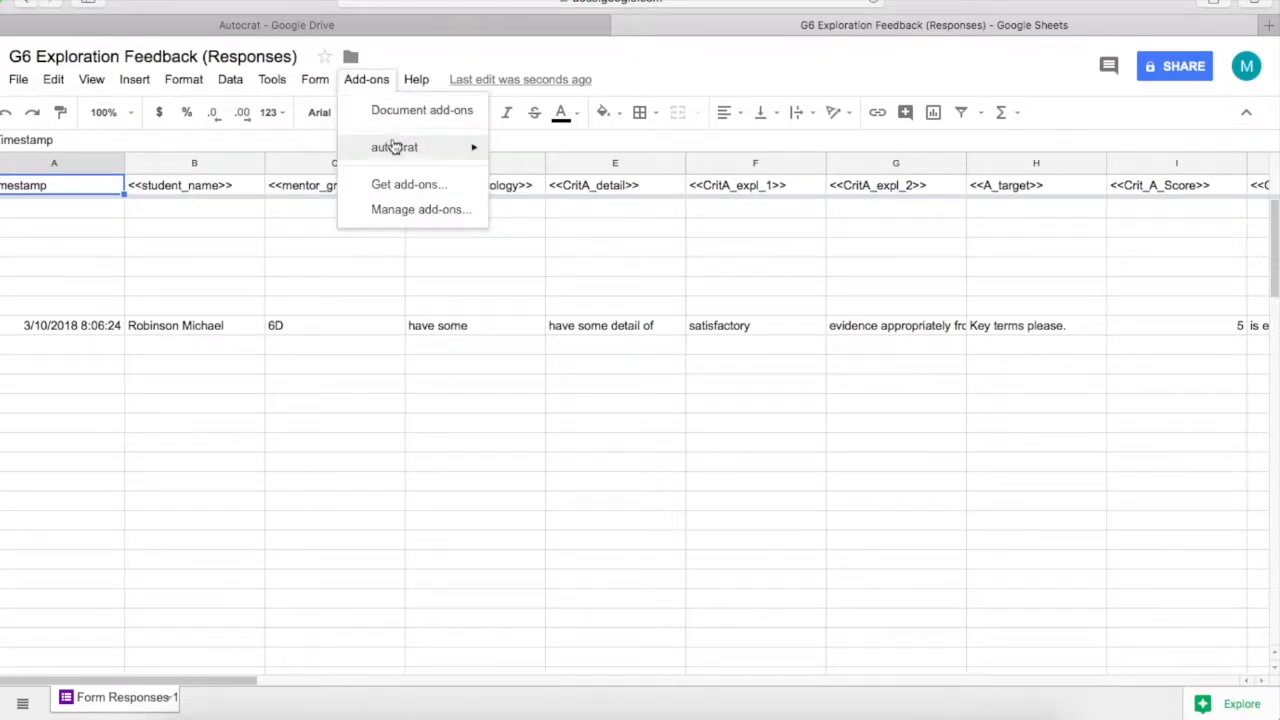
mouse_move(391, 147)
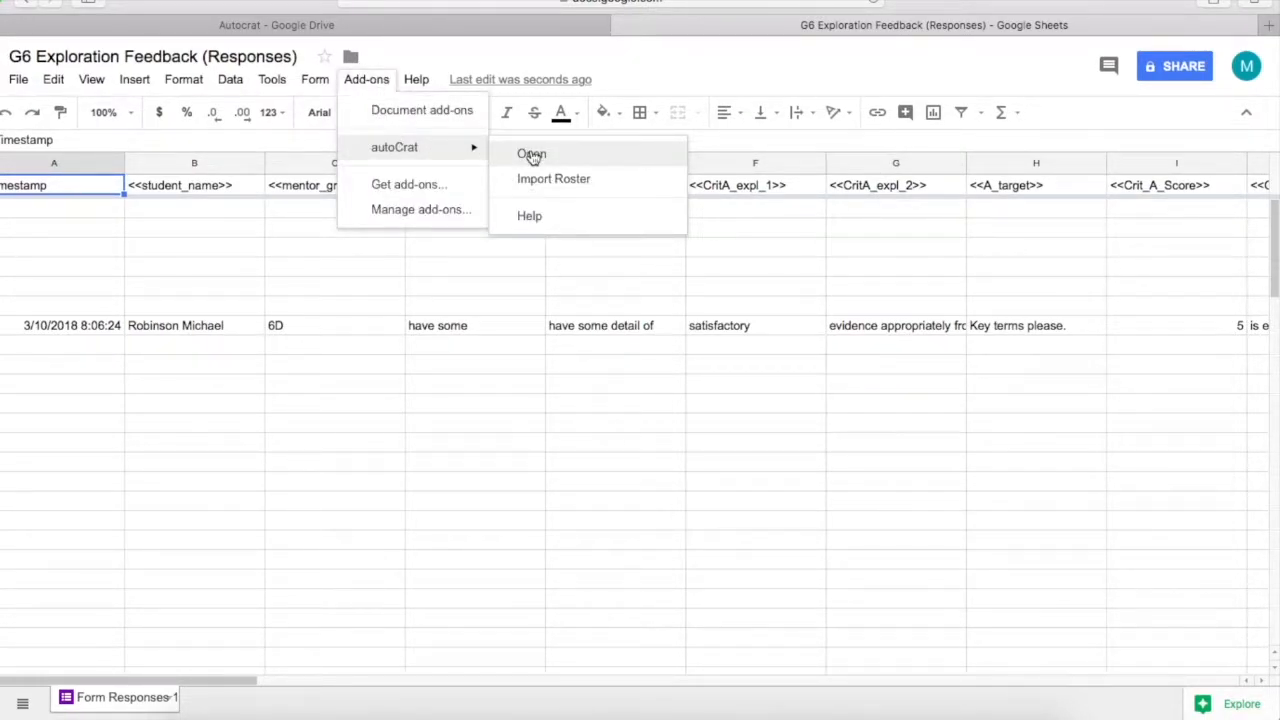
left_click(532, 155)
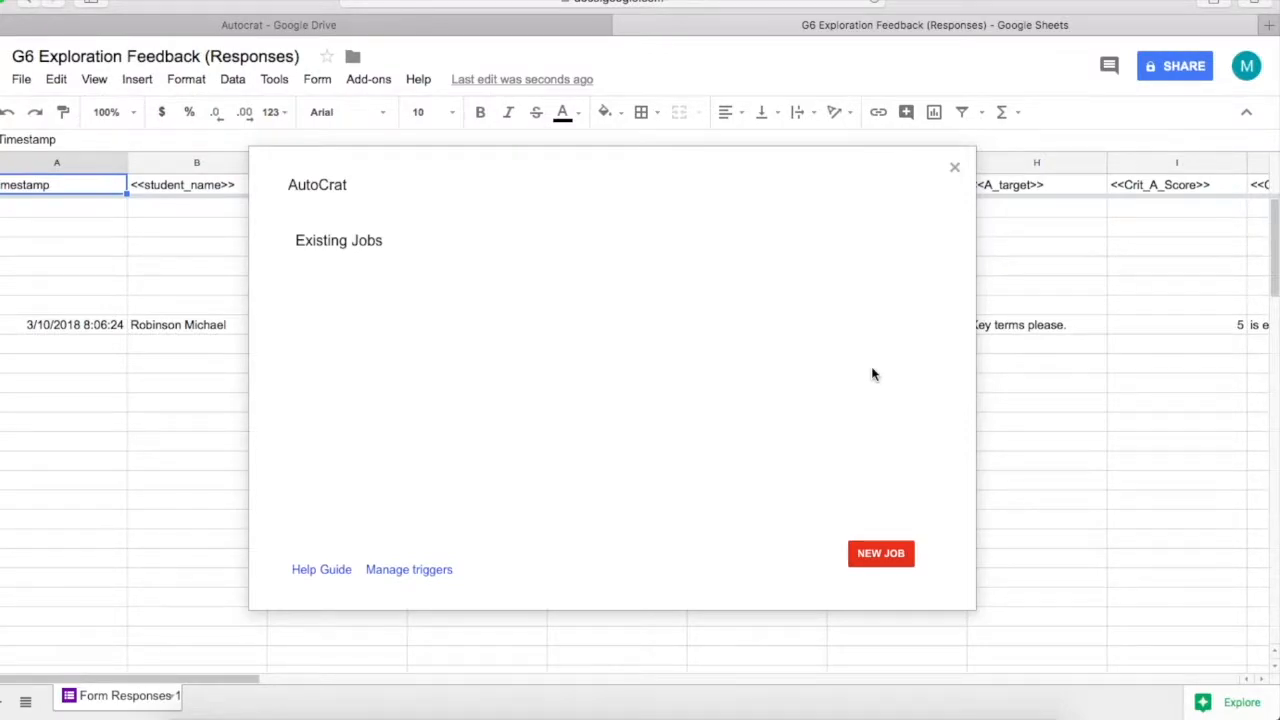
Create the job 'Feedback Comments G6' using the G6 Explorer Template document from Drive
left_click(866, 553)
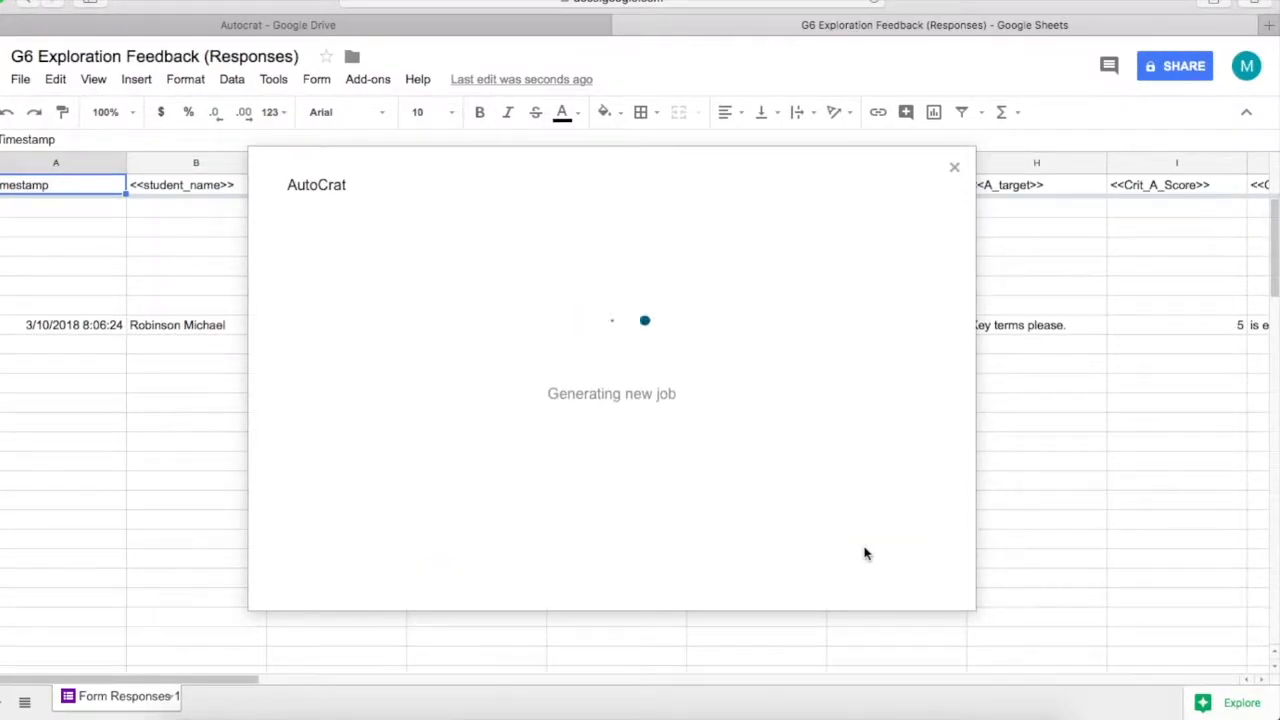
type("Feedback Commen")
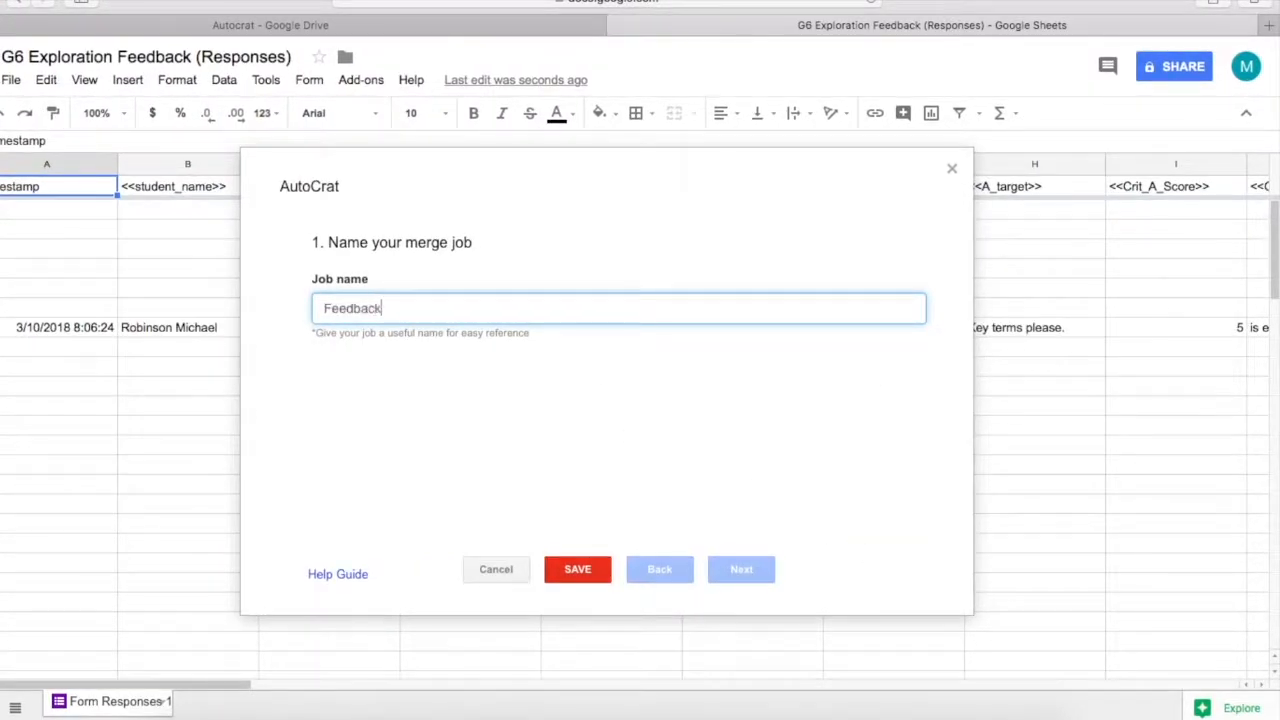
type("ts G6")
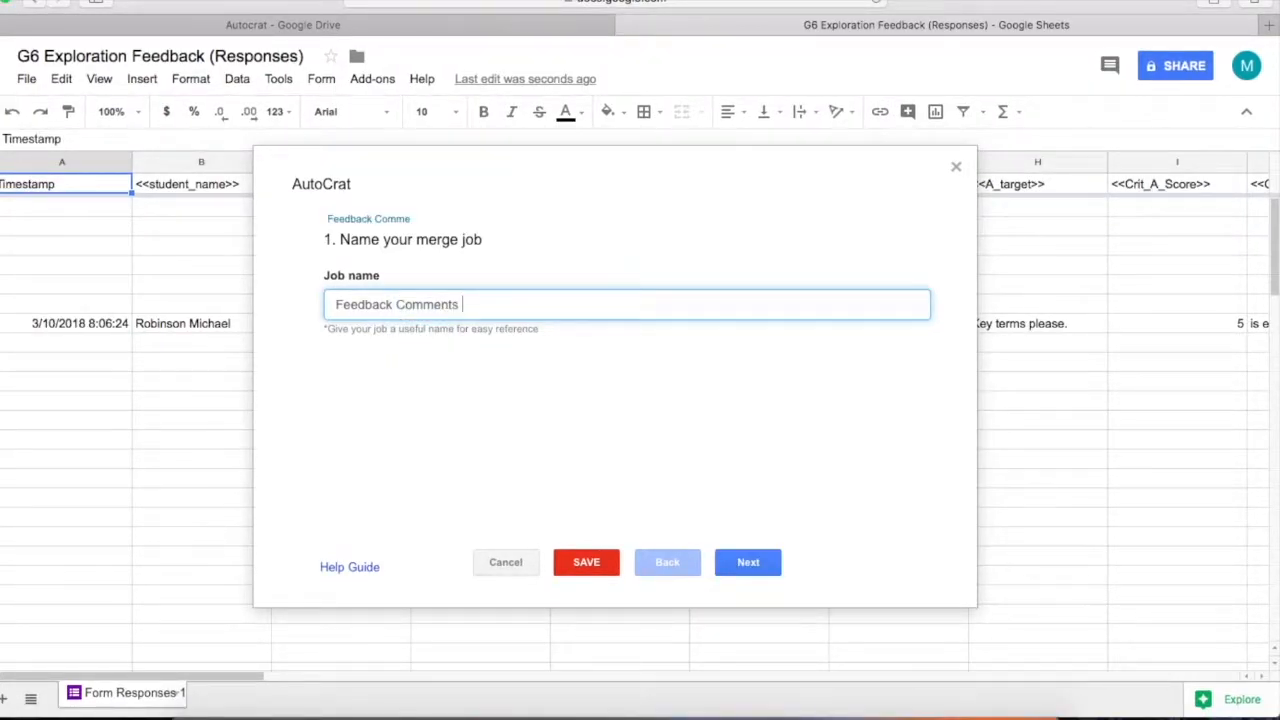
left_click(737, 559)
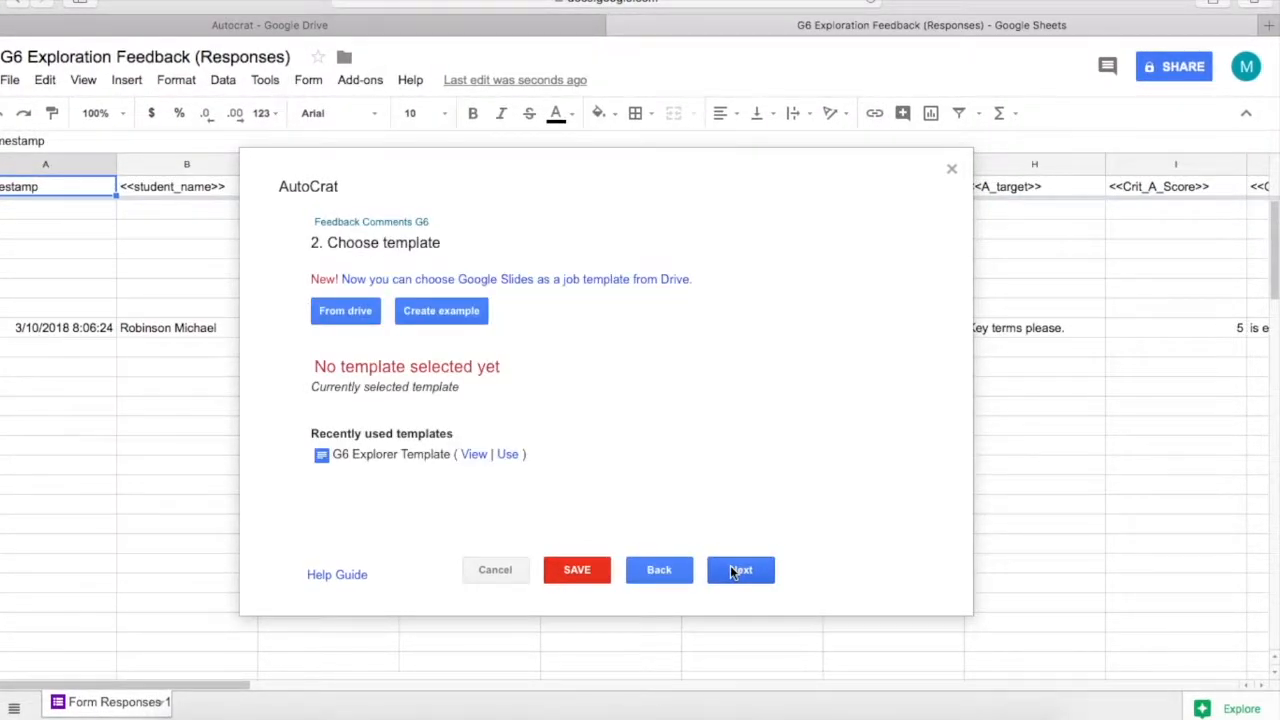
left_click(357, 310)
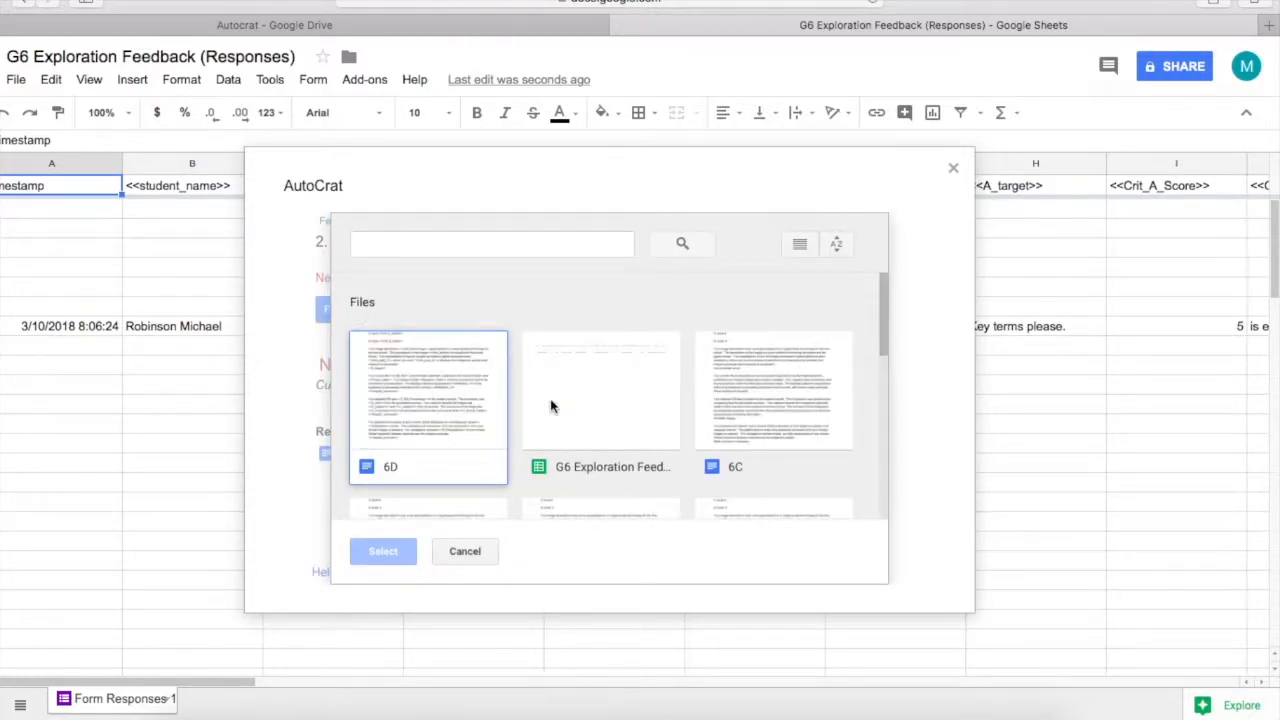
scroll(550, 405, "down", 10)
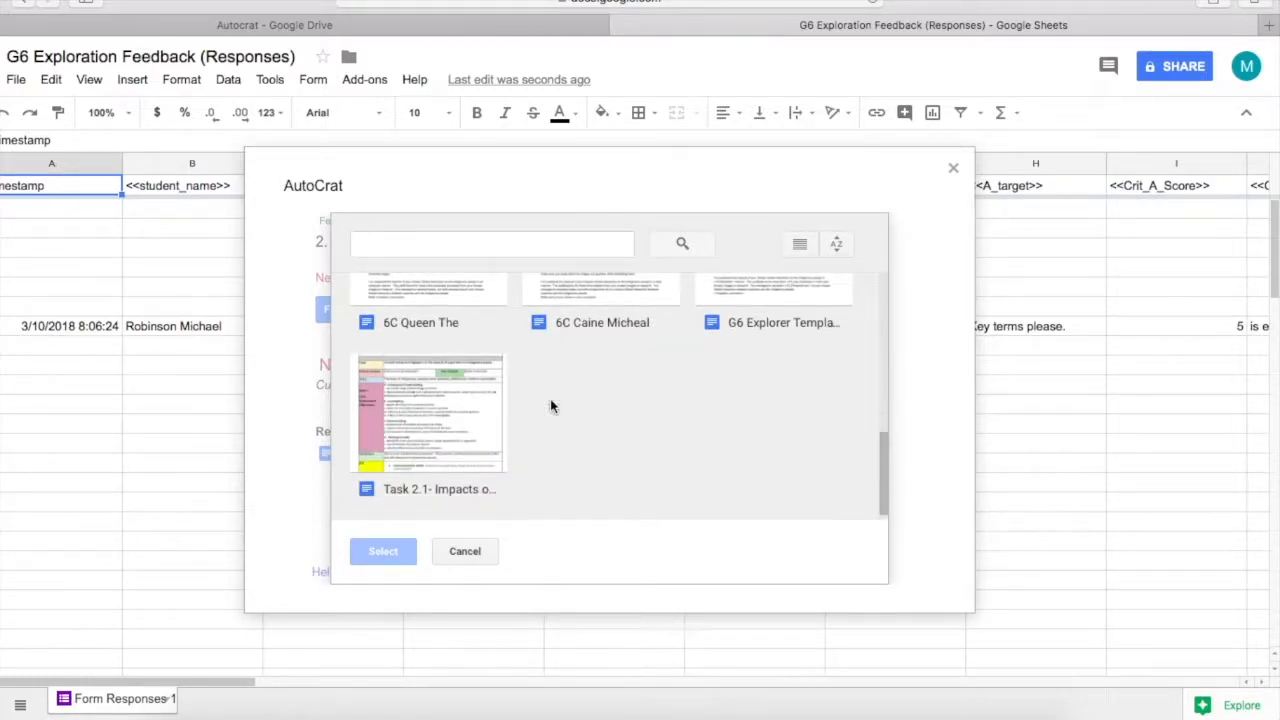
left_click(770, 287)
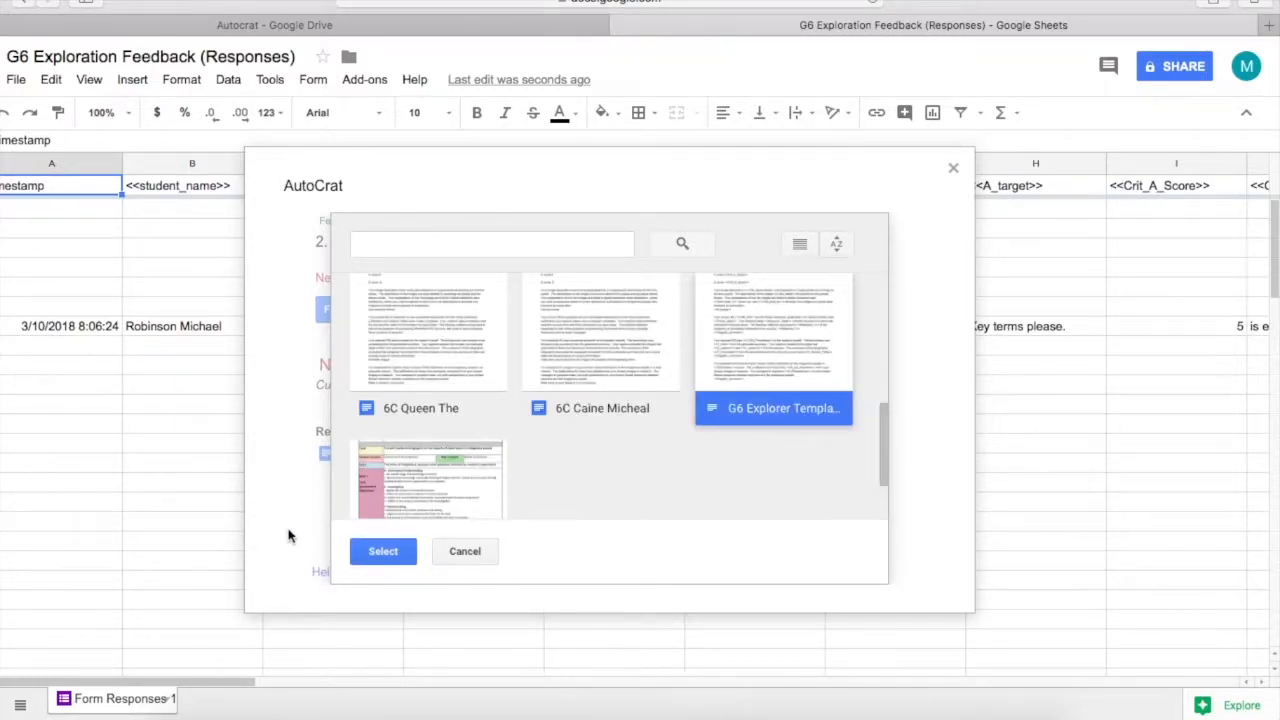
left_click(375, 551)
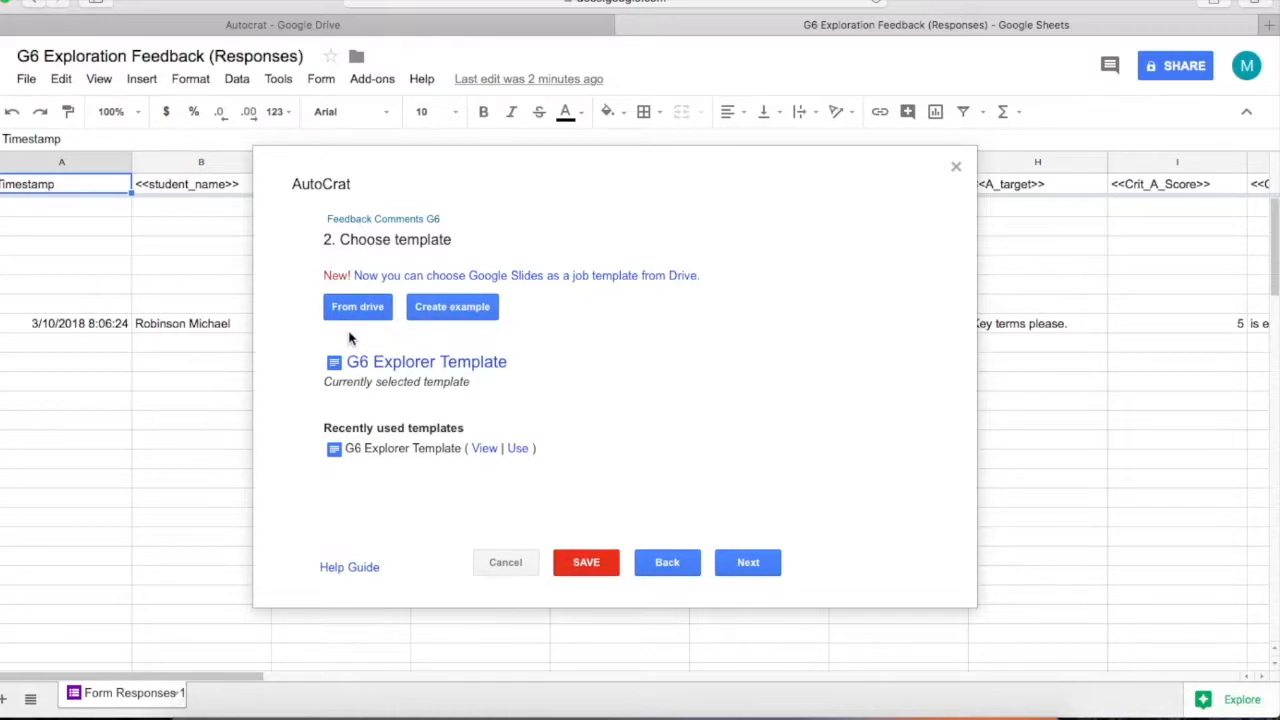
Map student_name, mentor_group, the four criterion scores and the CritA tags to their columns
left_click(748, 563)
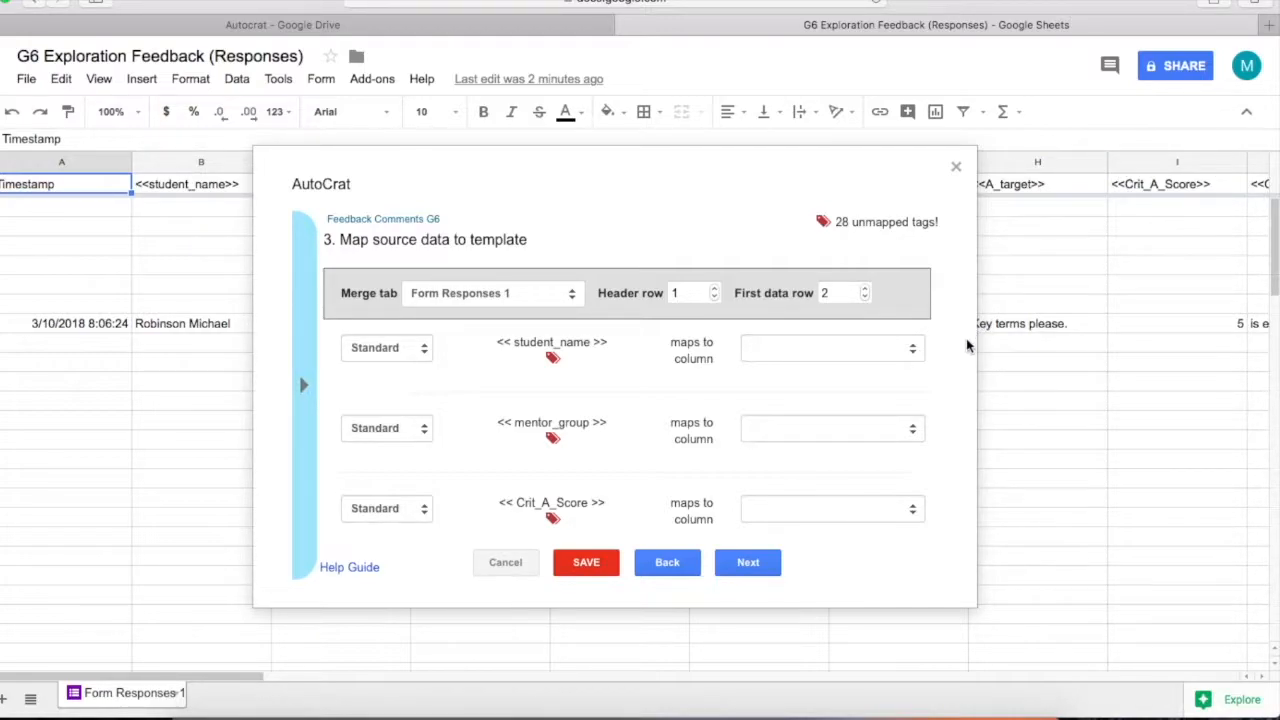
left_click(912, 350)
left_click(860, 385)
left_click(914, 431)
left_click(860, 484)
scroll(880, 450, "down", 3)
left_click(910, 377)
left_click(858, 543)
left_click(910, 457)
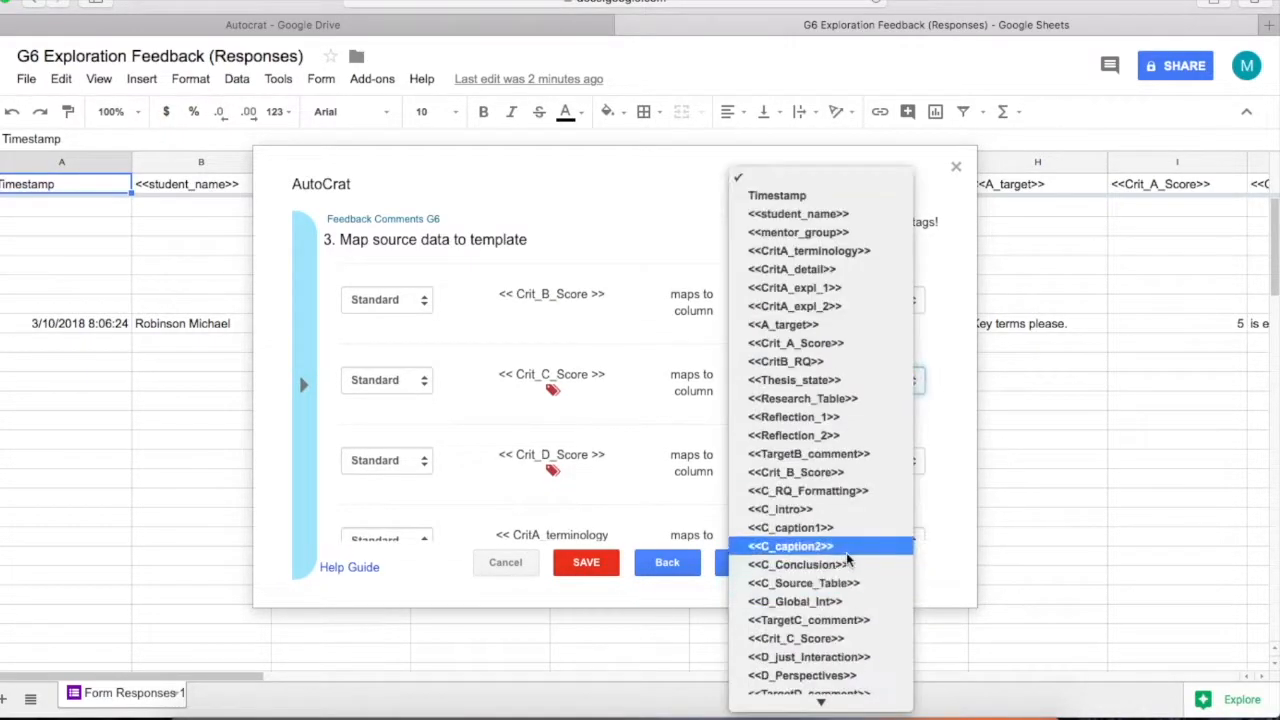
left_click(840, 639)
scroll(880, 450, "down", 3)
left_click(914, 307)
left_click(850, 636)
left_click(911, 322)
left_click(838, 400)
left_click(912, 404)
left_click(845, 497)
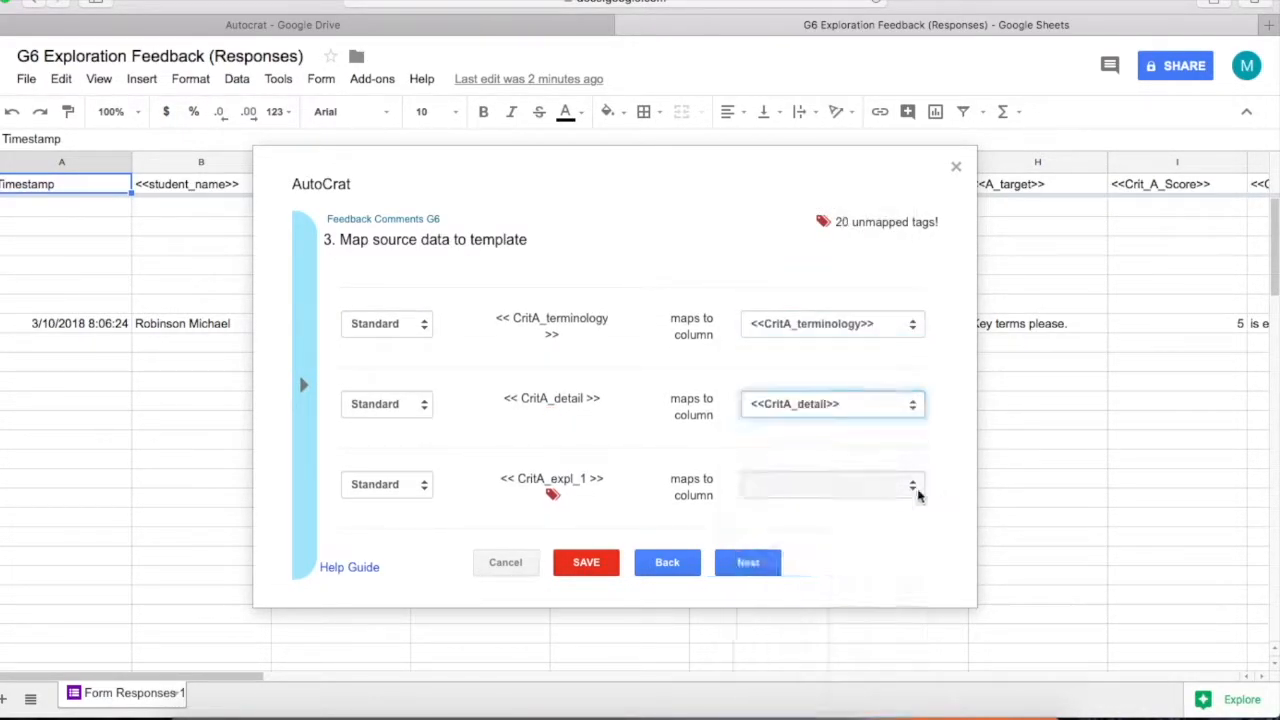
left_click(912, 485)
left_click(850, 595)
Map A_target, CritB_RQ, Thesis_state, Research_Table, Reflection_1/2, TargetB_comment and C_RQ_Formatting to columns
scroll(852, 400, "down", 3)
left_click(910, 421)
left_click(850, 550)
scroll(870, 450, "down", 3)
left_click(905, 334)
left_click(850, 480)
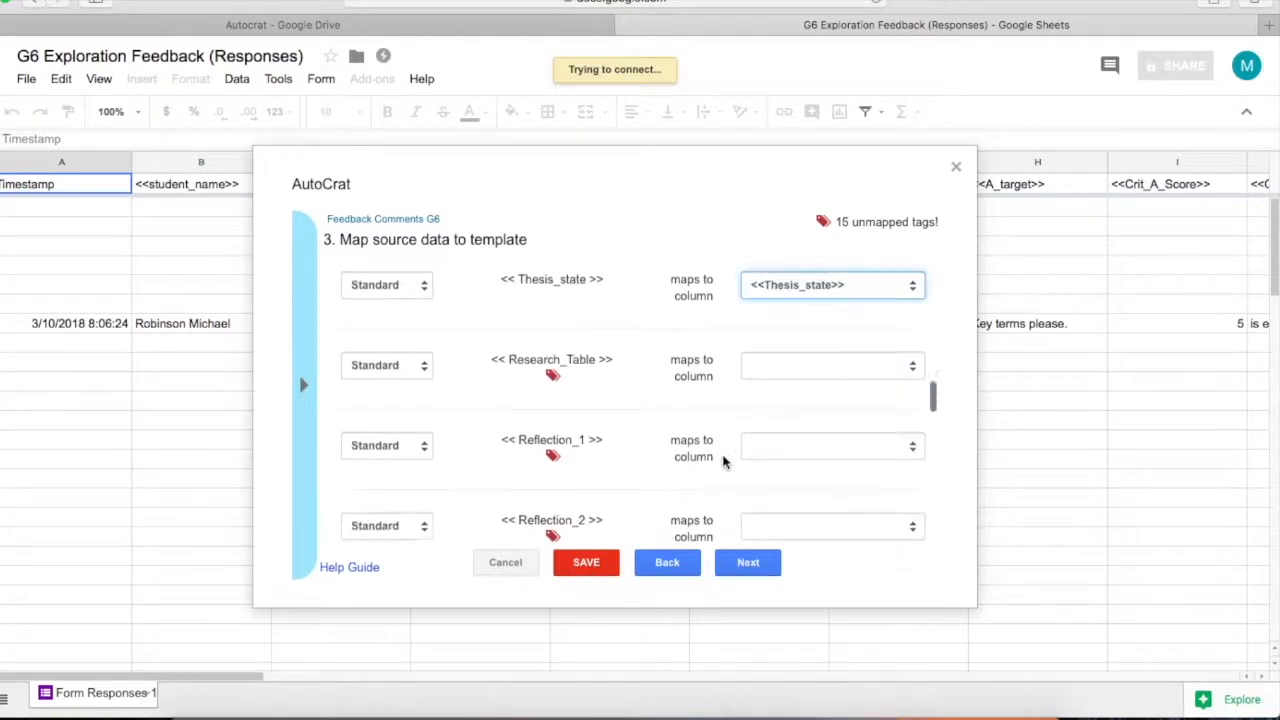
left_click(850, 366)
left_click(845, 588)
scroll(870, 430, "down", 3)
left_click(908, 309)
left_click(850, 537)
left_click(780, 396)
left_click(820, 653)
left_click(850, 350)
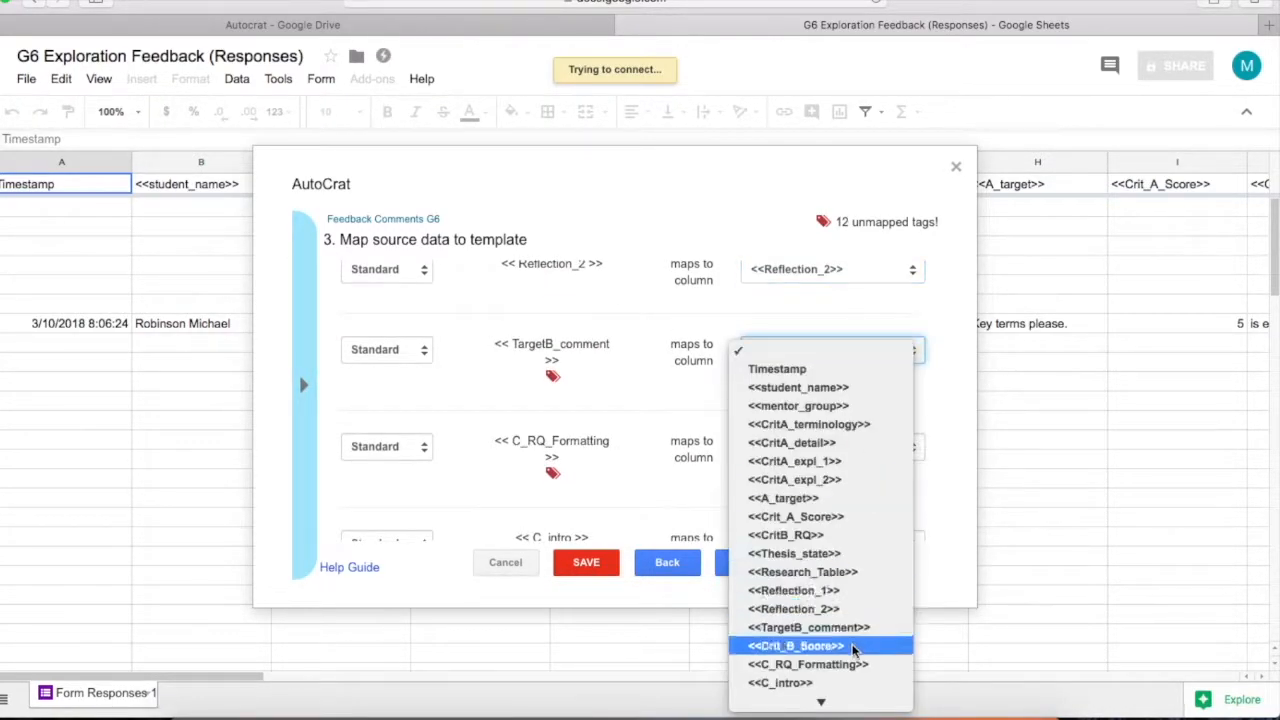
left_click(852, 628)
left_click(909, 434)
left_click(829, 572)
Map C_intro, C_caption1, C_caption2, C_Conclusion, C_Source_Table and TargetC_comment to their columns
scroll(870, 440, "down", 3)
left_click(909, 366)
left_click(850, 605)
left_click(909, 446)
left_click(850, 531)
left_click(900, 526)
left_click(862, 660)
scroll(865, 450, "down", 3)
left_click(890, 313)
left_click(832, 537)
left_click(880, 394)
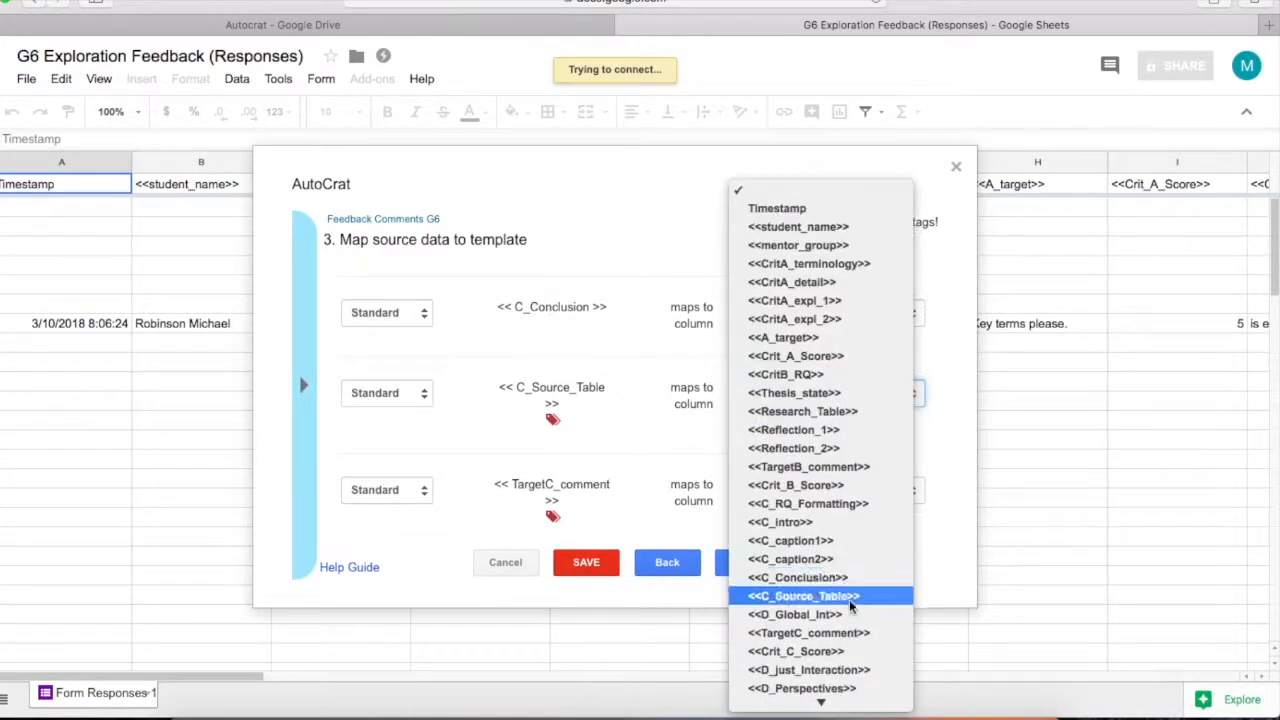
left_click(851, 602)
left_click(870, 490)
left_click(857, 589)
Map DGlobalInt, D_just_Interaction, D_Perspectives and TargetD_comment, then continue to file settings
scroll(865, 450, "down", 3)
left_click(880, 391)
left_click(850, 699)
left_click(880, 472)
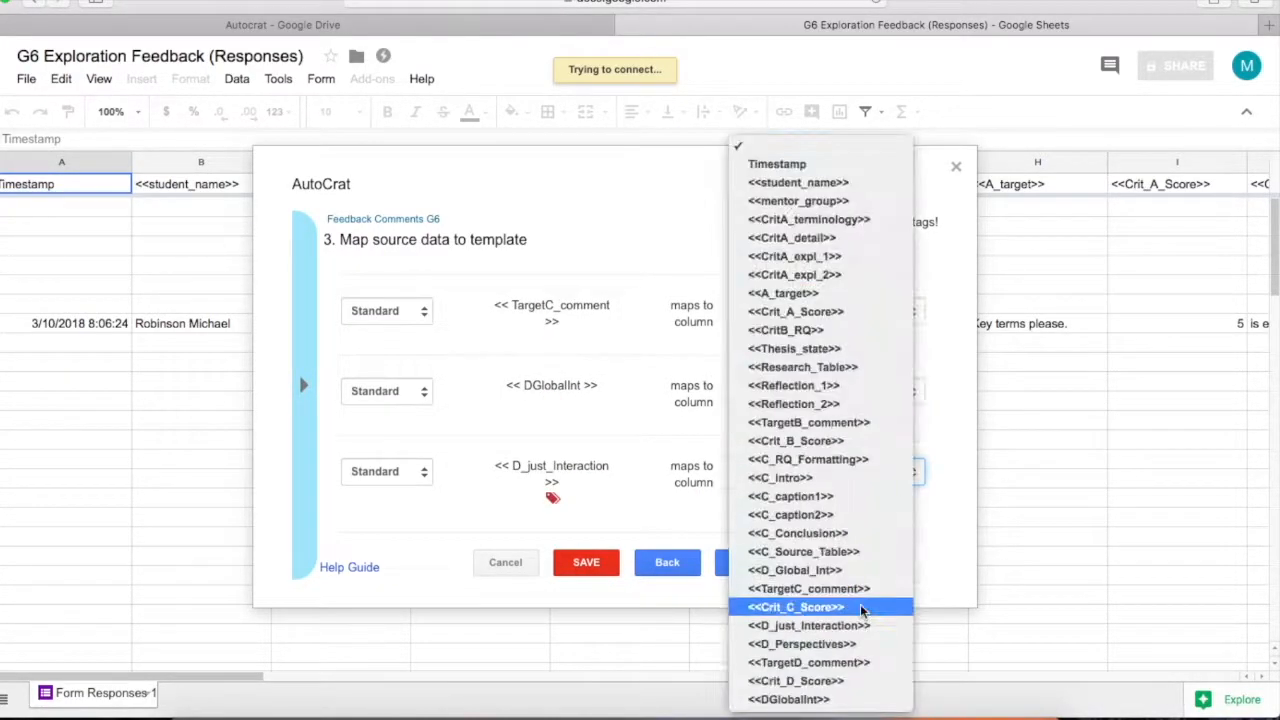
left_click(862, 626)
scroll(900, 450, "down", 3)
left_click(905, 393)
left_click(840, 644)
left_click(908, 474)
left_click(812, 664)
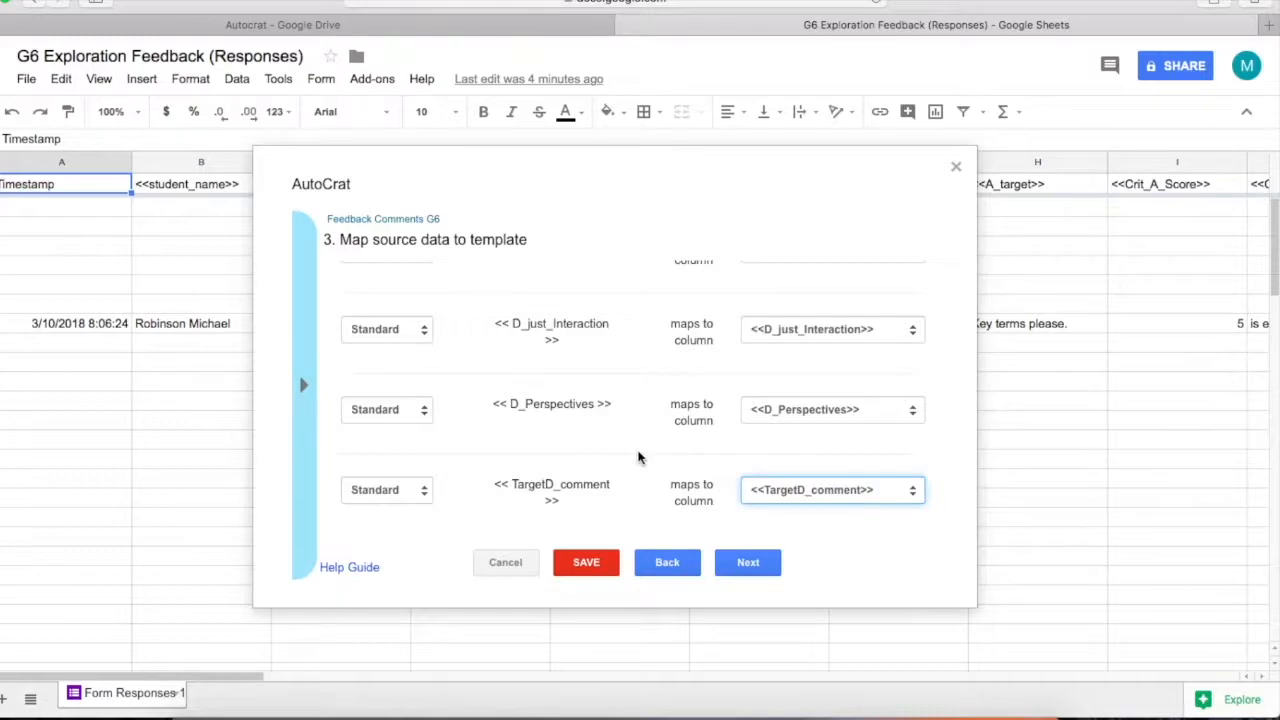
left_click(748, 562)
left_click(408, 299)
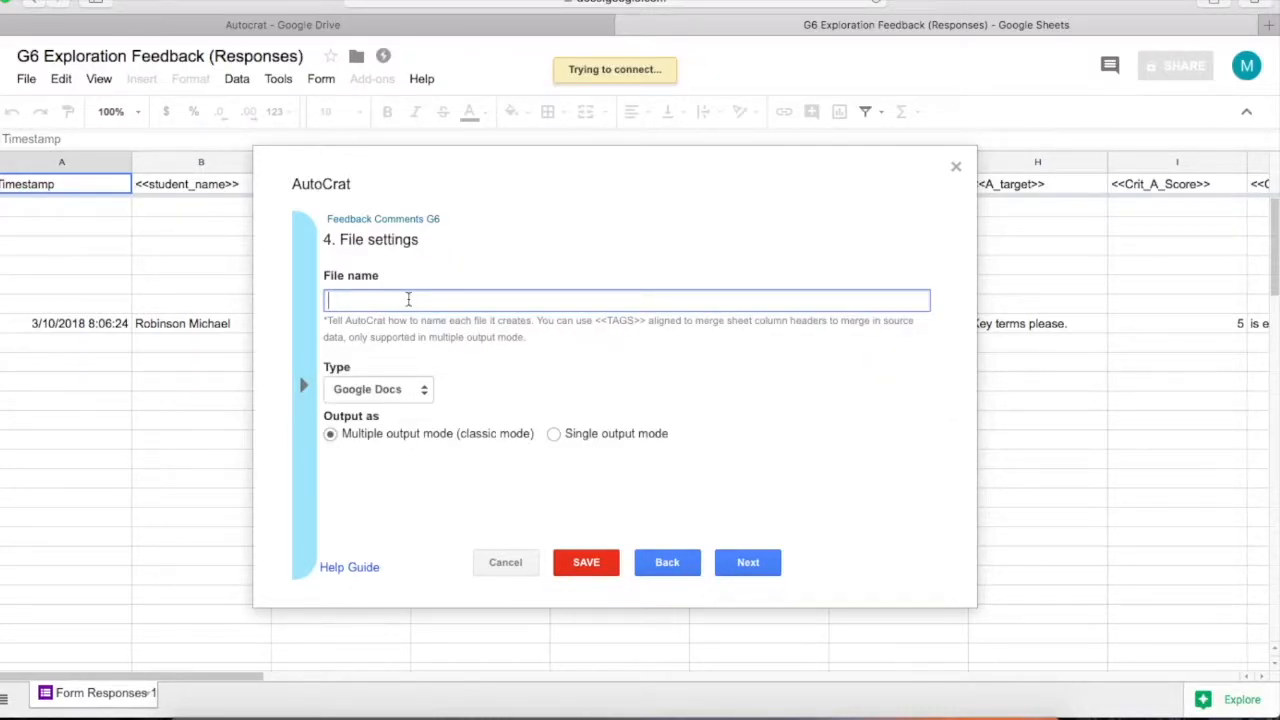
Set the file name to the mentor_group tag followed by the student_name tag, then continue
left_click(302, 390)
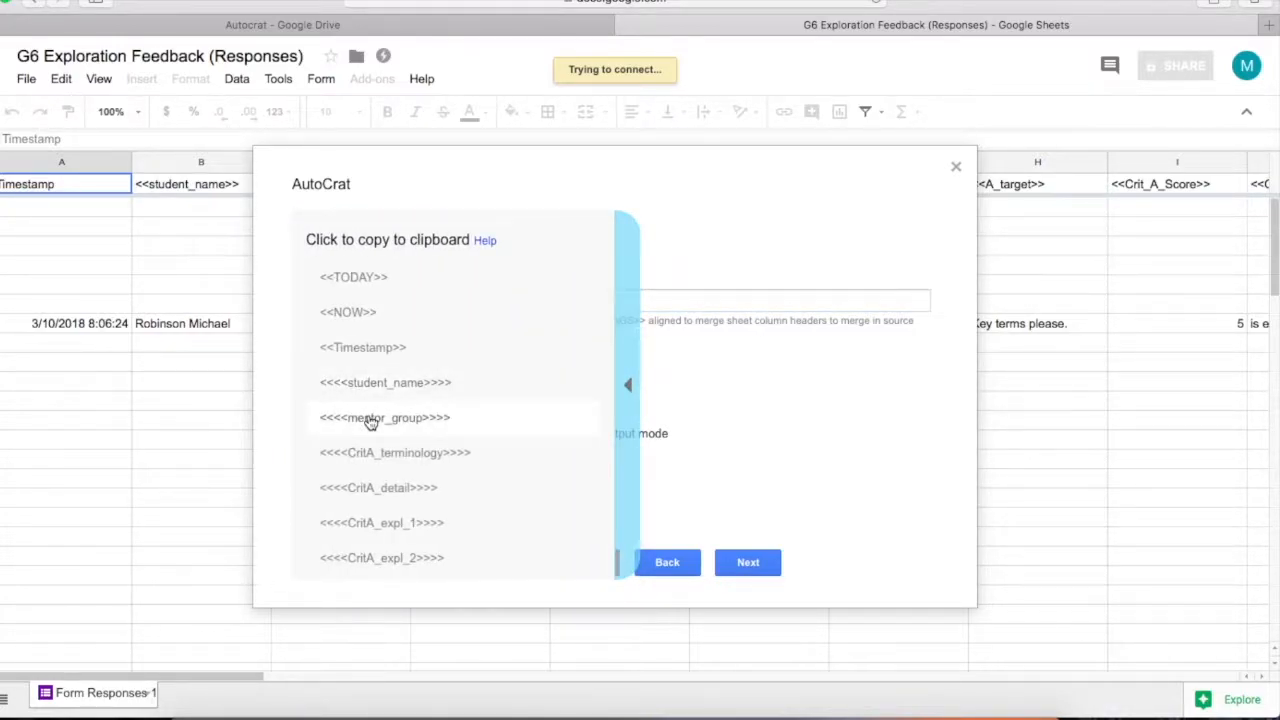
left_click(369, 421)
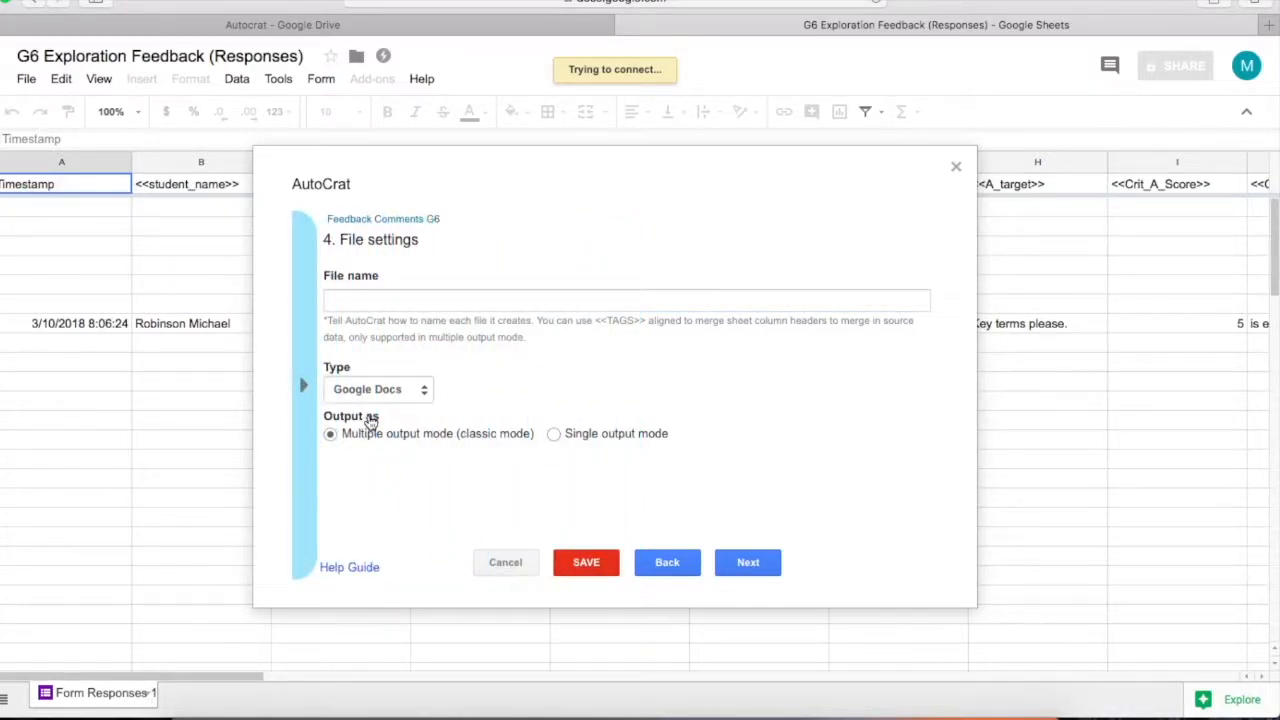
left_click(363, 302)
type("<<<<mentor_group>>>>")
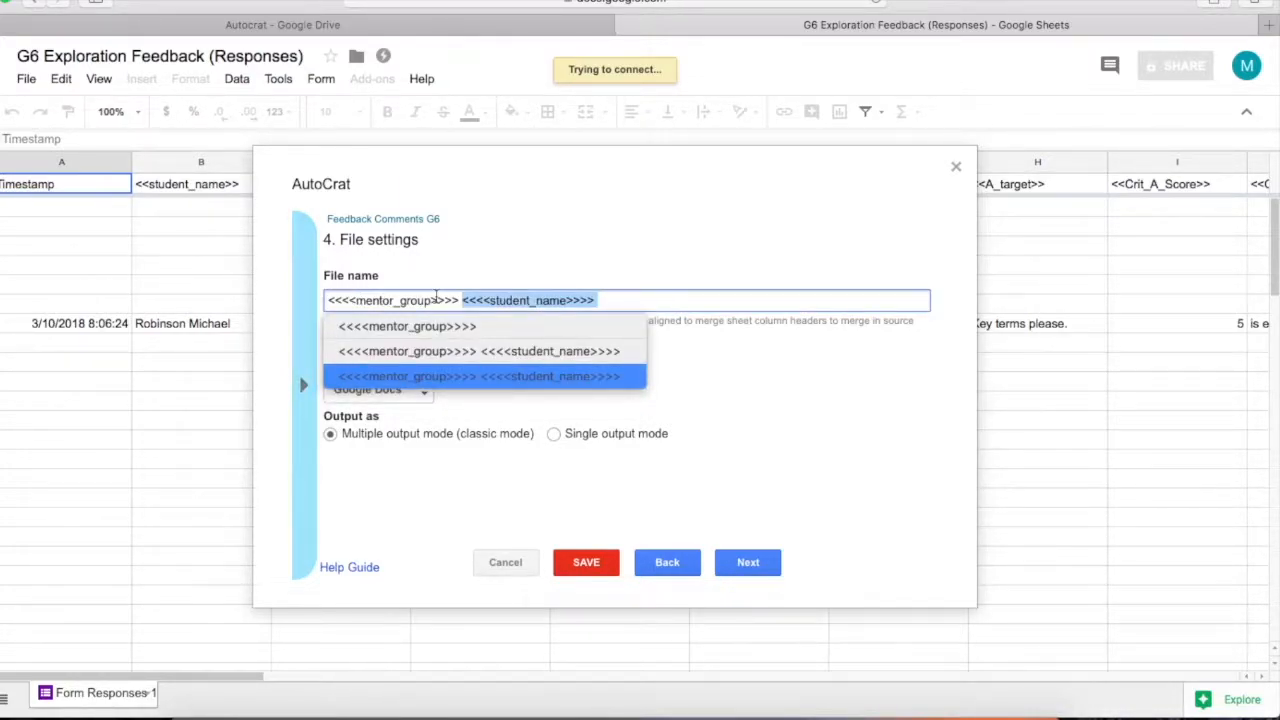
key("BackSpace")
left_click(302, 384)
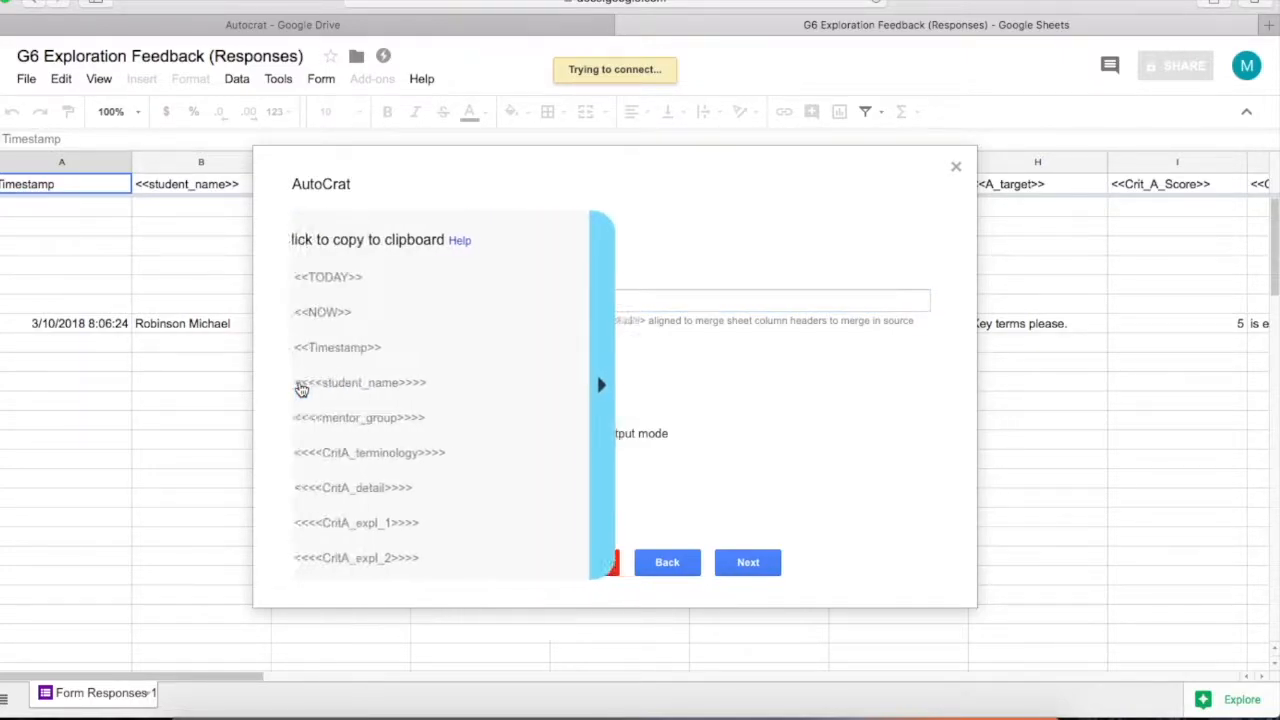
left_click(385, 382)
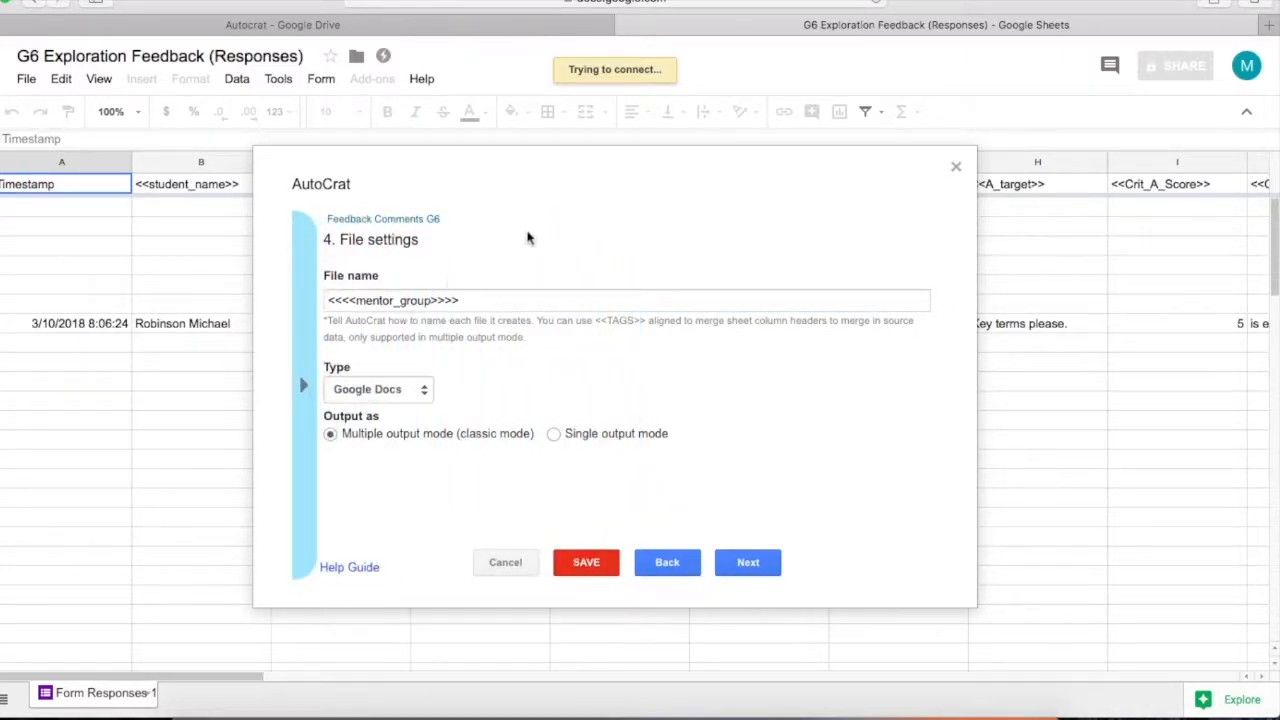
left_click(596, 300)
type("<<<<student_name>>>>")
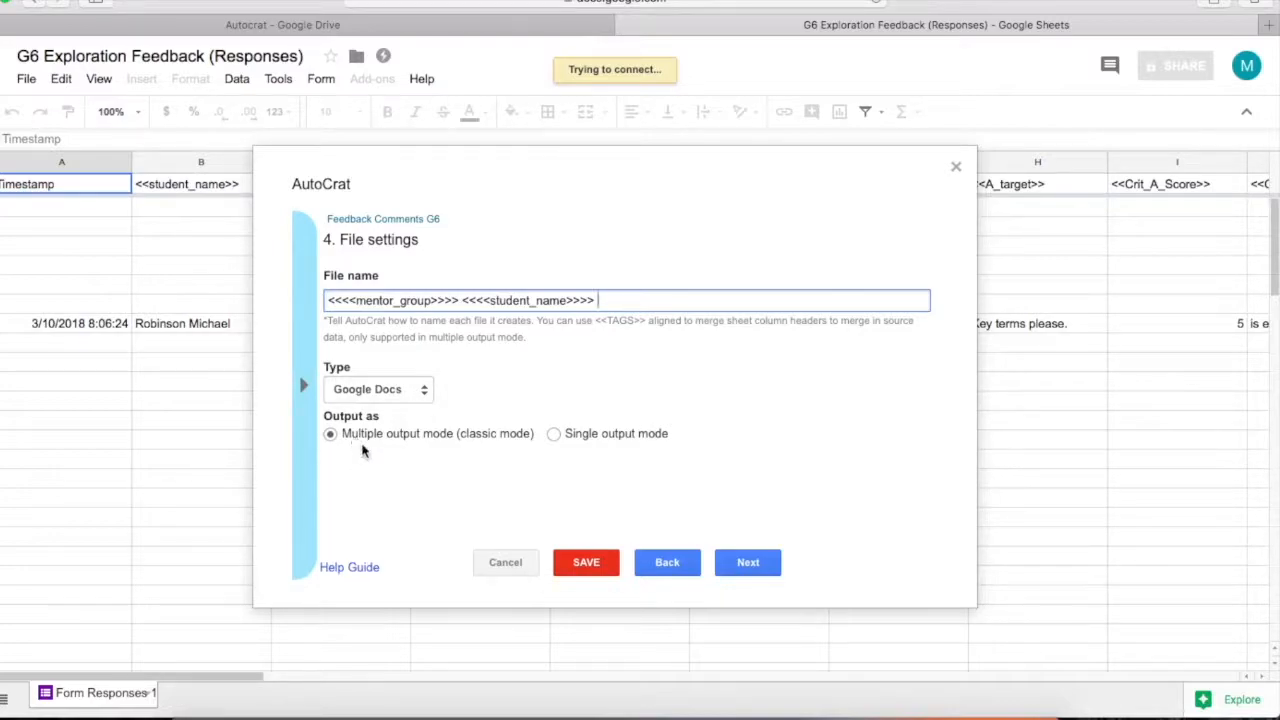
left_click(748, 563)
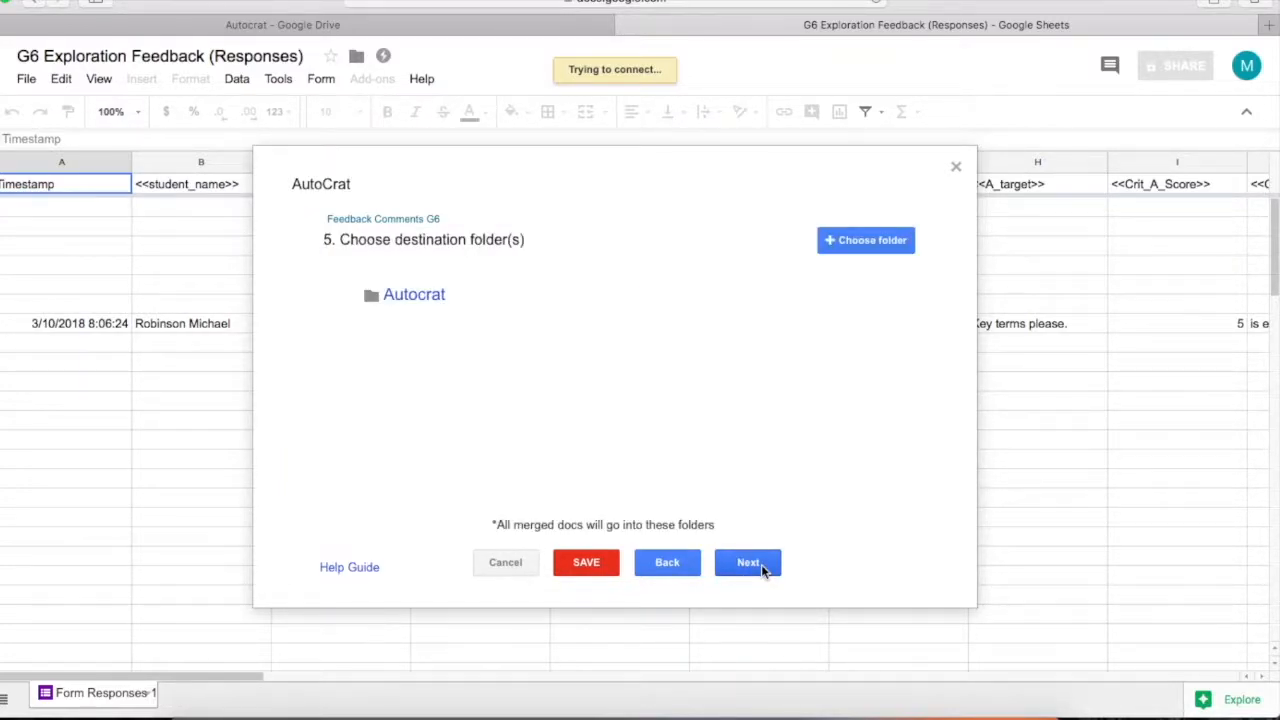
Choose G6 Exploration comments.1 as the destination folder for merged documents
left_click(837, 243)
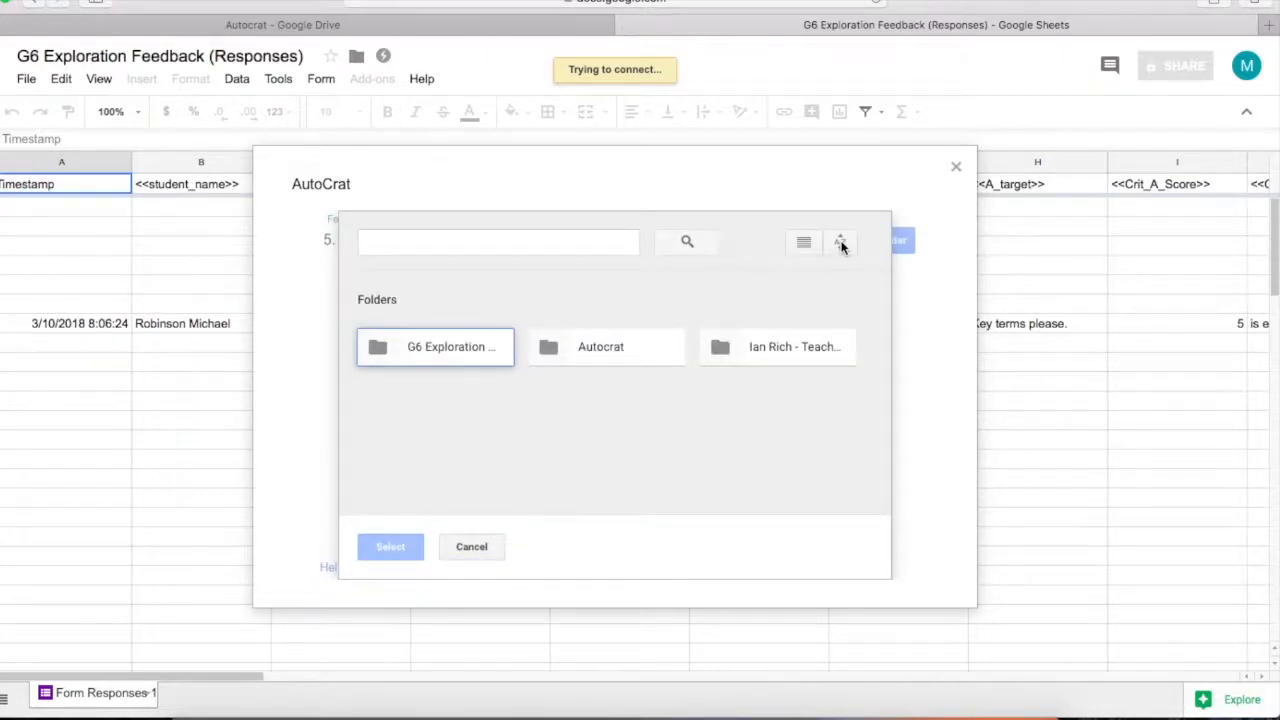
left_click(425, 348)
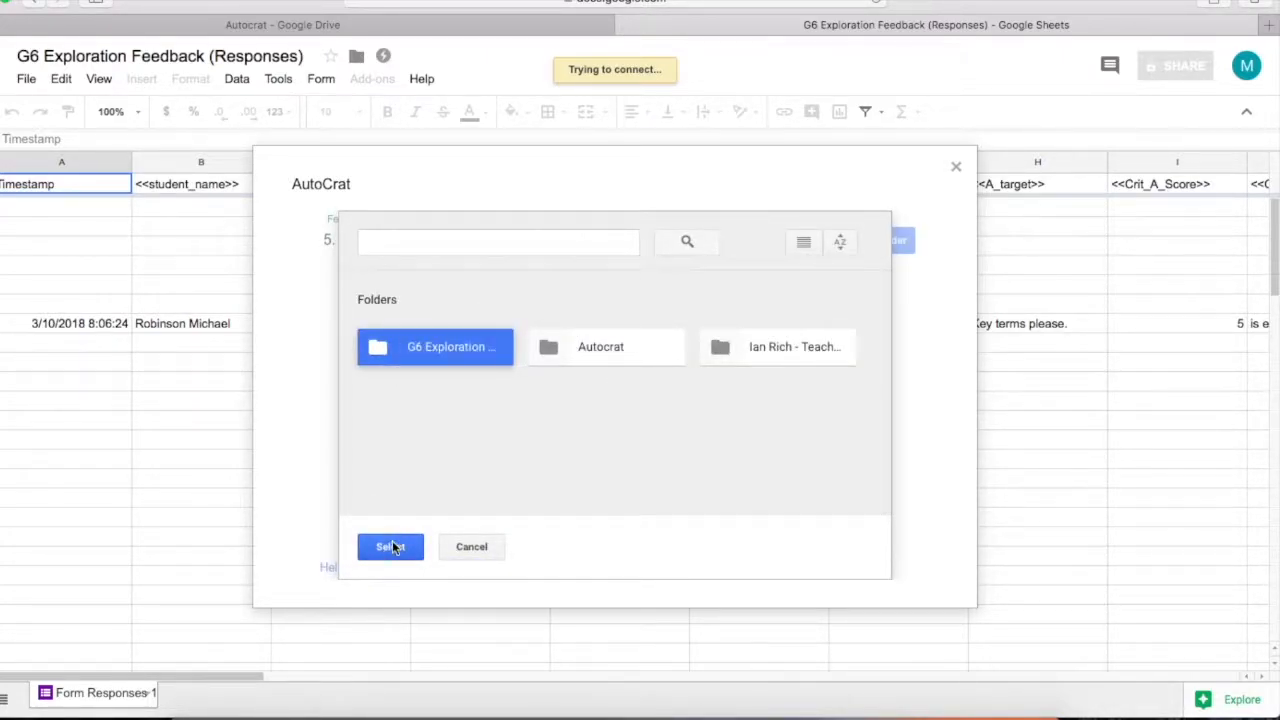
left_click(385, 546)
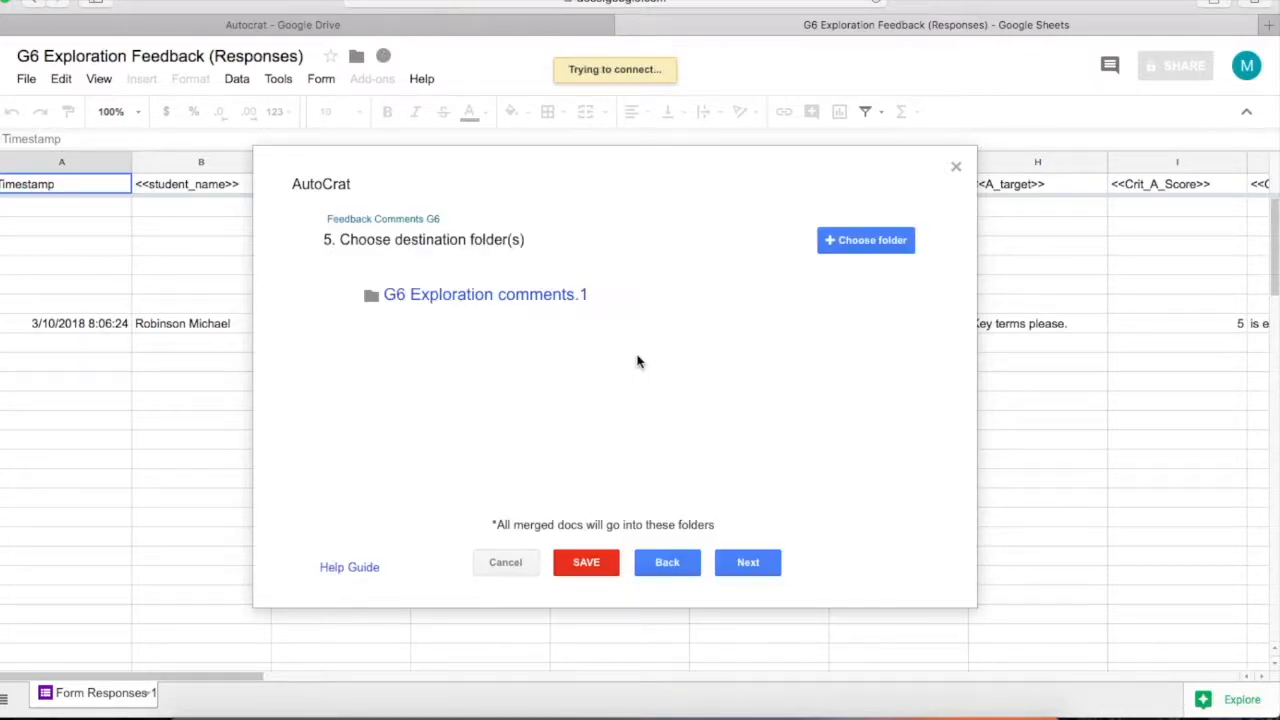
left_click(748, 564)
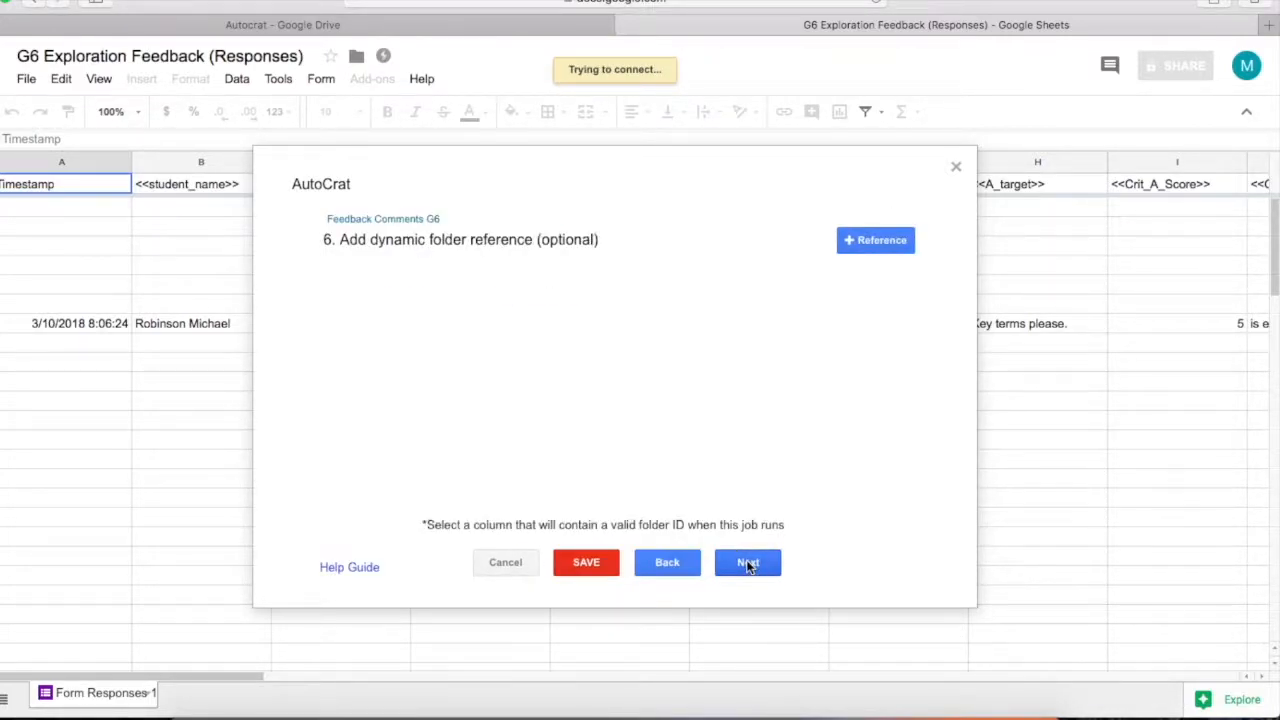
Skip dynamic folder, merge condition and sharing steps, and set Run on form trigger to Yes
left_click(748, 563)
left_click(748, 564)
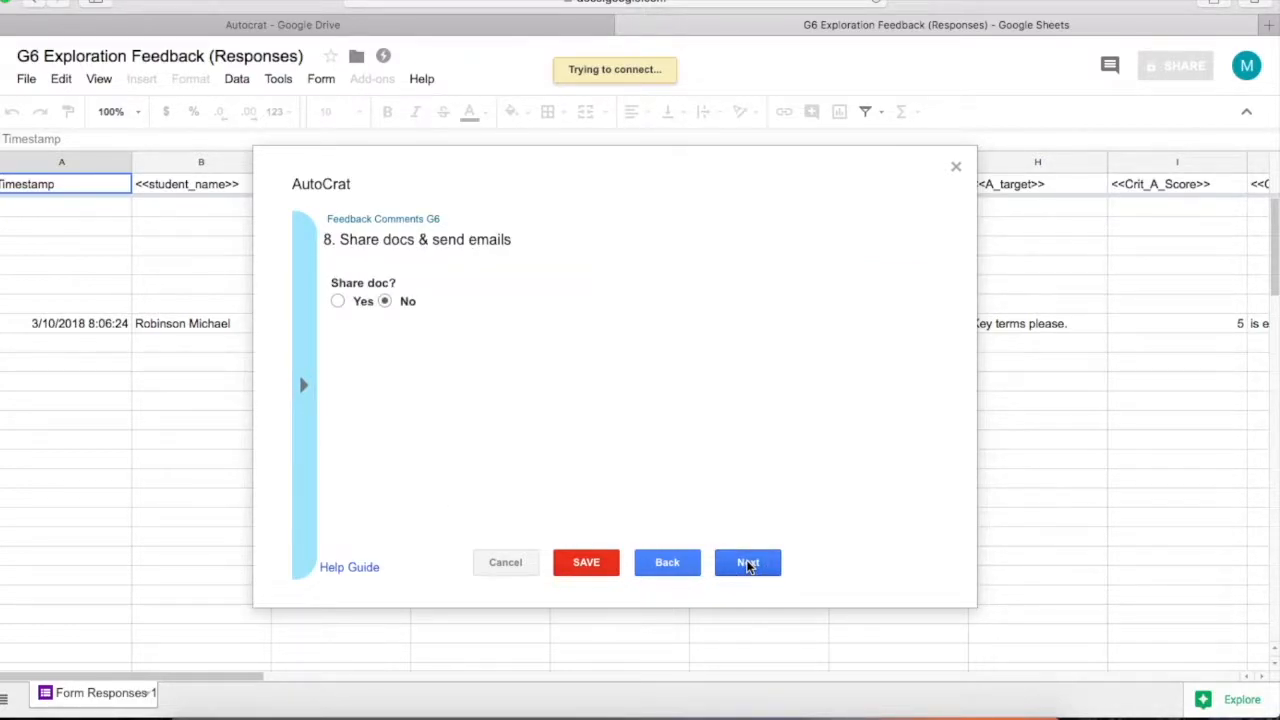
left_click(748, 564)
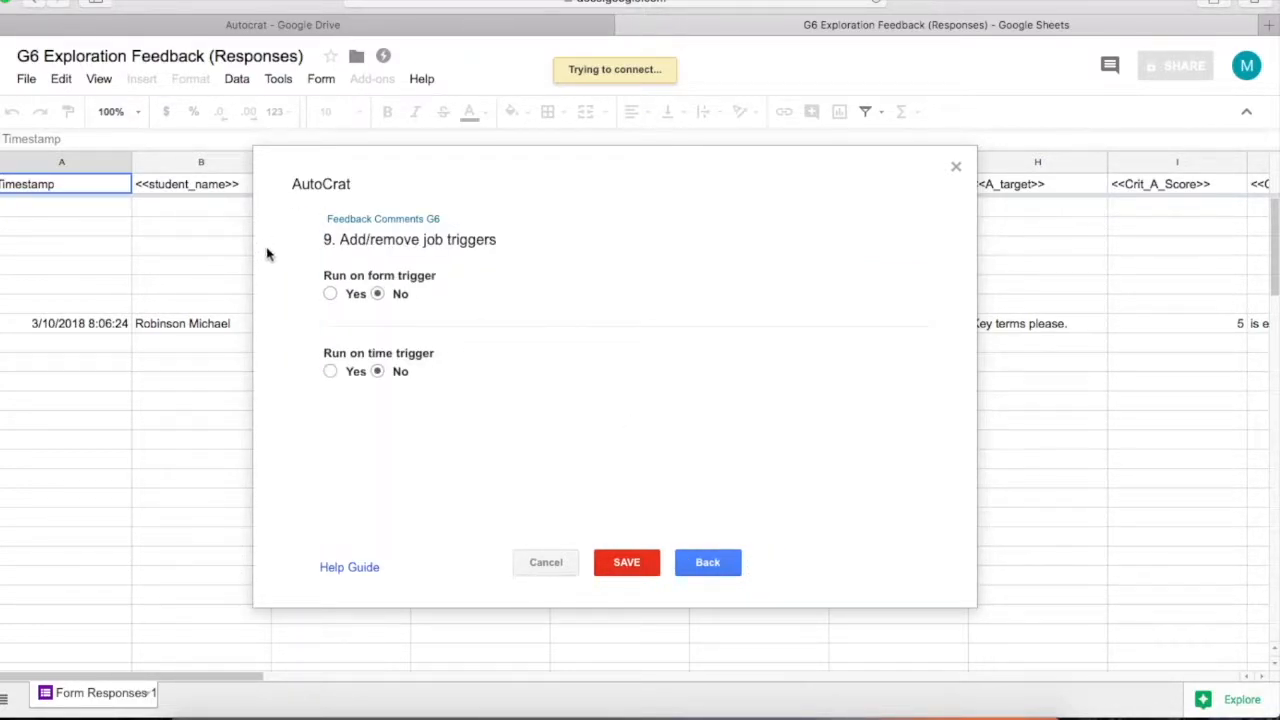
left_click(330, 294)
Save and run Feedback Comments G6, then open the merged 6D student doc in G6 Exploration comments.1
left_click(627, 563)
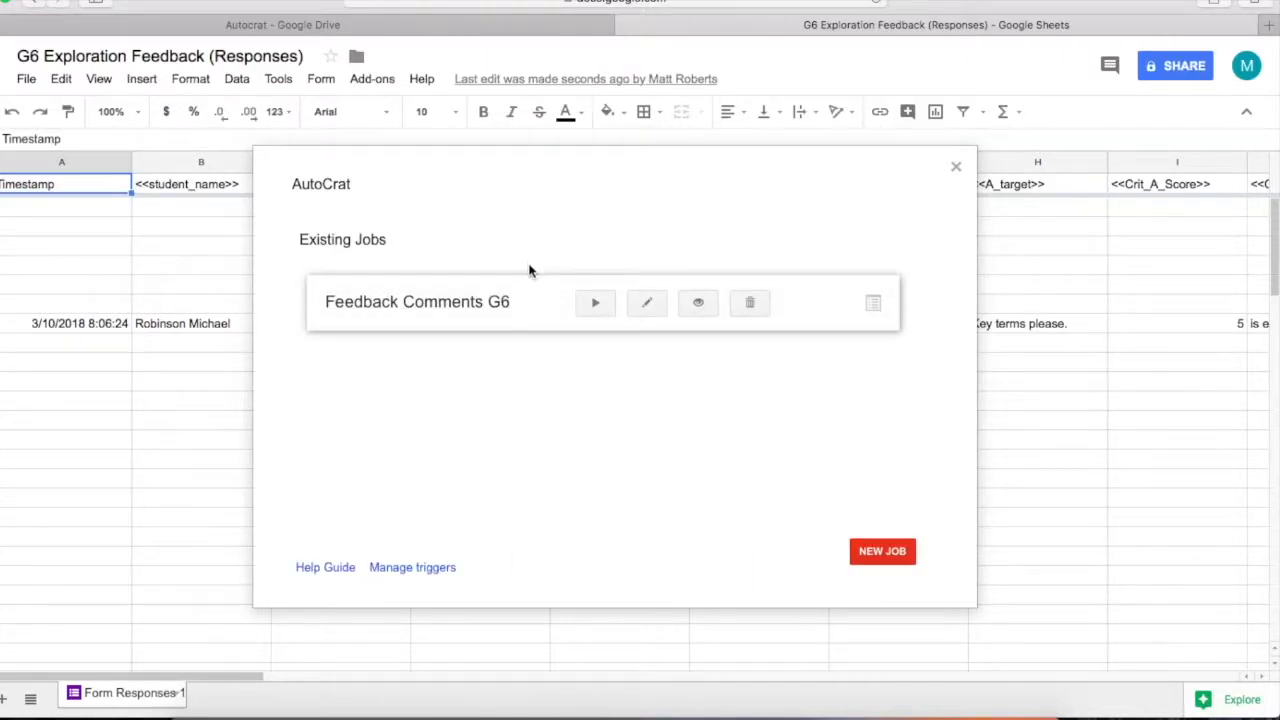
left_click(593, 305)
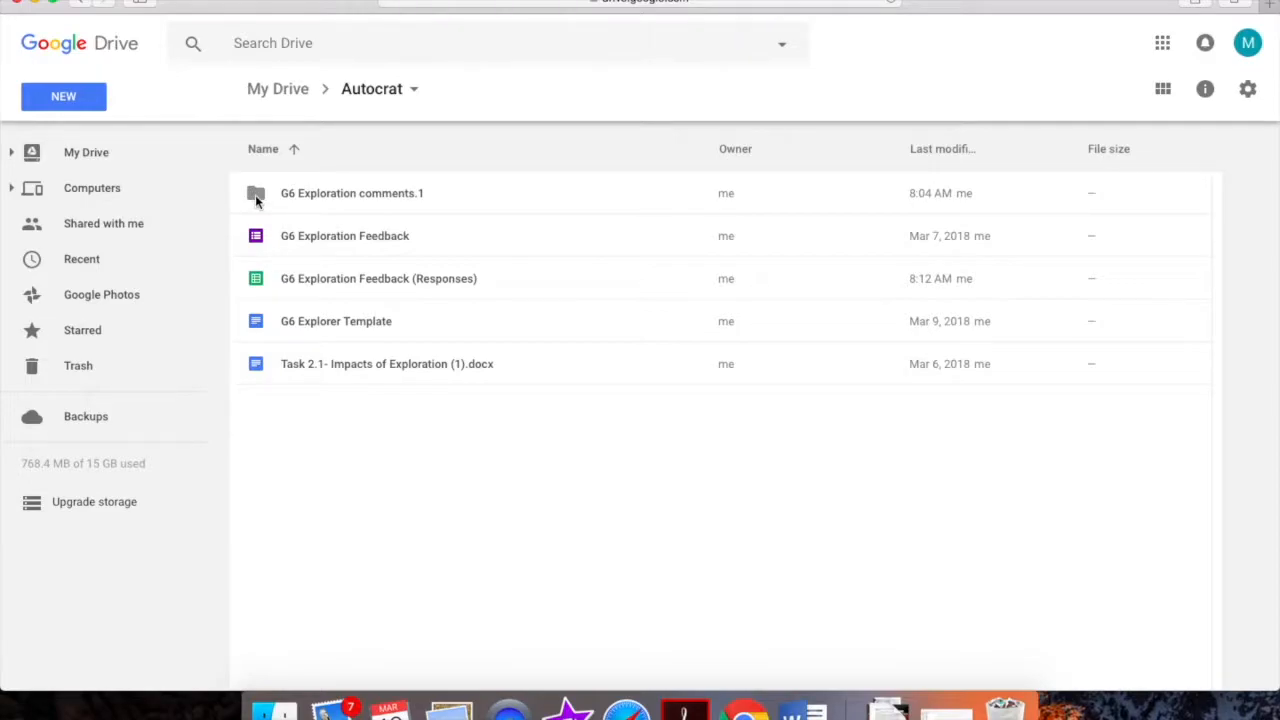
double_click(255, 194)
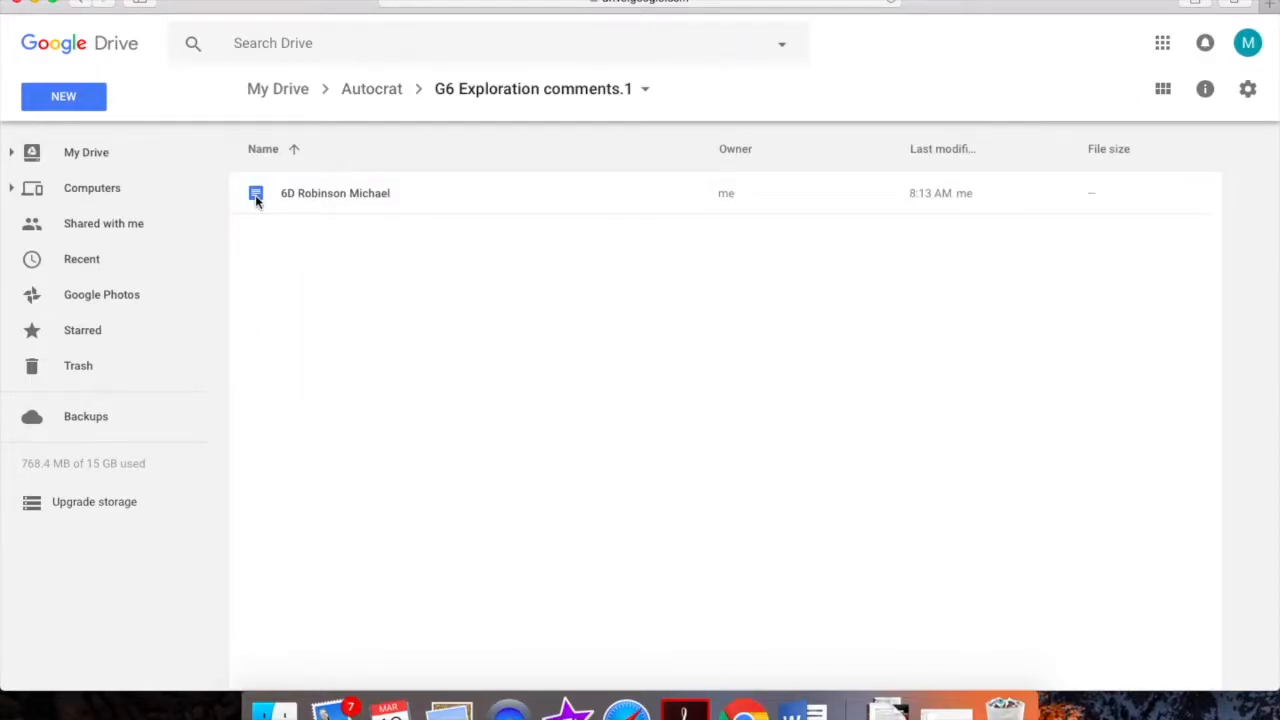
double_click(255, 194)
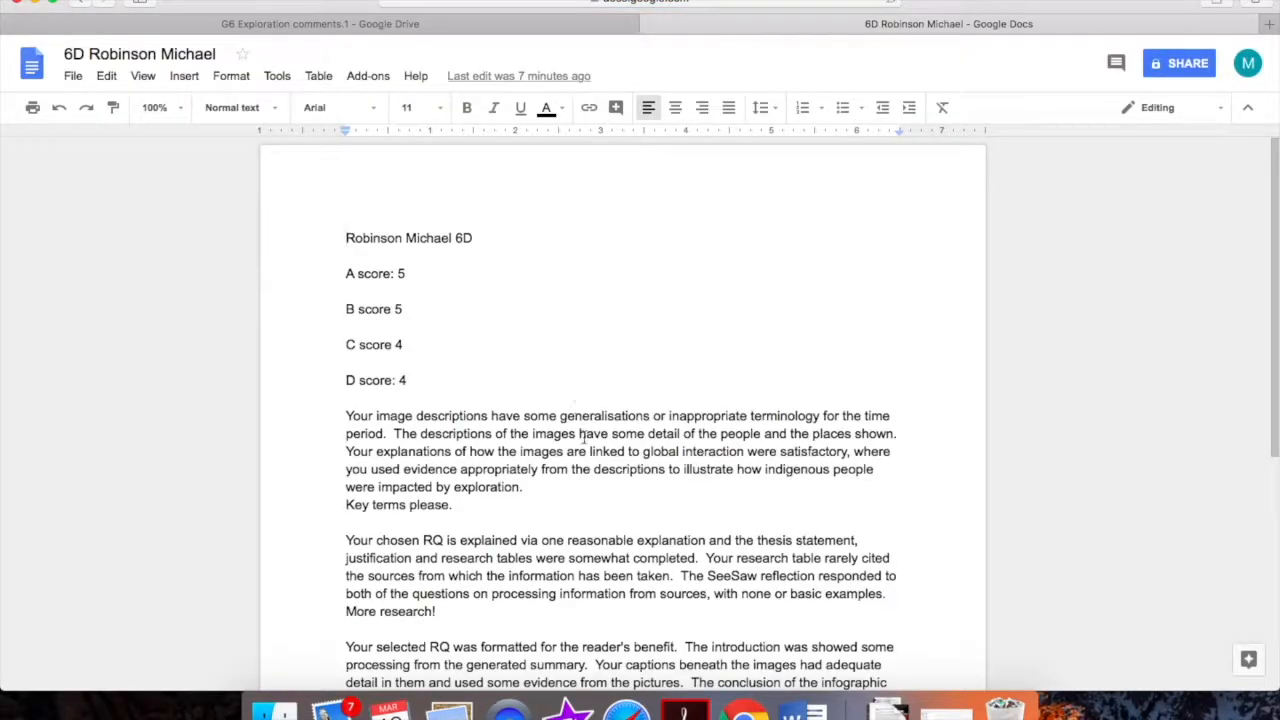
scroll(484, 418, "down", 3)
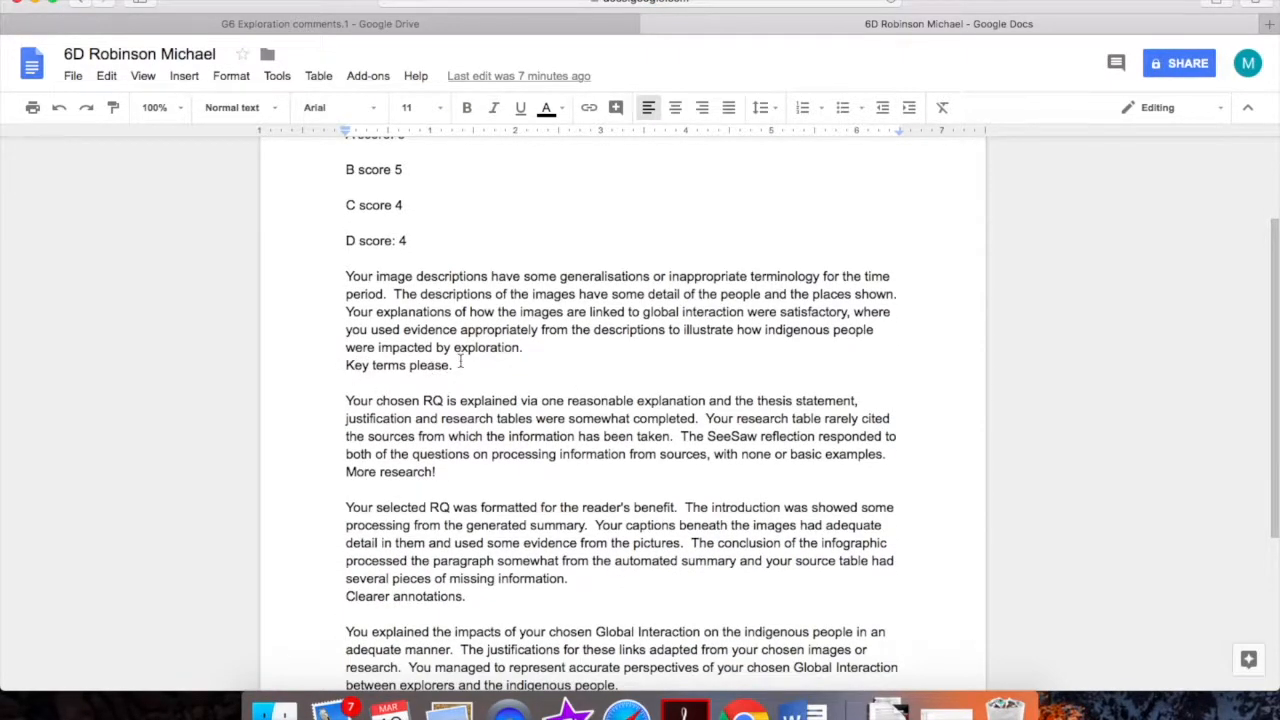
scroll(487, 458, "down", 3)
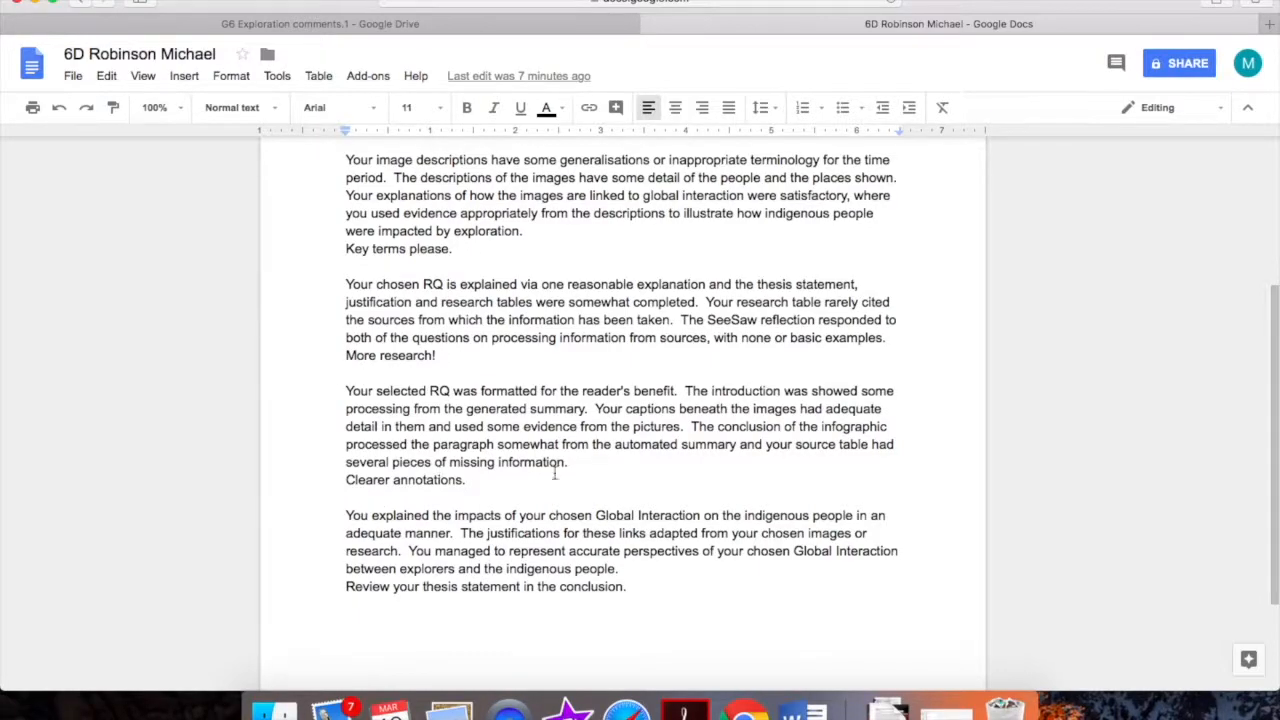